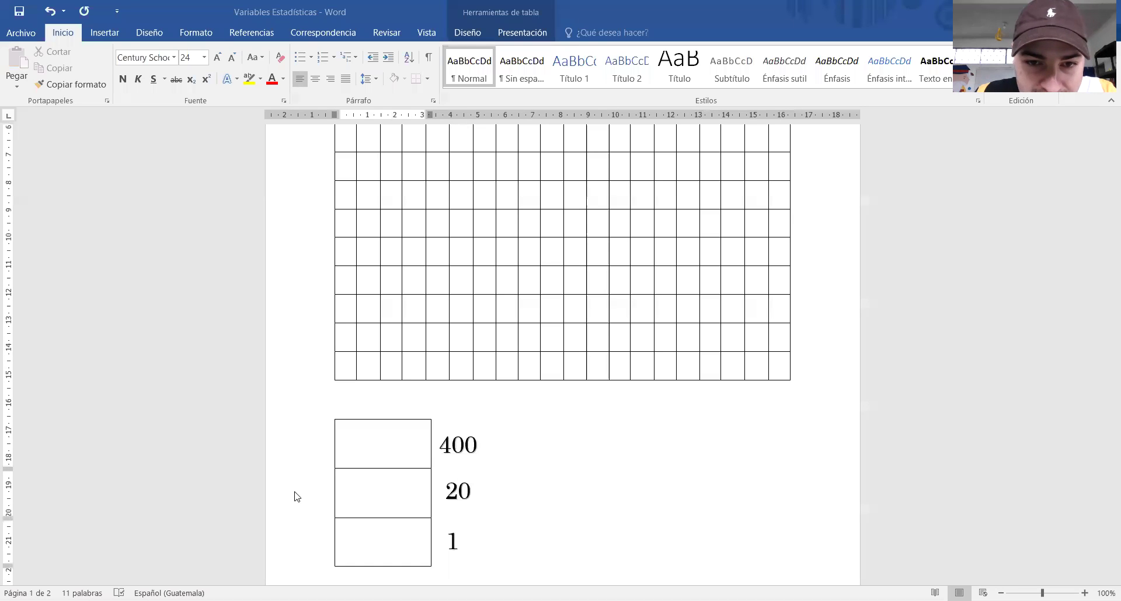
Step: Centre the 7, 6 and 8 digits within their three grid cells
scroll(477, 315, up, 1)
scroll(477, 316, up, 2)
scroll(478, 316, down, 2)
scroll(475, 329, down, 2)
scroll(475, 329, down, 1)
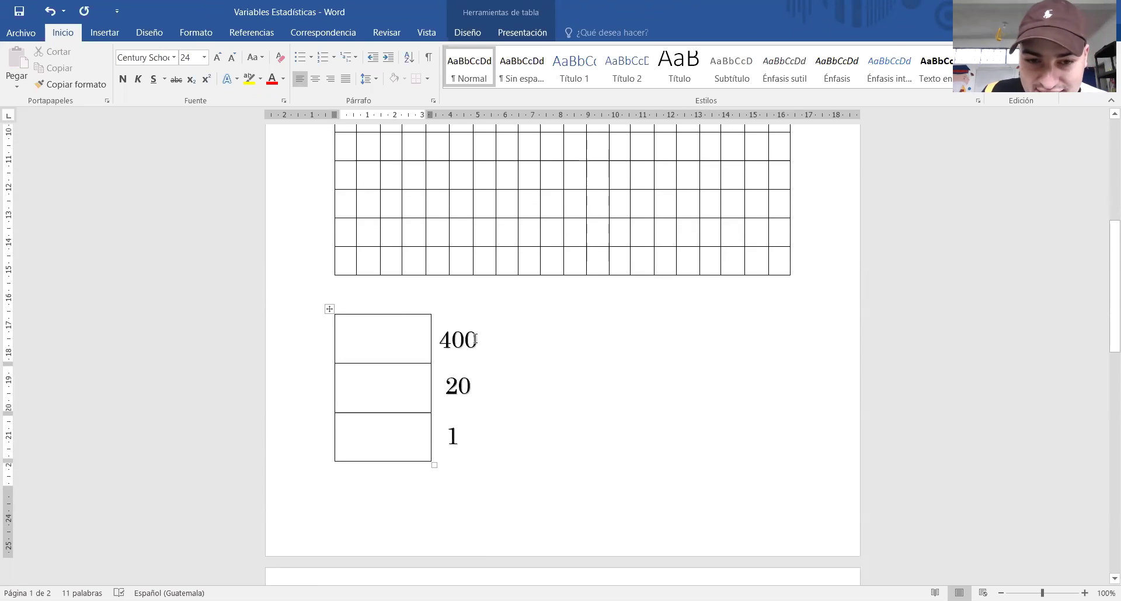
scroll(399, 305, up, 3)
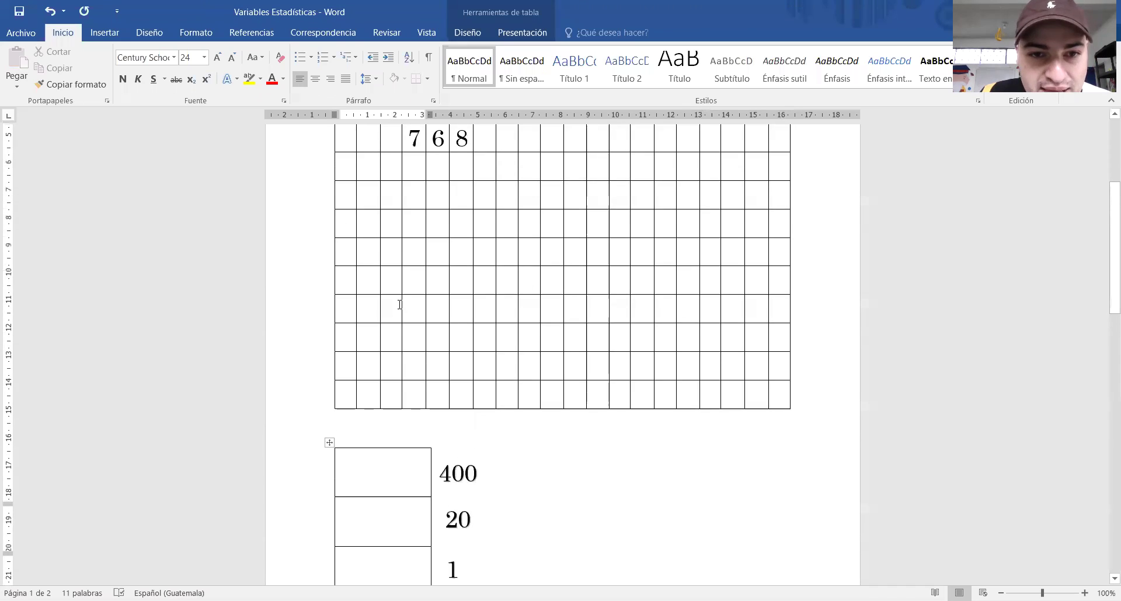
scroll(399, 292, up, 2)
drag(412, 283, 466, 285)
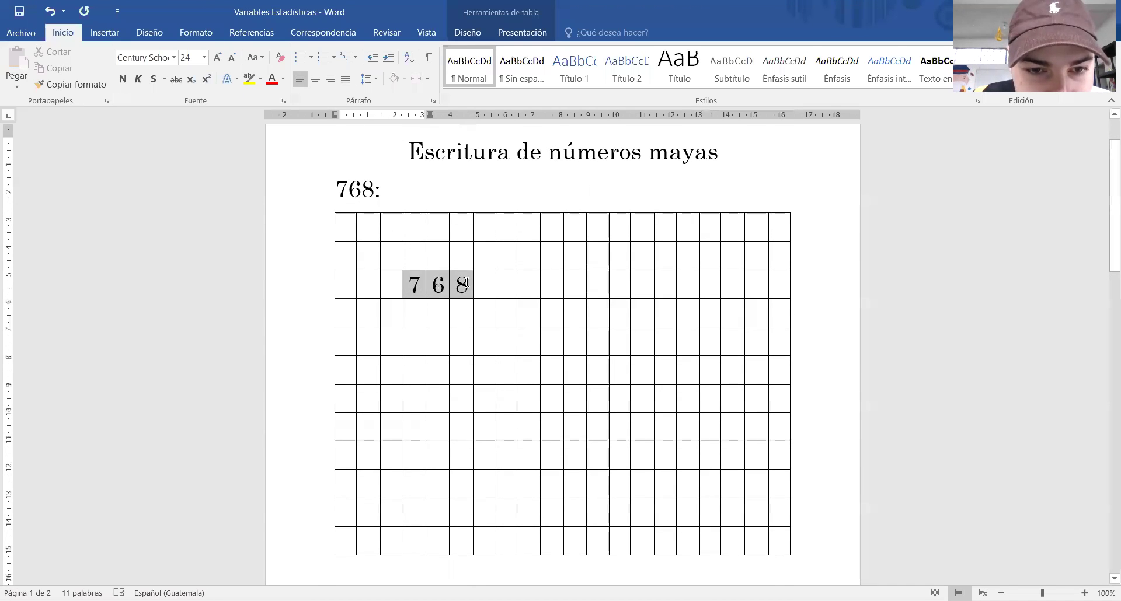
key(ctrl+t)
scroll(460, 310, down, 5)
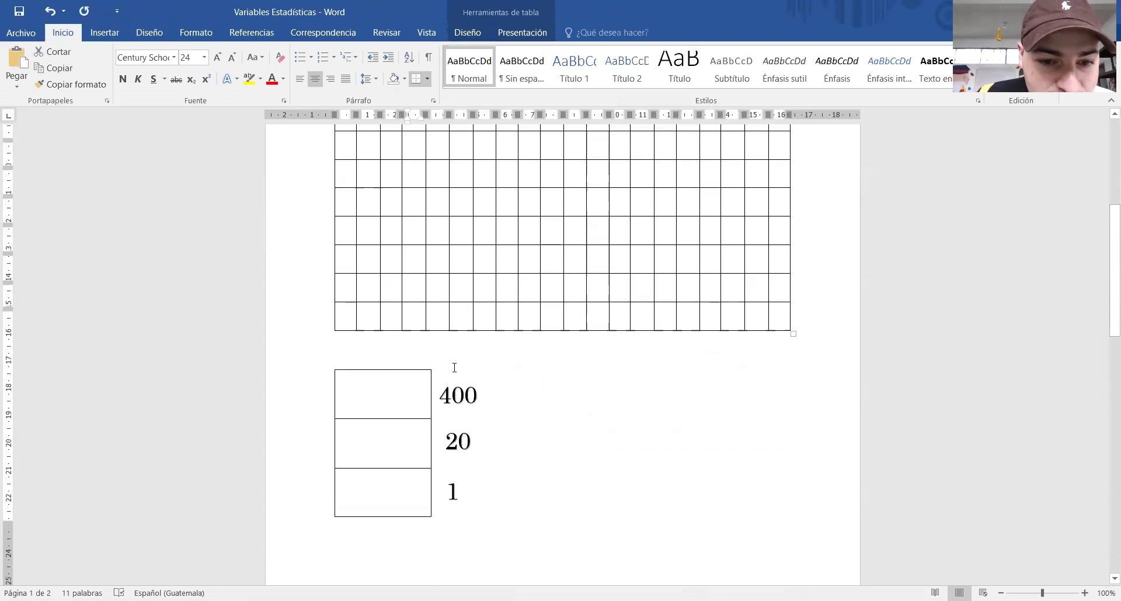
scroll(455, 373, up, 5)
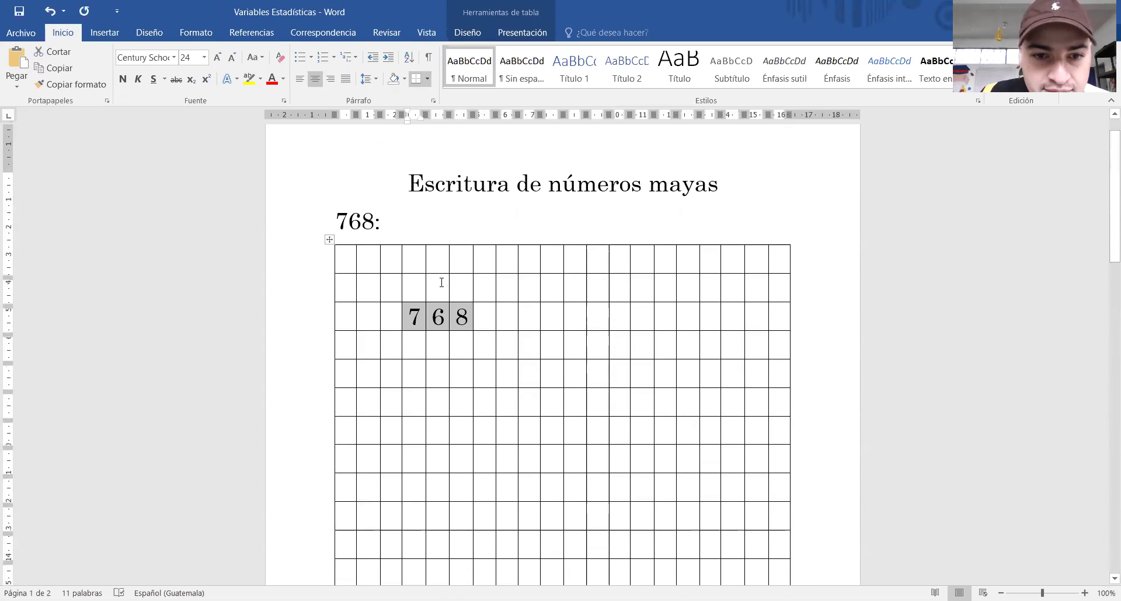
Step: Switch to Draw Table with a 3 pt border pen weight
click(470, 357)
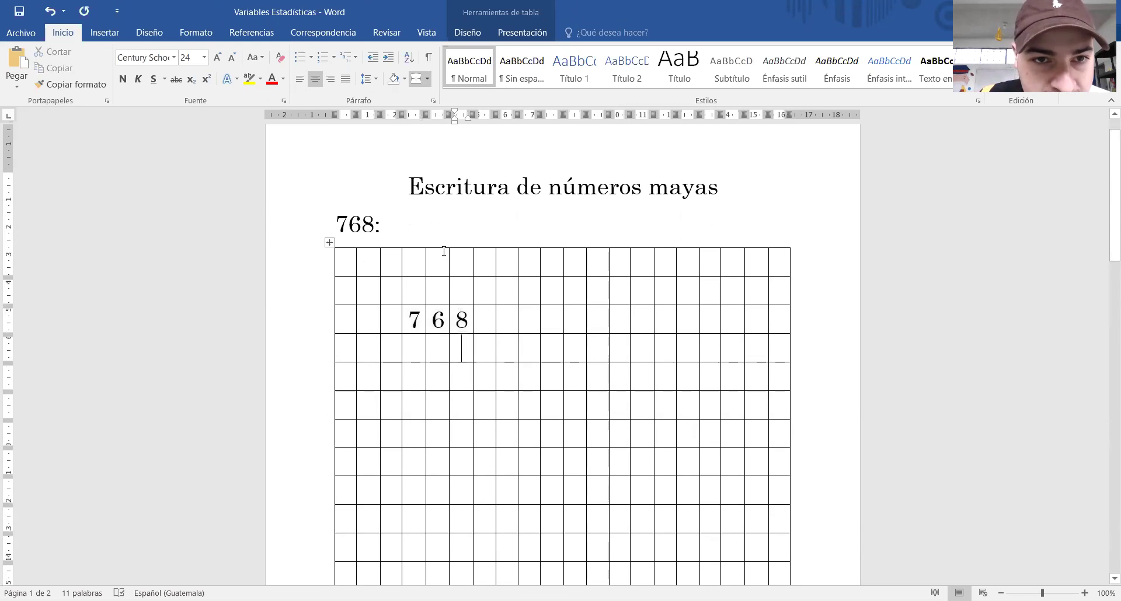
click(427, 78)
click(455, 314)
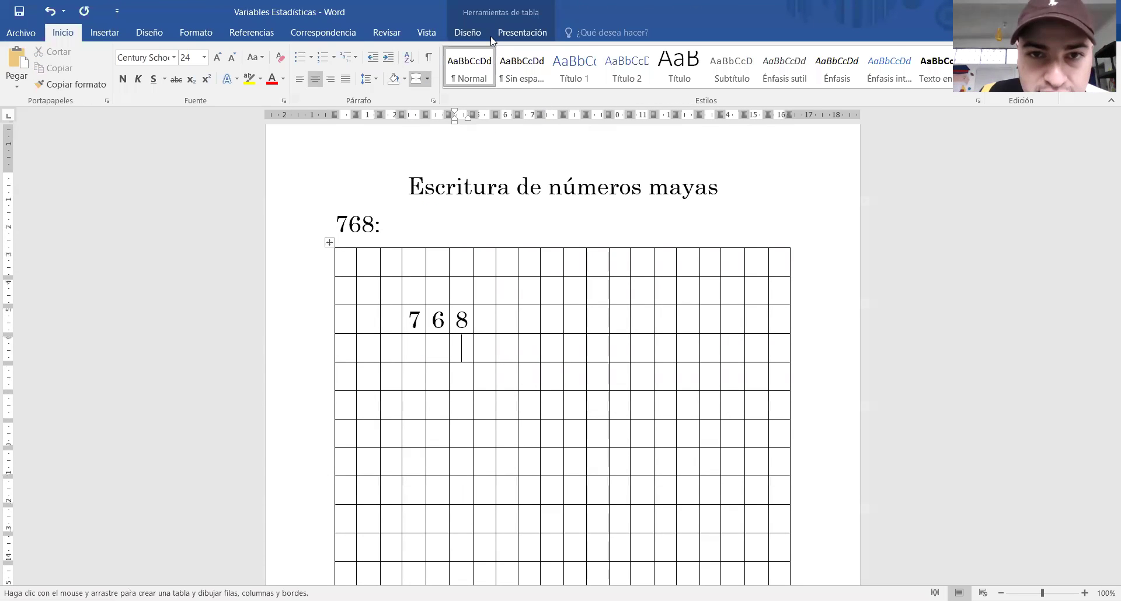
click(493, 34)
click(477, 33)
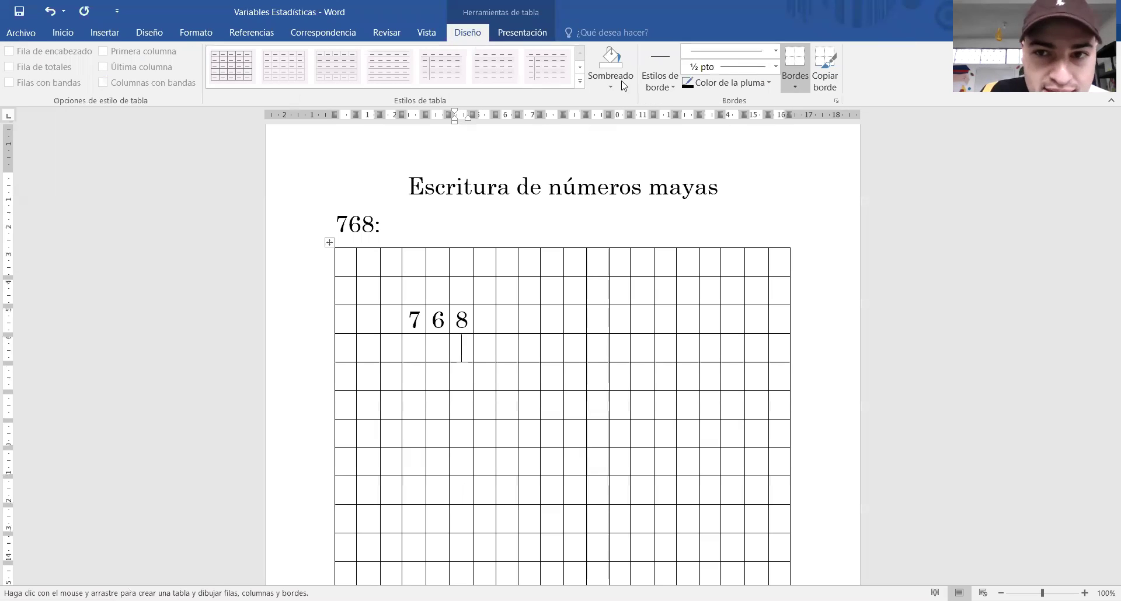
click(733, 69)
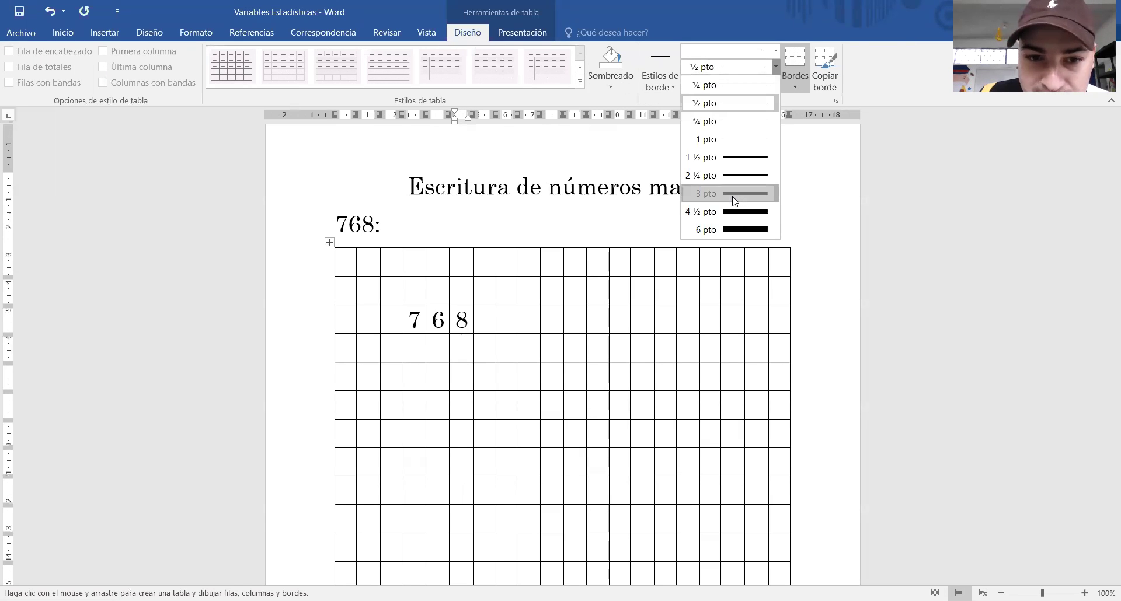
click(734, 196)
Step: Draw thick lines left of the 7 and across the top of 7, 6 and 8
click(403, 318)
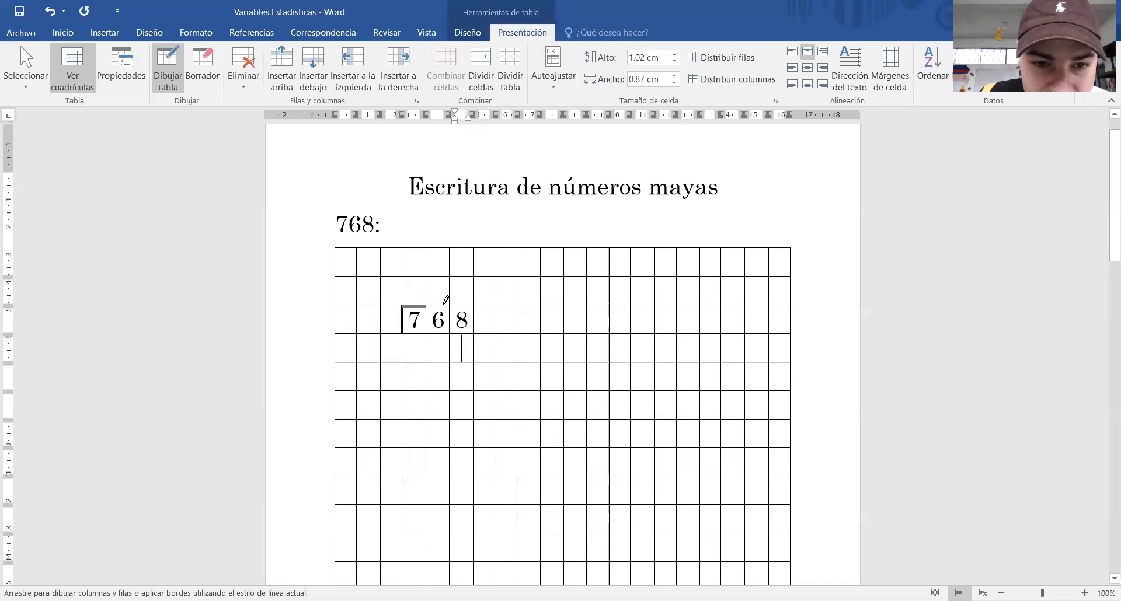
drag(463, 304, 402, 306)
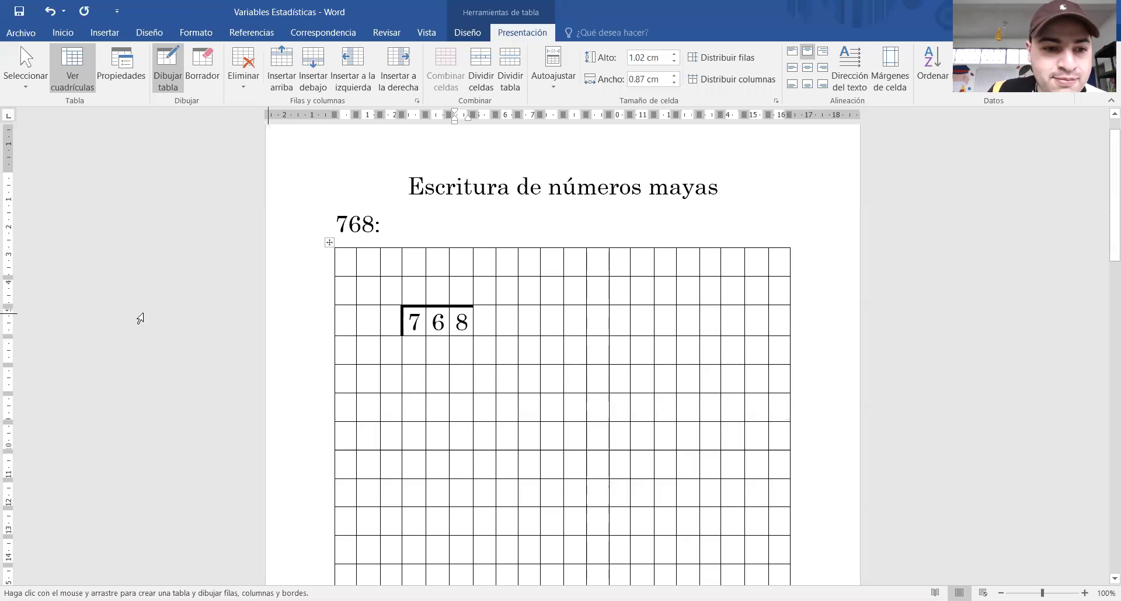
key(Escape)
click(348, 316)
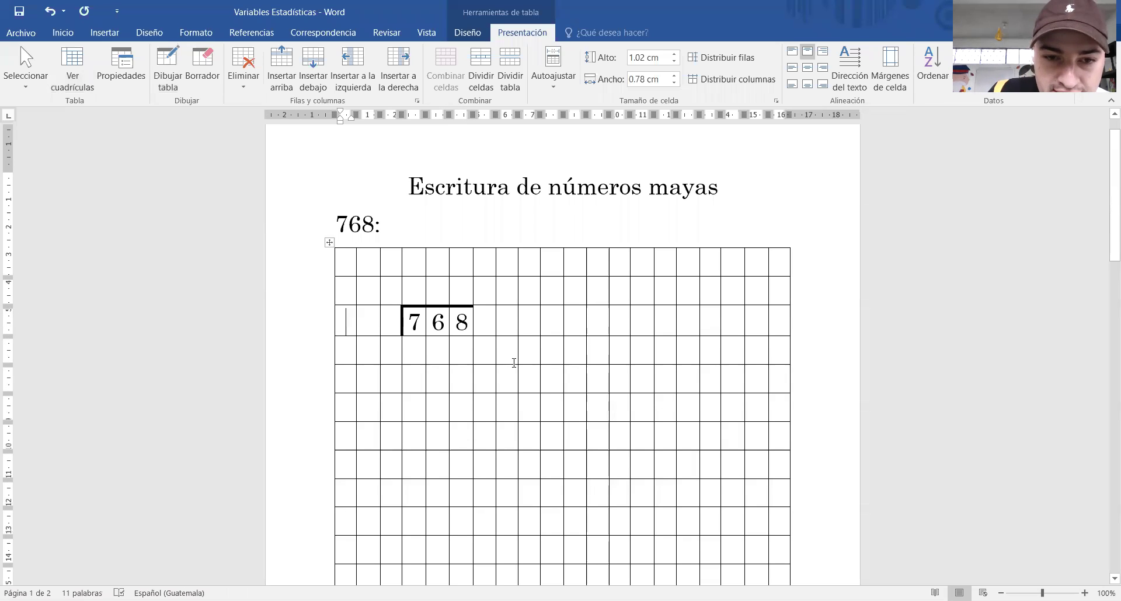
drag(412, 323, 461, 328)
Step: Enter 4, 0 and 0 in the three cells left of the 768 bracket
click(351, 327)
text(4)
key(Tab)
text(0)
key(Tab)
text(0)
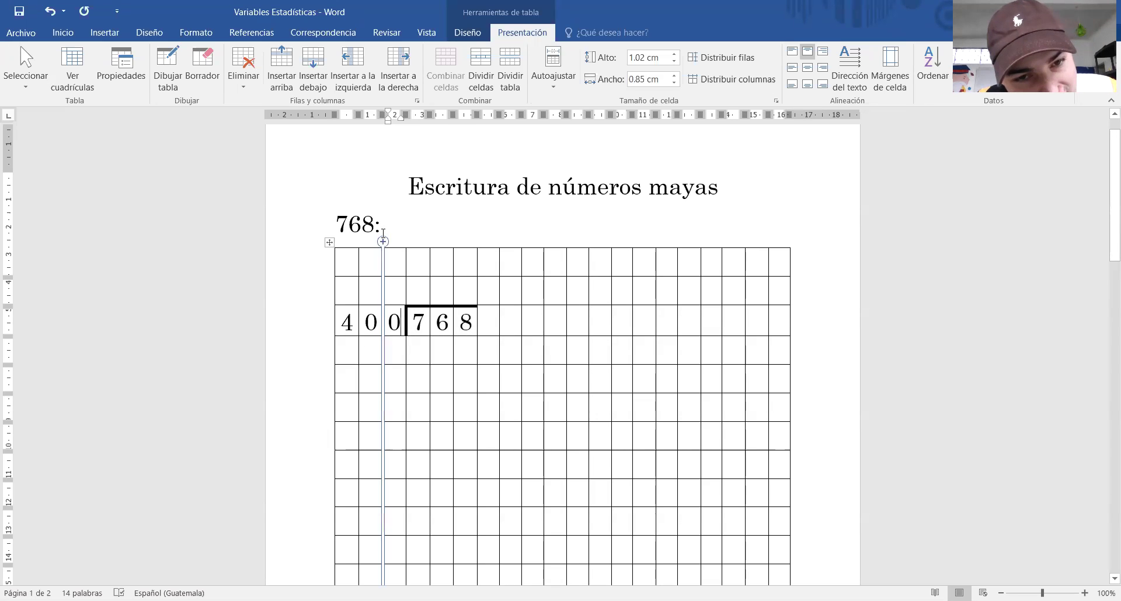
Step: Select the heading's 768, the grid digits and the small table's 400 label for comparison
drag(375, 225, 341, 224)
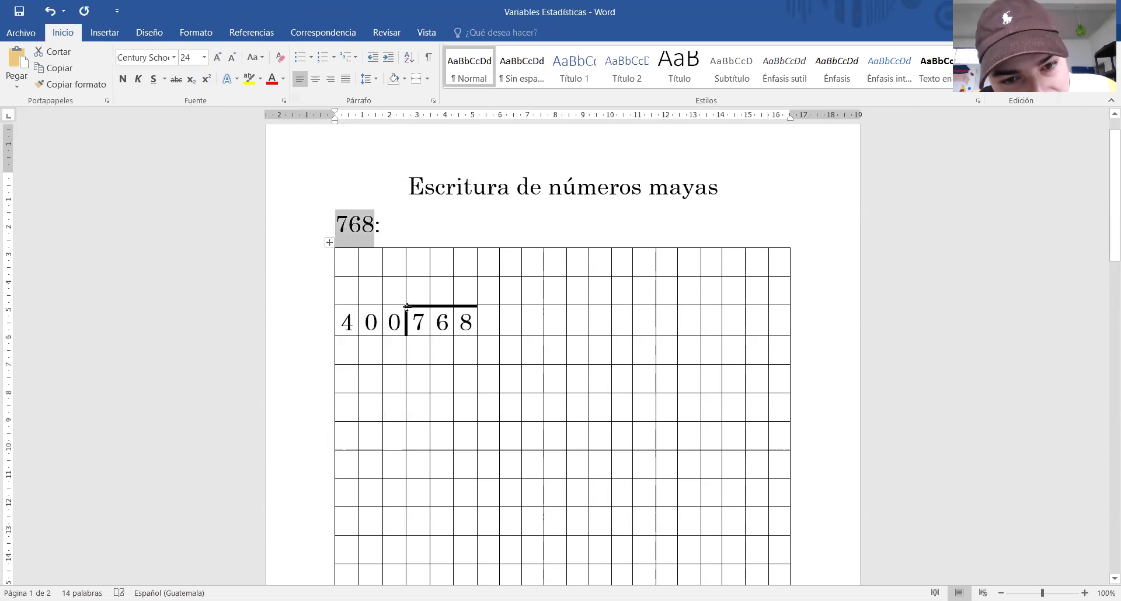
drag(415, 321, 467, 322)
click(393, 321)
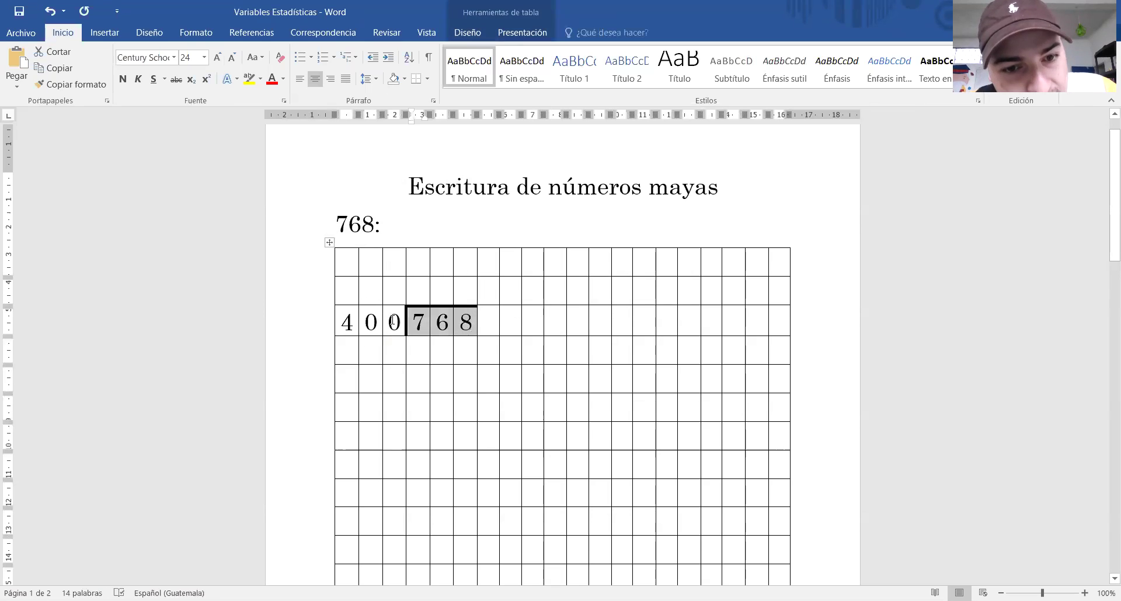
drag(395, 321, 347, 322)
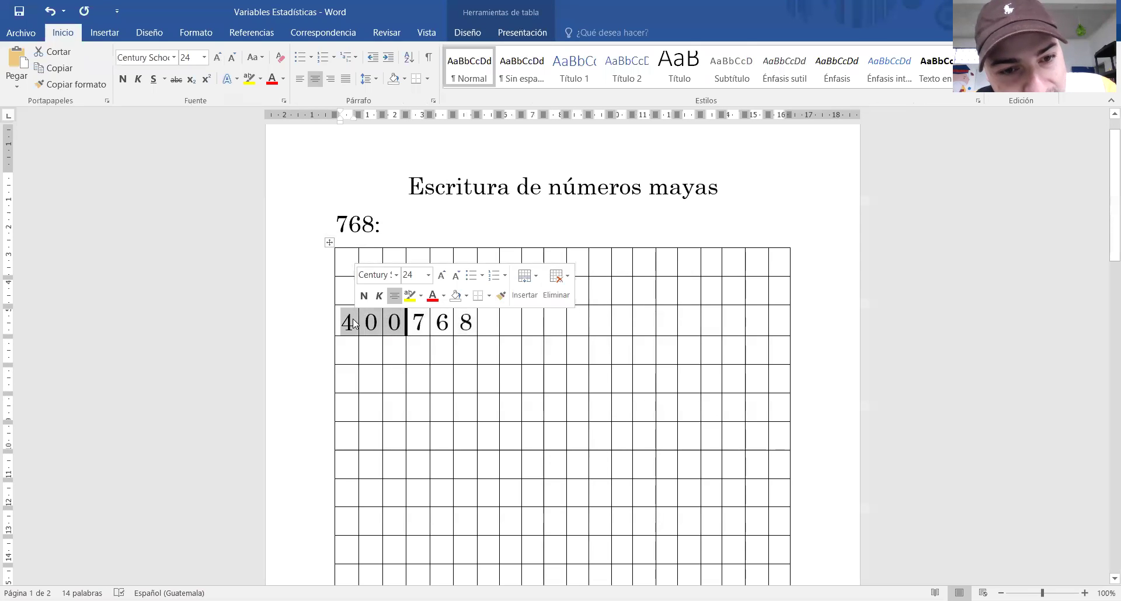
scroll(417, 395, down, 3)
scroll(417, 395, down, 3)
click(478, 308)
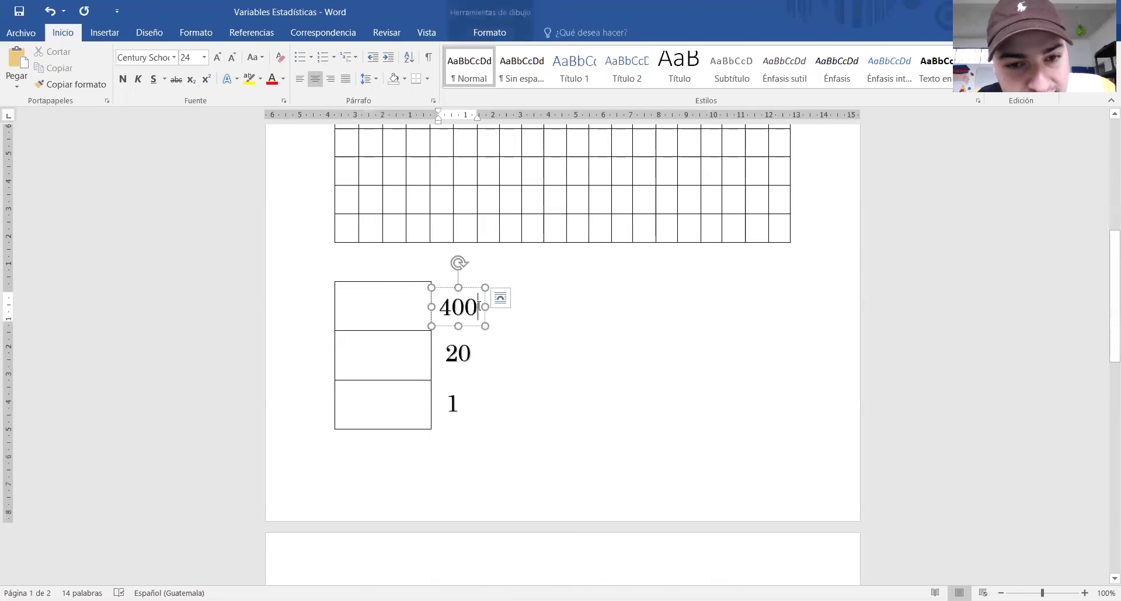
drag(462, 304, 440, 305)
scroll(444, 303, up, 5)
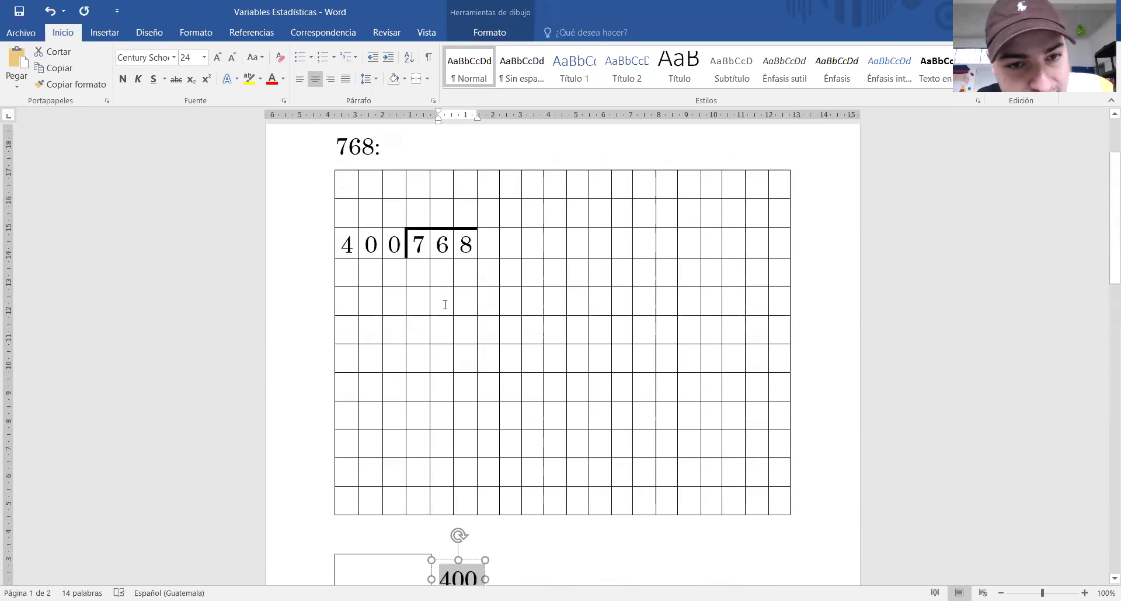
scroll(444, 303, up, 2)
Step: Compare the 4 0 0 and 7 6 8 cells by selecting them, undoing one change
drag(400, 357, 347, 357)
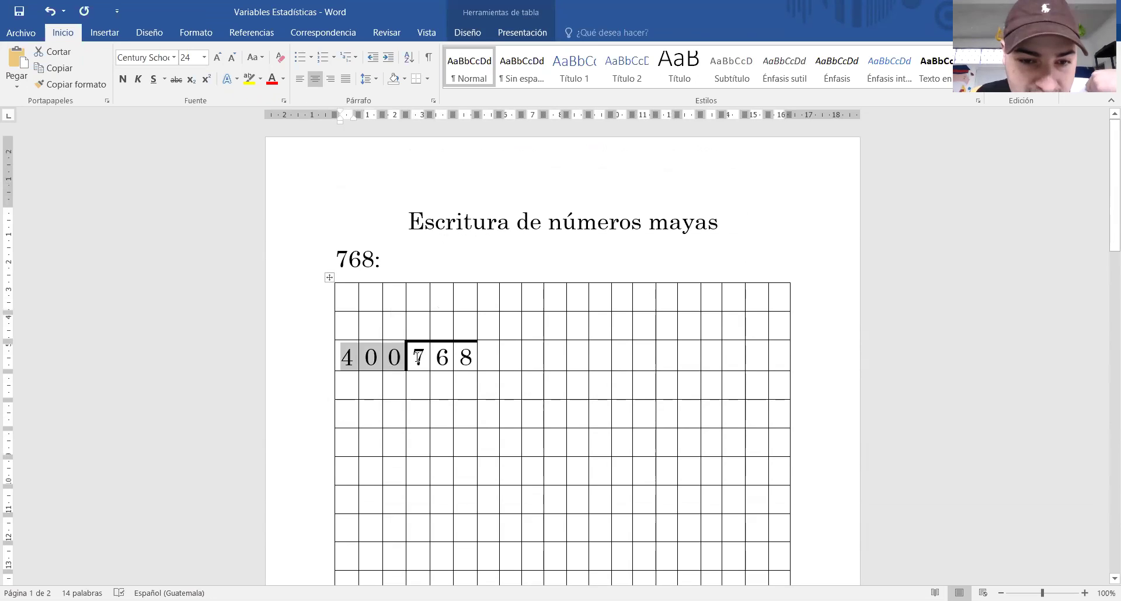
drag(418, 357, 477, 357)
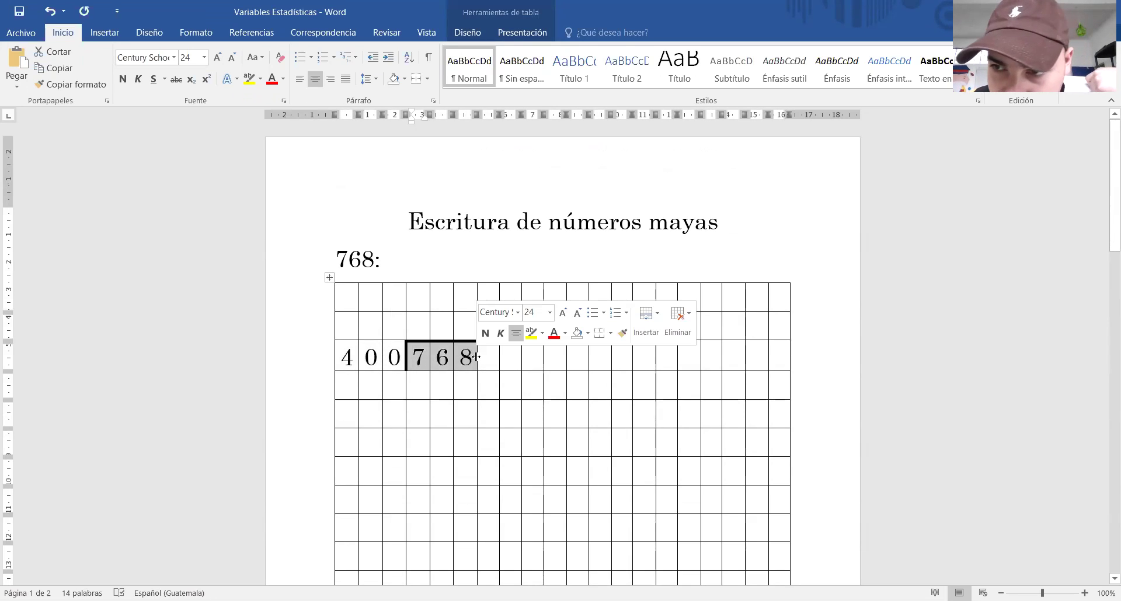
drag(401, 355, 347, 355)
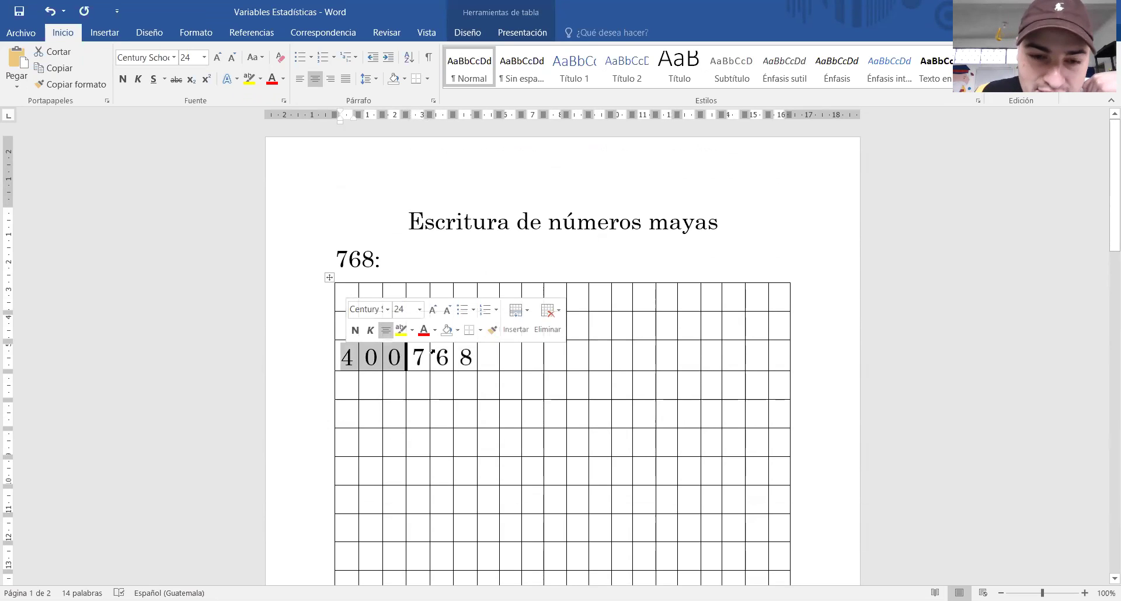
click(461, 360)
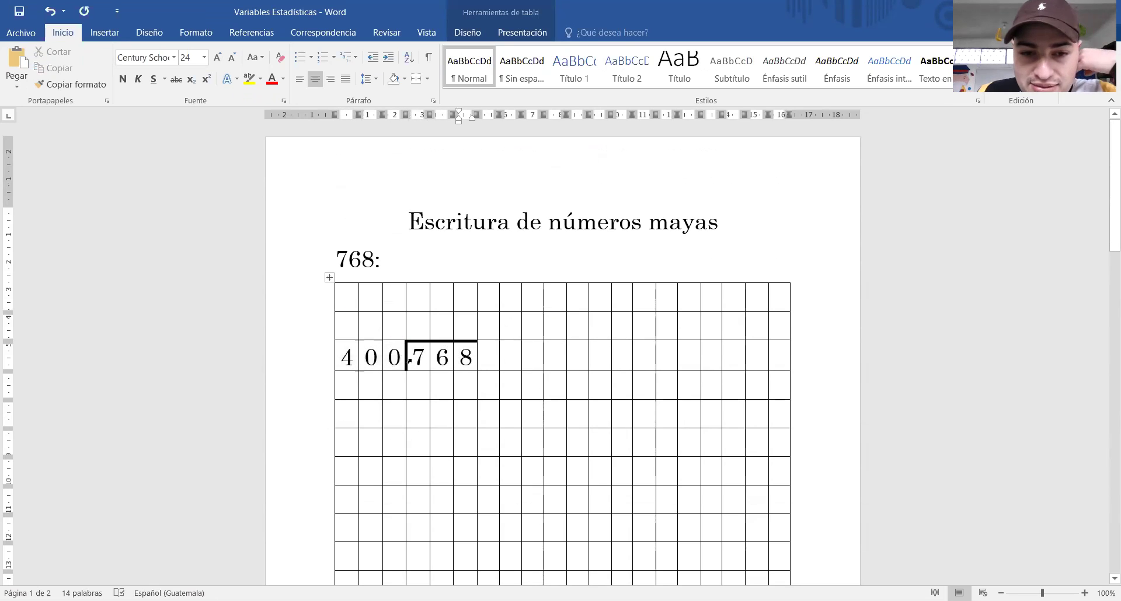
drag(421, 356, 472, 357)
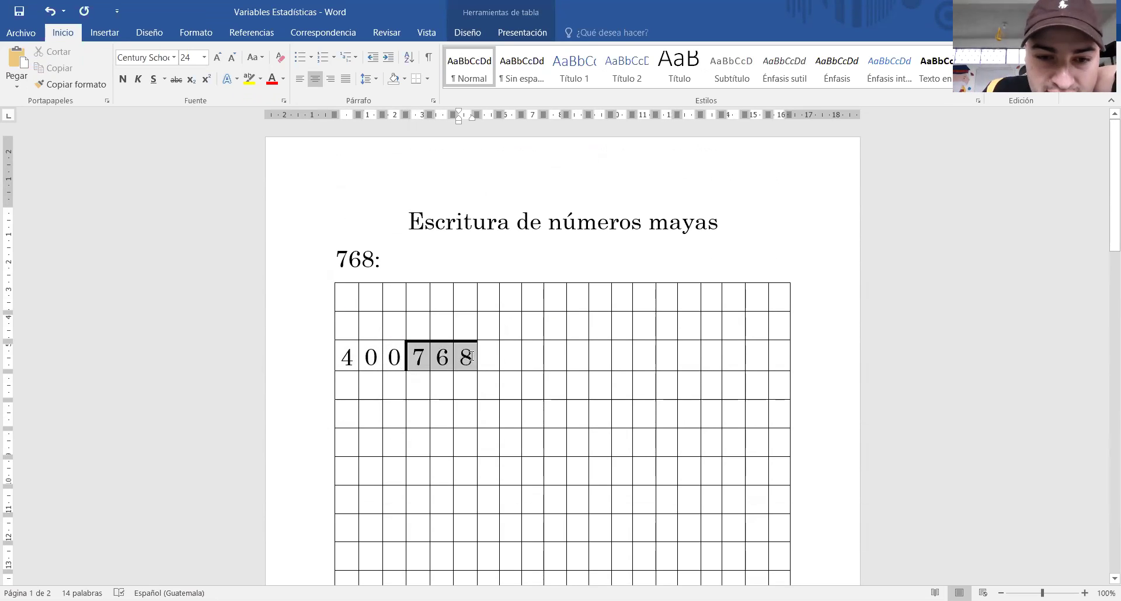
key(ctrl+z)
click(424, 377)
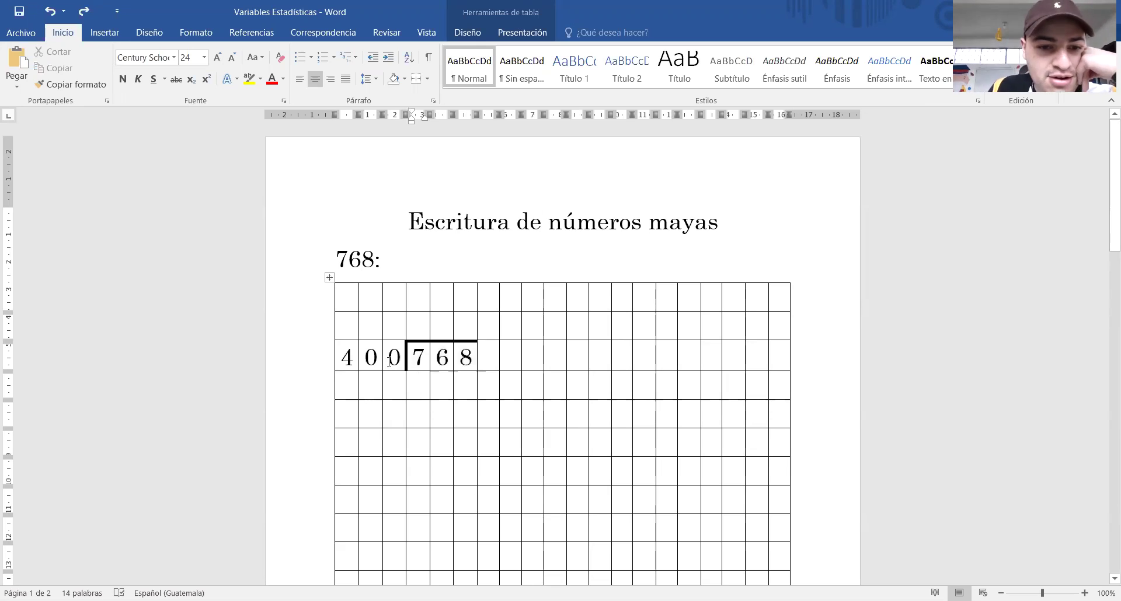
drag(347, 356, 470, 363)
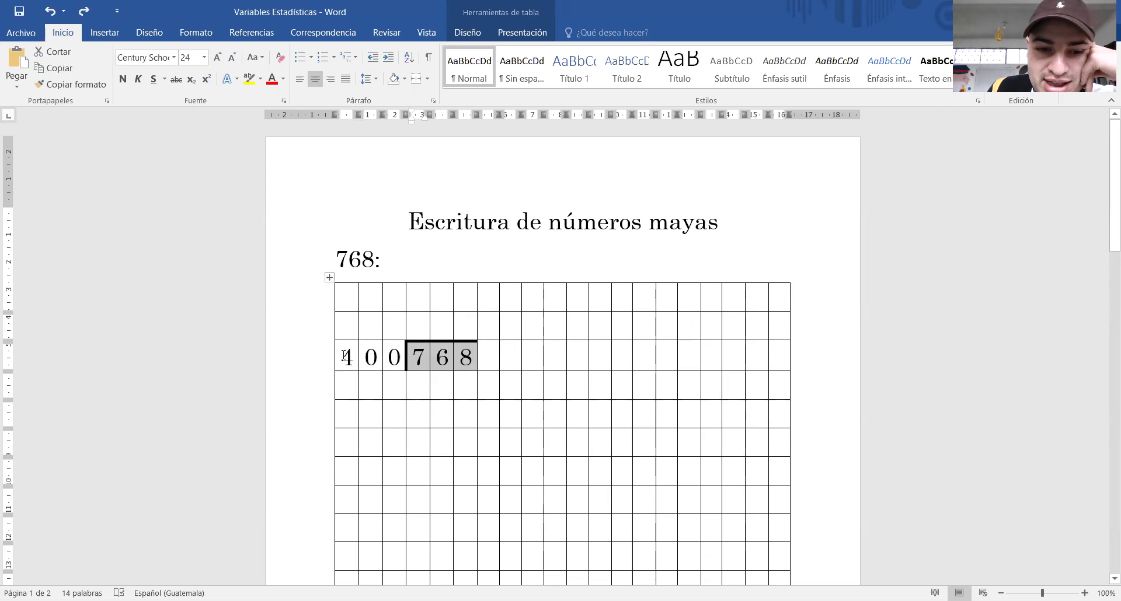
drag(345, 357, 385, 359)
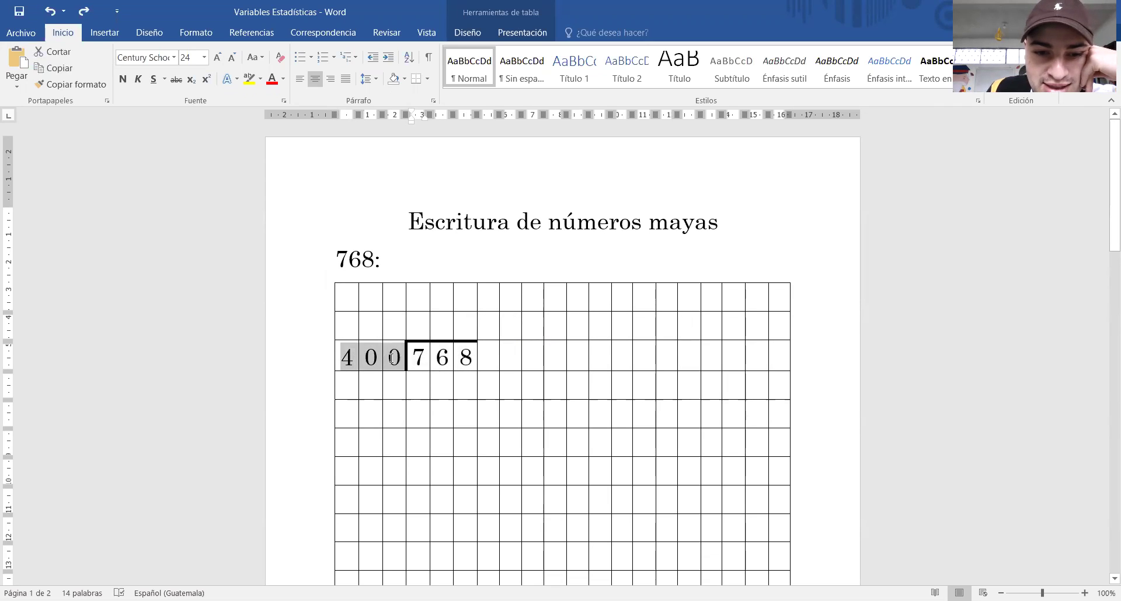
drag(416, 357, 461, 360)
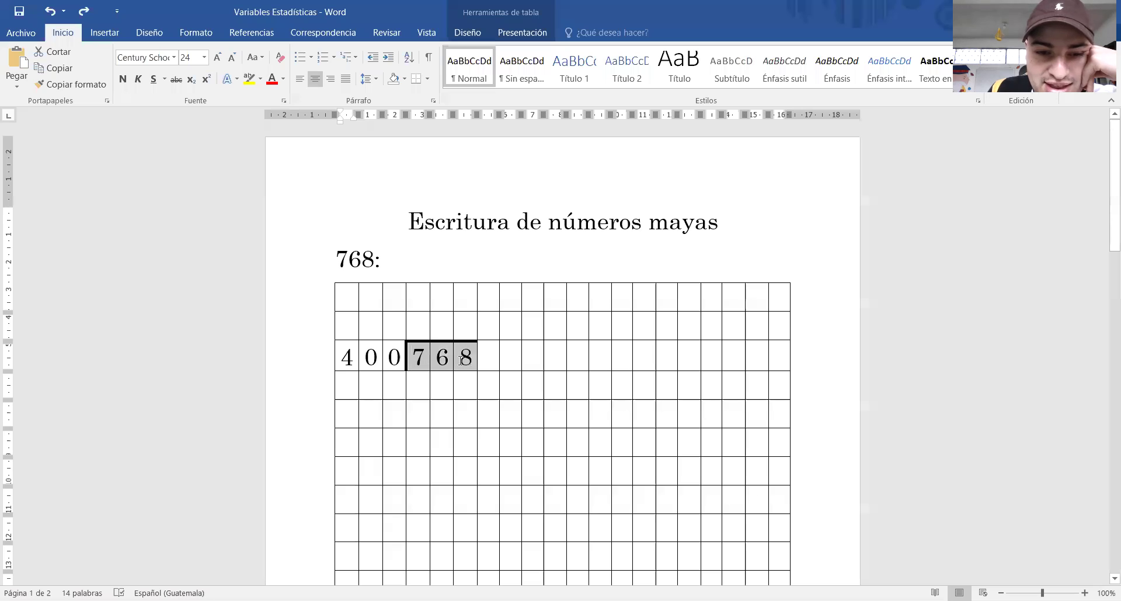
drag(347, 357, 467, 360)
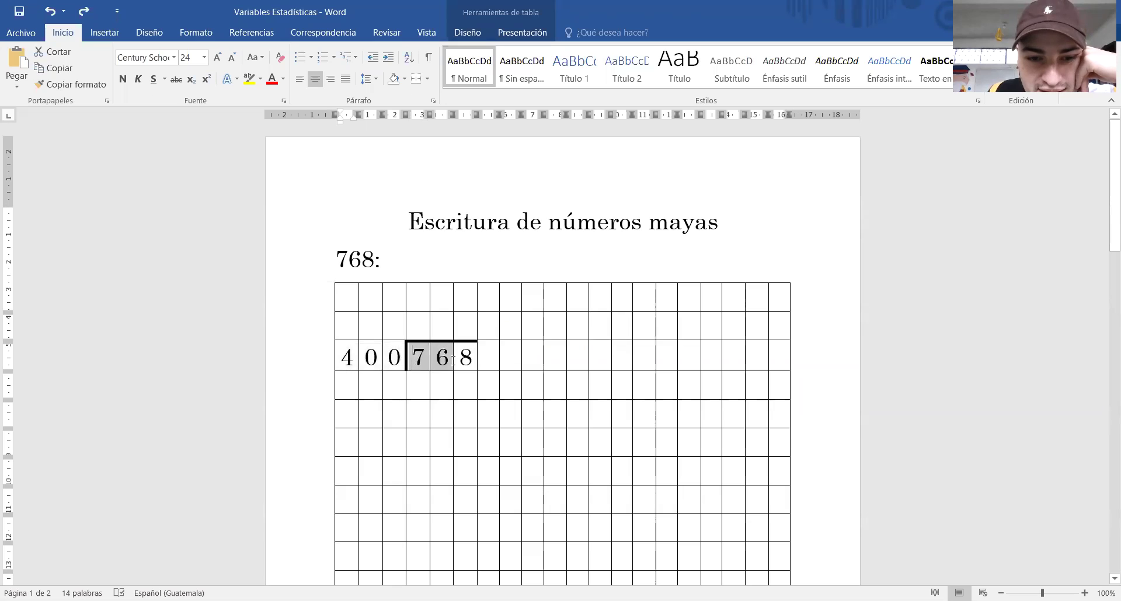
click(465, 385)
click(466, 324)
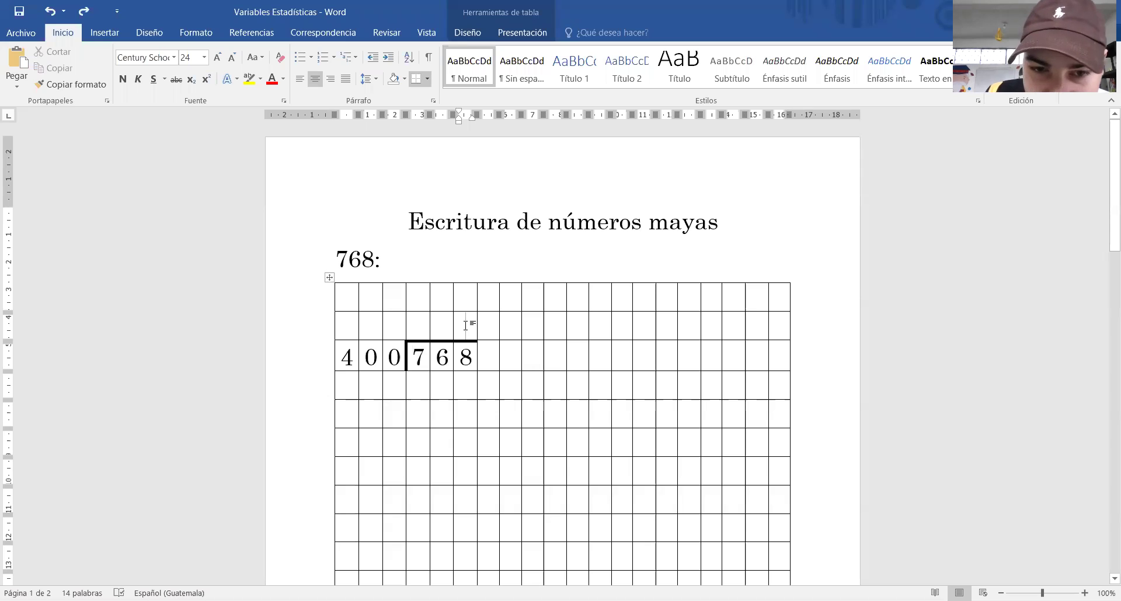
text(1)
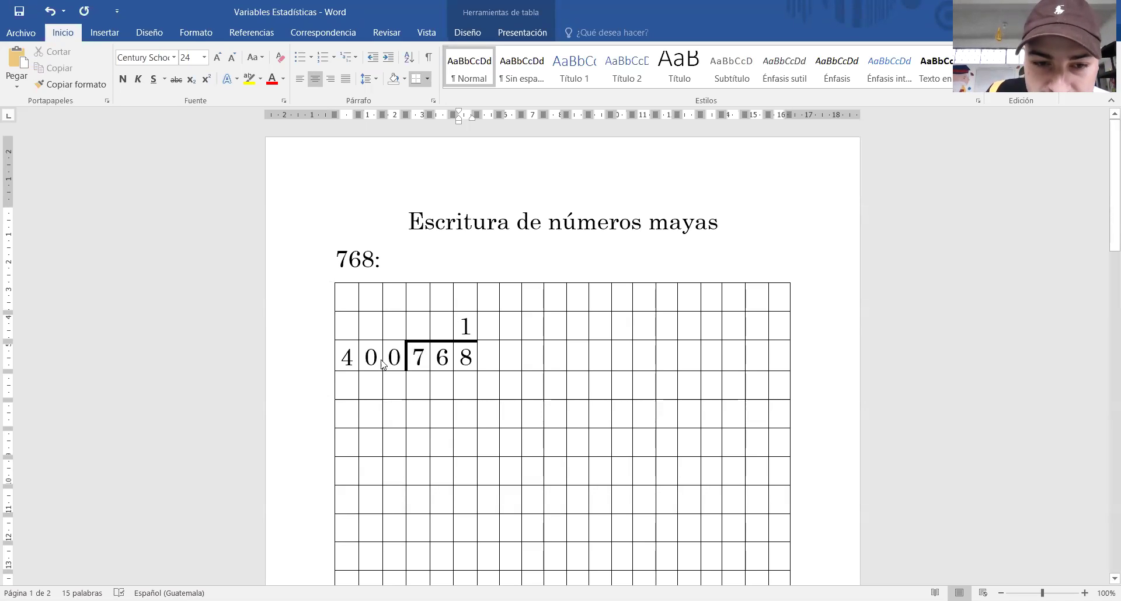
drag(394, 359, 345, 358)
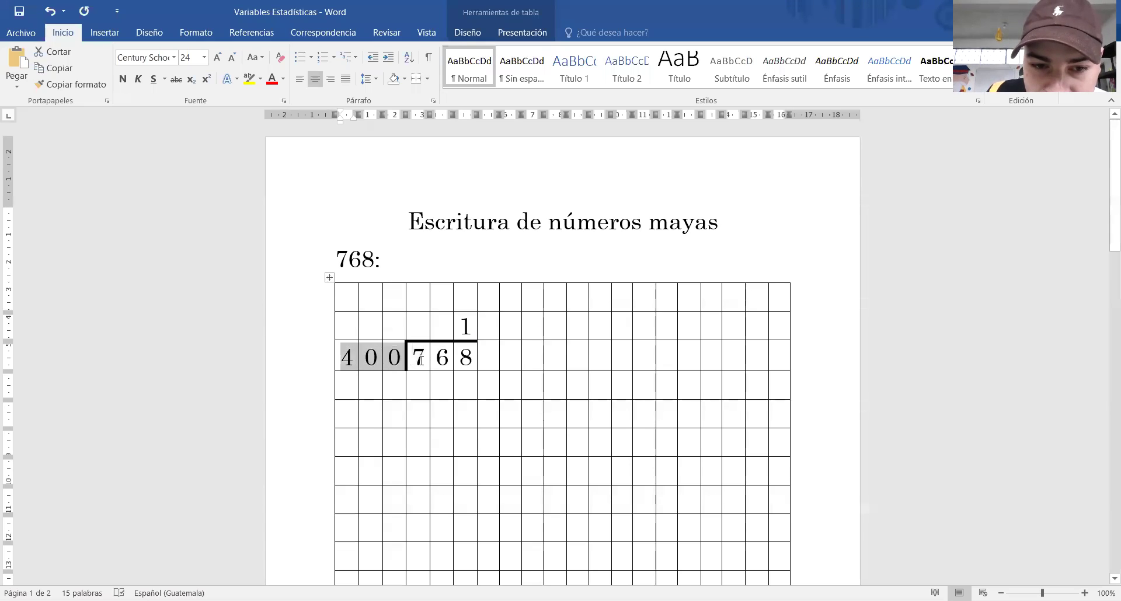
drag(412, 361, 466, 357)
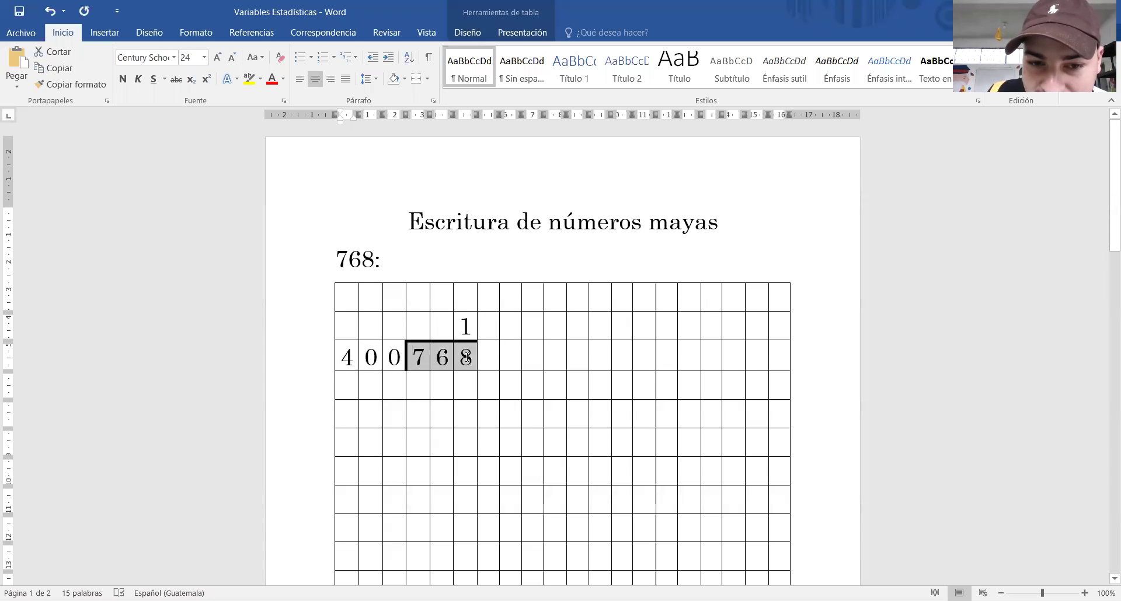
click(467, 358)
drag(465, 325, 464, 322)
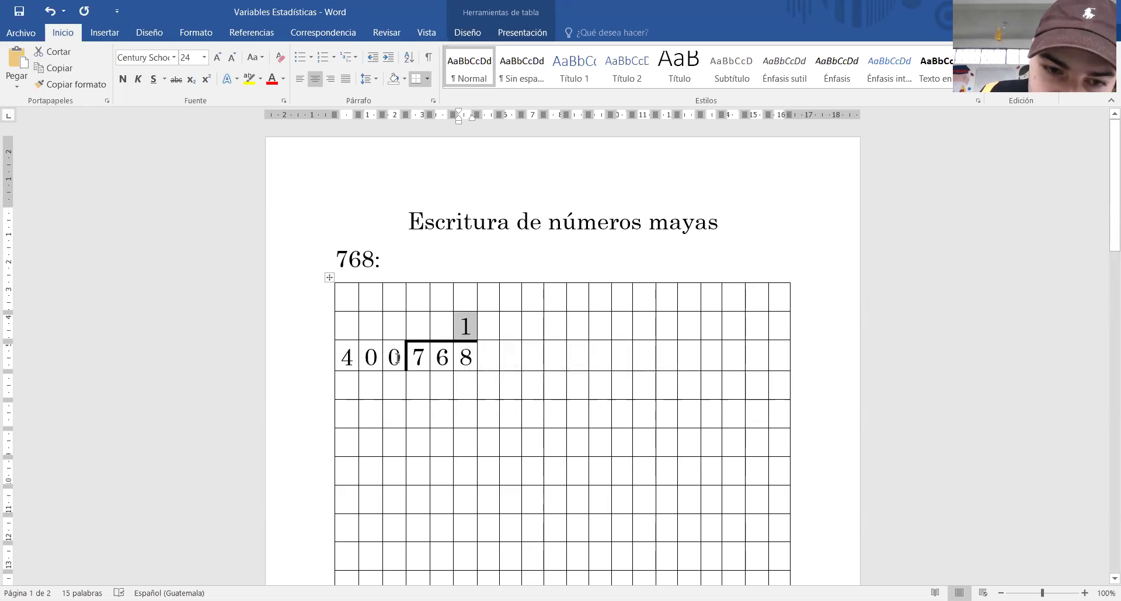
drag(399, 357, 344, 356)
drag(416, 357, 467, 357)
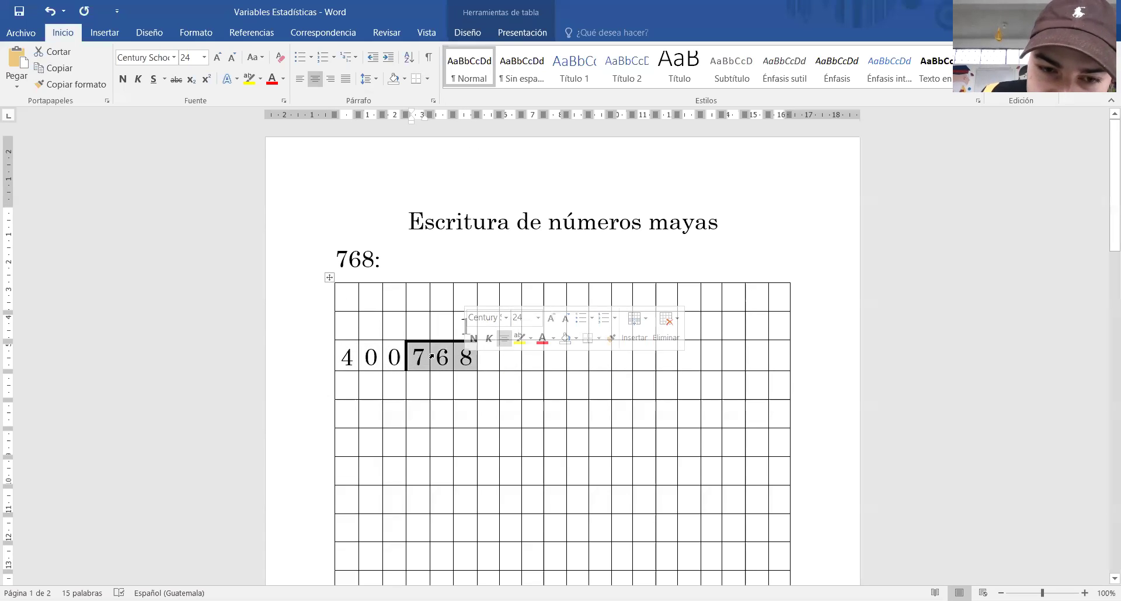
click(439, 392)
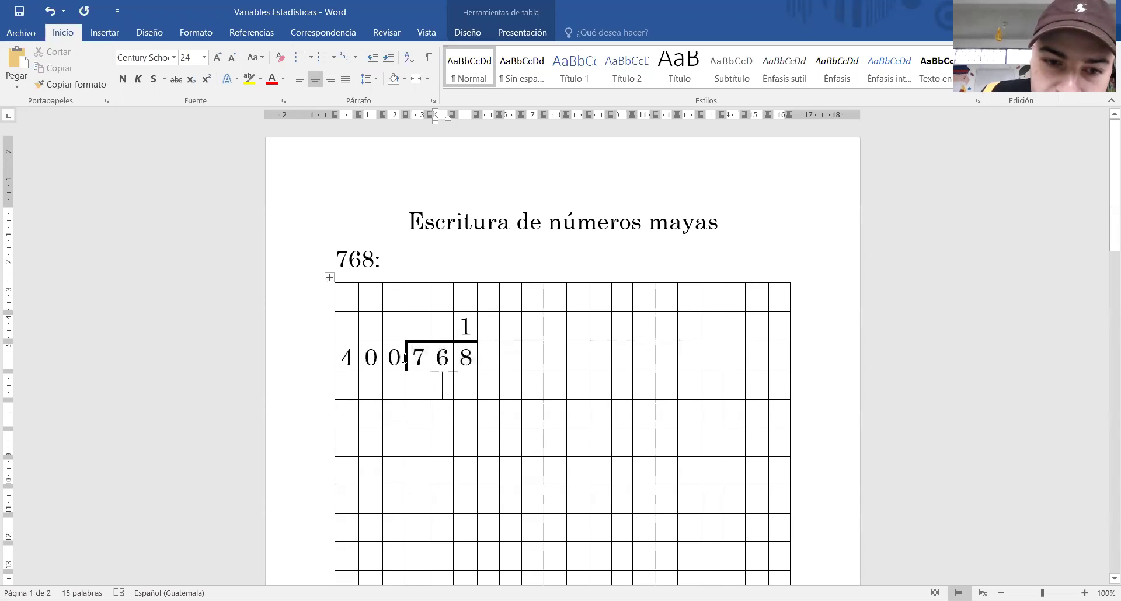
drag(462, 327, 415, 325)
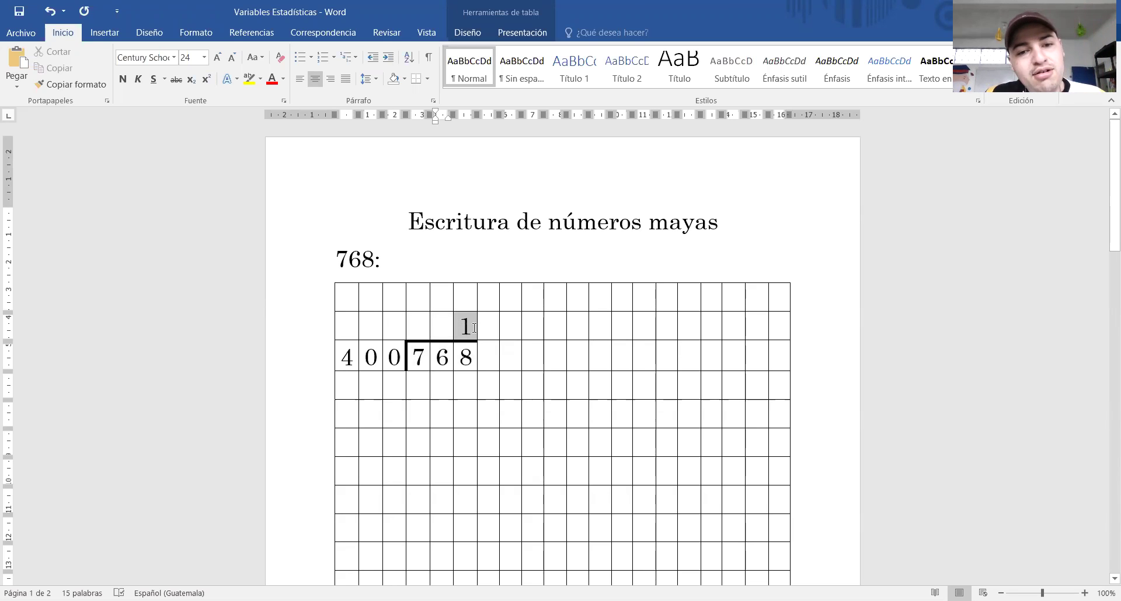
click(415, 325)
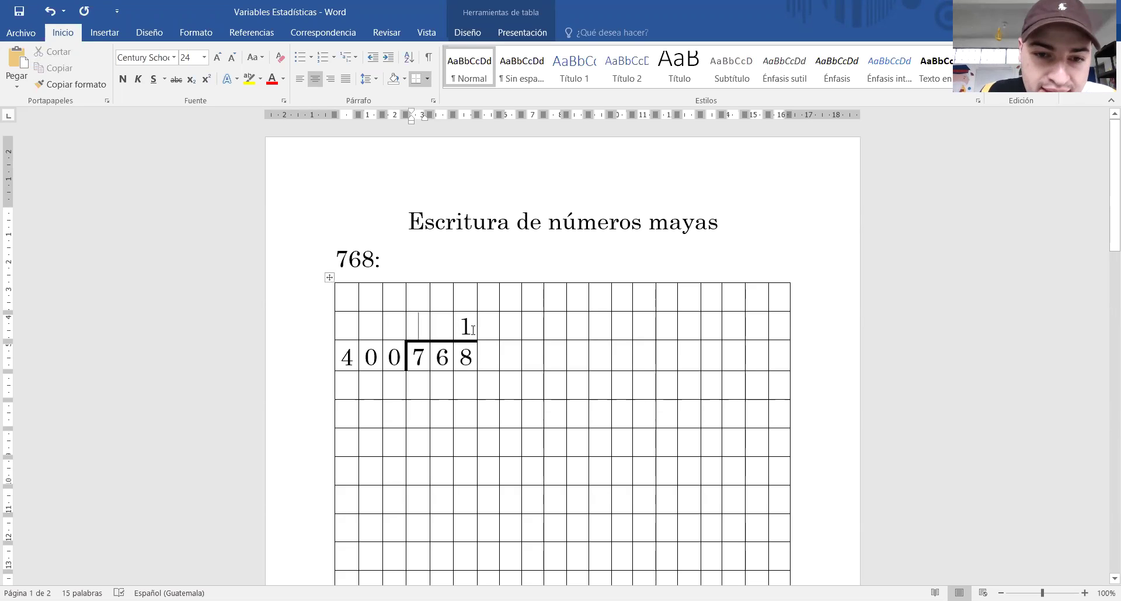
drag(456, 329, 422, 333)
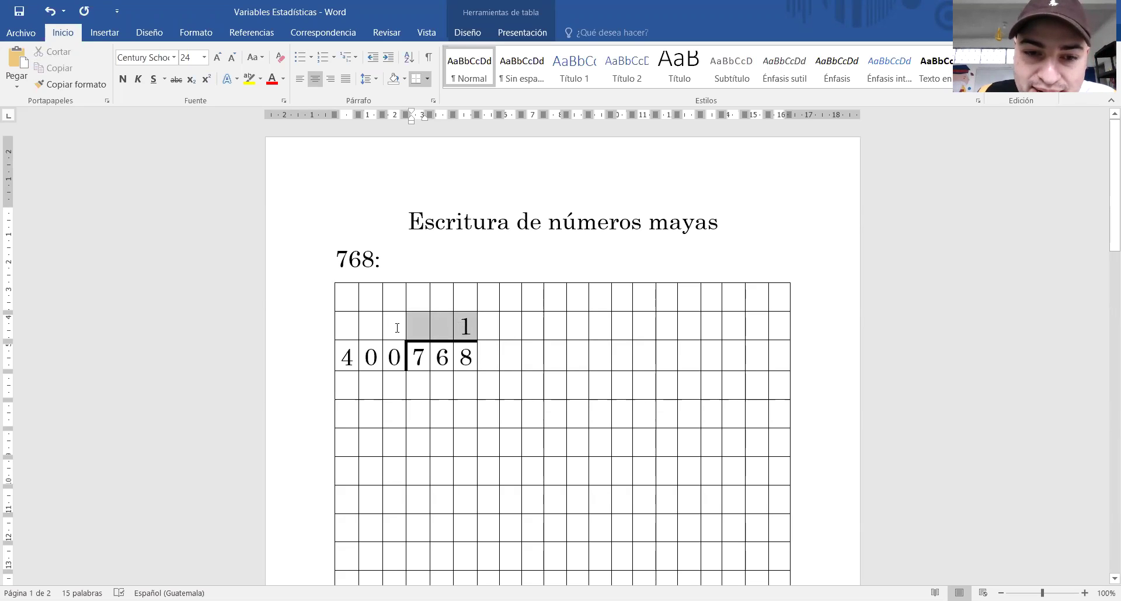
click(468, 330)
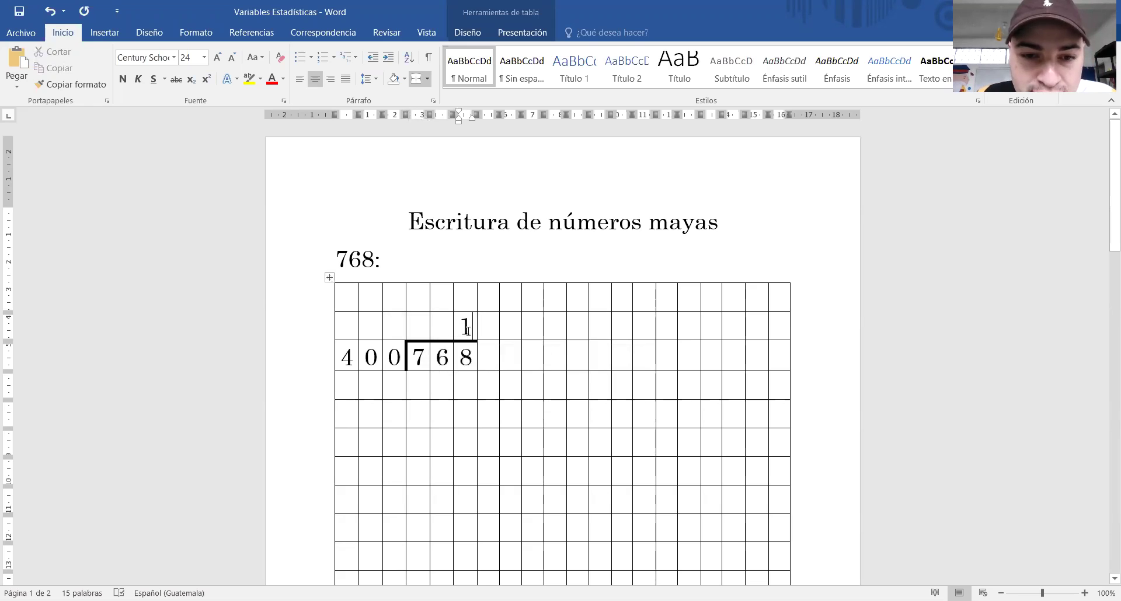
drag(400, 359, 350, 357)
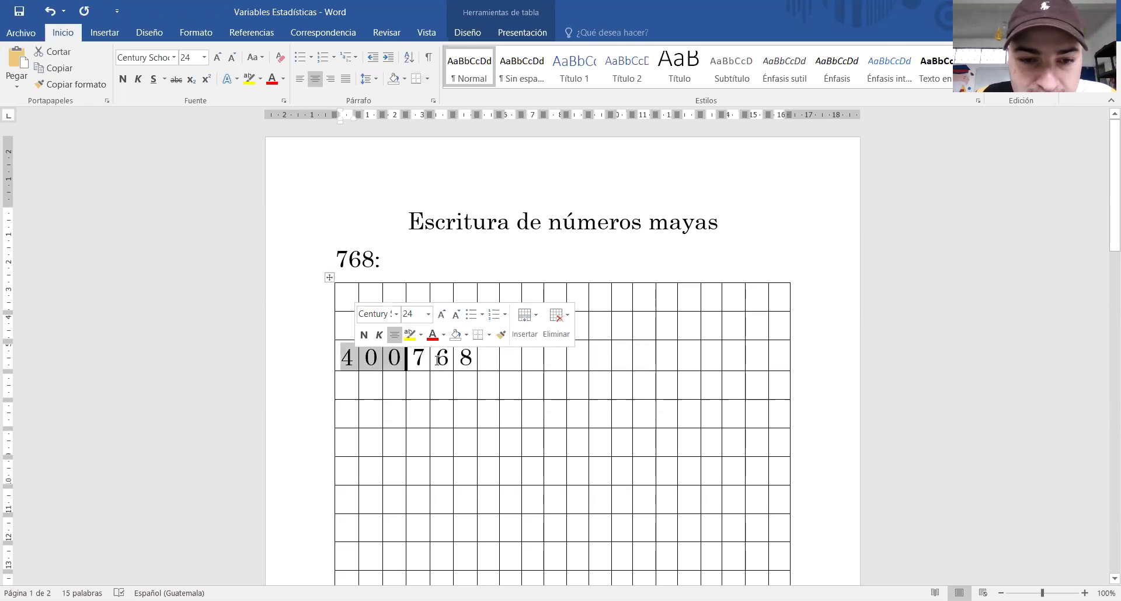
drag(466, 361, 416, 357)
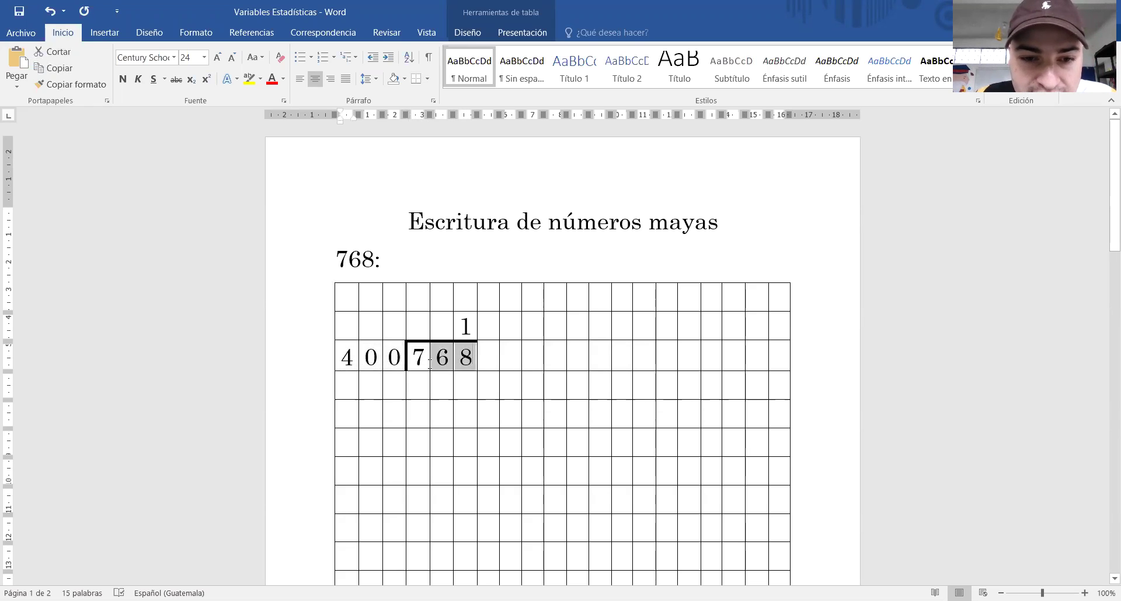
click(467, 380)
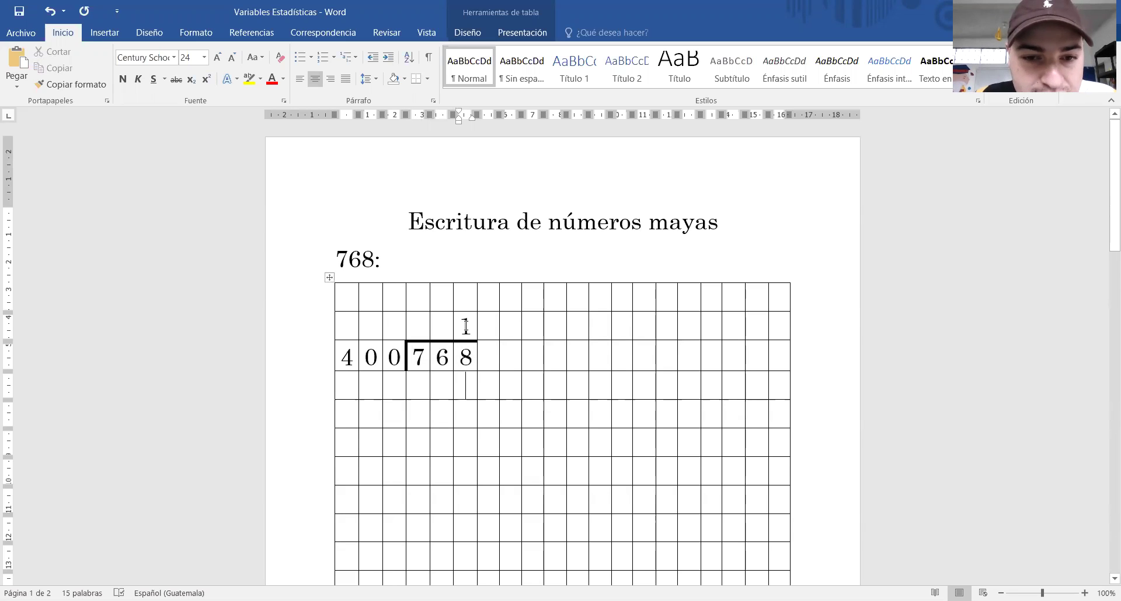
click(458, 321)
text(1)
double_click(466, 326)
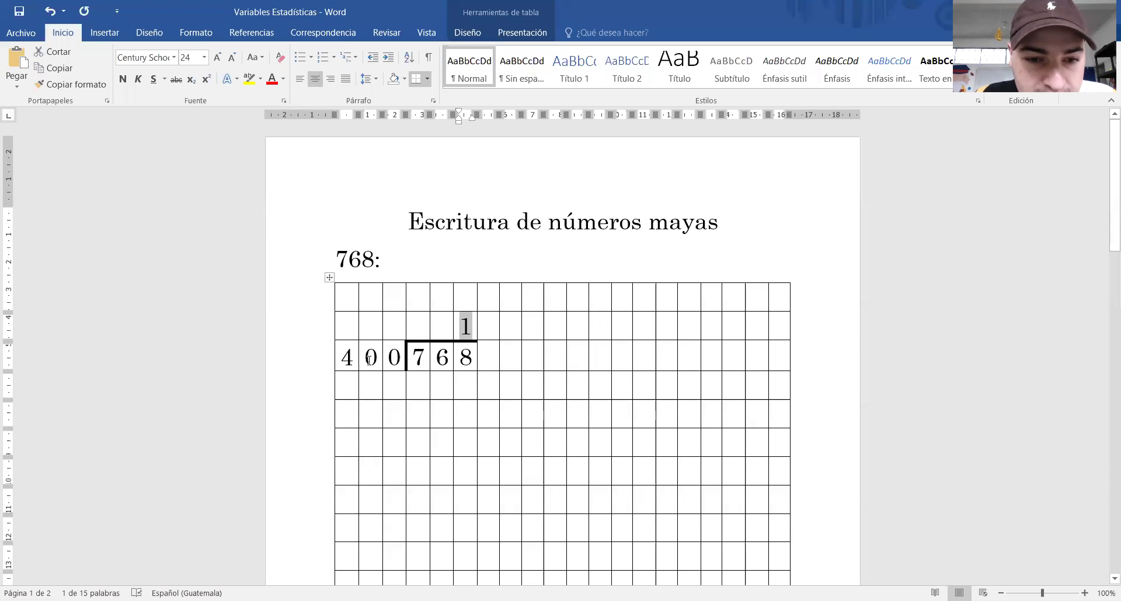
Step: Put a minus sign and 4, 0, 0 in the row beneath 7, 6, 8
click(420, 384)
click(395, 384)
text(-)
click(418, 386)
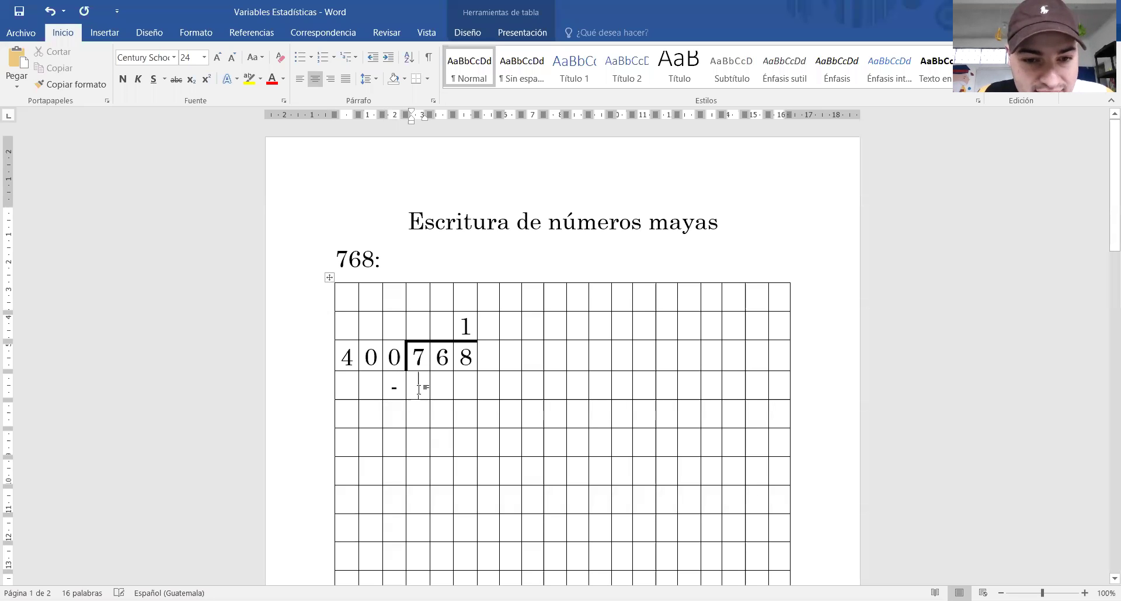
text(4)
key(Tab)
text(0)
key(Tab)
text(0)
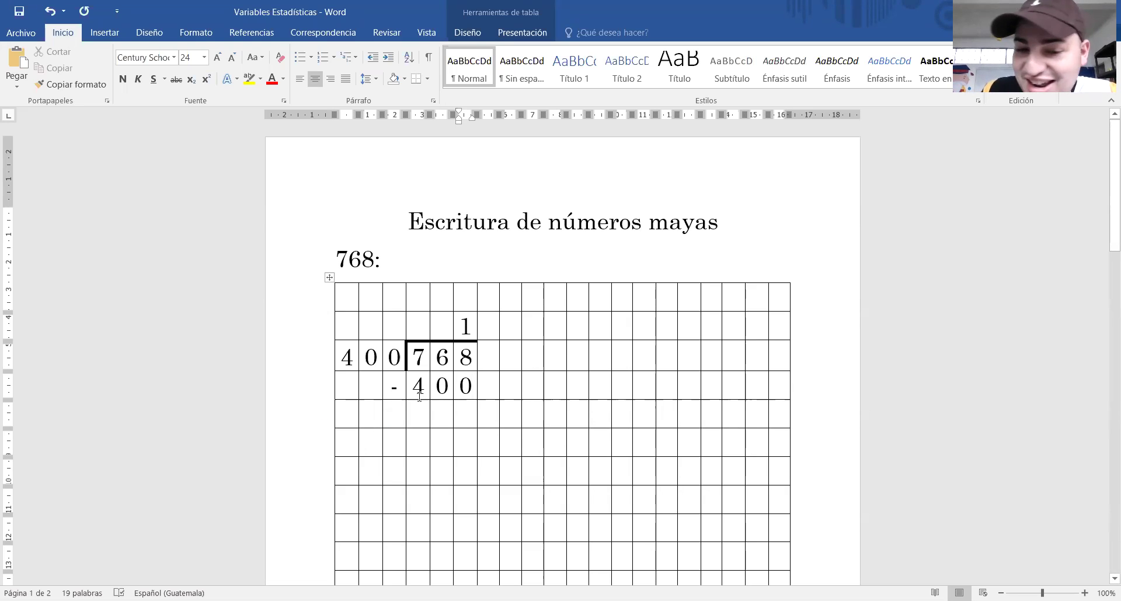
Step: Highlight the subtracted 400, quotient 1, divisor 400 and dividend 768 to check alignment
drag(432, 394, 478, 393)
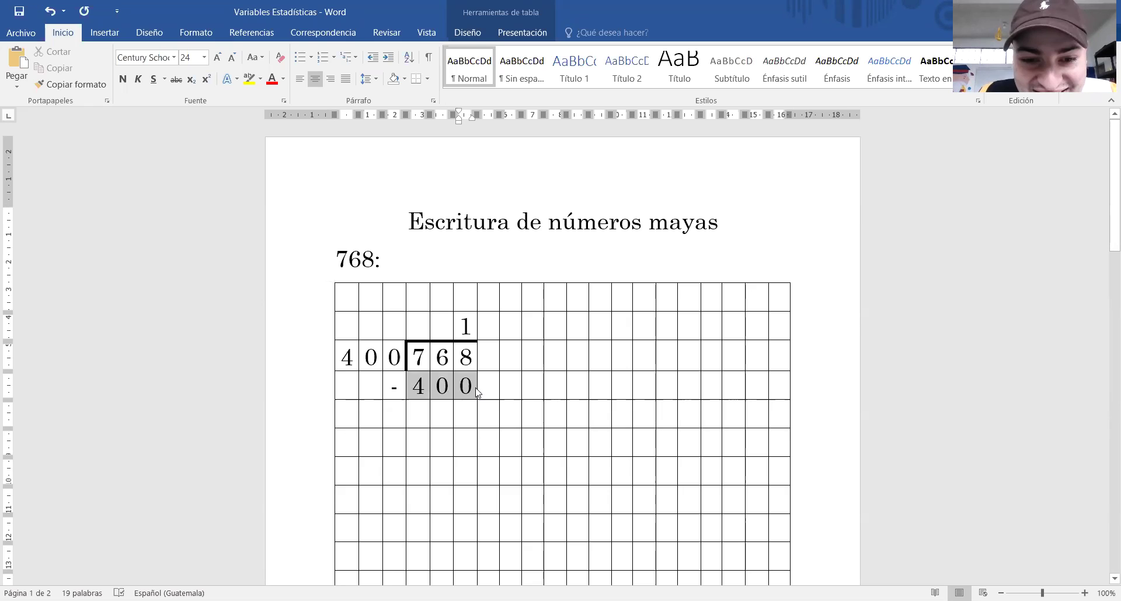
click(468, 383)
drag(467, 326, 460, 326)
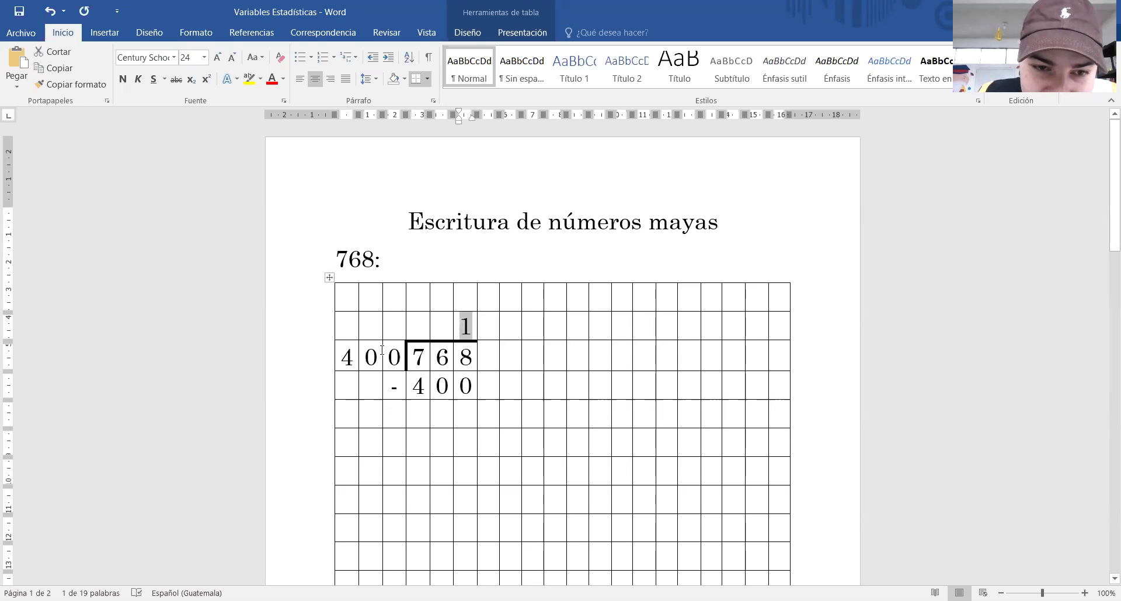
drag(401, 356, 345, 352)
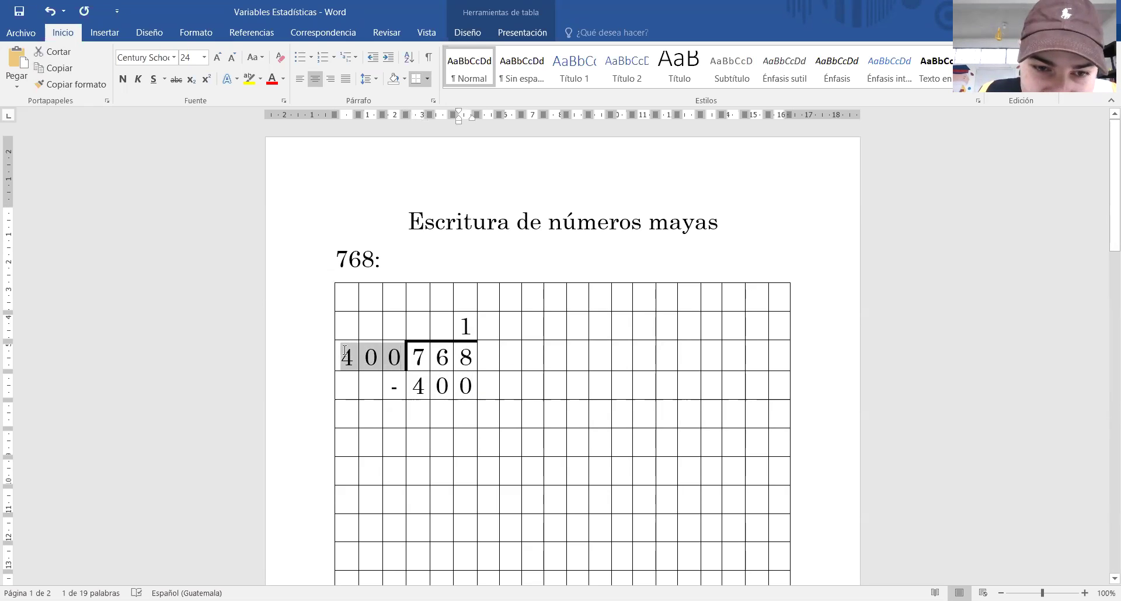
double_click(463, 328)
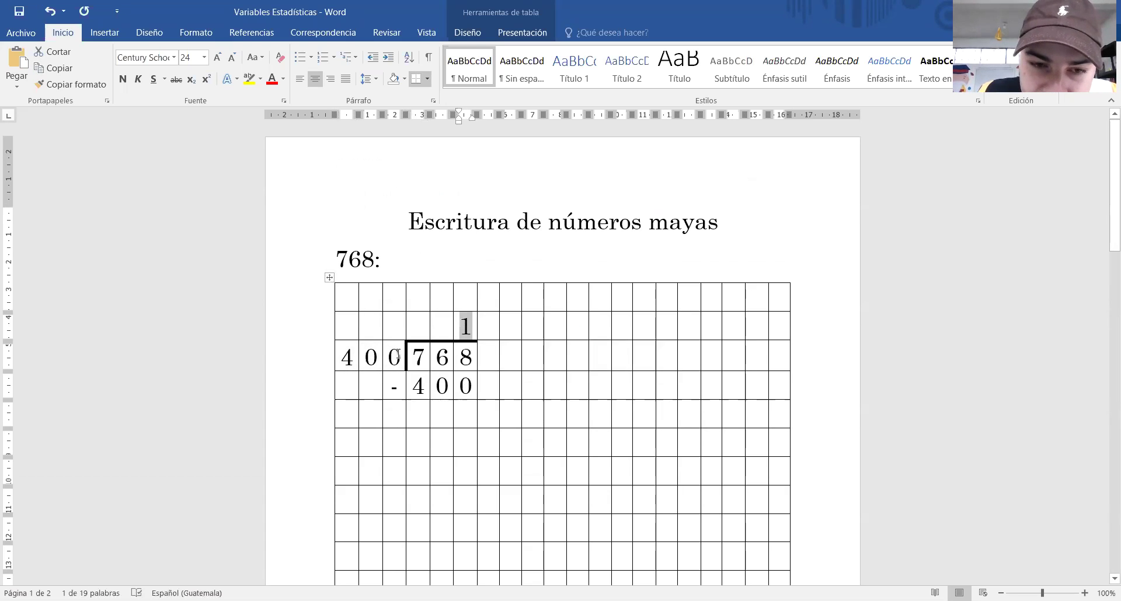
click(469, 328)
drag(395, 356, 352, 356)
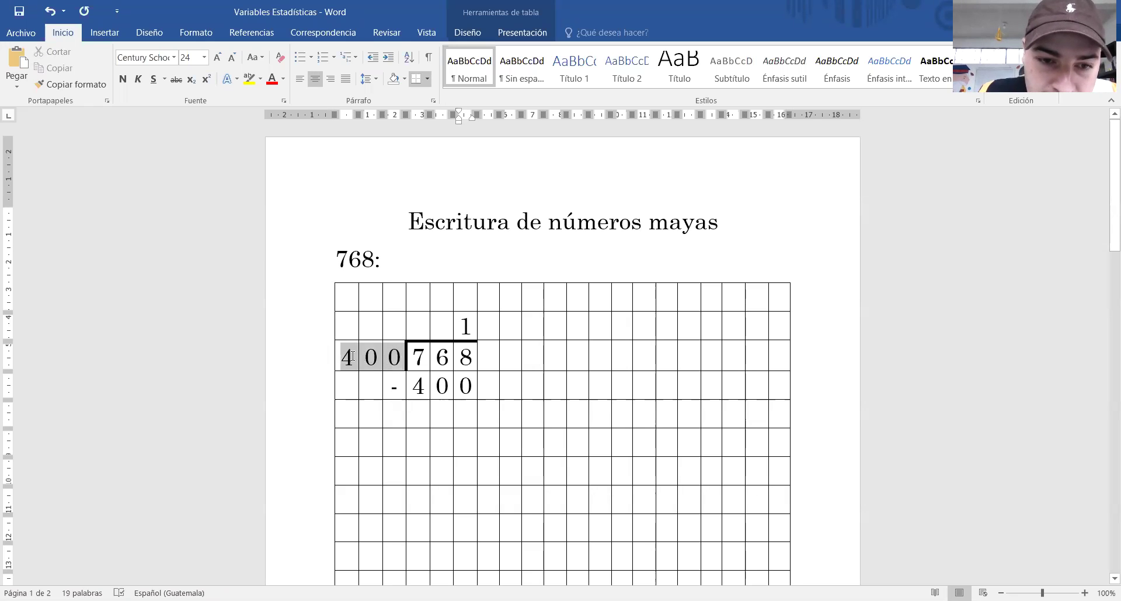
drag(415, 386, 467, 383)
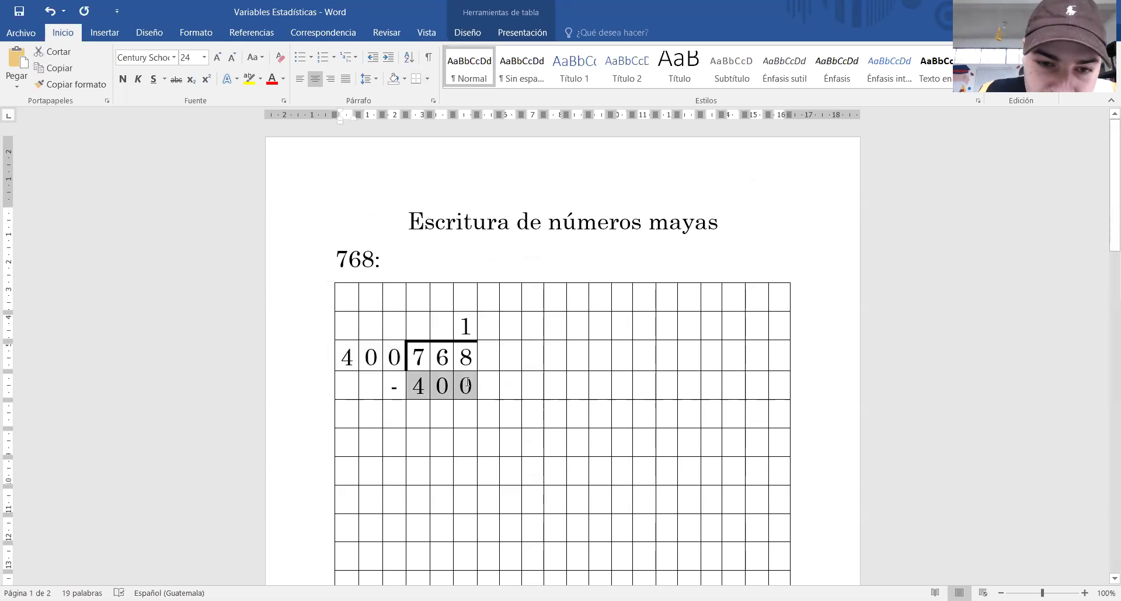
drag(418, 357, 463, 362)
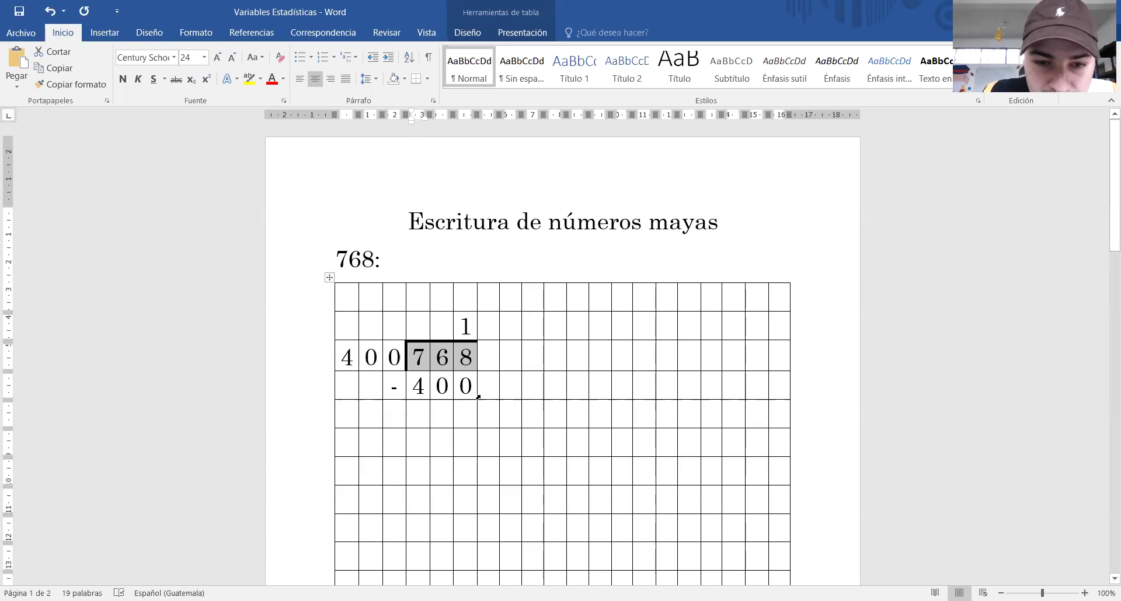
click(462, 422)
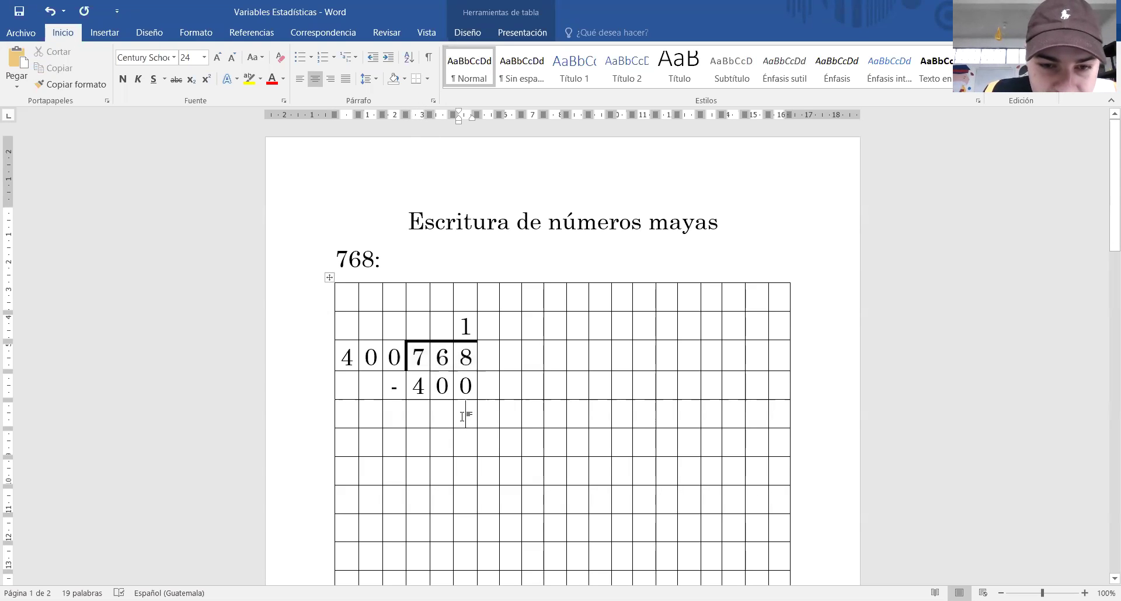
right_click(473, 368)
click(475, 384)
Step: Write 8 and 6 under the zeros and 3 under the 4, giving remainder 368
click(468, 414)
text(8)
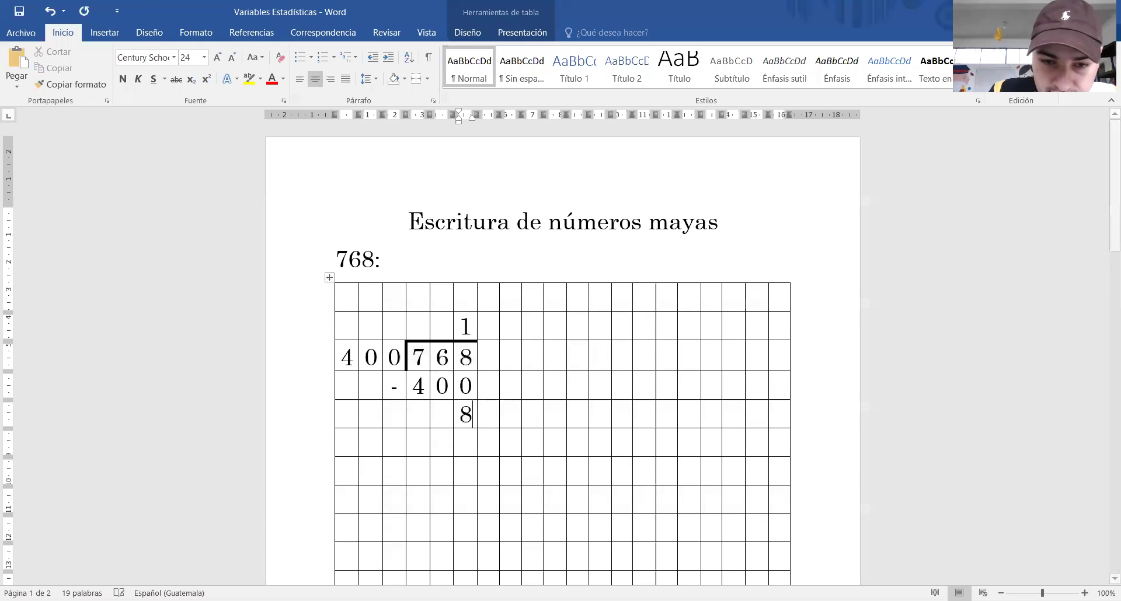
key(Left)
key(Left)
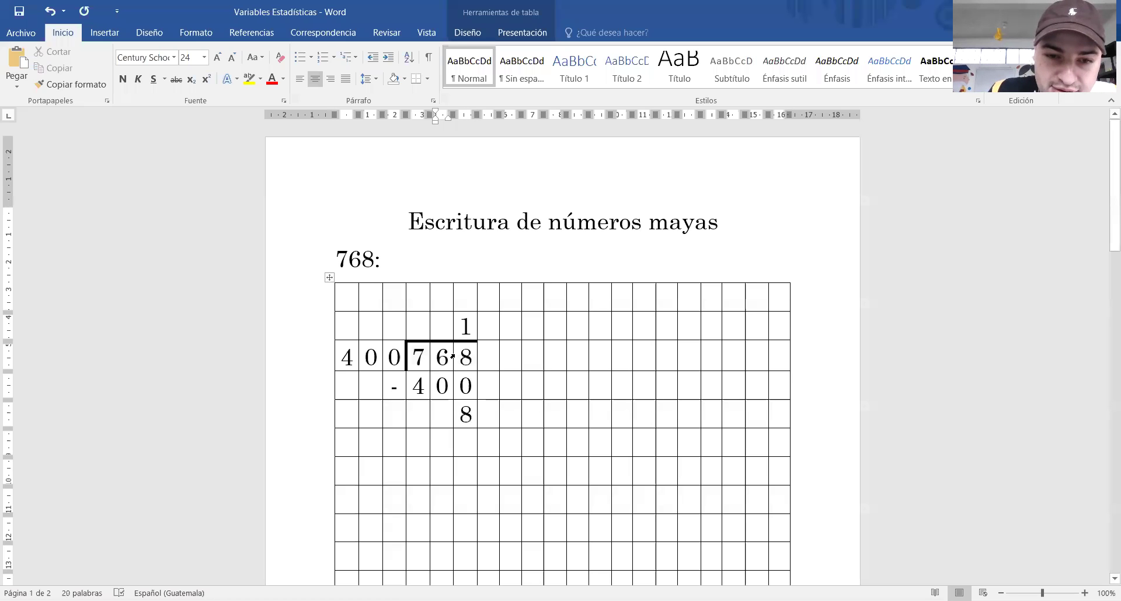
text(6)
double_click(419, 350)
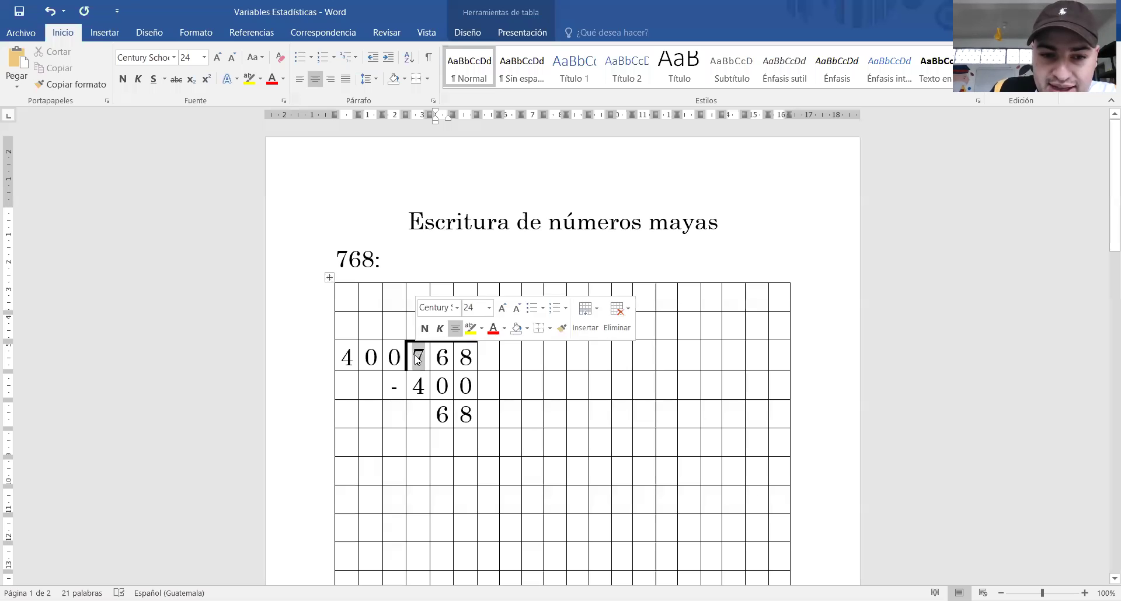
double_click(425, 392)
click(426, 408)
text(3)
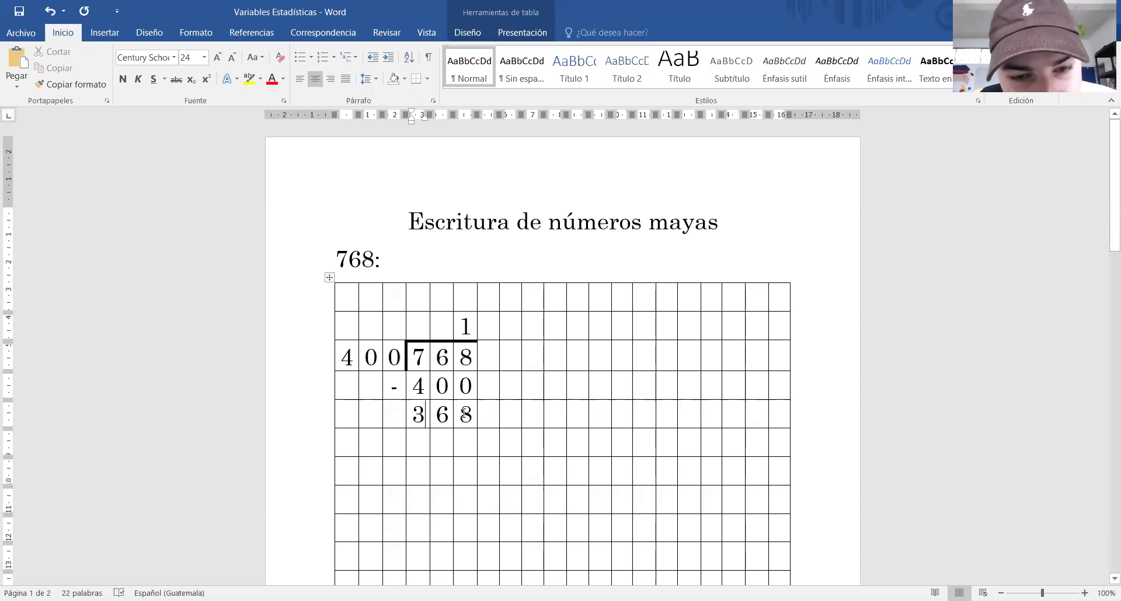
drag(471, 415, 418, 415)
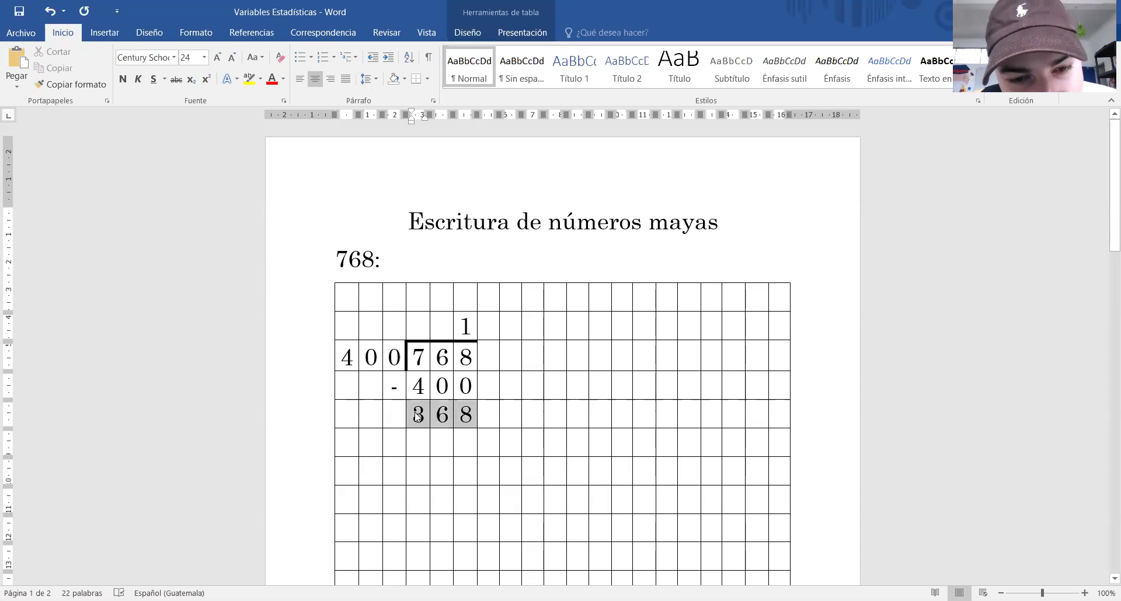
click(531, 414)
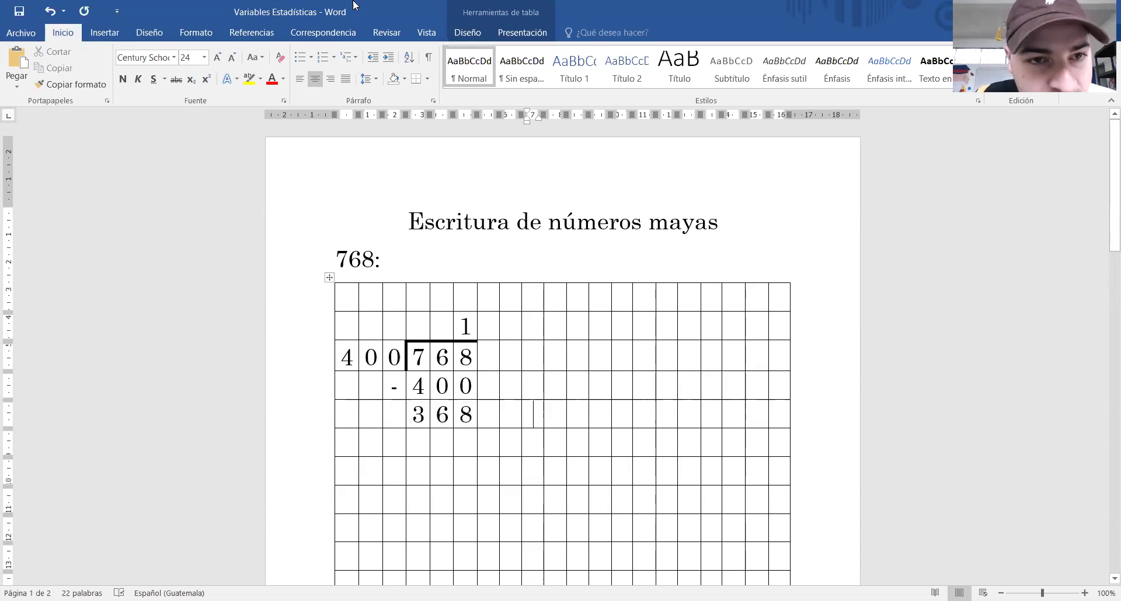
Step: Draw a thick border under the subtracted 4 0 0 row
click(427, 79)
click(435, 315)
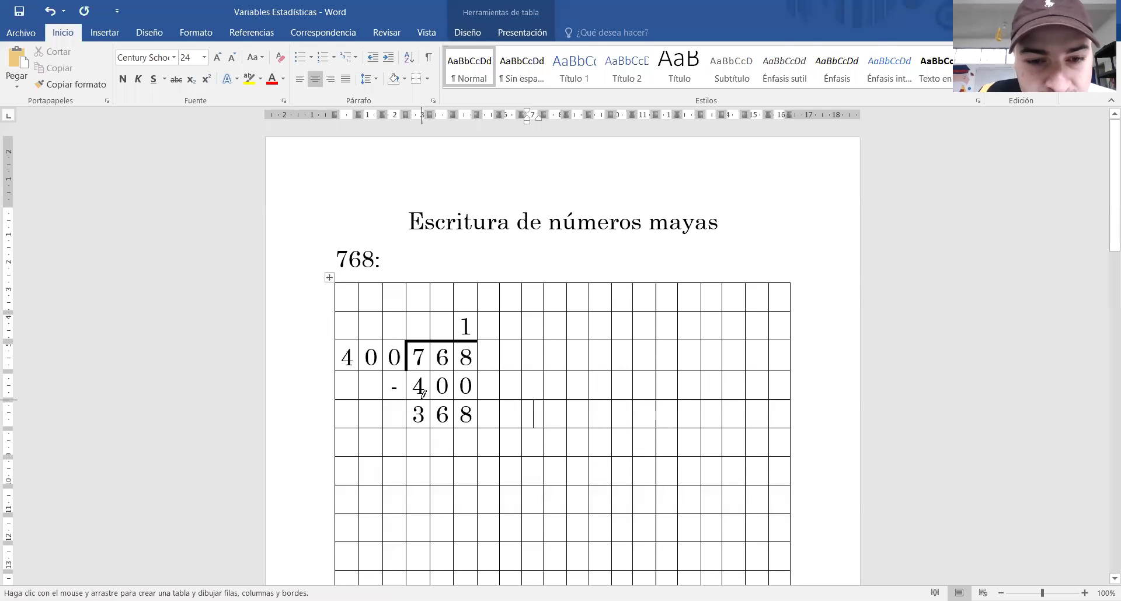
click(423, 394)
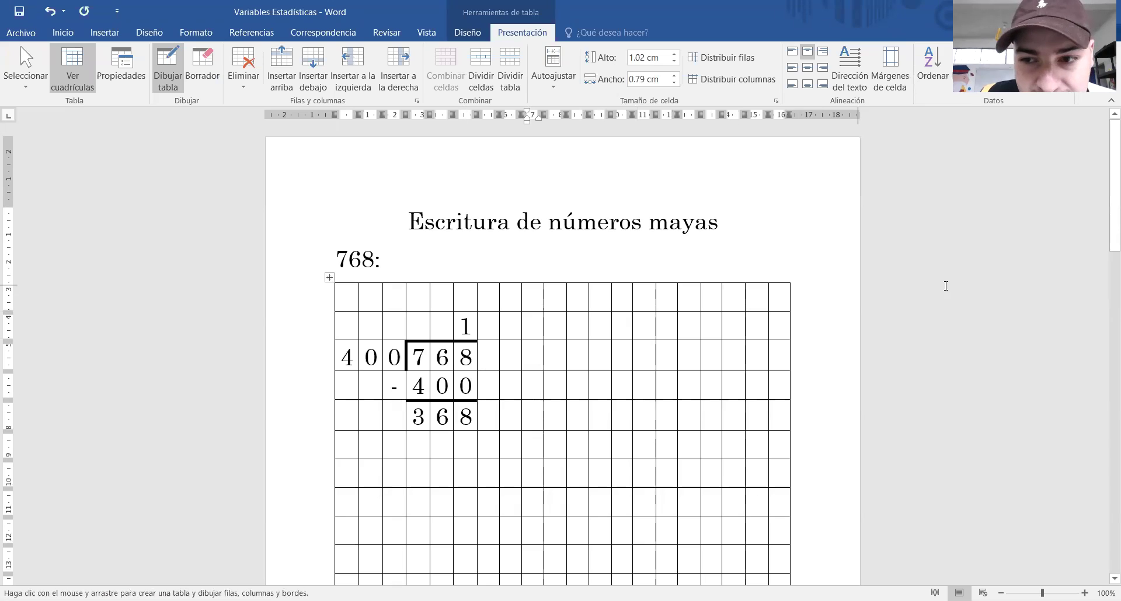
key(Escape)
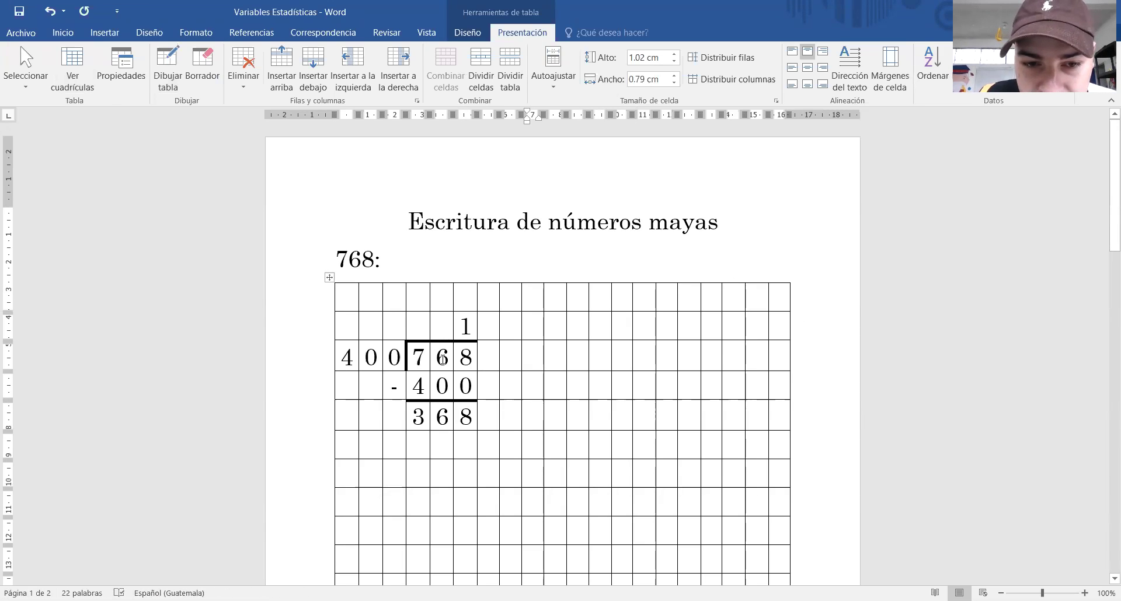
Step: Select the dividend 768, divisor 400, quotient 1 and remainder 368 in turn to review them
drag(442, 360, 462, 360)
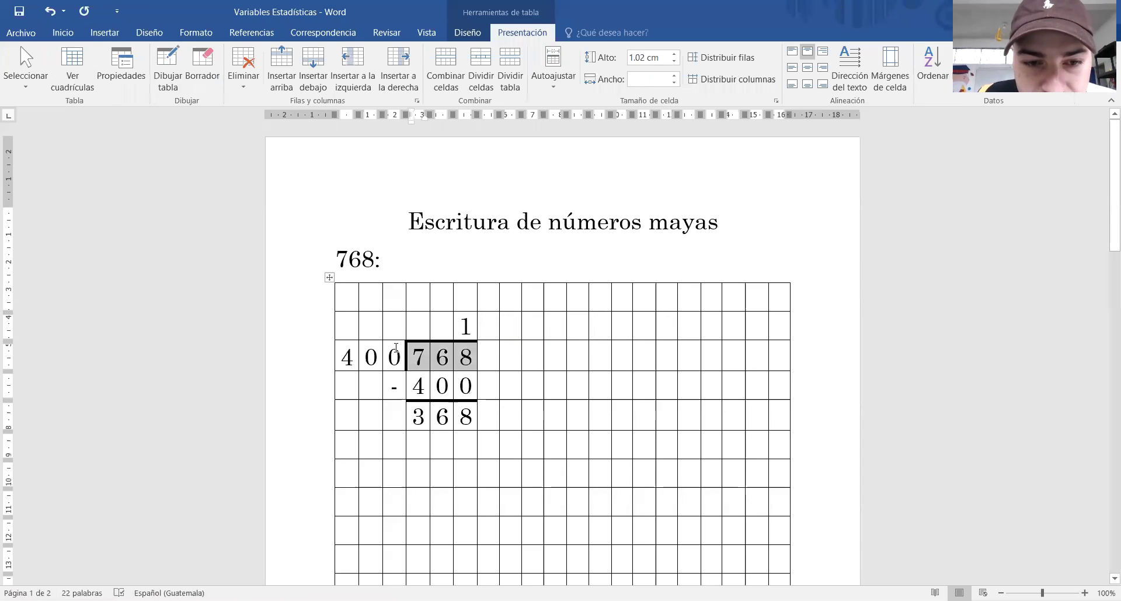
drag(396, 348, 354, 348)
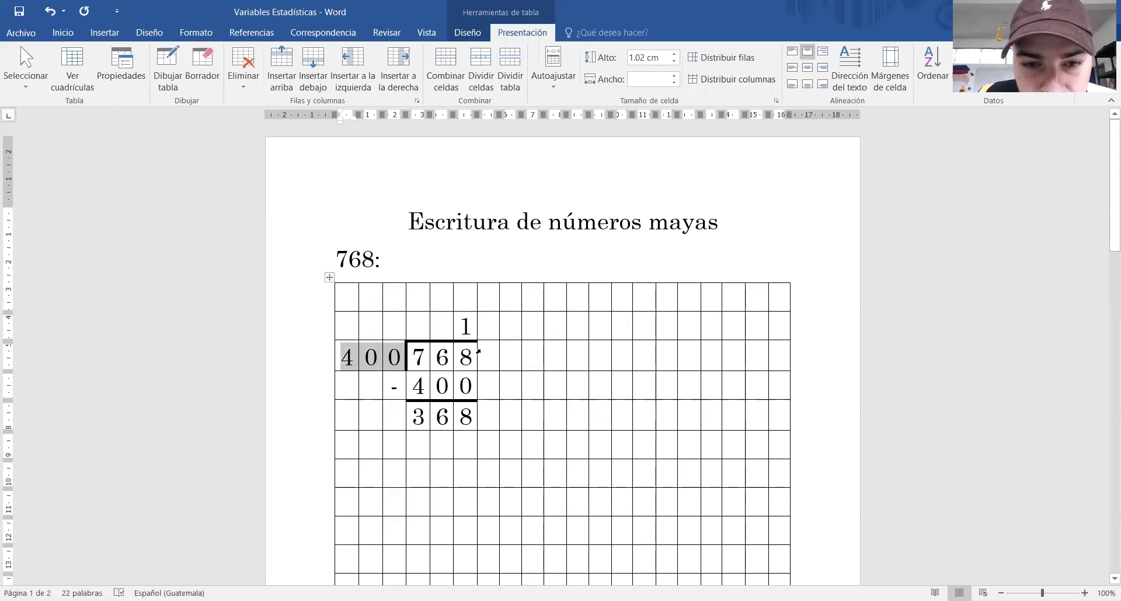
drag(488, 356, 490, 327)
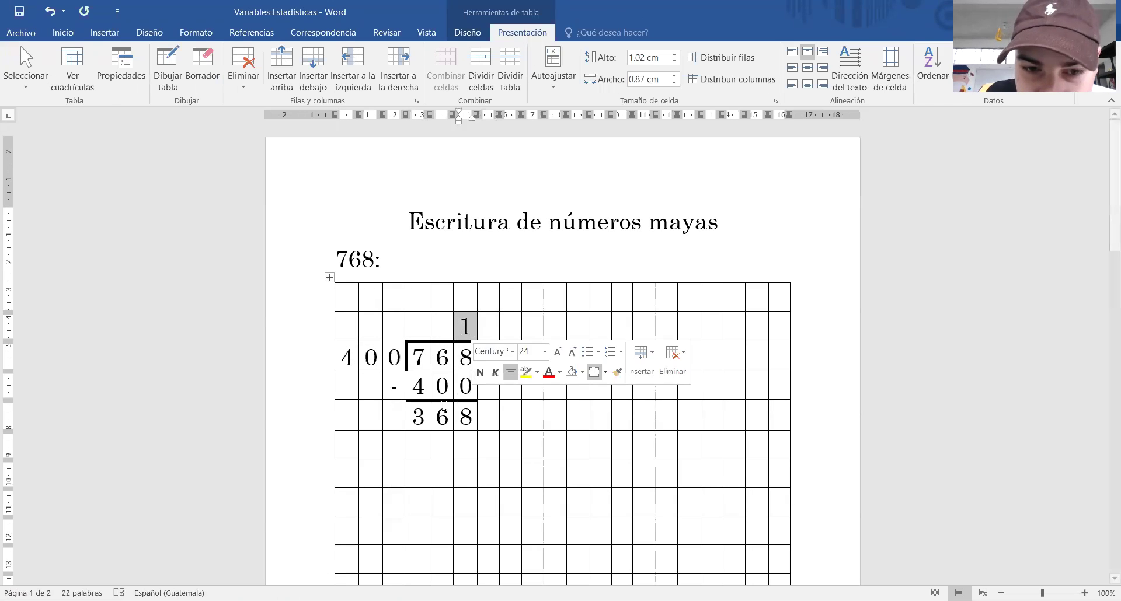
drag(471, 419, 404, 419)
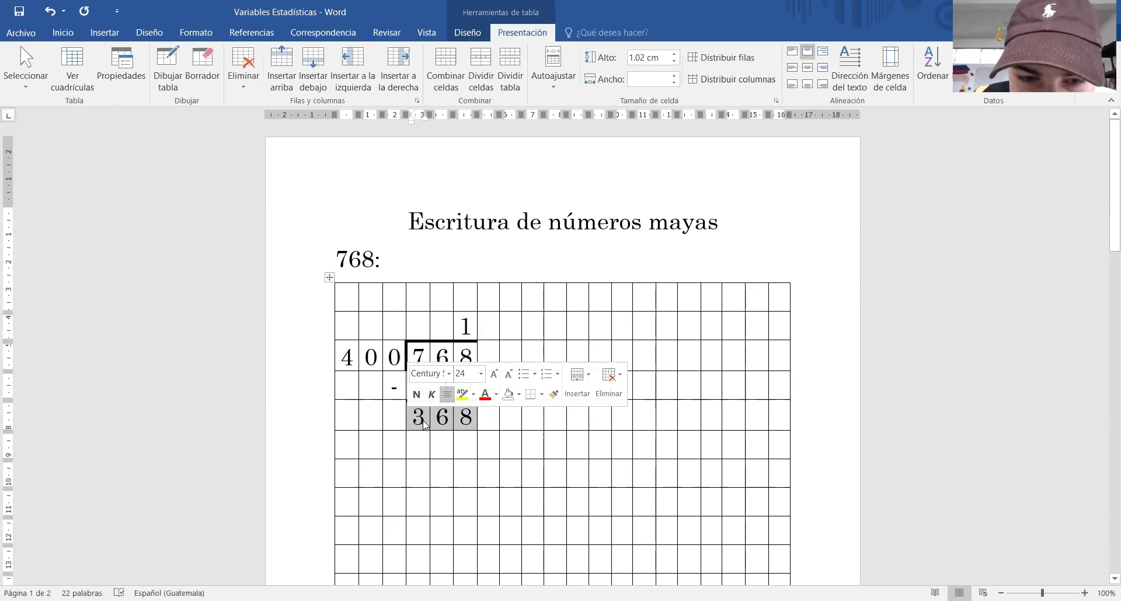
click(445, 448)
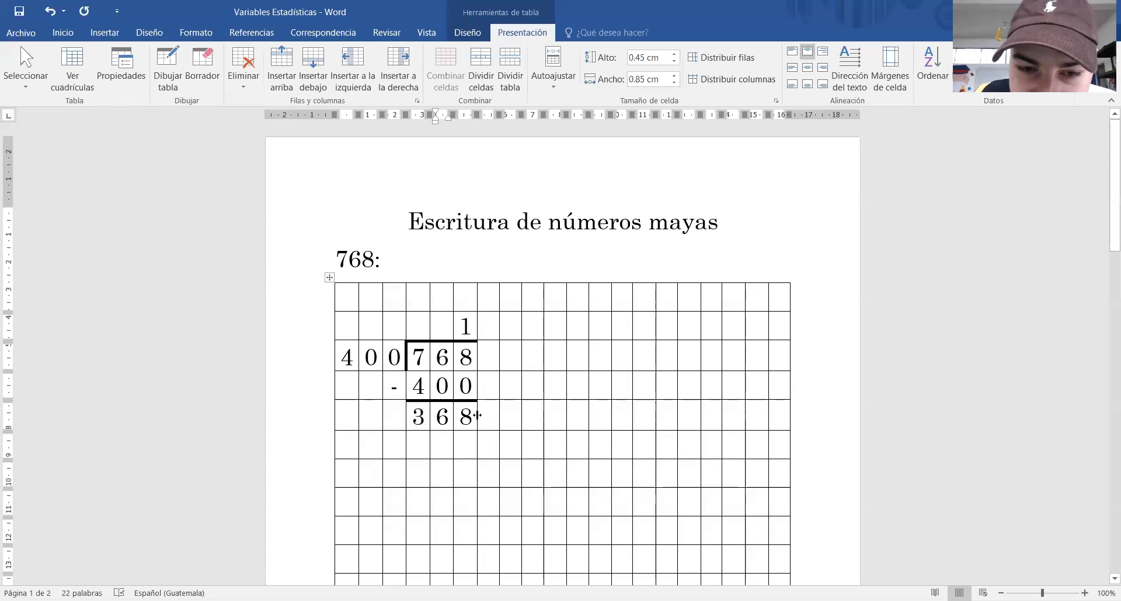
drag(412, 416, 469, 415)
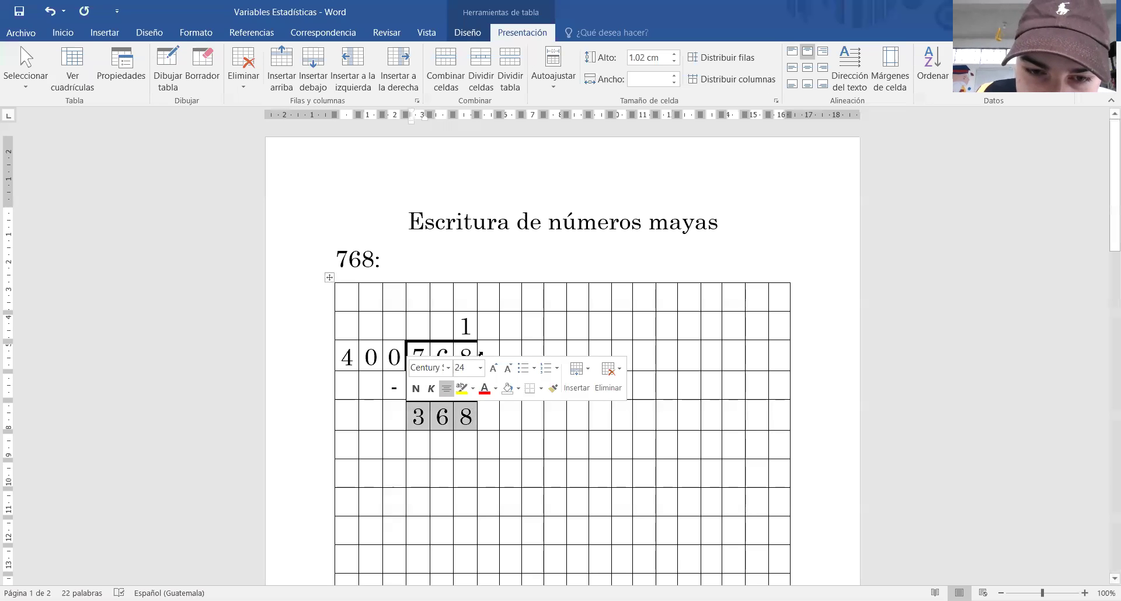
click(485, 364)
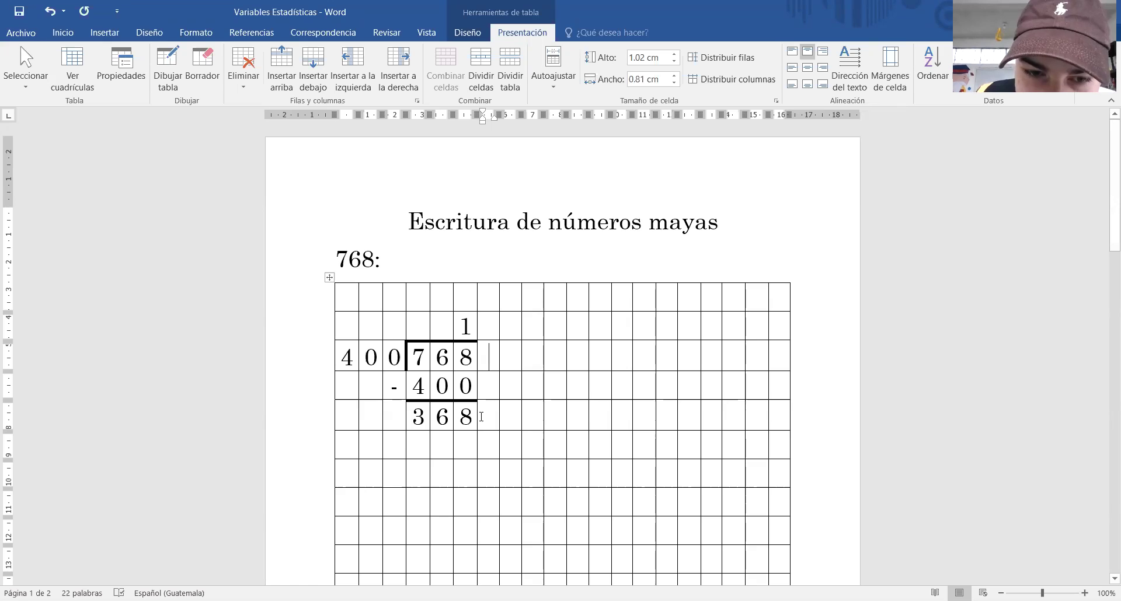
drag(481, 417, 463, 429)
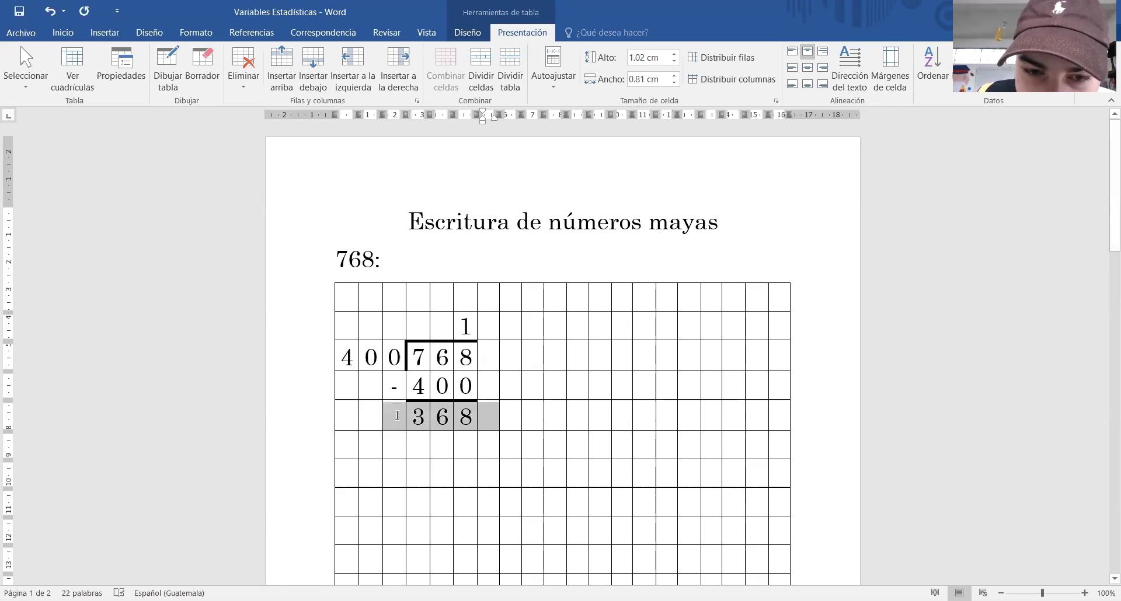
click(472, 425)
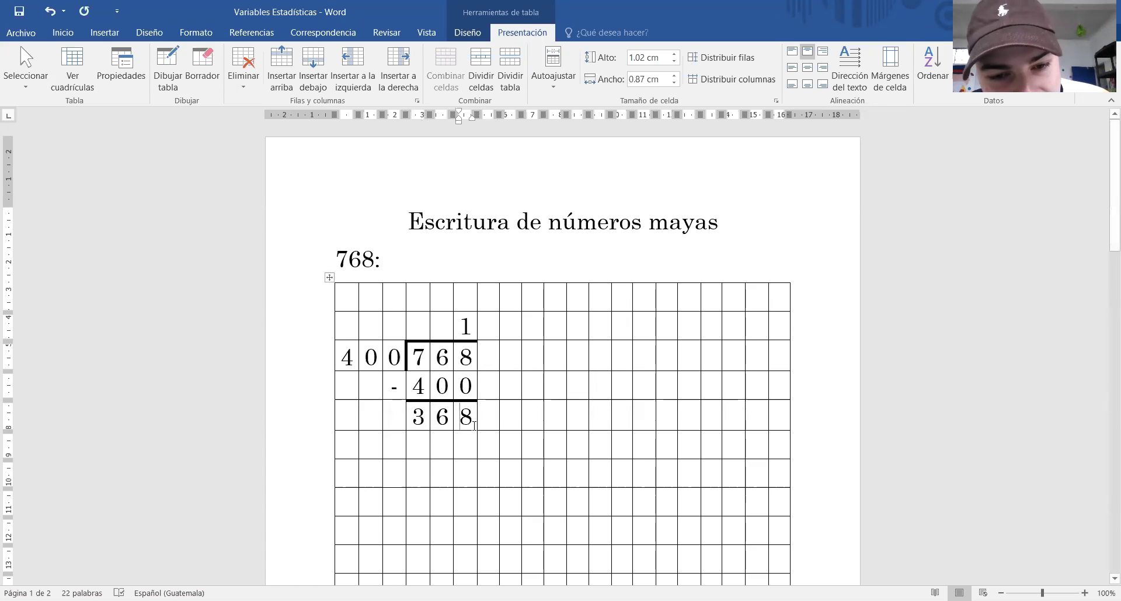
scroll(469, 302, down, 1)
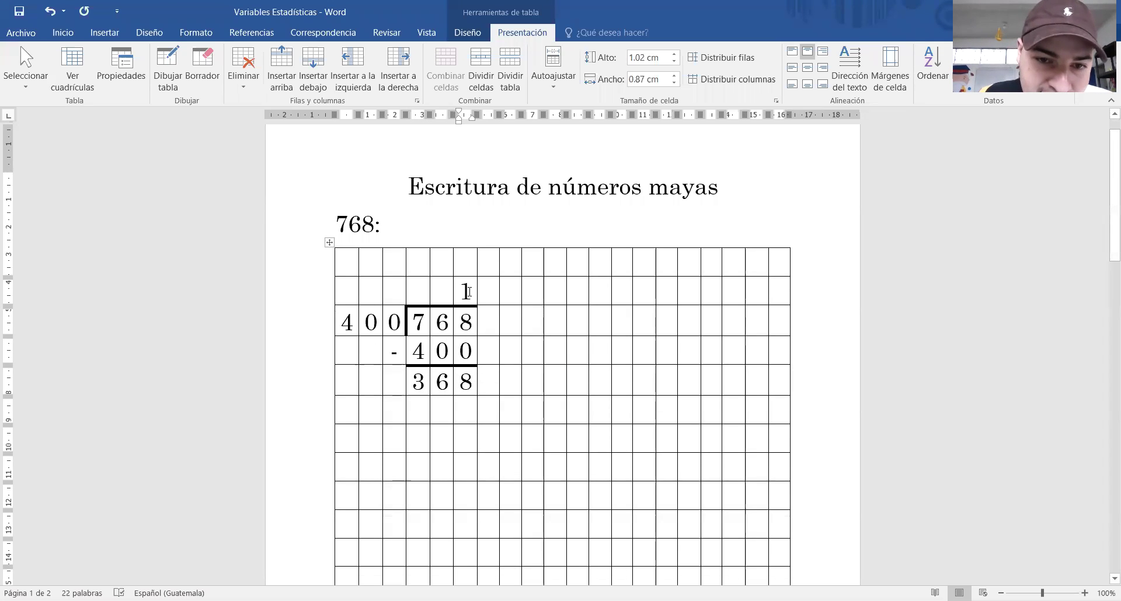
double_click(465, 292)
click(465, 304)
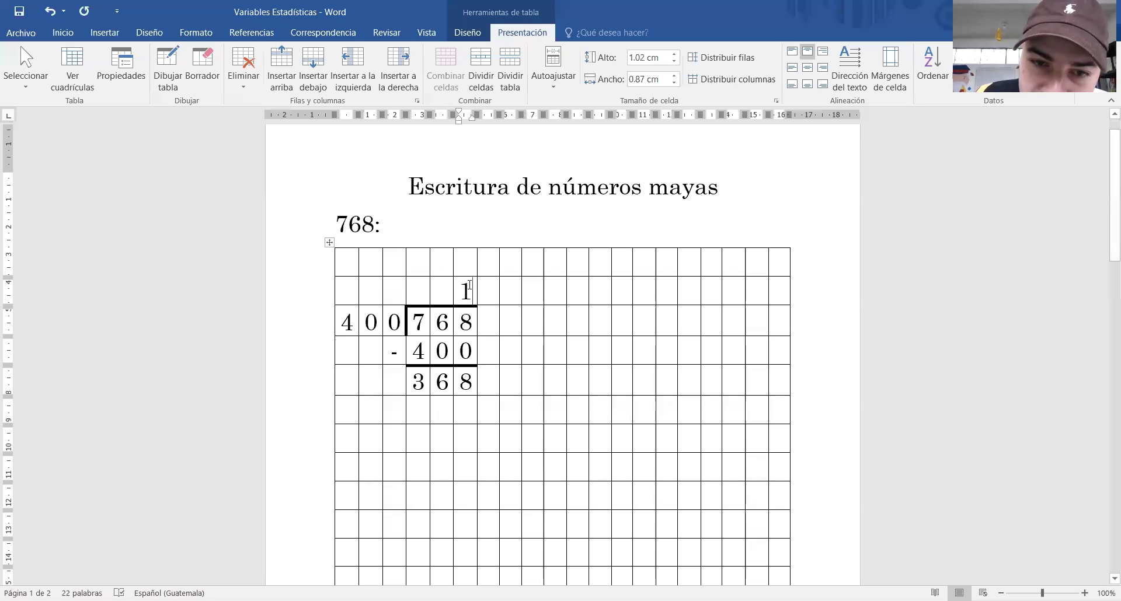
drag(457, 284, 352, 319)
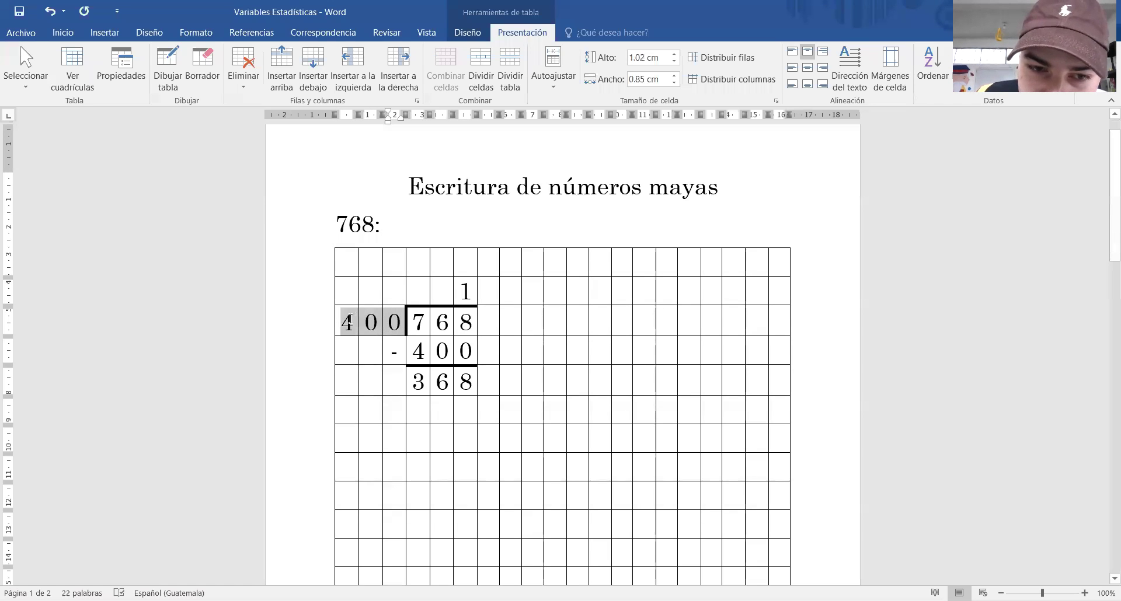
double_click(466, 321)
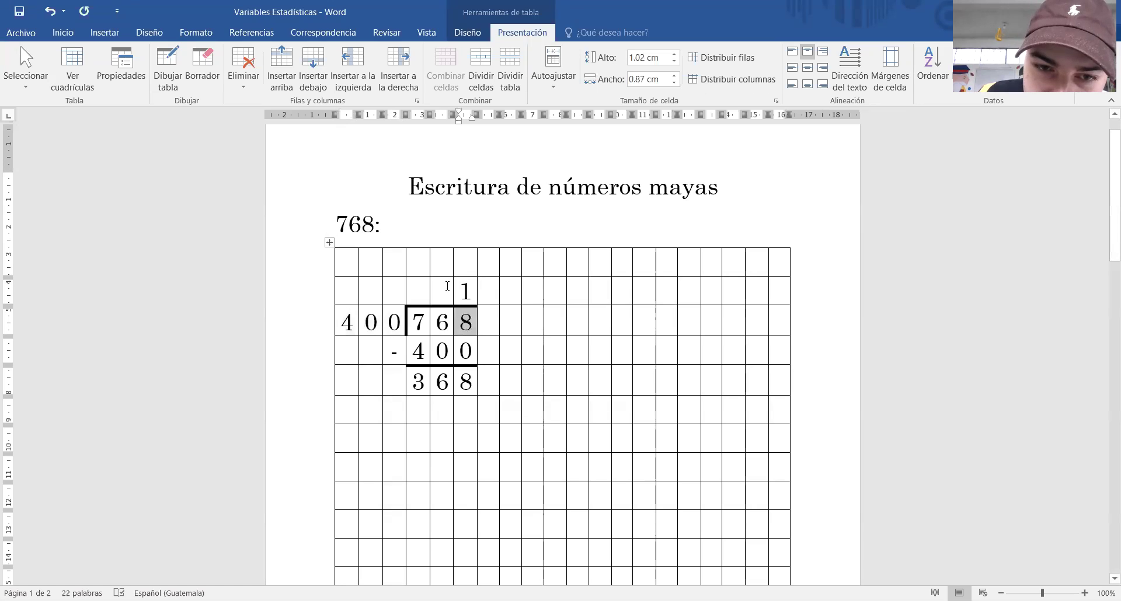
drag(461, 290, 465, 290)
Step: Scroll down to the 400/20/1 table and type 1 in its 400 row cell
scroll(465, 290, down, 2)
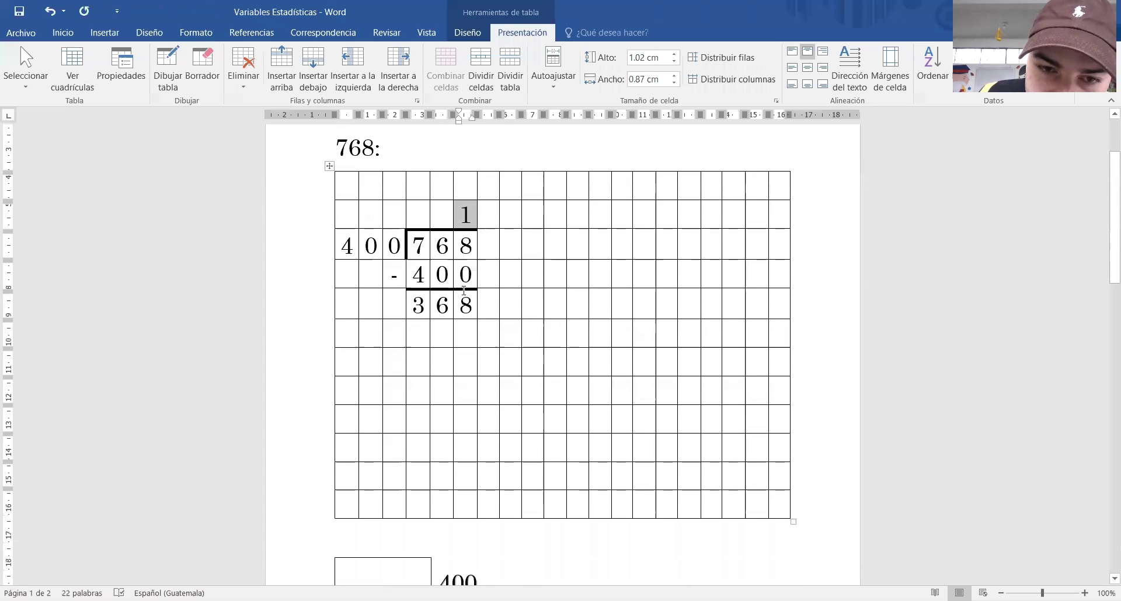
scroll(464, 290, down, 5)
scroll(409, 304, down, 2)
click(401, 304)
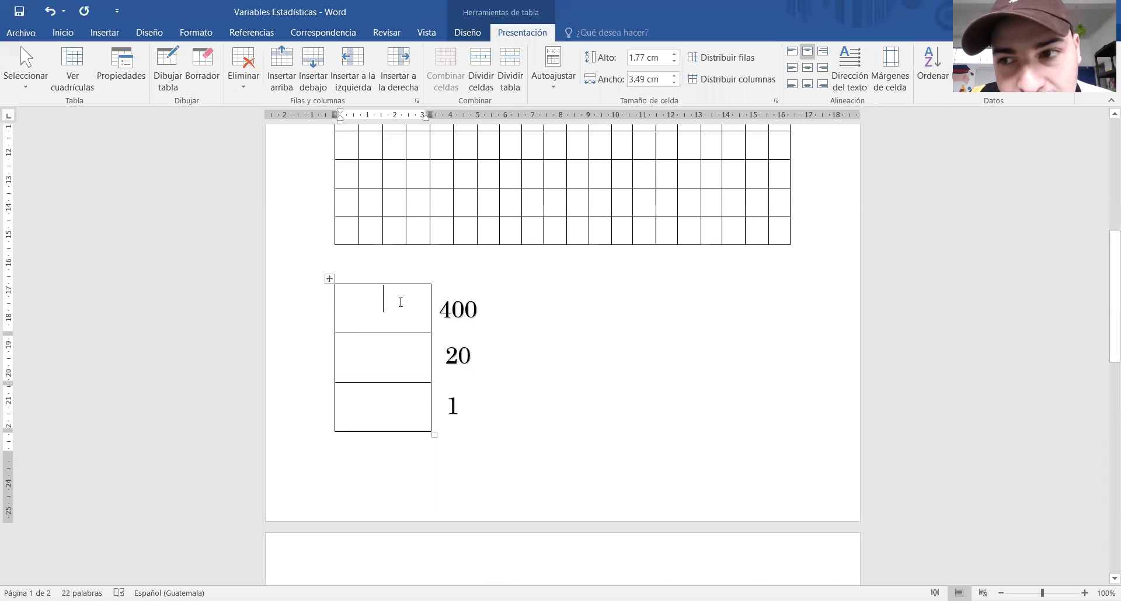
text(1)
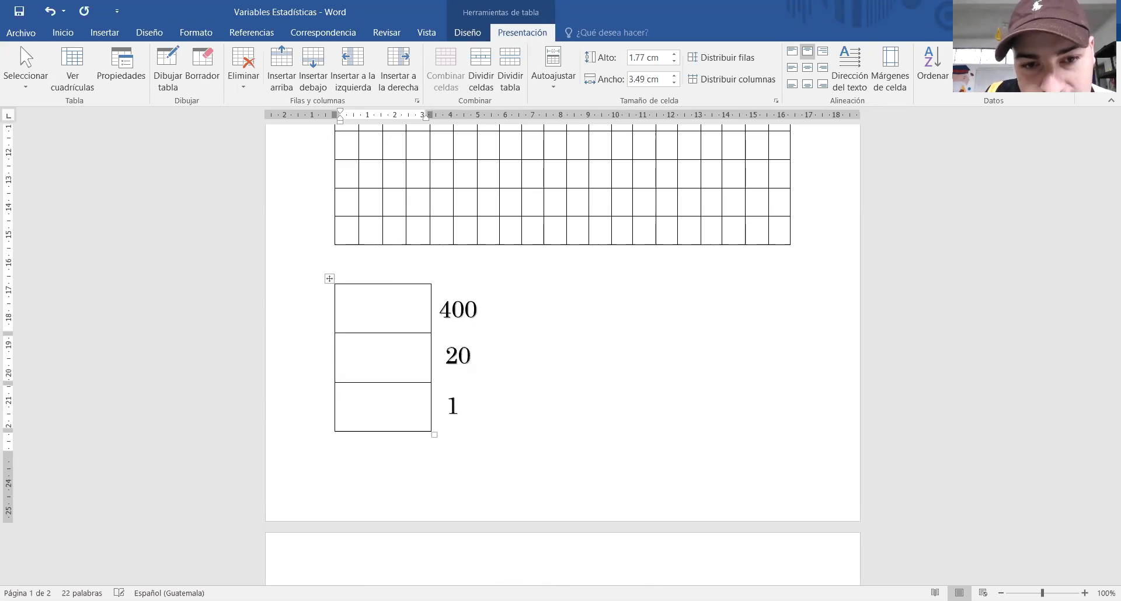
click(63, 32)
Step: Draw a small oval in the 400 cell and give it a solid black style
click(108, 34)
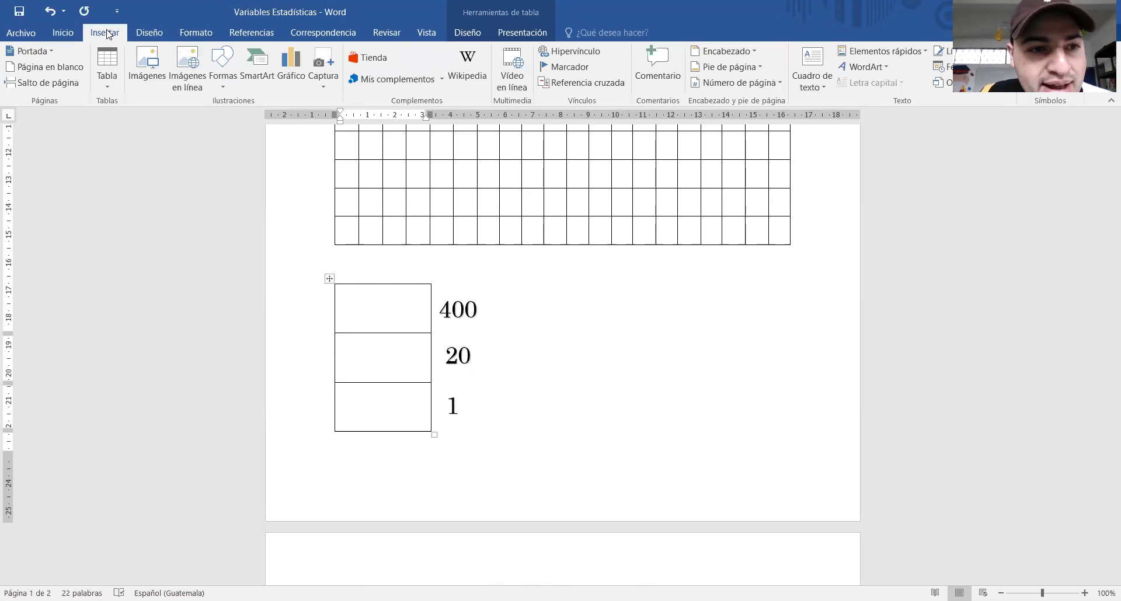
click(222, 83)
click(227, 294)
drag(374, 296, 399, 320)
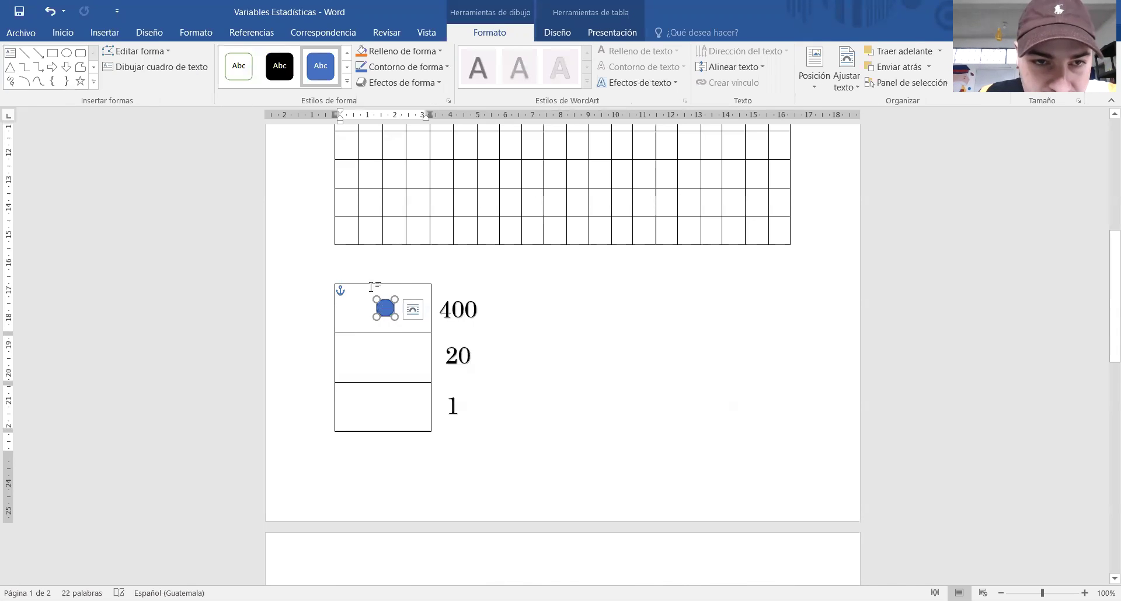
click(280, 65)
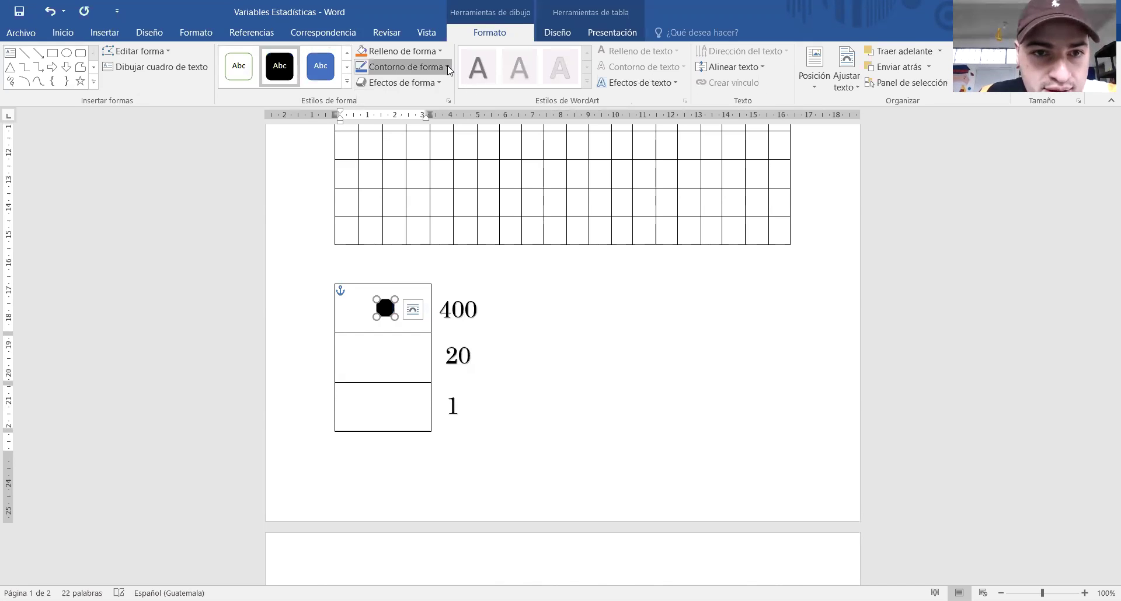
click(449, 67)
click(407, 315)
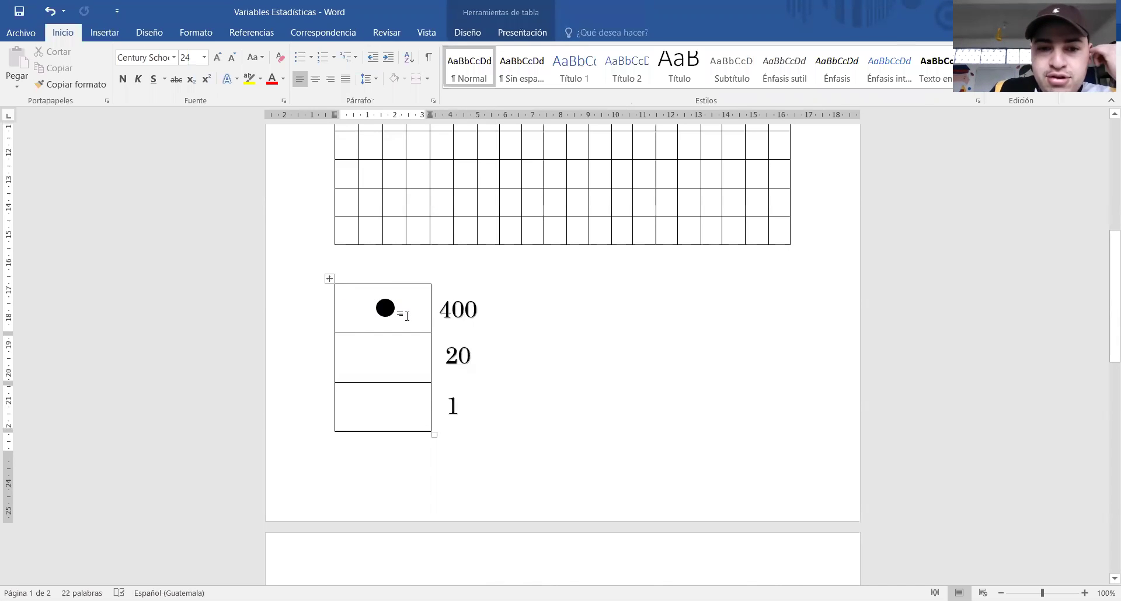
scroll(407, 315, up, 2)
scroll(393, 283, up, 5)
scroll(384, 196, up, 3)
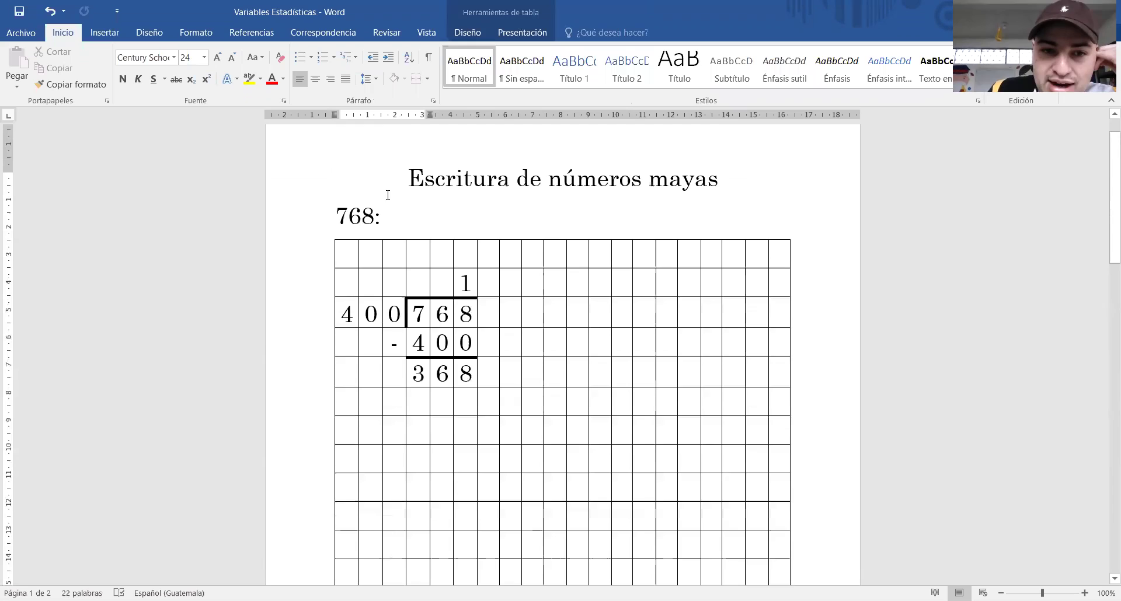
double_click(362, 222)
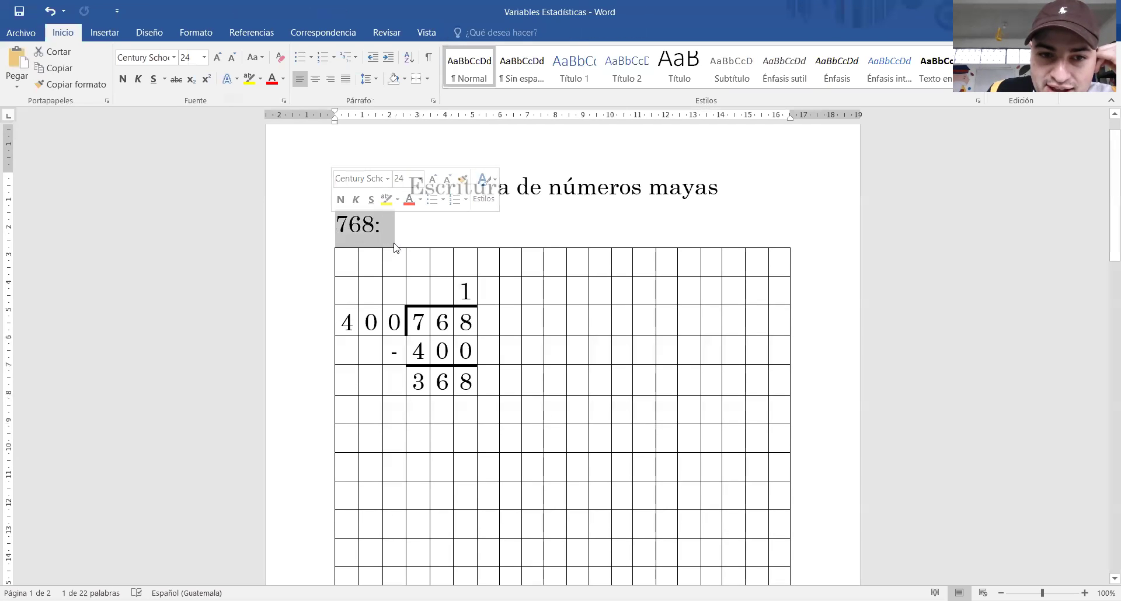
drag(472, 285, 463, 286)
click(463, 287)
scroll(453, 259, down, 1)
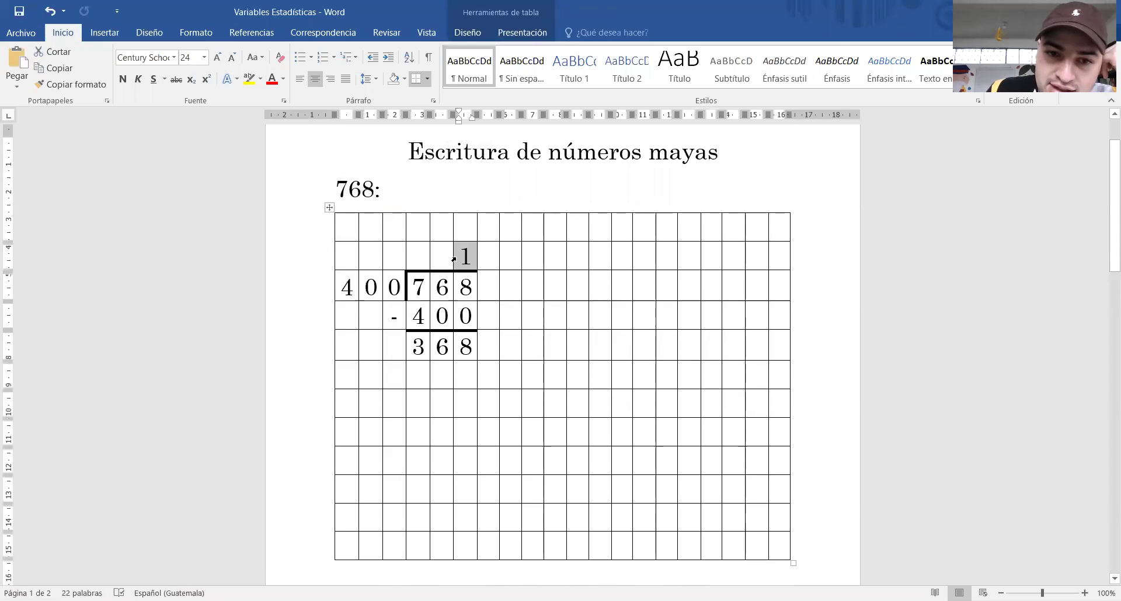
drag(343, 286, 407, 267)
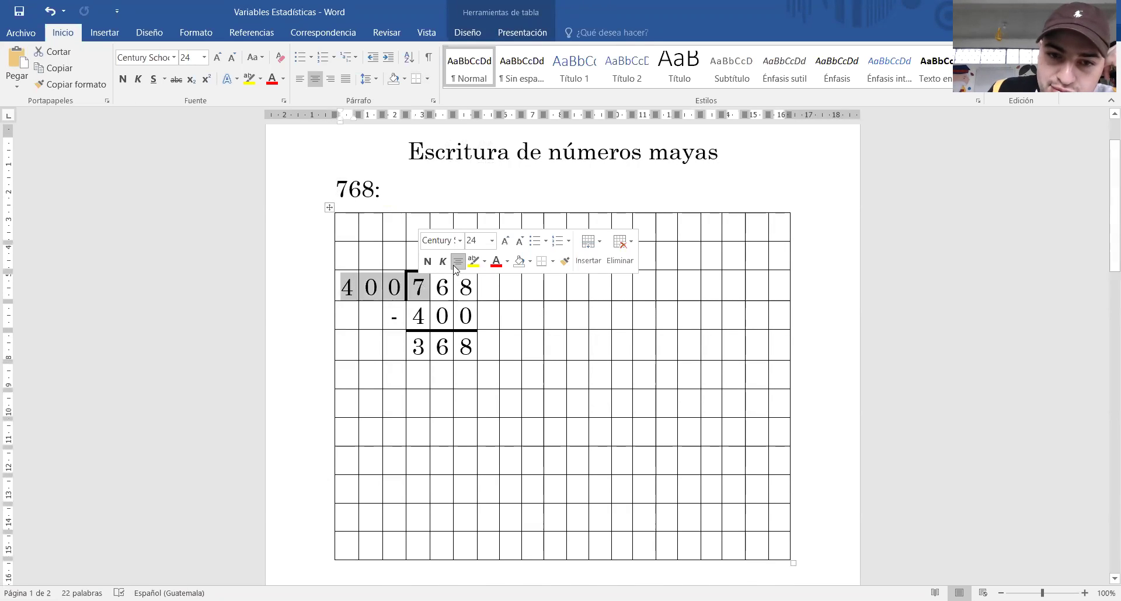
click(475, 260)
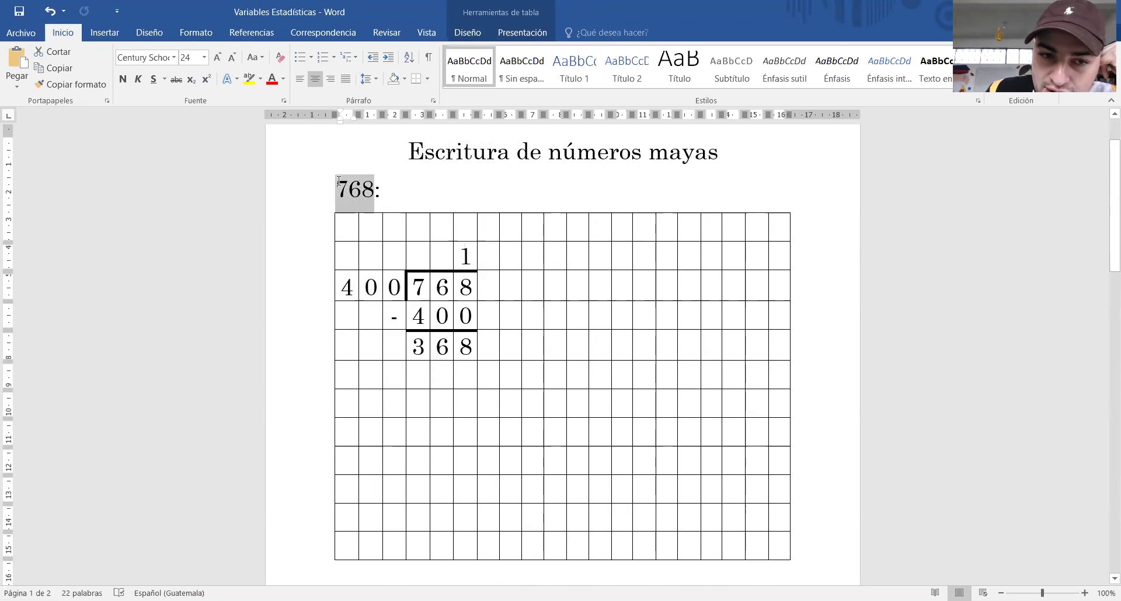
drag(475, 259, 416, 256)
scroll(416, 257, down, 5)
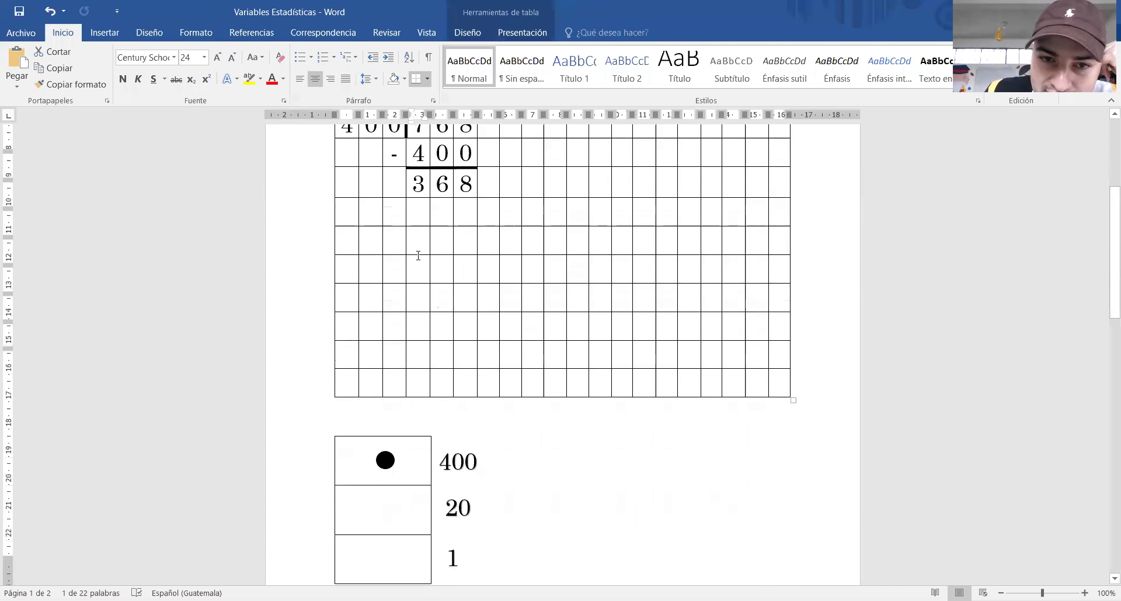
click(388, 344)
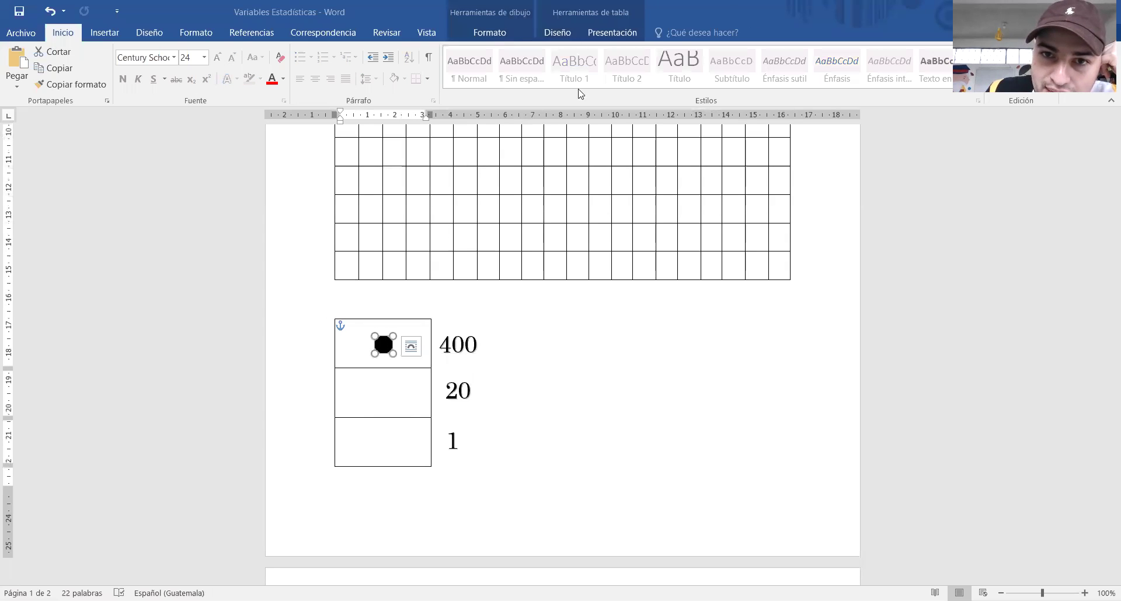
scroll(580, 163, up, 3)
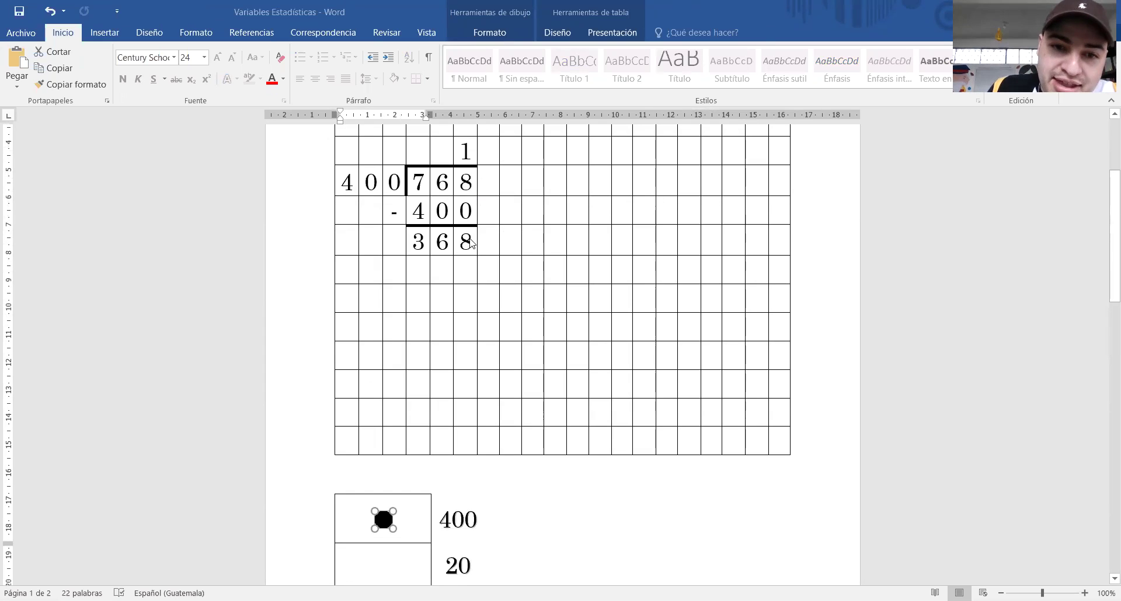
Step: Copy the remainder as 3, 6, 8 into empty cells right of the 768 division
drag(415, 241, 467, 244)
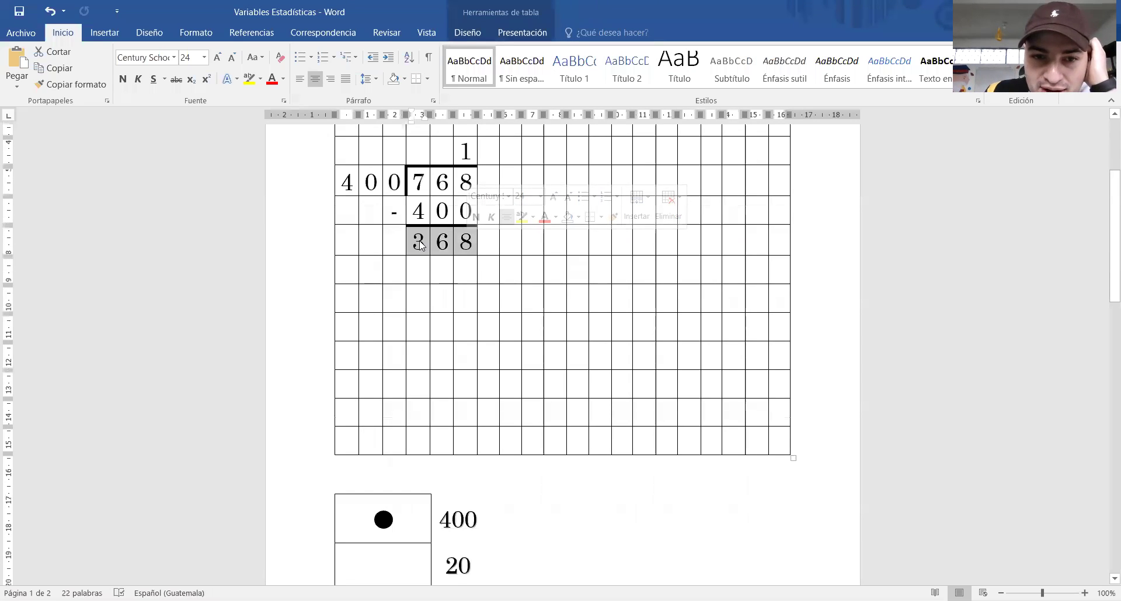
right_click(464, 240)
key(Escape)
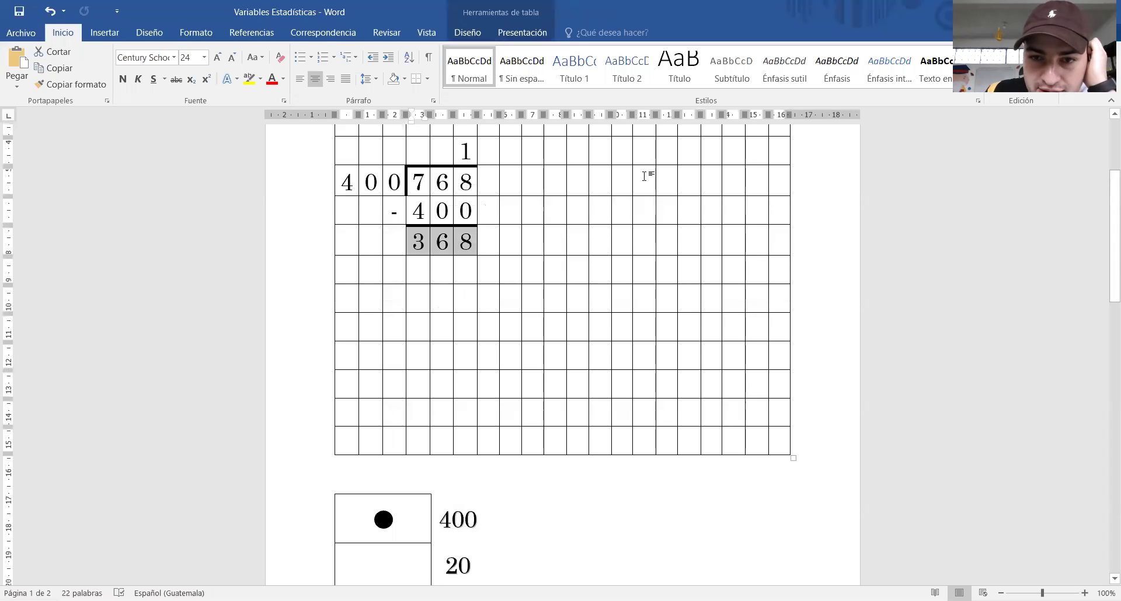
click(644, 177)
text(3)
key(Tab)
text(6)
key(Tab)
text(8)
Step: Compare the new right-hand 368 with the bottom-row remainder, then turn on Draw Table
scroll(642, 175, up, 2)
drag(376, 223, 334, 224)
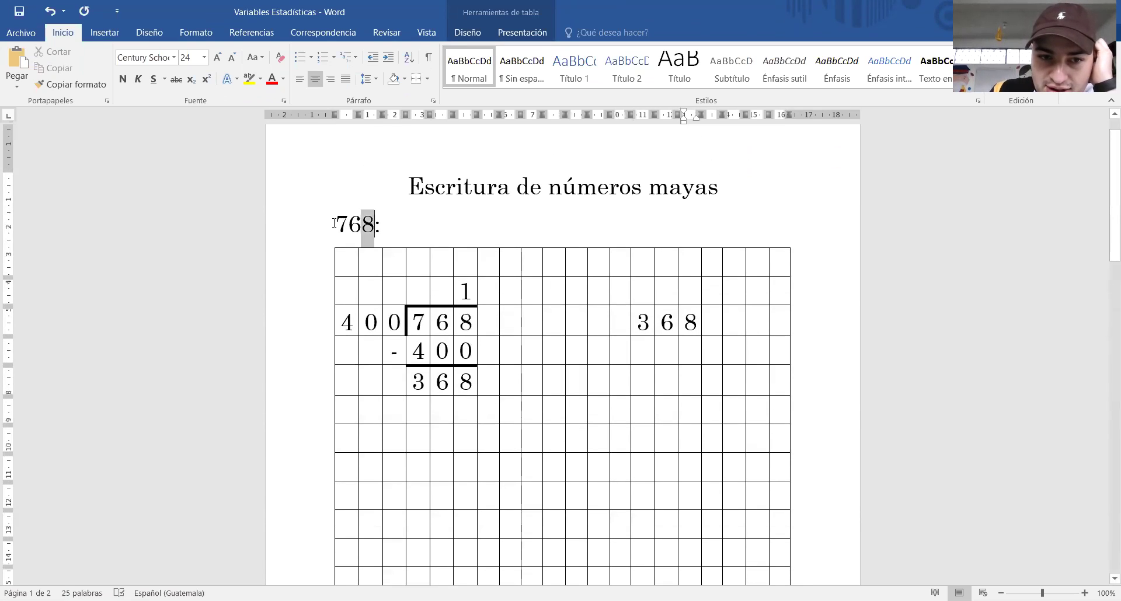
drag(686, 325, 641, 323)
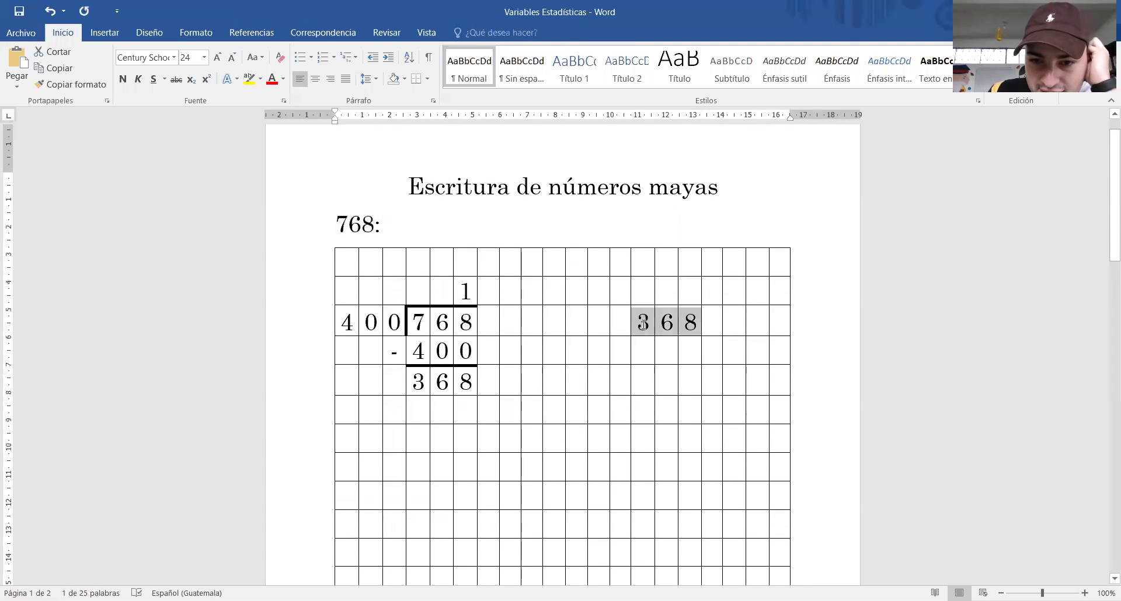
drag(473, 384, 417, 382)
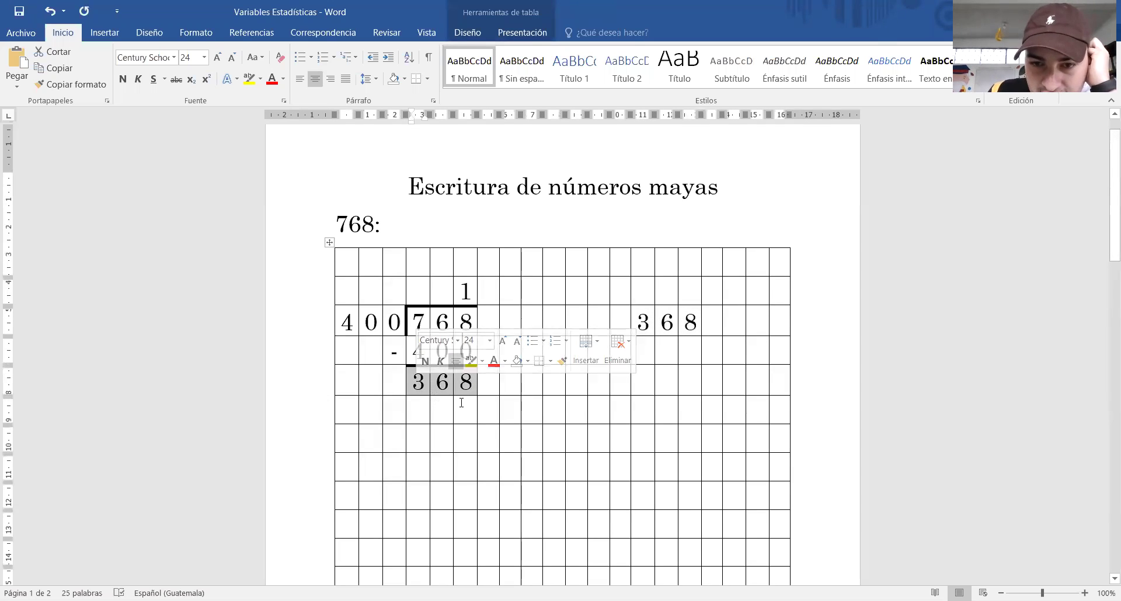
click(649, 322)
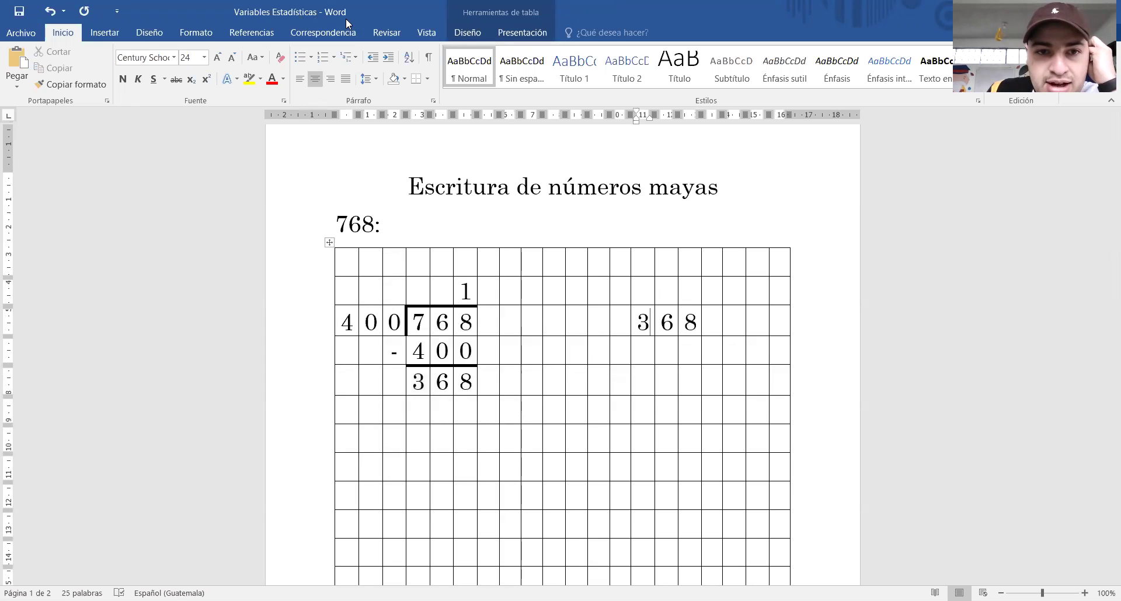
click(428, 79)
click(482, 320)
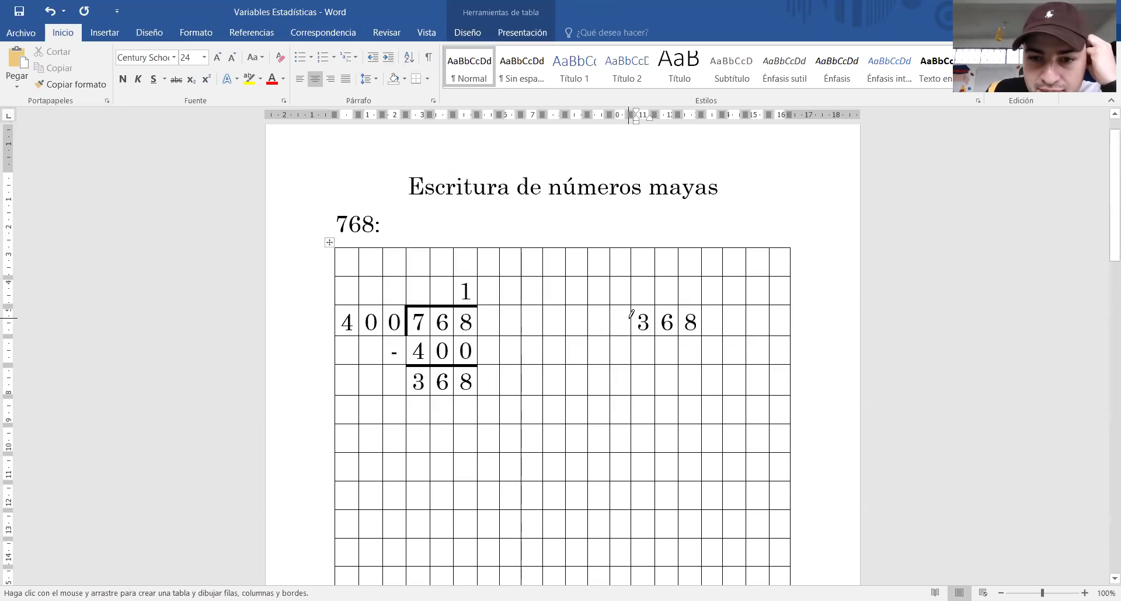
Step: Draw the thick left-and-top division bracket around the right-hand 368
mouse_move(631, 336)
mouse_down()
mouse_move(631, 306)
mouse_move(654, 306)
mouse_up()
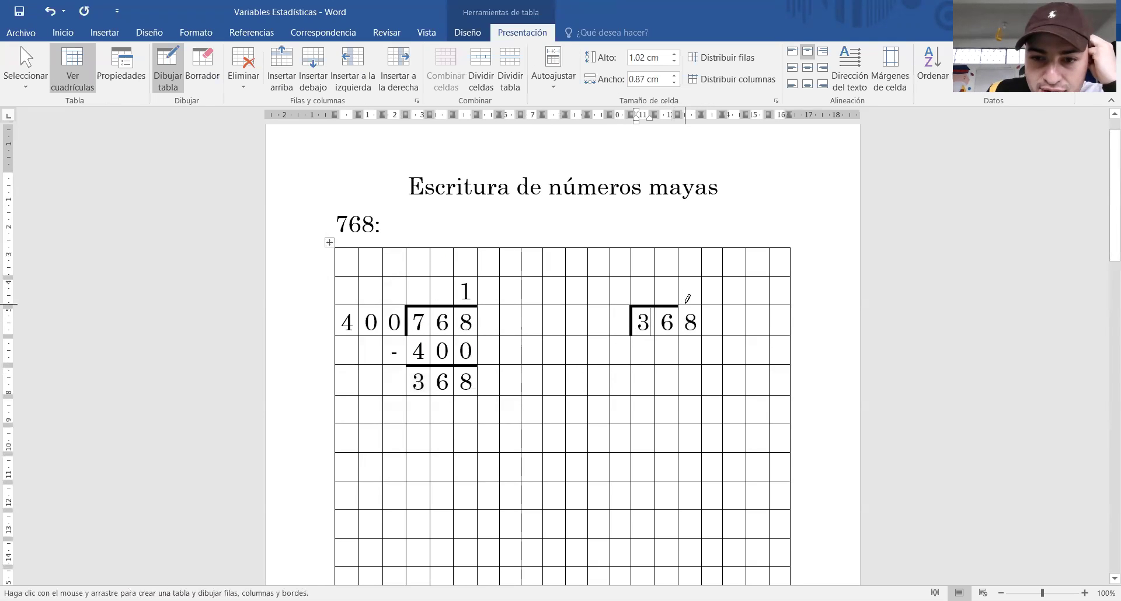
key(Escape)
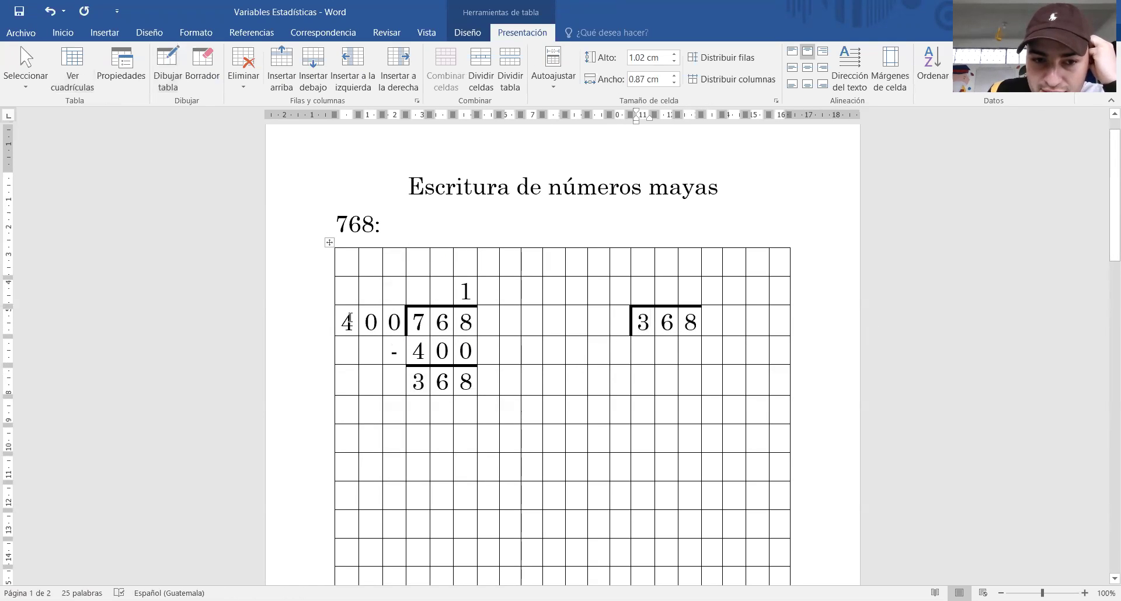
drag(349, 320, 394, 321)
scroll(459, 351, down, 3)
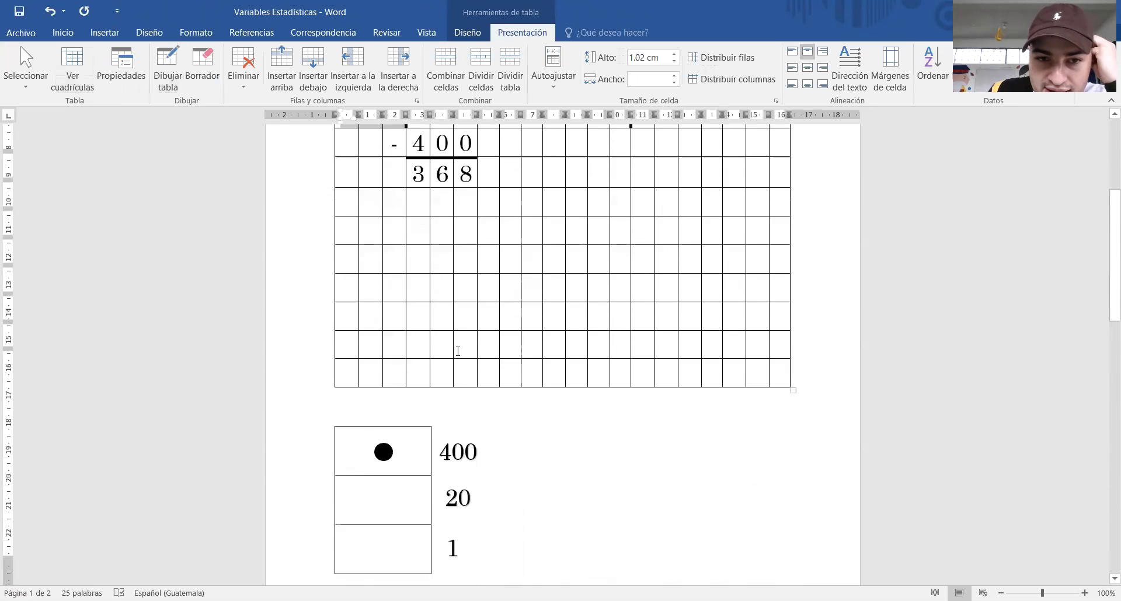
scroll(458, 351, down, 3)
Step: Check the 20 label in the numeral table, then reselect the bottom-row 368
click(451, 320)
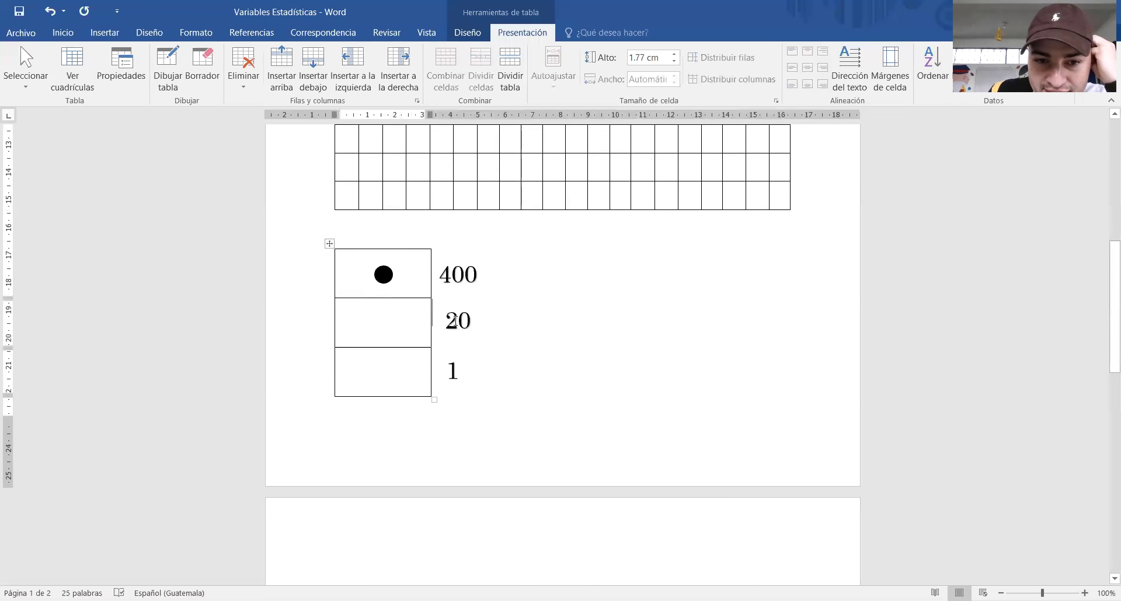
click(450, 319)
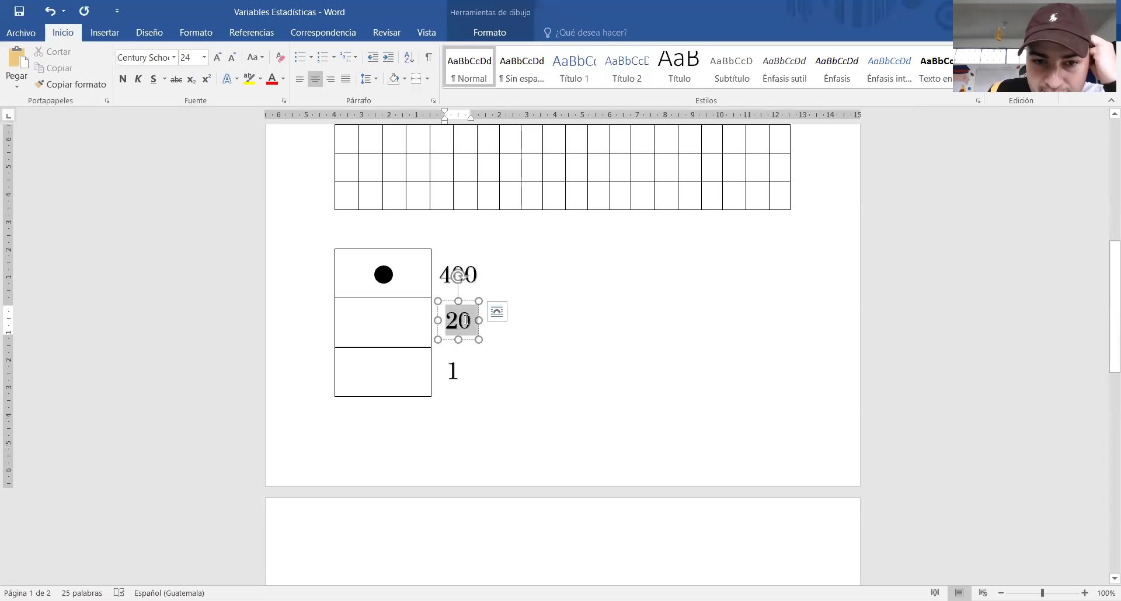
click(621, 242)
scroll(621, 241, up, 1)
scroll(621, 242, up, 3)
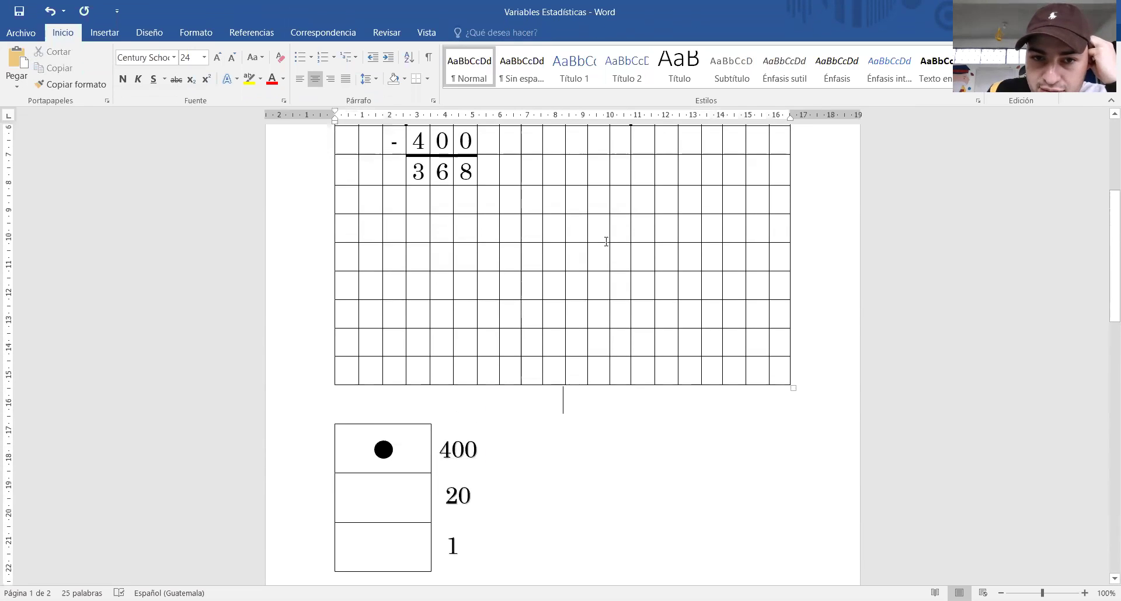
scroll(606, 240, up, 3)
drag(469, 317, 418, 312)
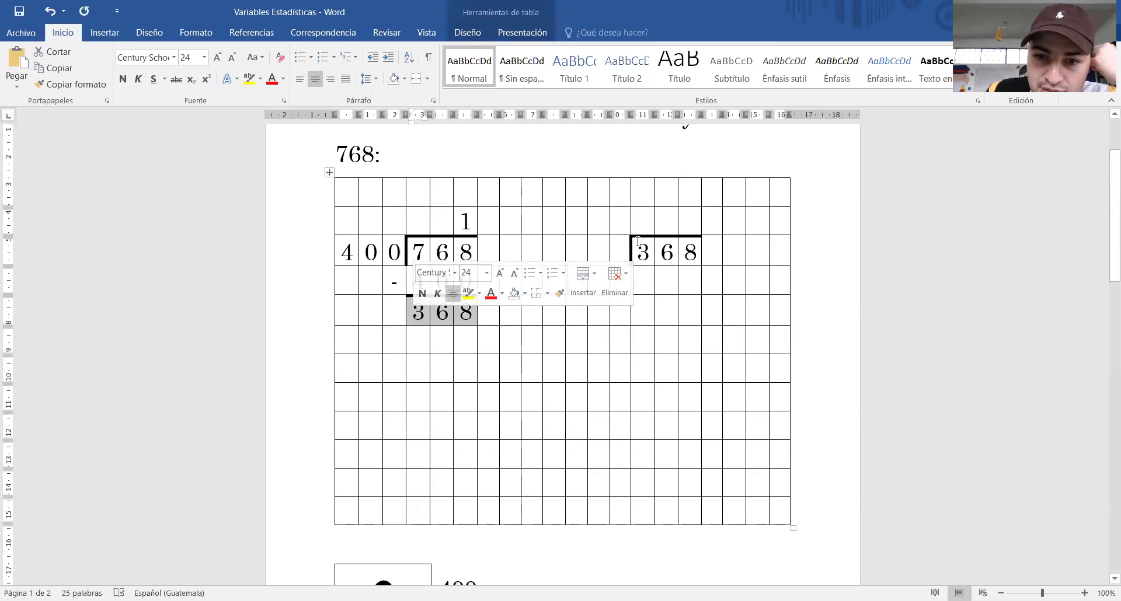
Step: Enter the divisor 20 in the two cells left of the bracketed 368
click(601, 245)
text(2)
key(Tab)
text(0)
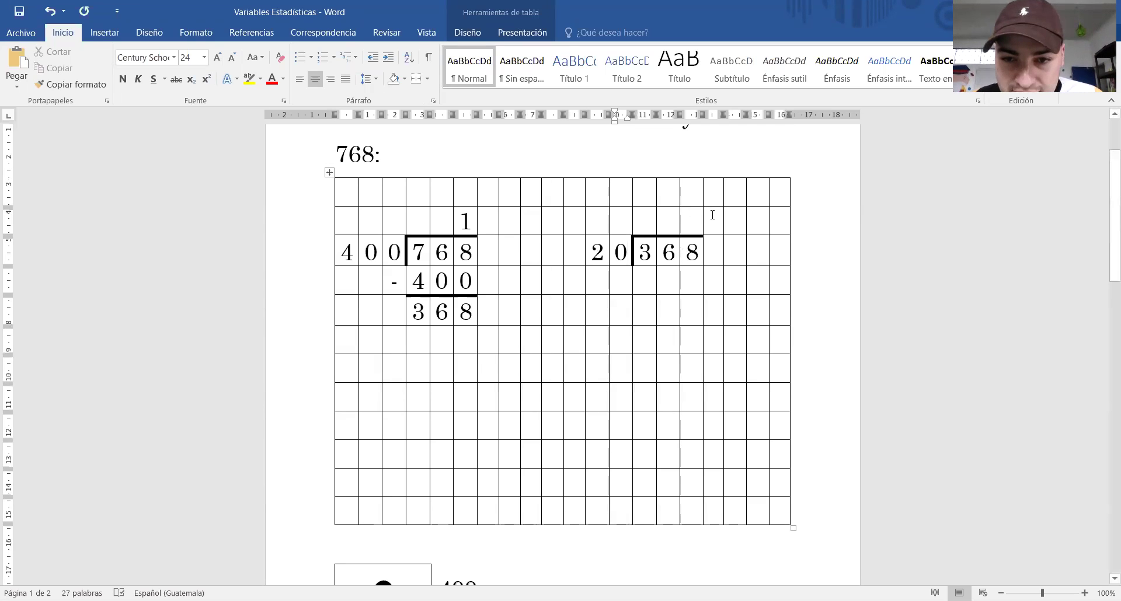
drag(472, 313, 423, 316)
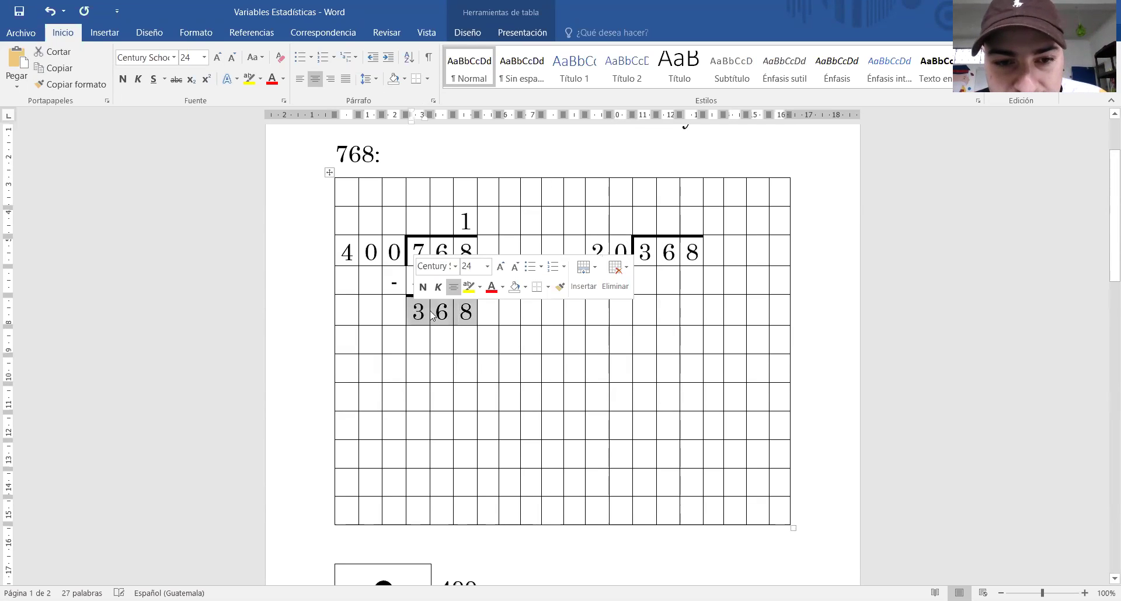
drag(642, 252, 709, 255)
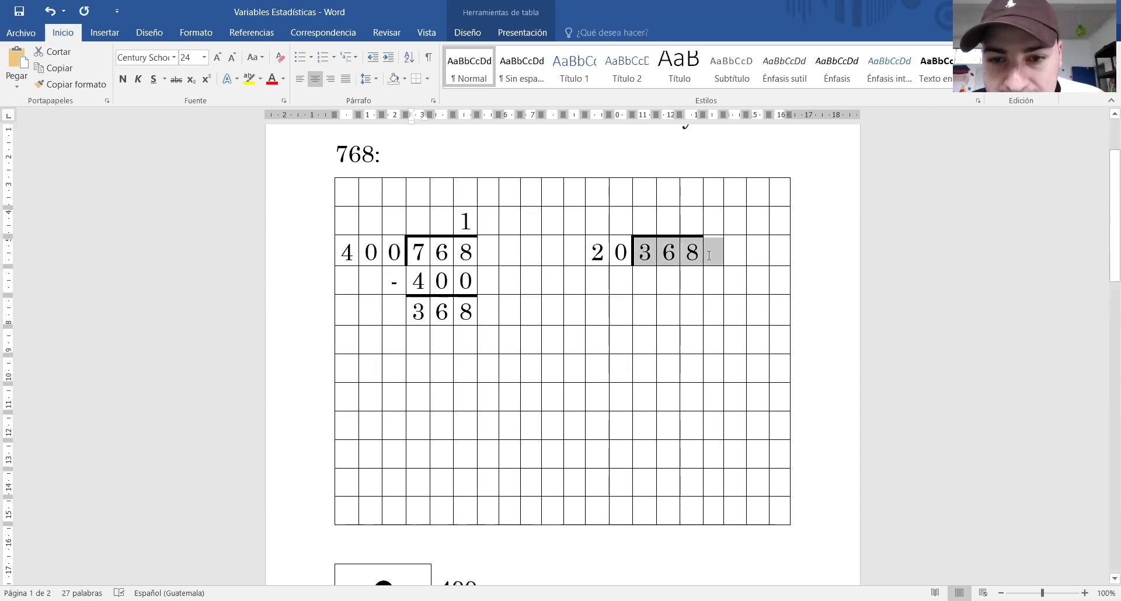
drag(596, 254, 628, 259)
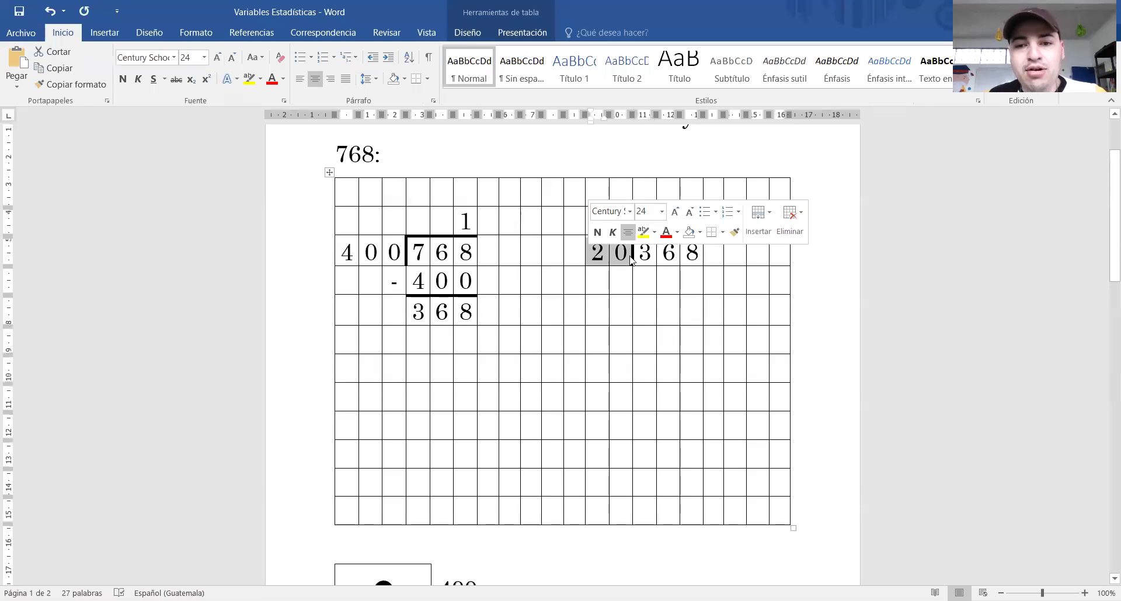
drag(643, 255, 668, 275)
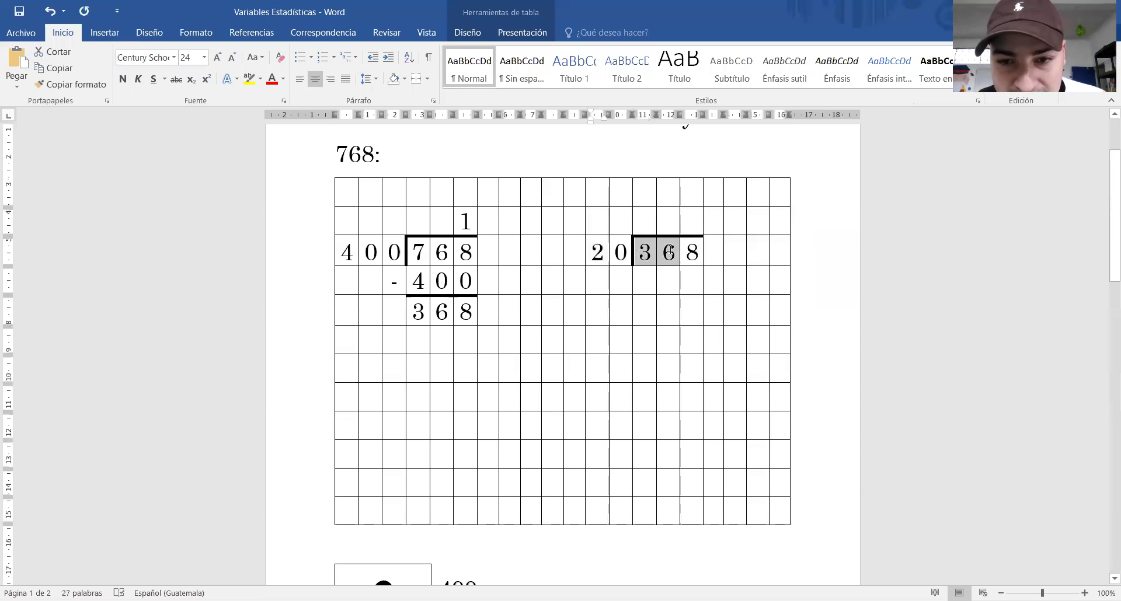
click(668, 274)
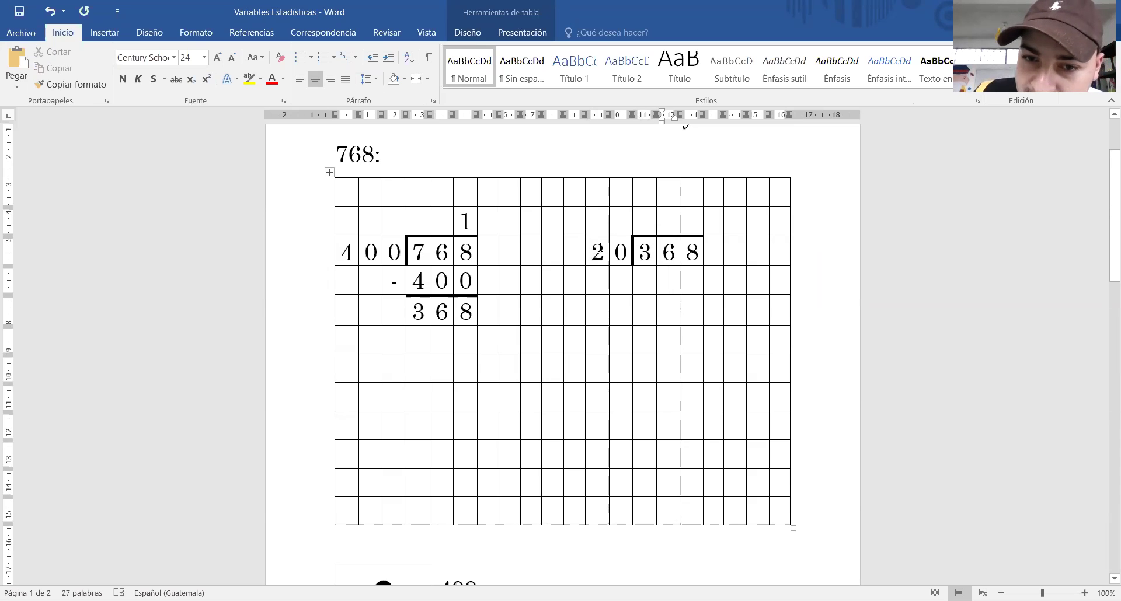
Step: Check the 2 and 0 of the divisor 20 in their table cells
drag(587, 250, 619, 248)
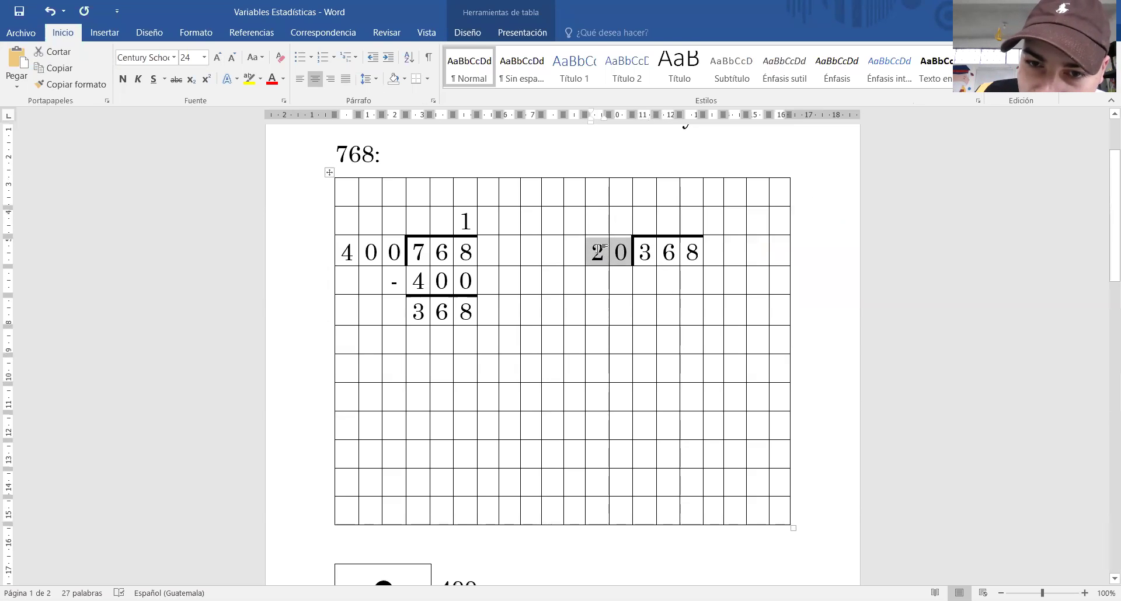
click(619, 248)
drag(625, 250, 597, 251)
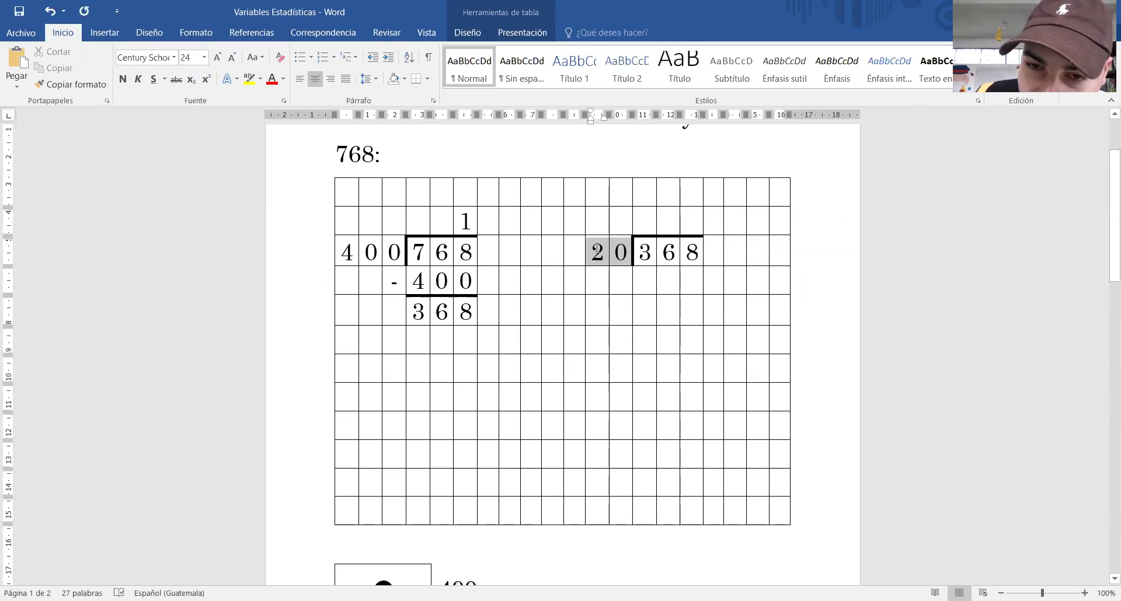
click(599, 254)
click(622, 254)
double_click(624, 255)
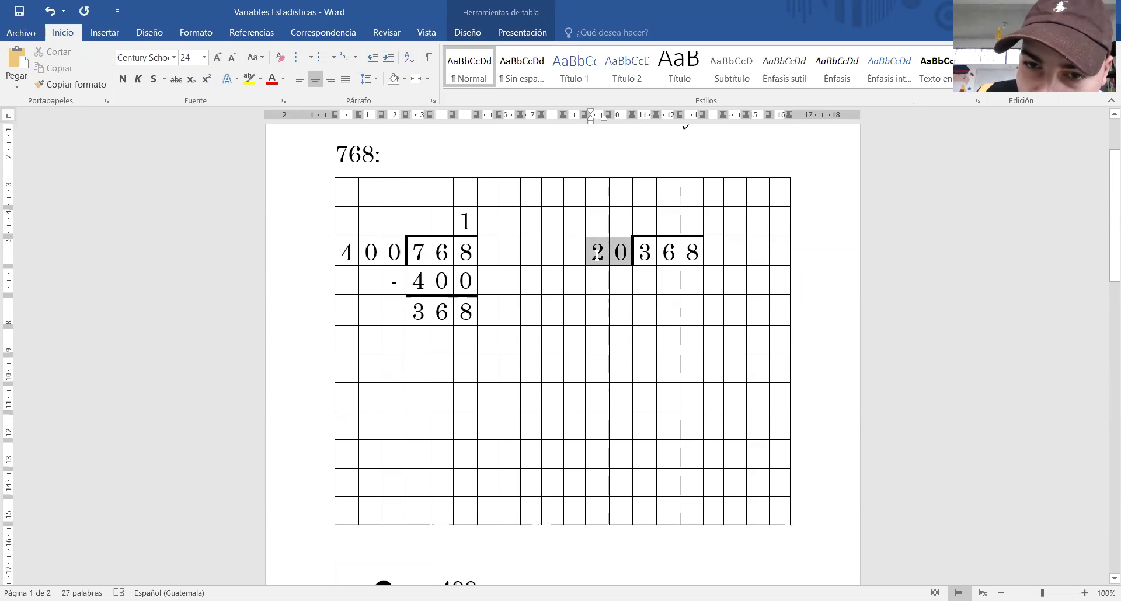
drag(597, 253, 598, 254)
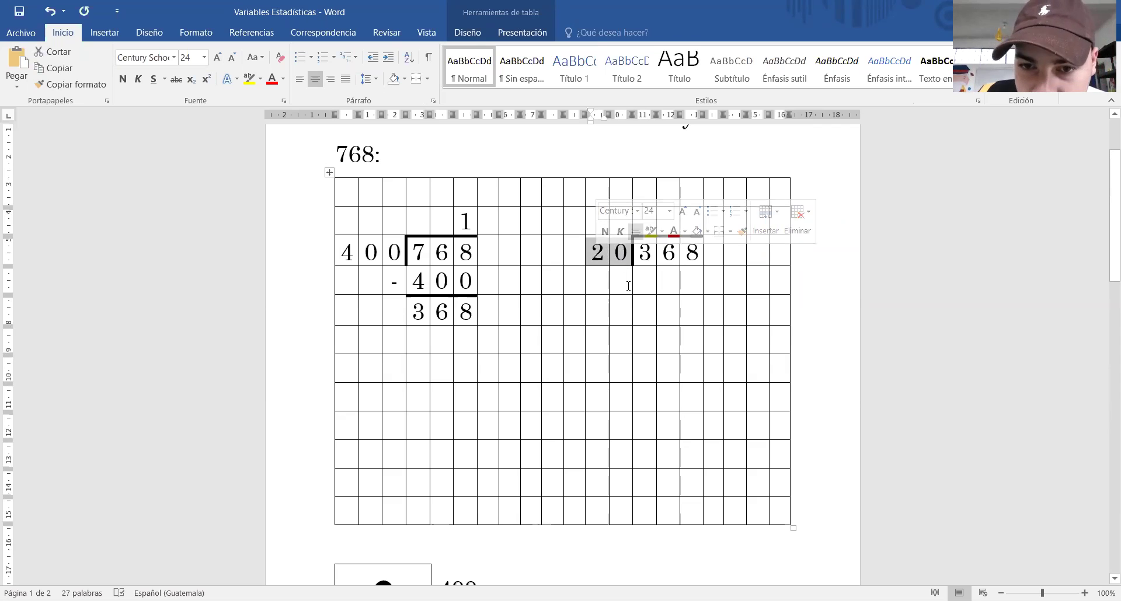
click(623, 280)
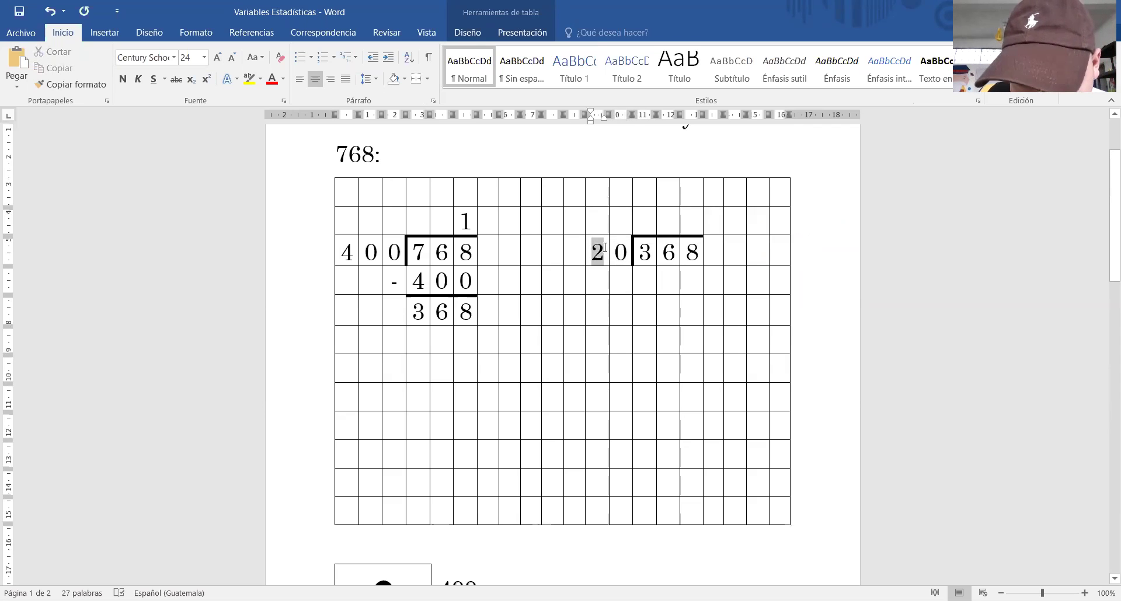
double_click(621, 252)
click(594, 254)
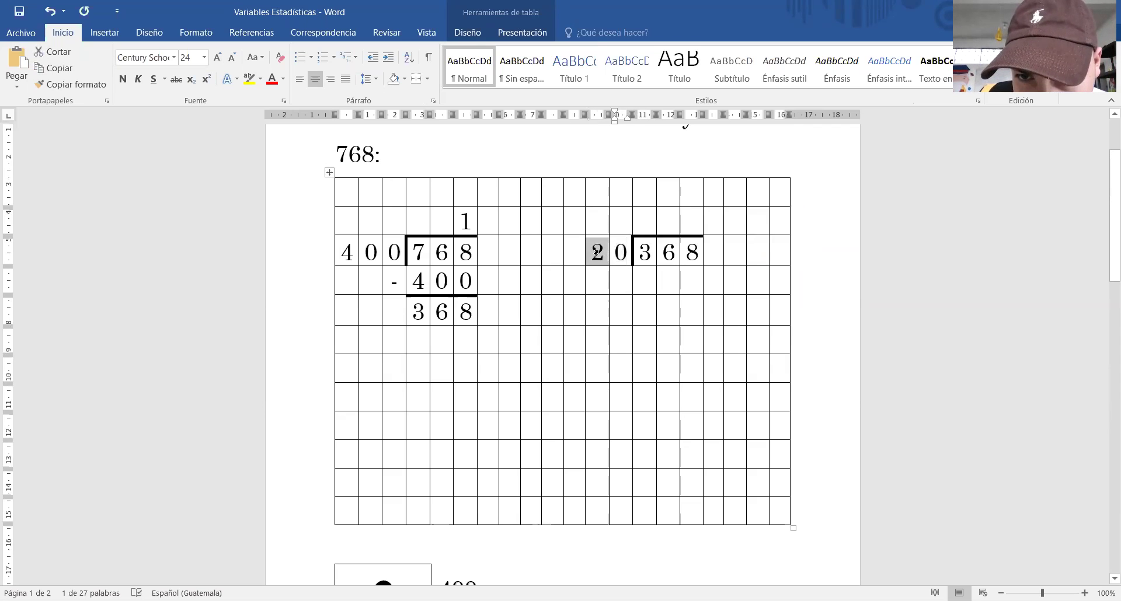
double_click(620, 252)
click(605, 248)
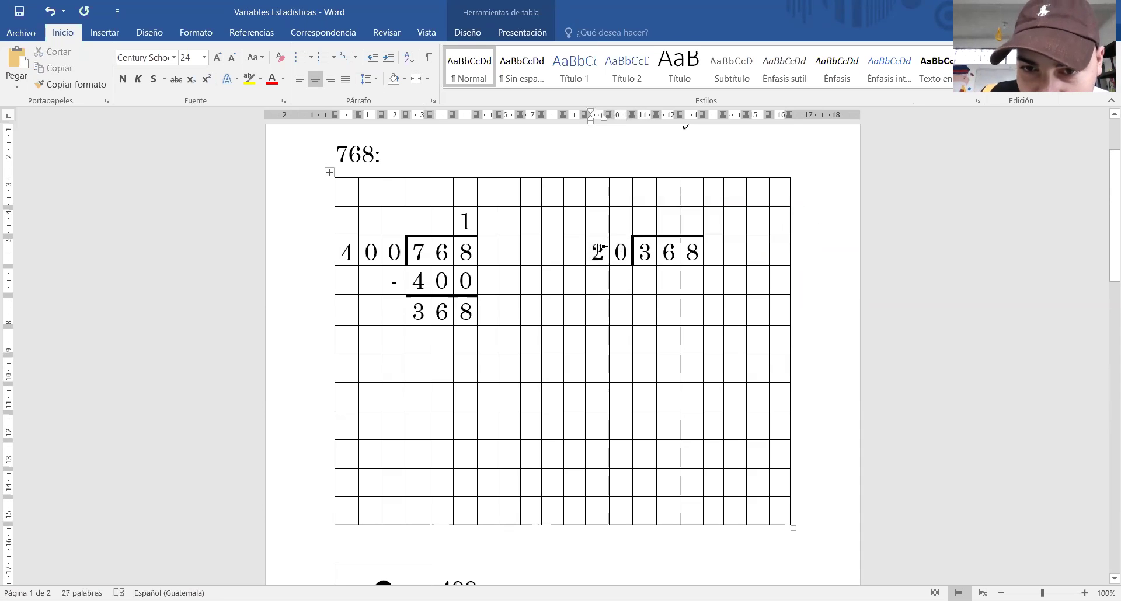
click(584, 252)
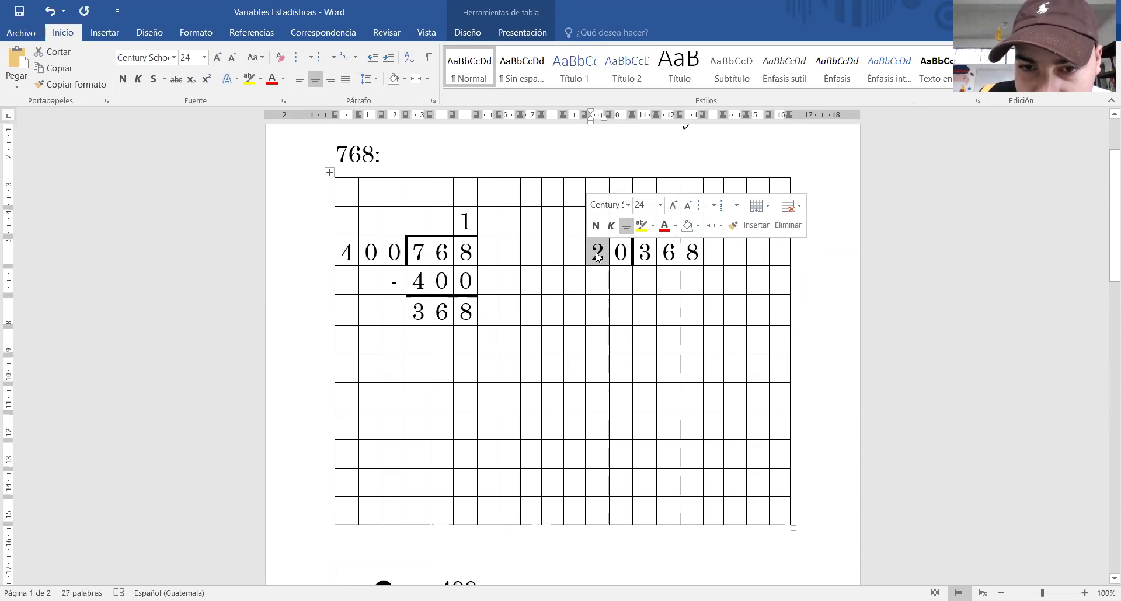
click(619, 255)
drag(624, 255, 600, 255)
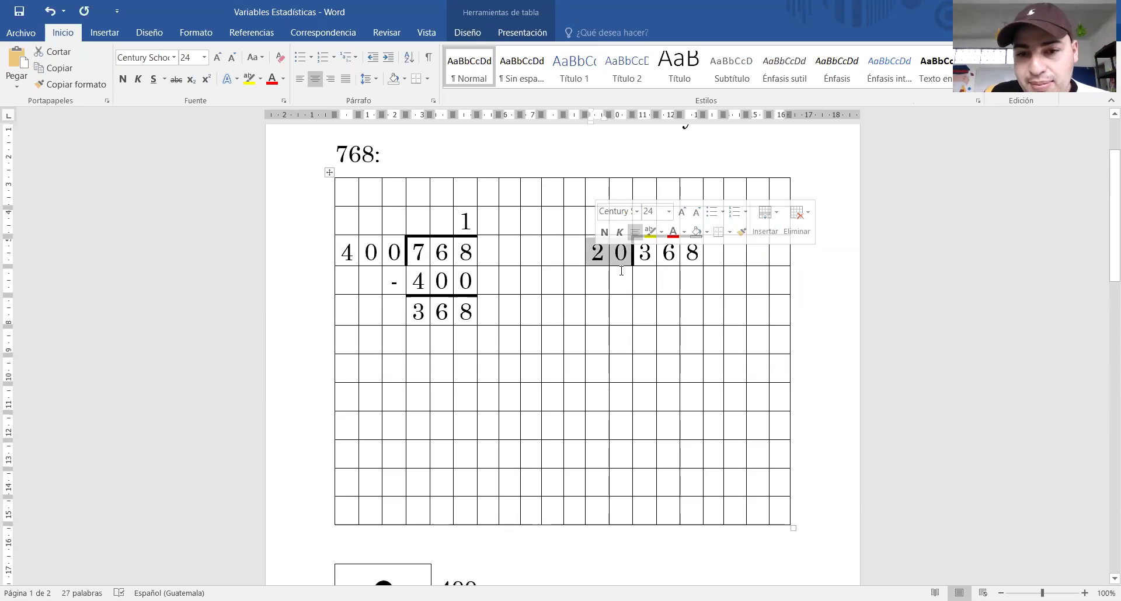
click(628, 287)
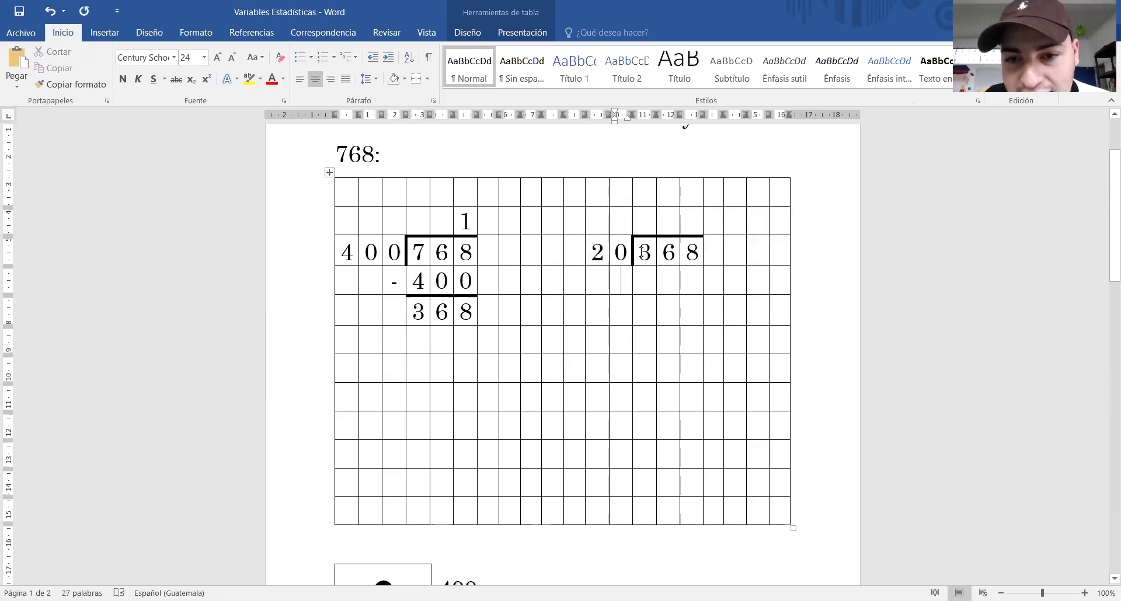
Step: Compare the bracketed 368 dividend cells against the divisor 20
drag(644, 252, 668, 261)
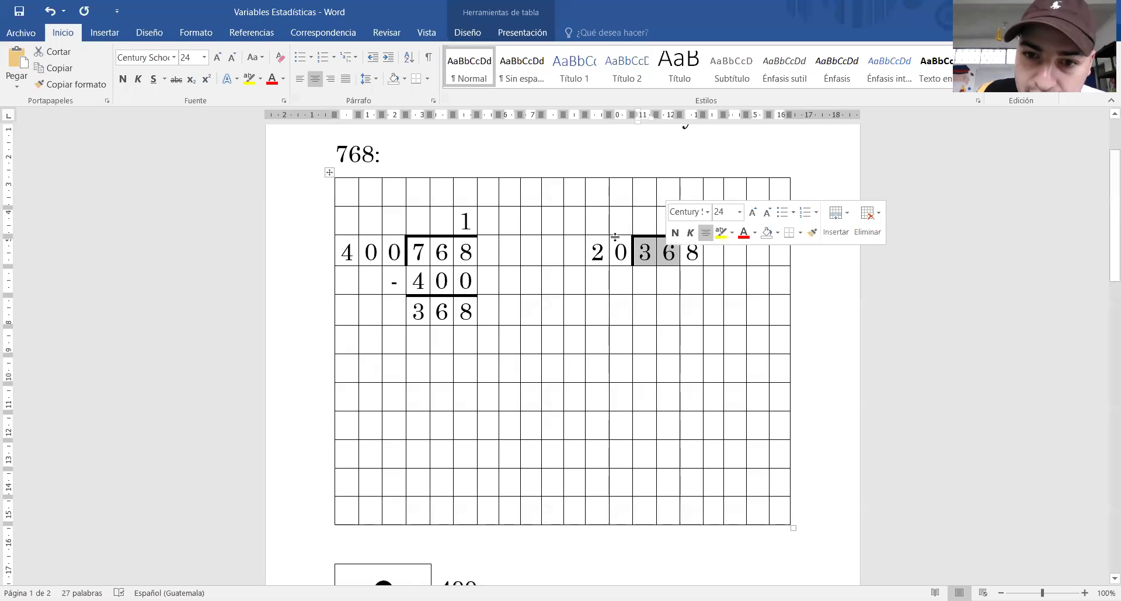
drag(598, 251, 665, 257)
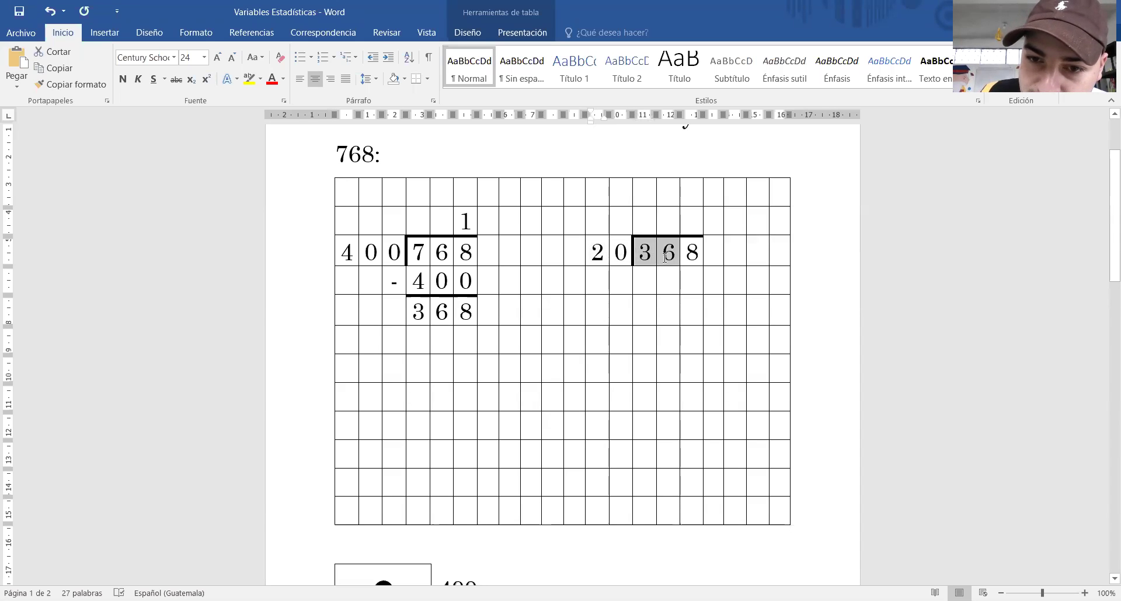
double_click(696, 257)
drag(698, 256, 596, 253)
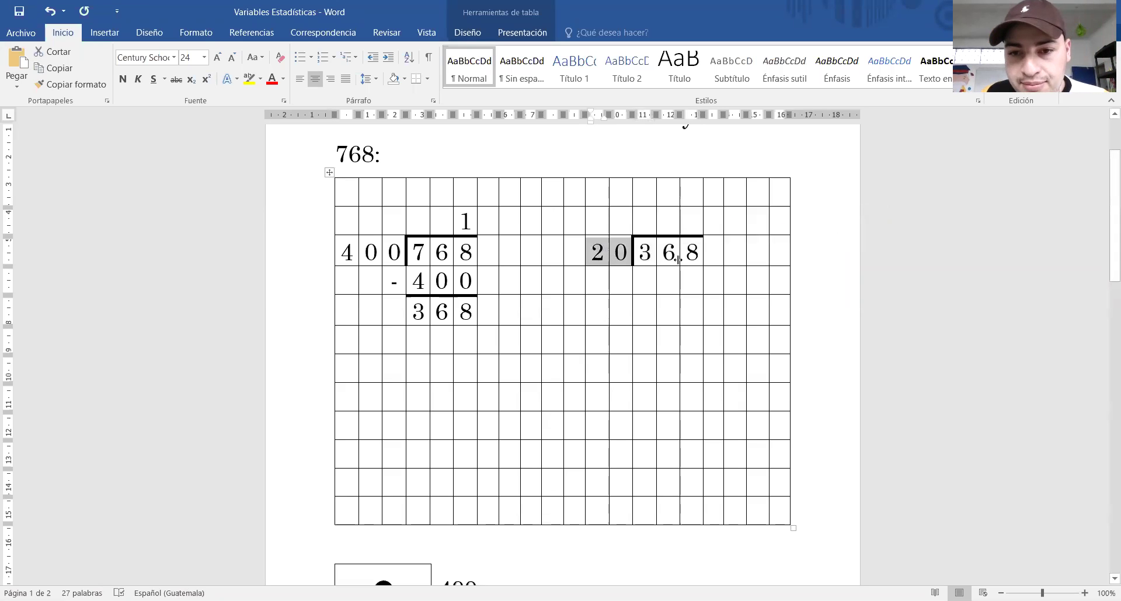
click(623, 257)
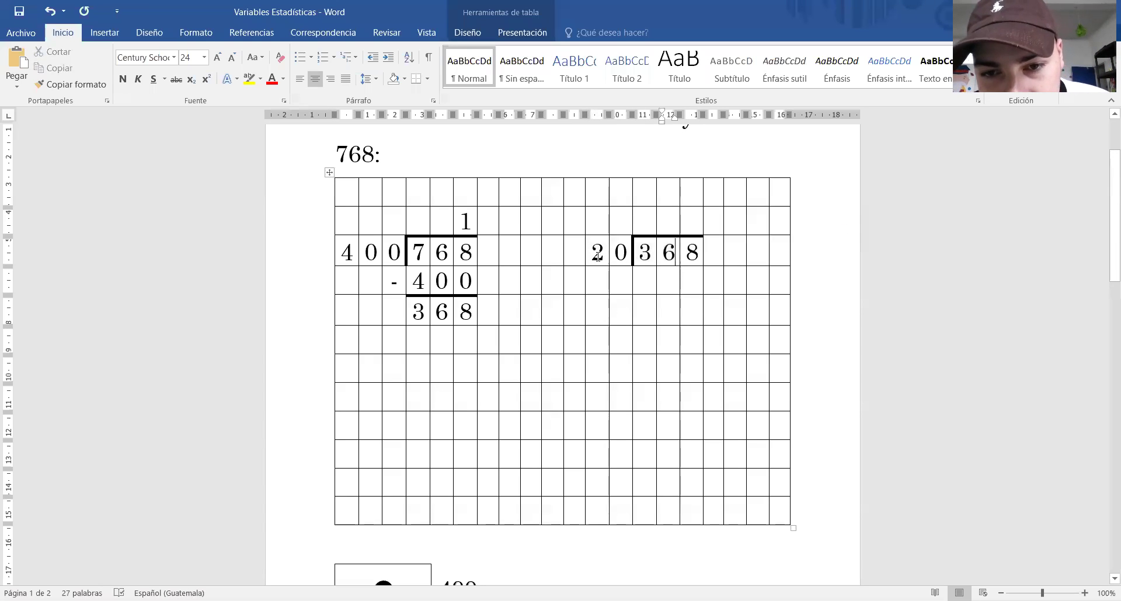
drag(596, 257, 669, 255)
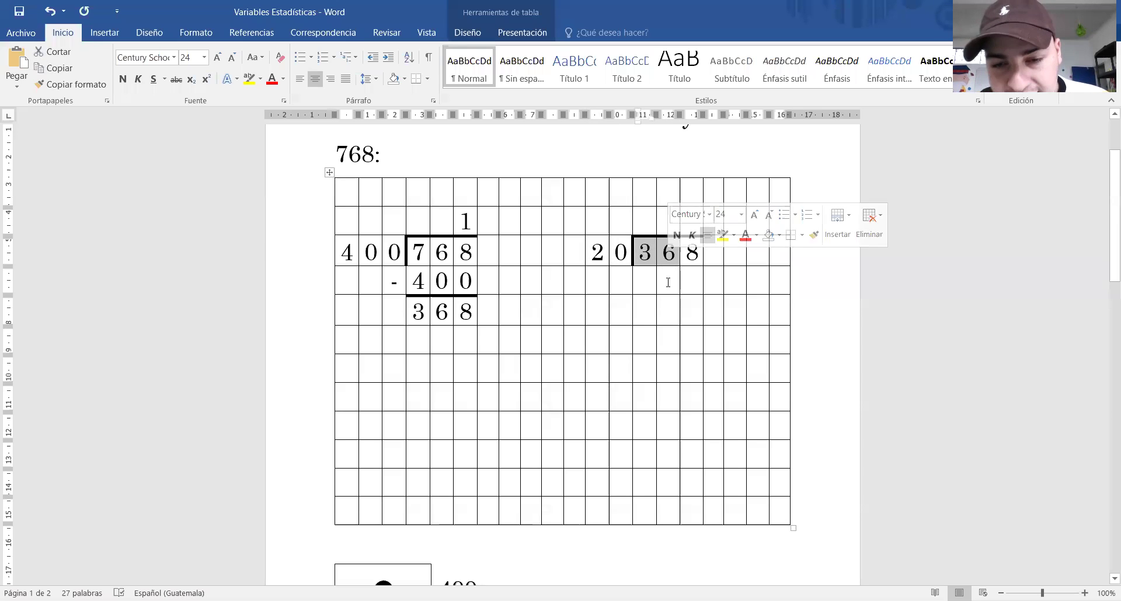
Step: Write the quotient digit 1 in the cell above the 6 of 368
click(668, 224)
text(1)
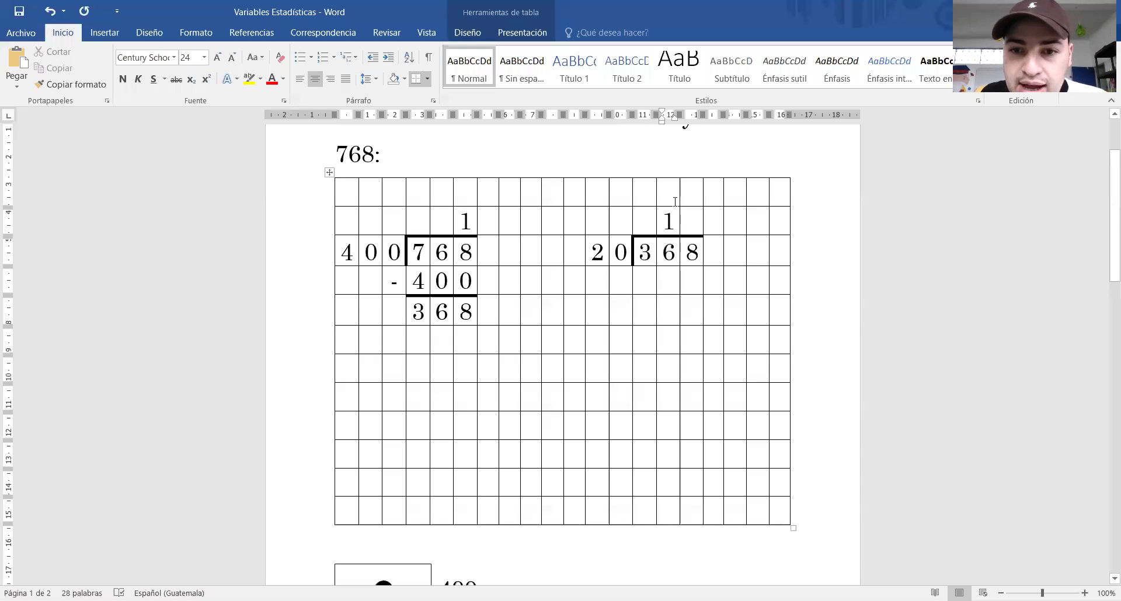
double_click(669, 221)
double_click(667, 222)
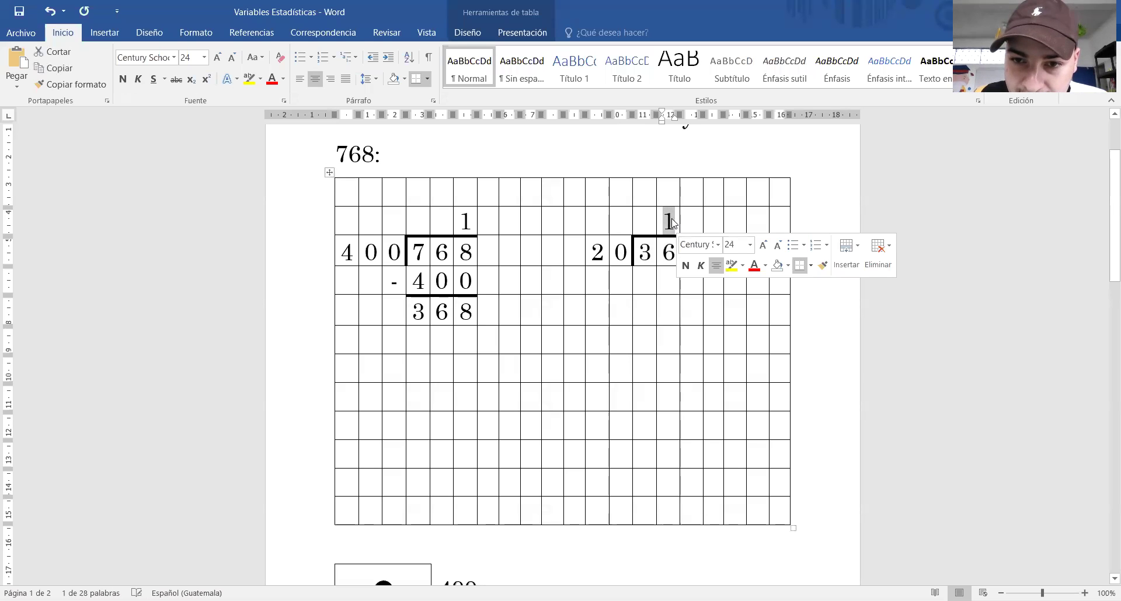
mouse_move(610, 245)
mouse_down()
mouse_move(597, 251)
mouse_move(669, 251)
mouse_up()
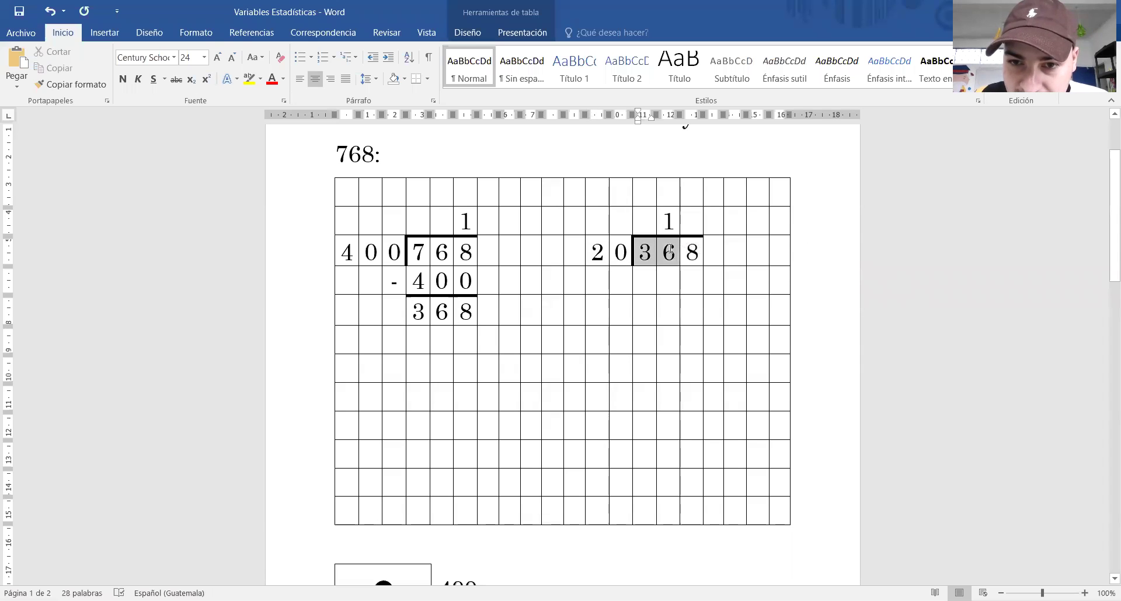
double_click(669, 222)
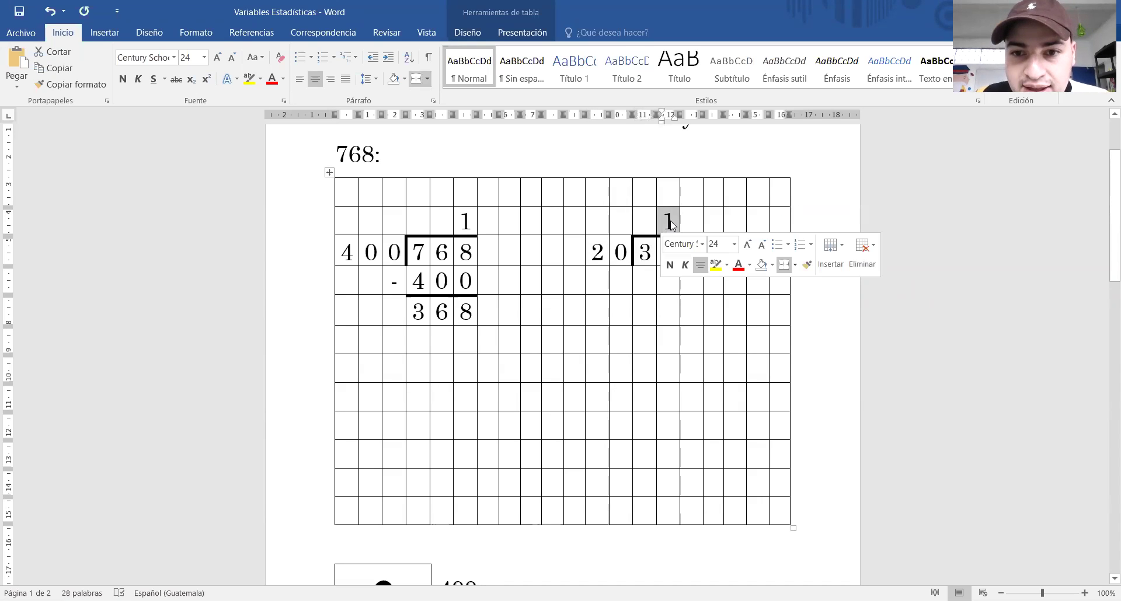
drag(620, 252, 603, 260)
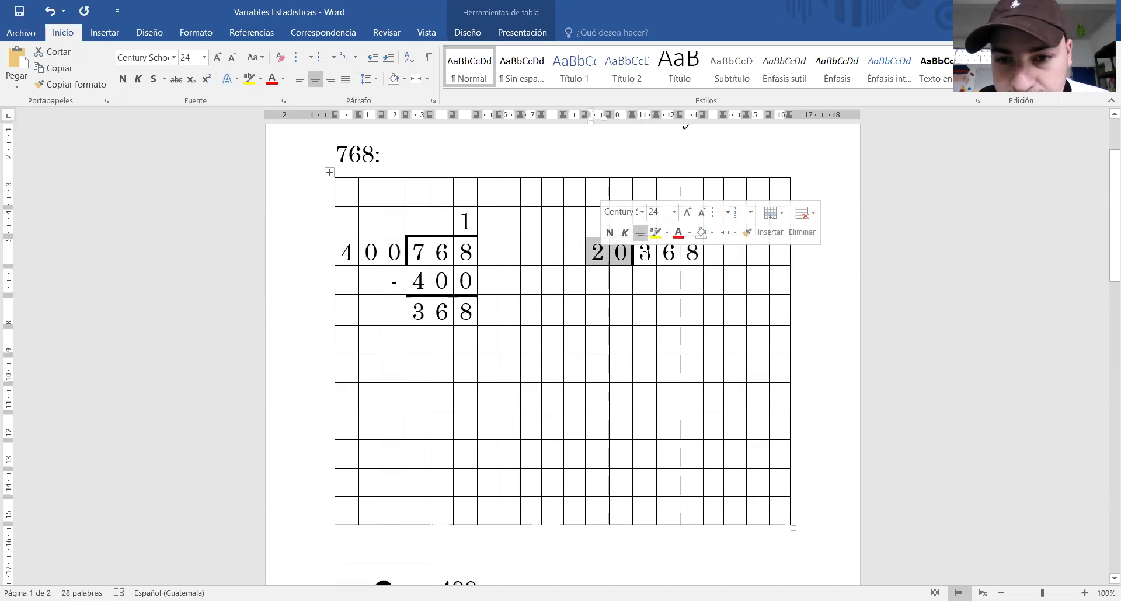
Step: Write -20 in the cells beneath the 3 and 6 of 368
click(644, 280)
click(620, 280)
text(-)
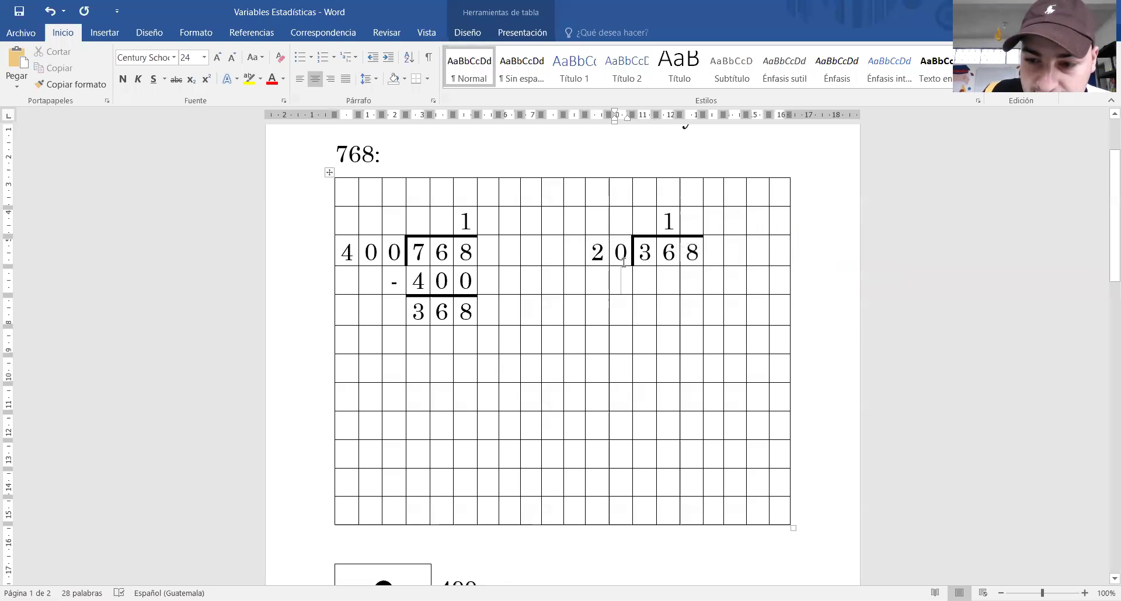
key(Tab)
text(2)
key(Tab)
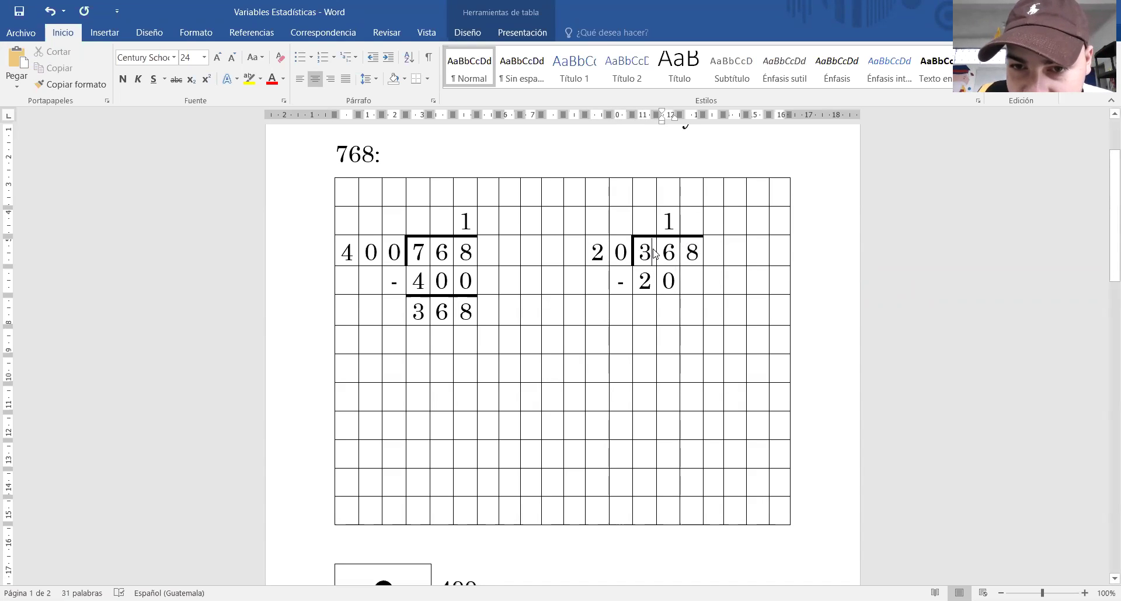
drag(647, 250, 667, 254)
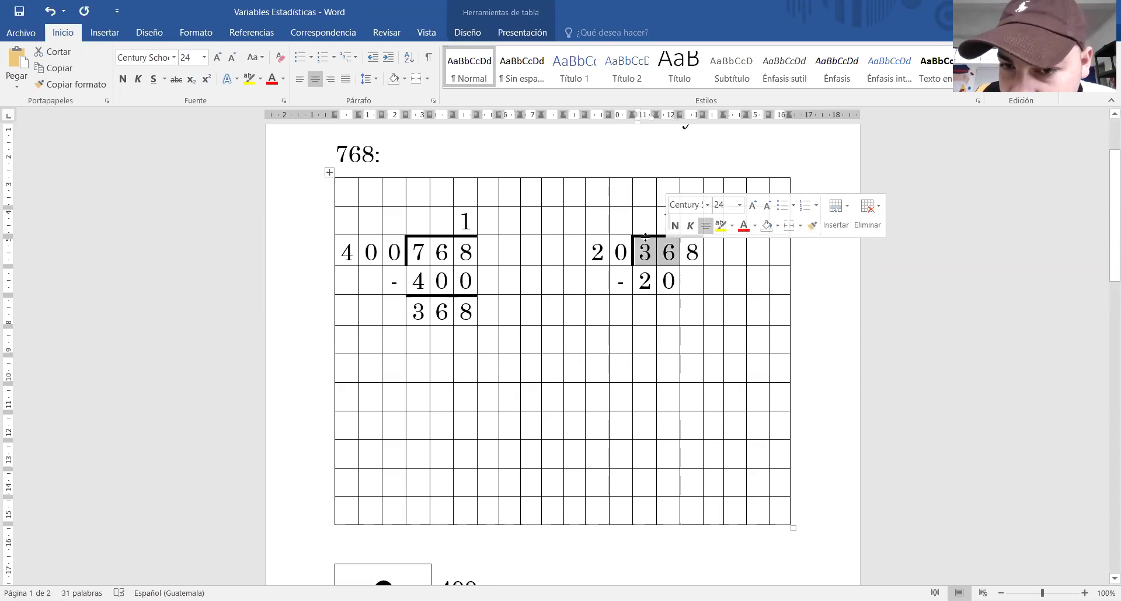
click(683, 254)
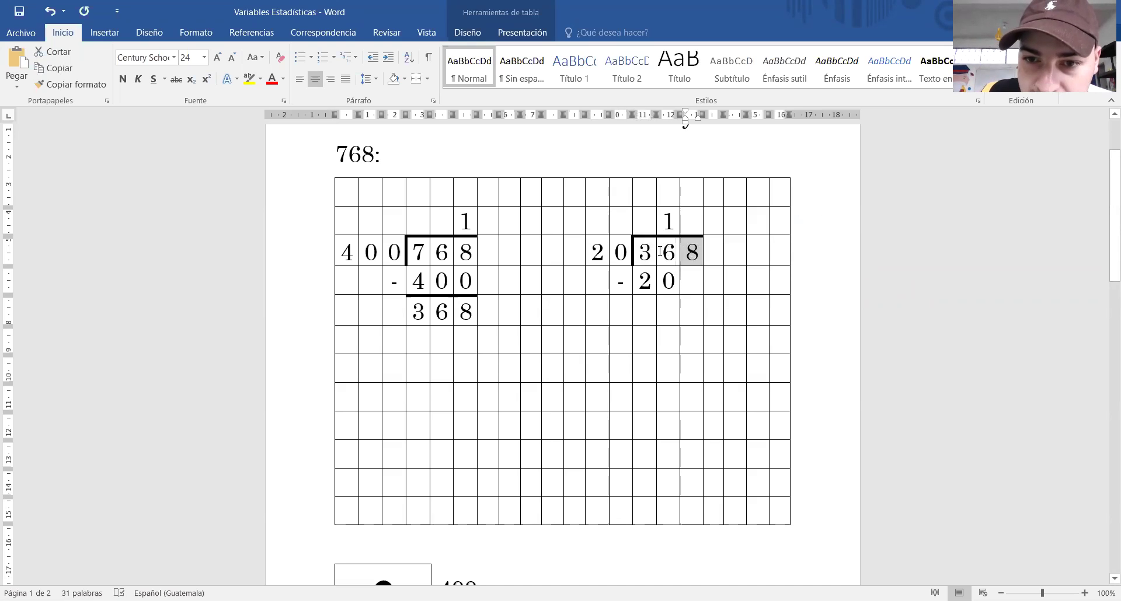
drag(660, 251, 645, 256)
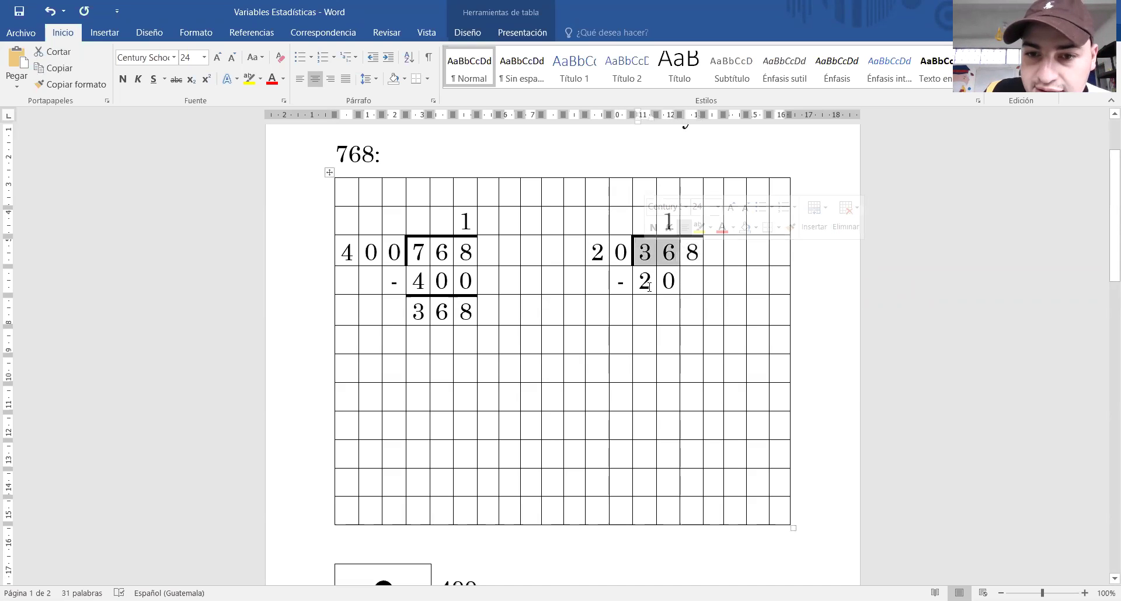
Step: Write the remainder 16 under the subtracted 20, drawing a rule with Dibujar tabla
click(670, 309)
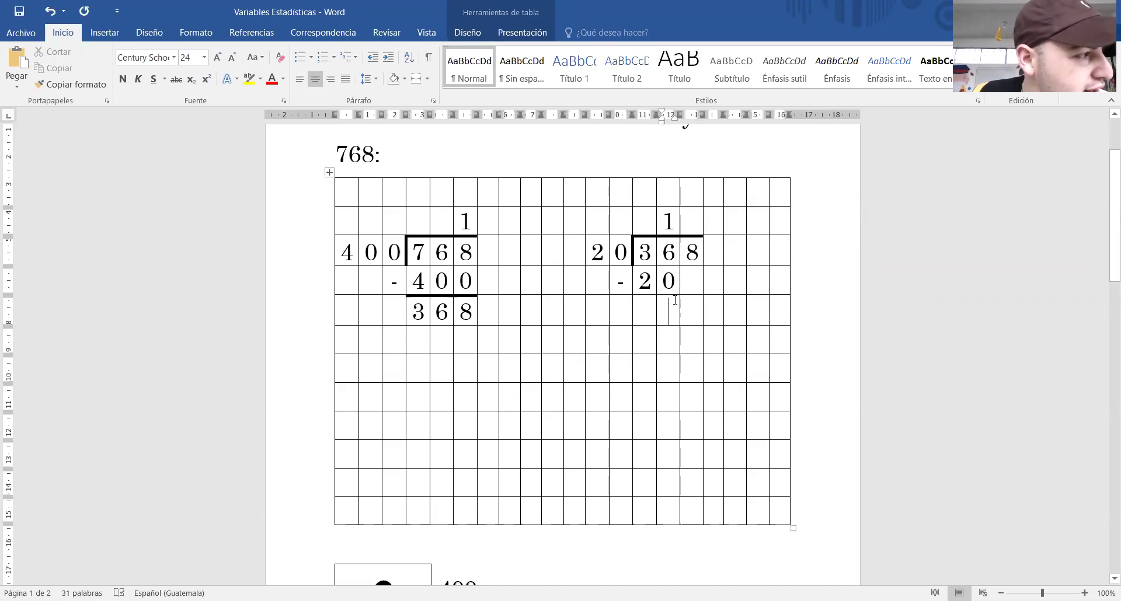
text(6)
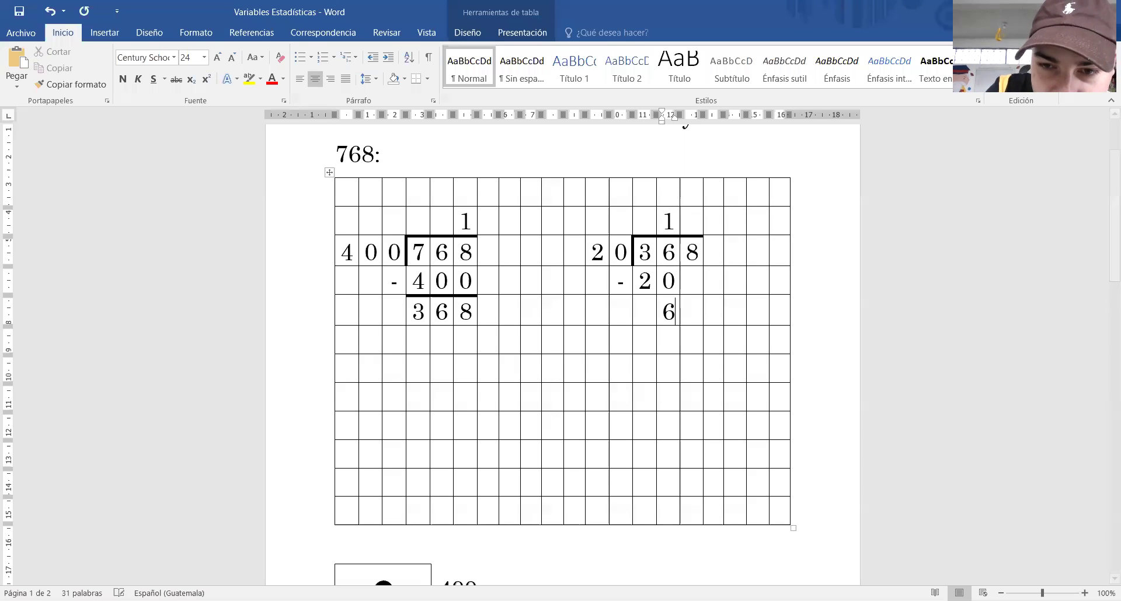
click(644, 311)
text(1)
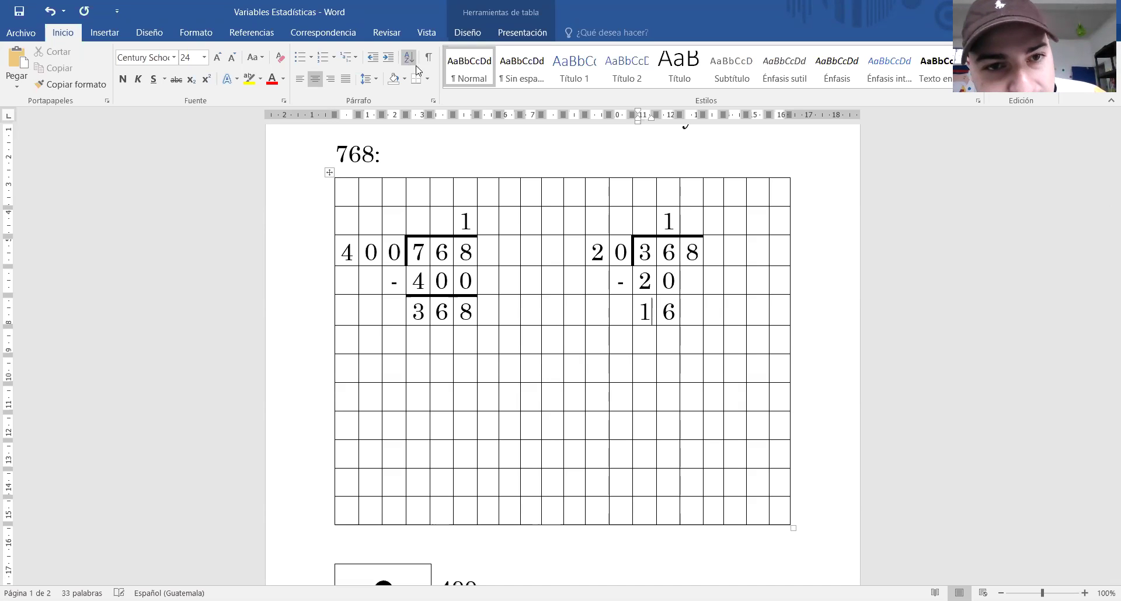
click(426, 79)
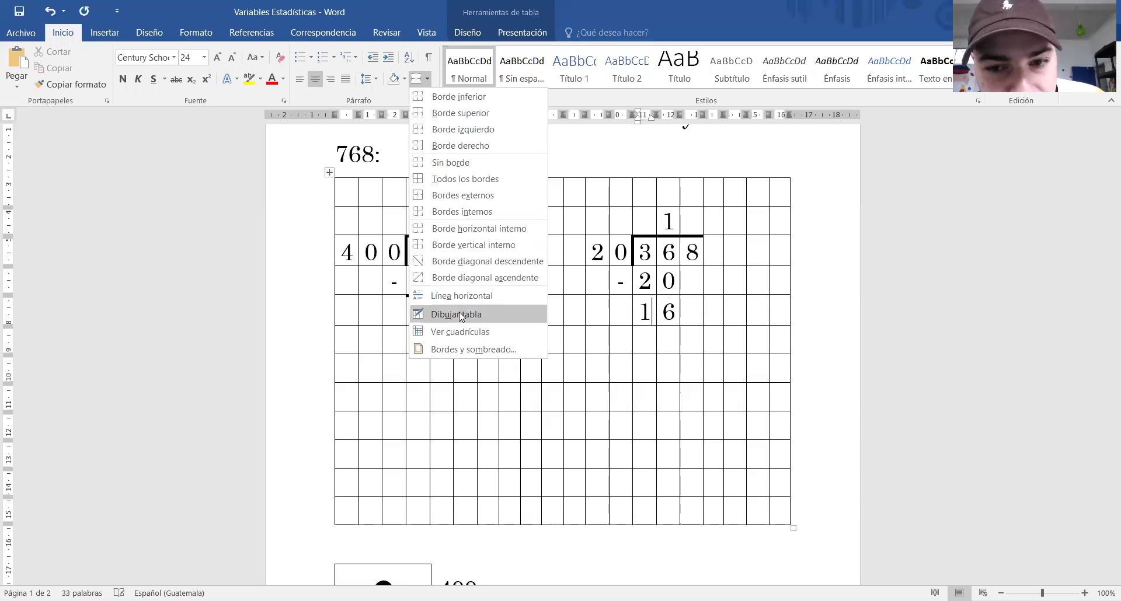
click(458, 315)
key(Escape)
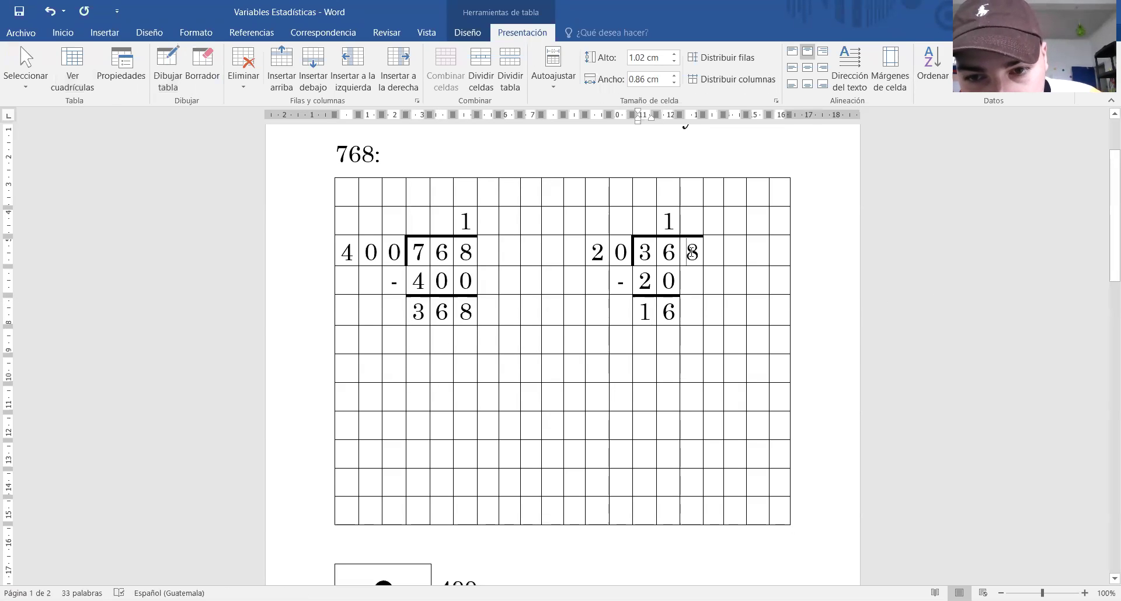
Step: Bring down the 8 of 368 beside 16 to make 168
drag(691, 253, 699, 253)
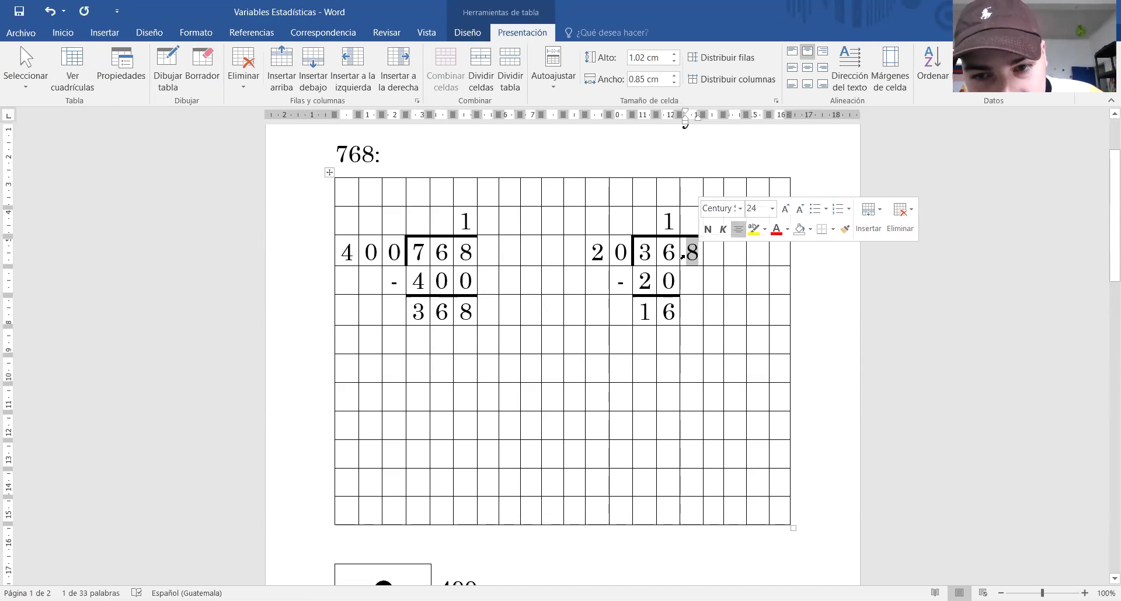
drag(639, 286, 669, 312)
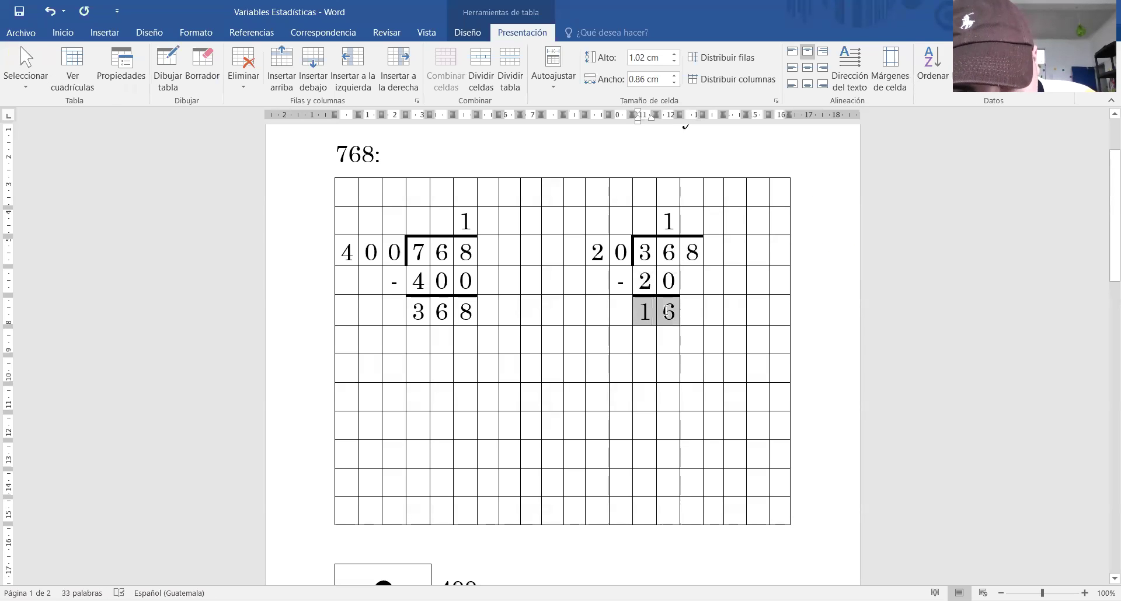
click(690, 251)
click(688, 304)
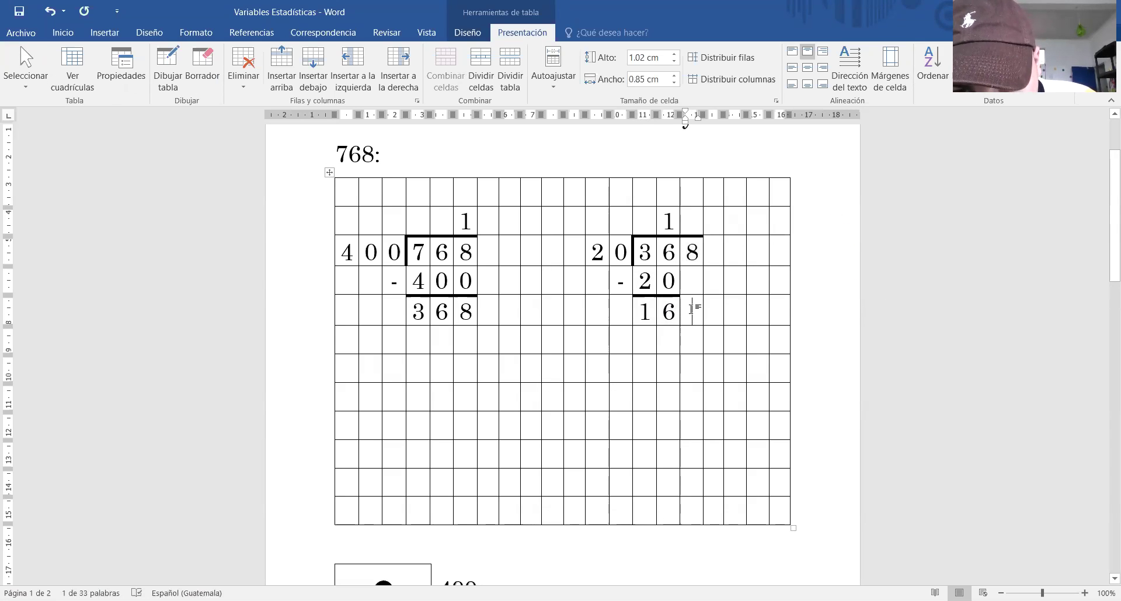
text(8)
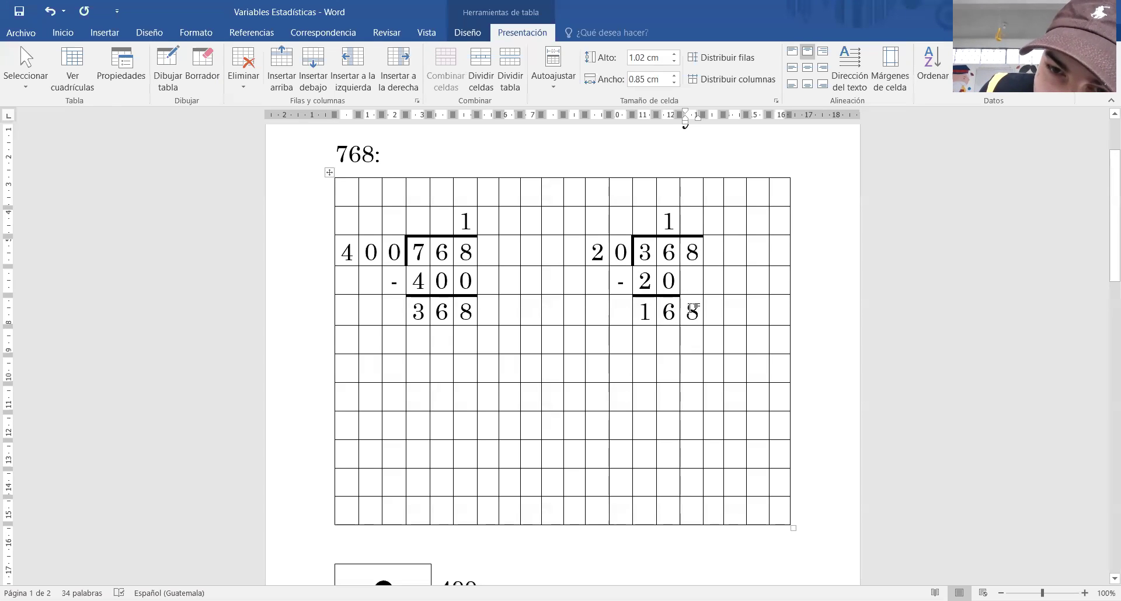
mouse_move(696, 309)
mouse_down()
mouse_move(649, 317)
mouse_move(679, 316)
mouse_up()
click(648, 318)
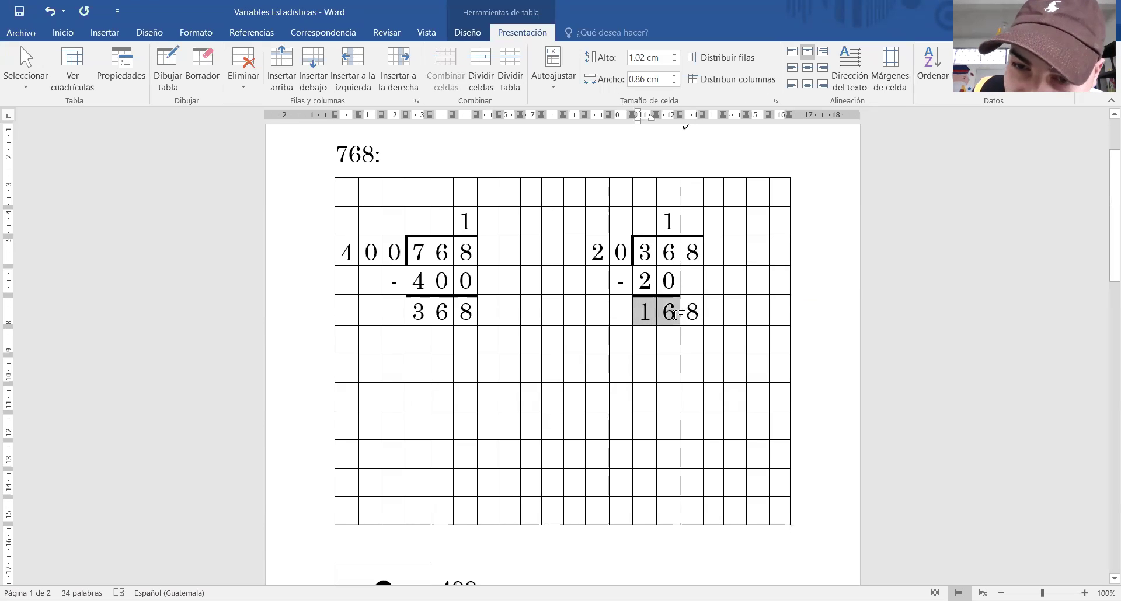
Step: Review the divisor 20 and the remainder 168 in the second division
click(689, 331)
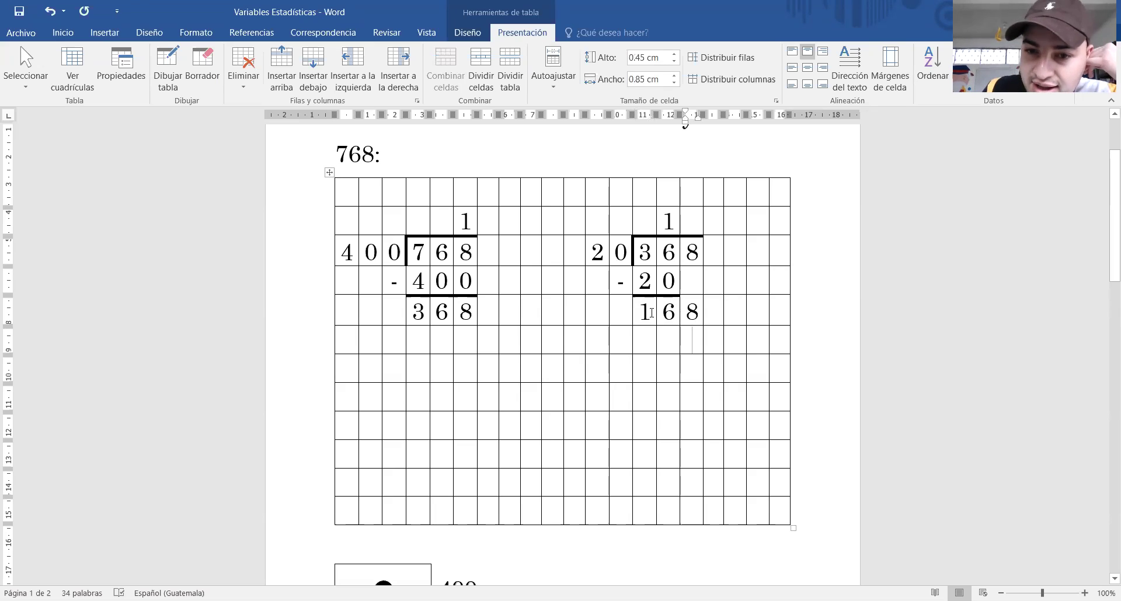
drag(643, 306, 672, 308)
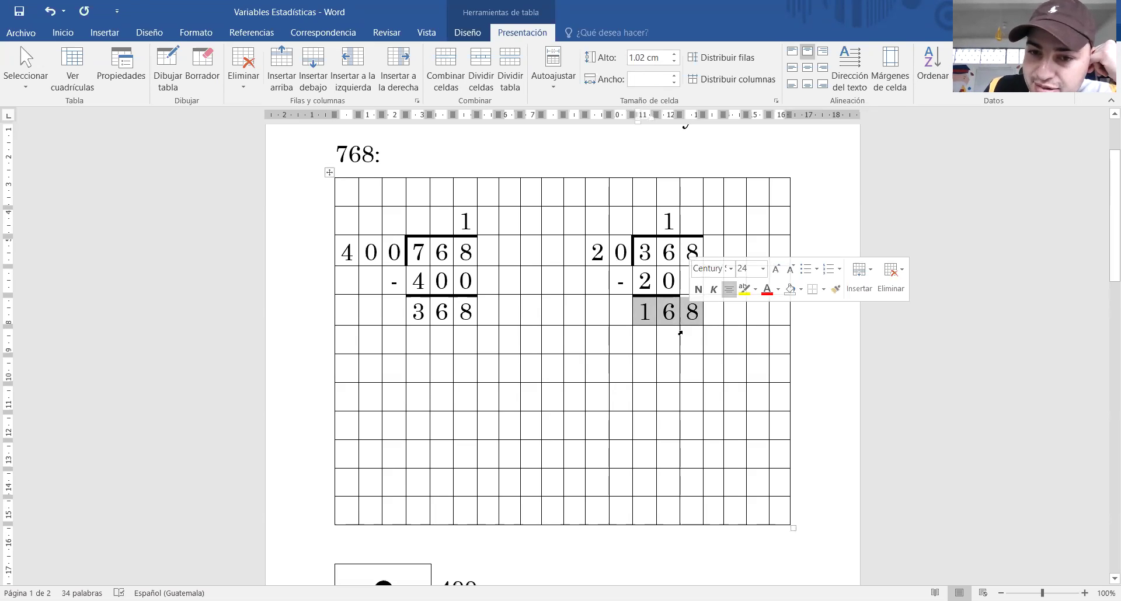
click(682, 339)
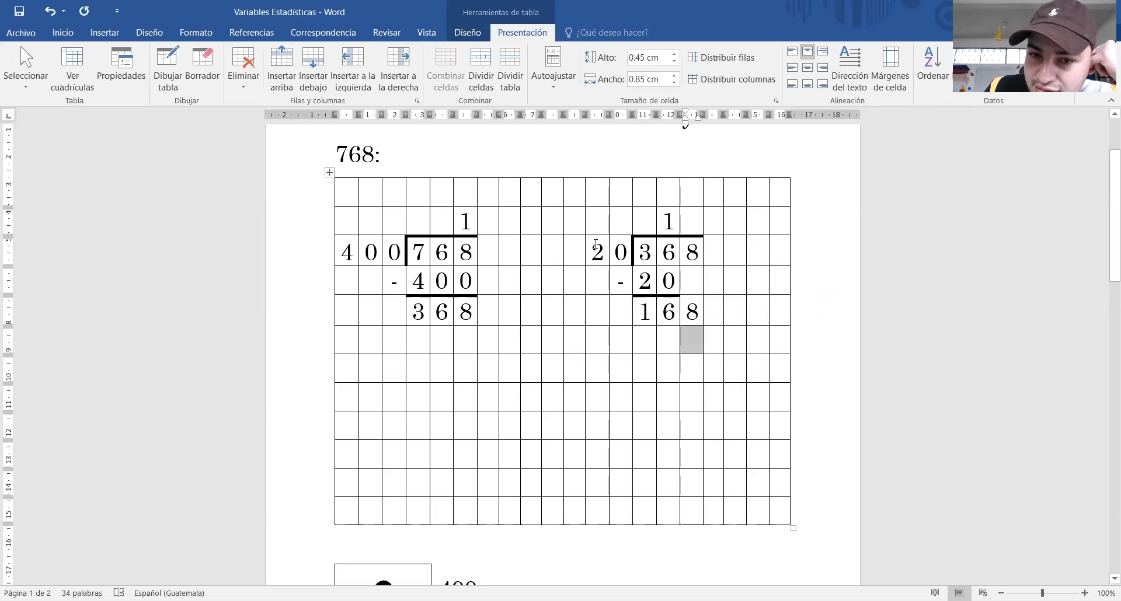
drag(595, 244, 621, 251)
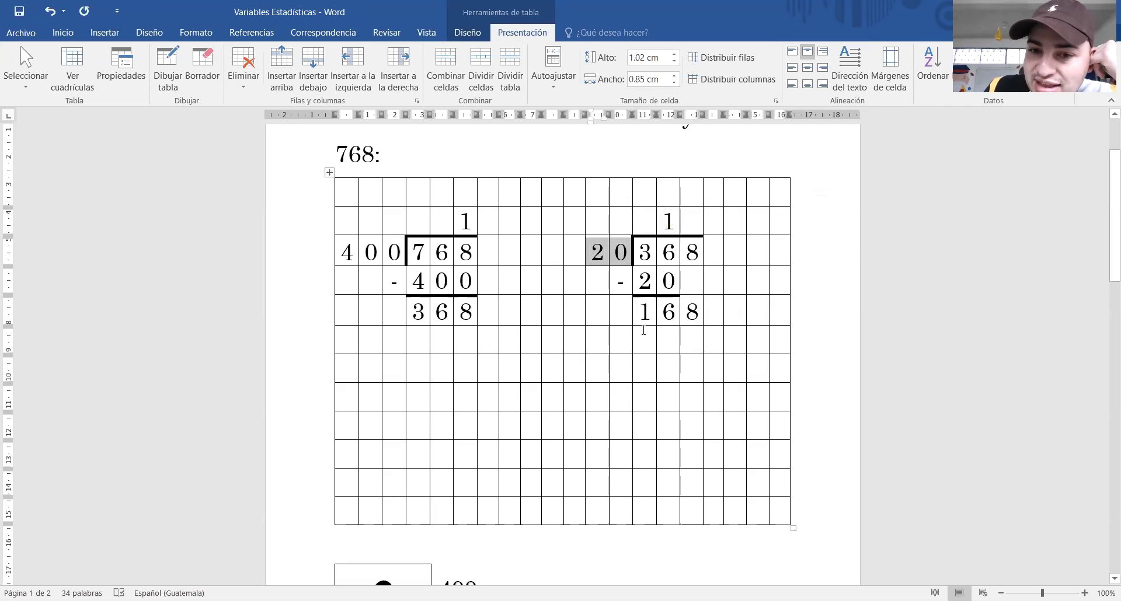
drag(645, 310, 690, 311)
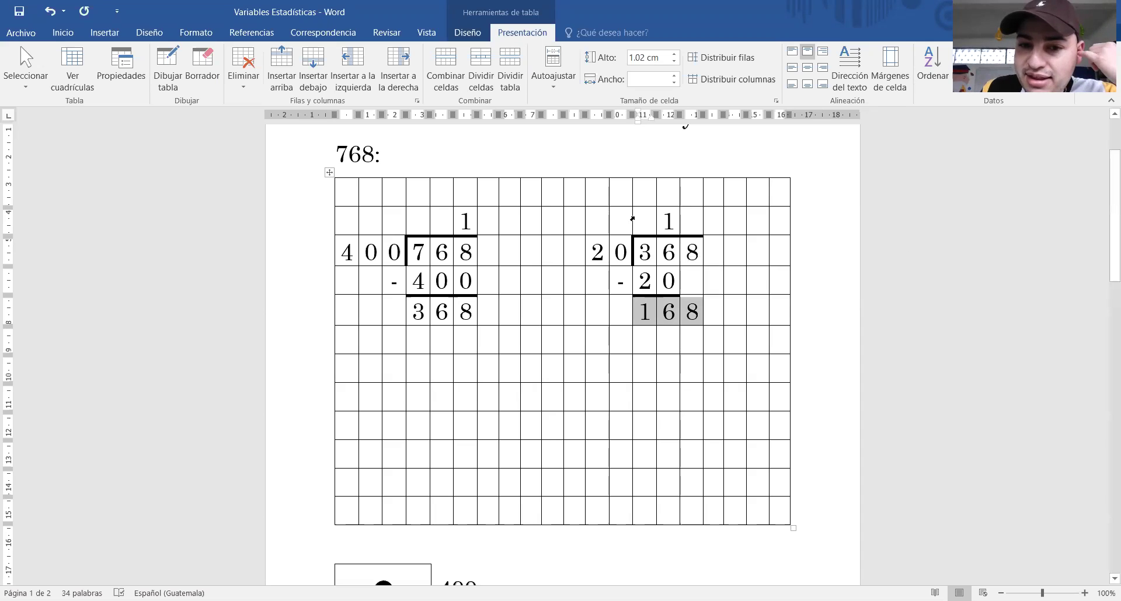
drag(614, 248, 596, 252)
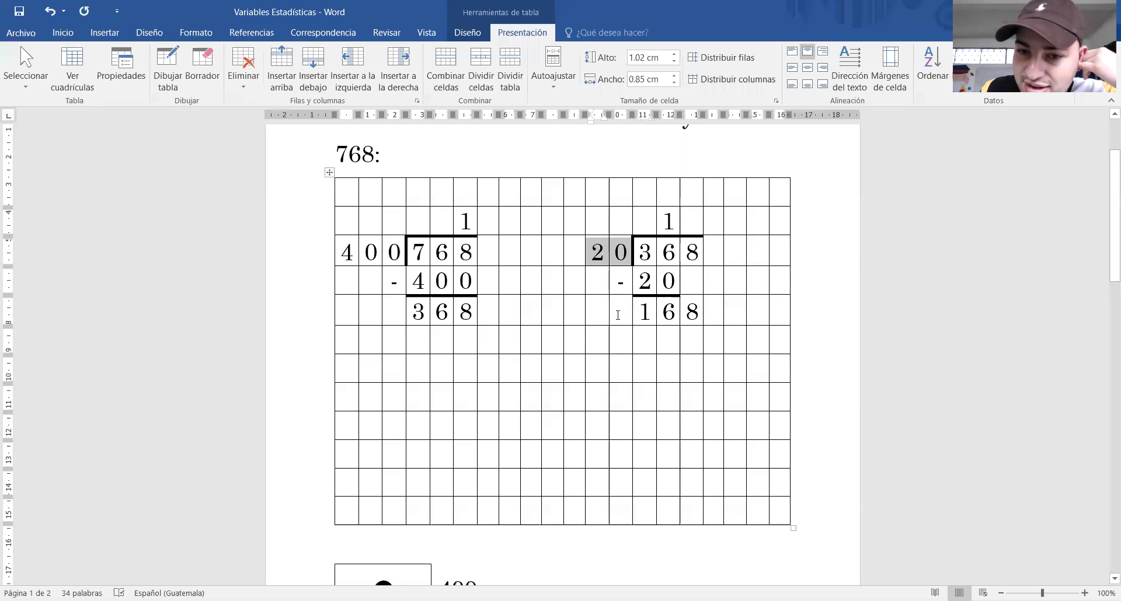
click(692, 219)
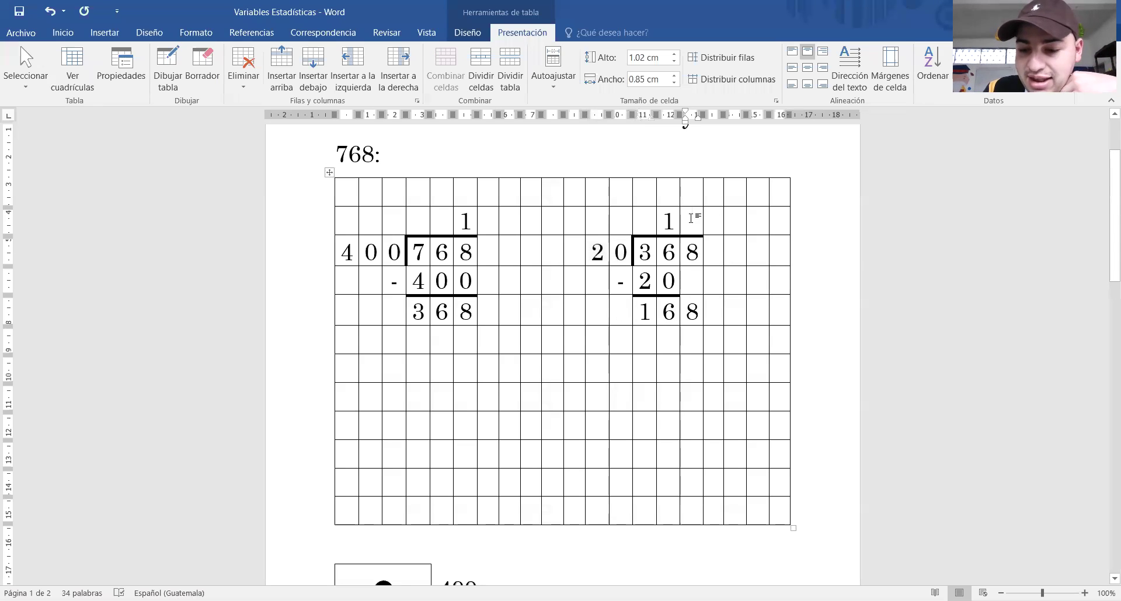
Step: Extend the quotient to 18 and write 160 beneath 168
text(8)
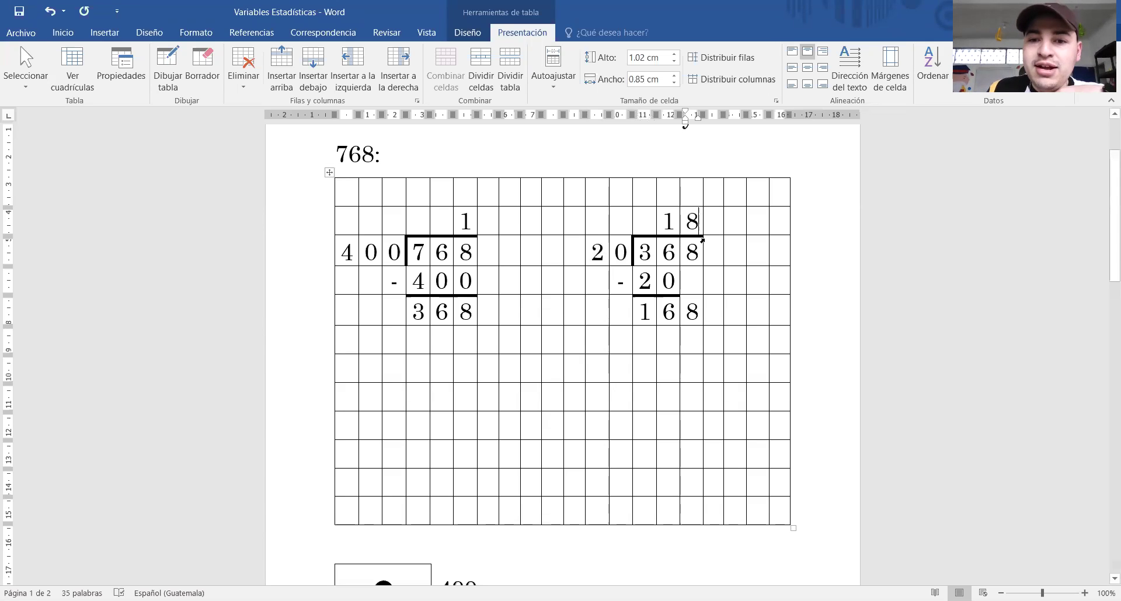
double_click(694, 223)
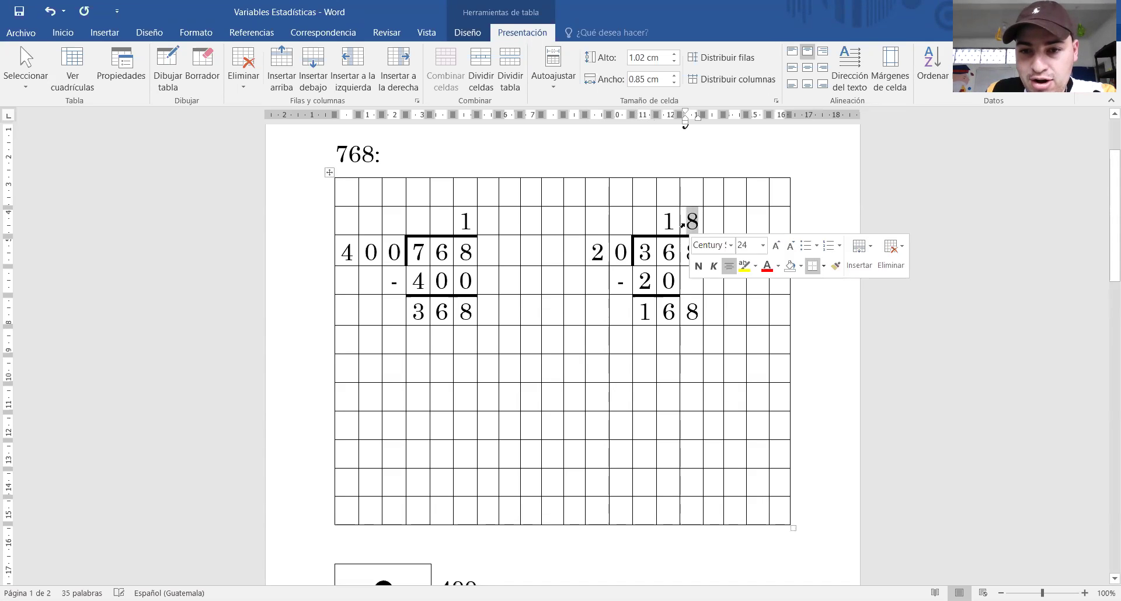
double_click(622, 252)
click(695, 344)
text(0)
double_click(695, 220)
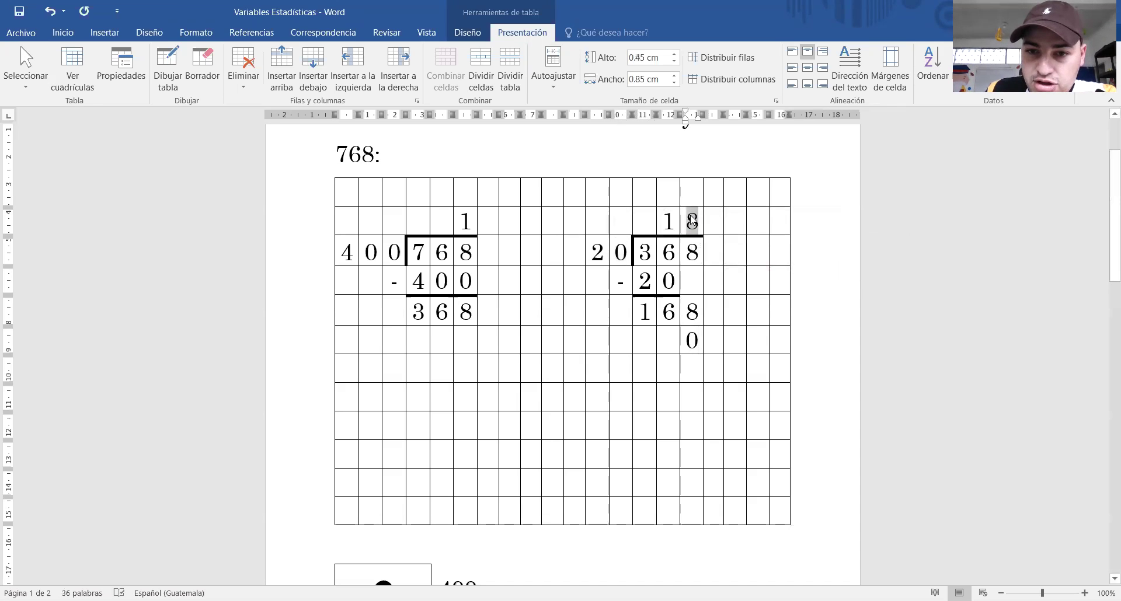
double_click(595, 254)
click(642, 333)
text(1)
key(Tab)
text(6)
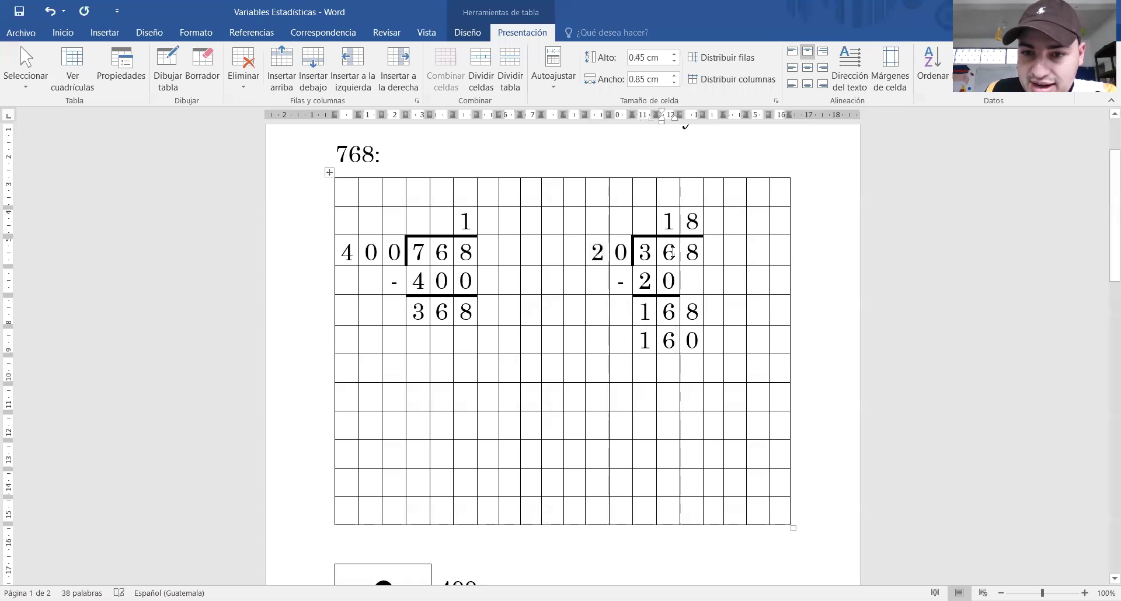
Step: Check the quotient 18 against the divisor 20 and the 168 and 160 rows
click(691, 230)
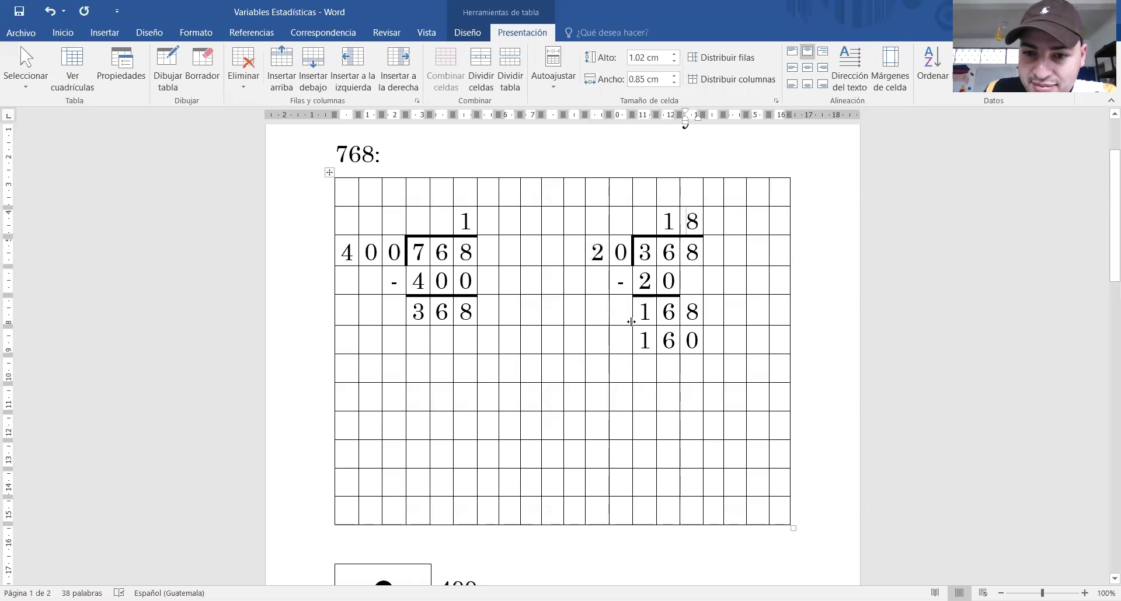
drag(639, 341, 689, 342)
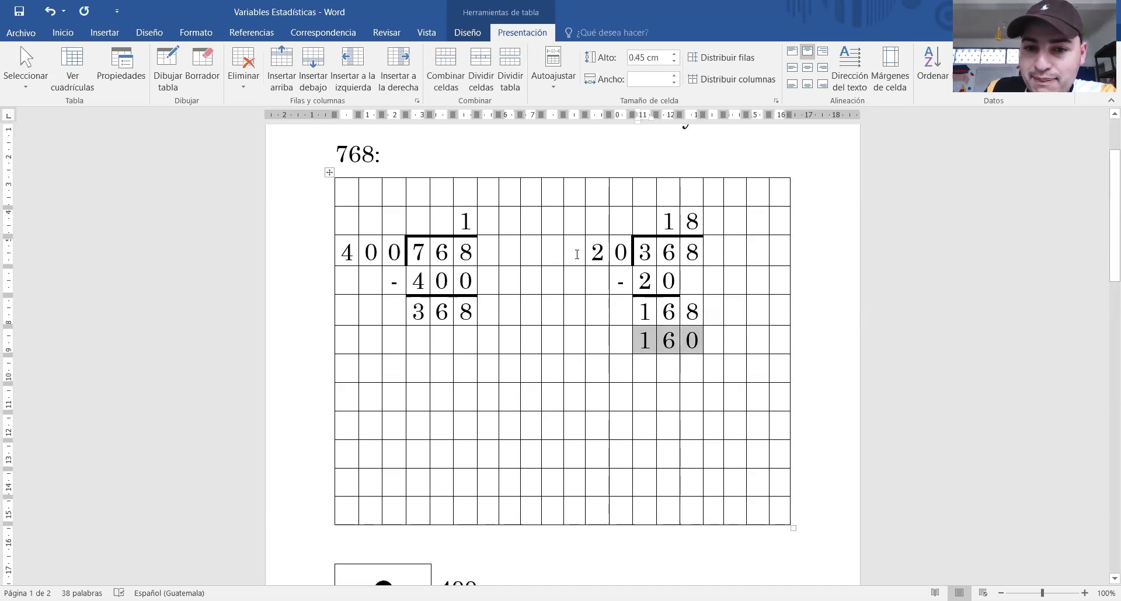
drag(652, 317, 697, 314)
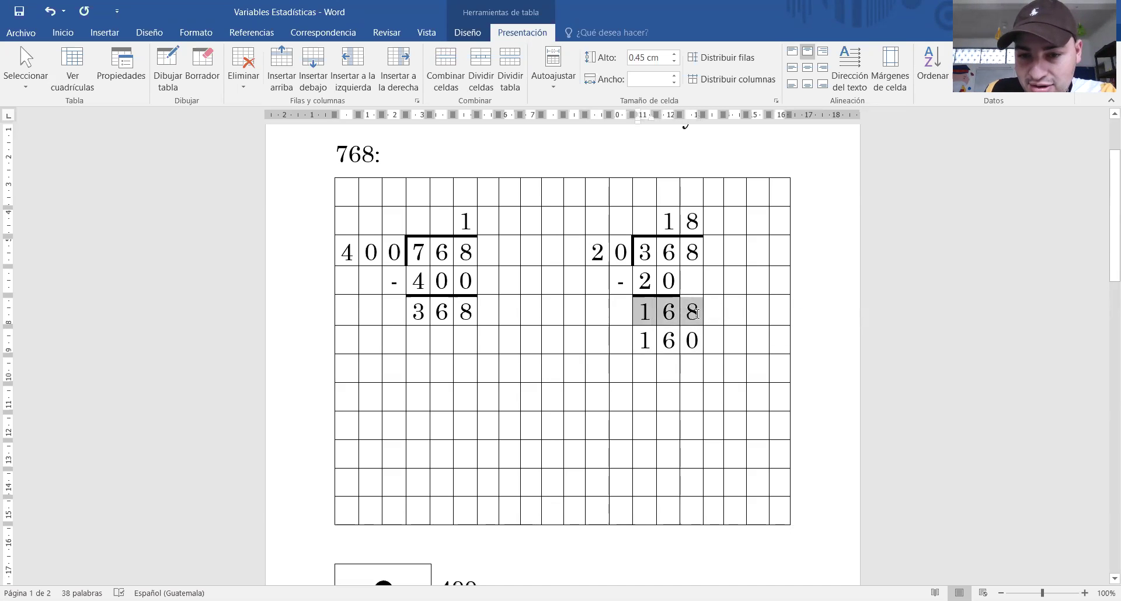
drag(685, 222, 699, 222)
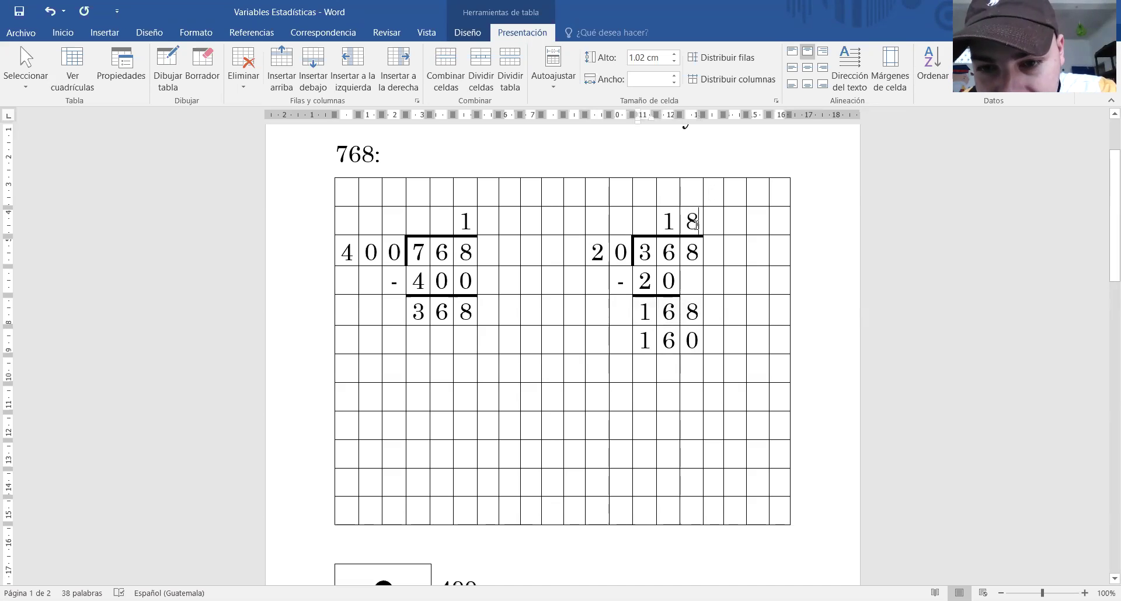
drag(663, 338, 670, 336)
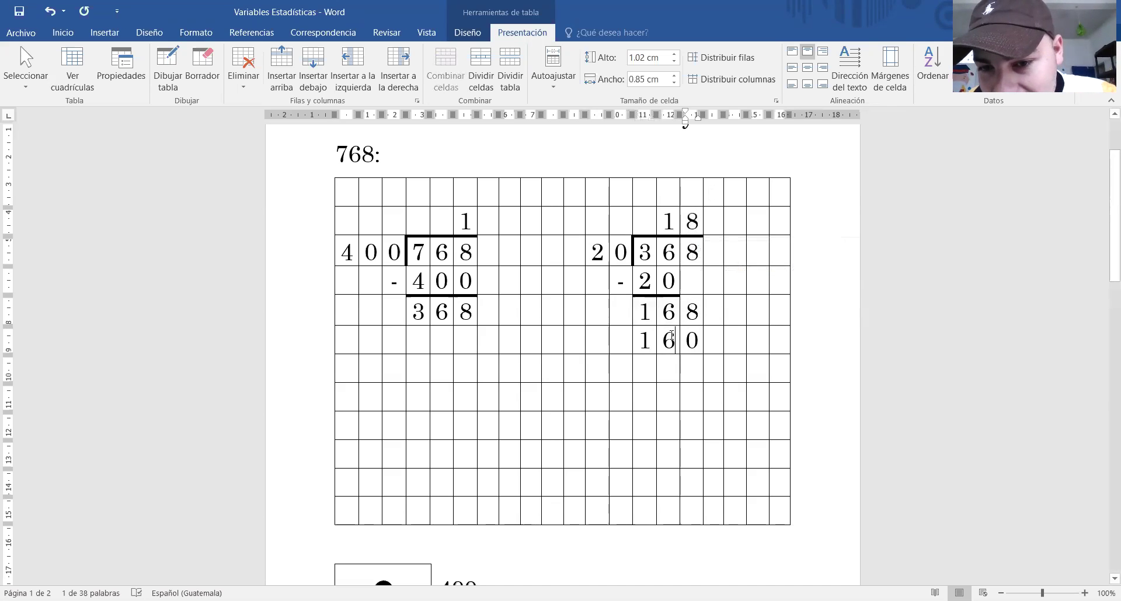
double_click(698, 219)
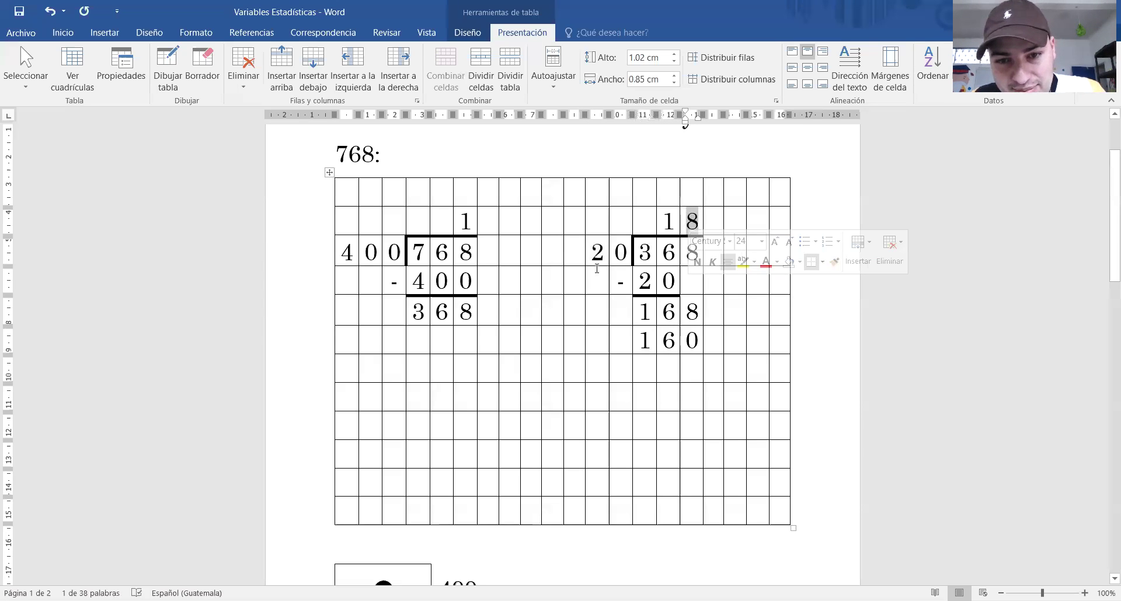
drag(596, 260, 621, 257)
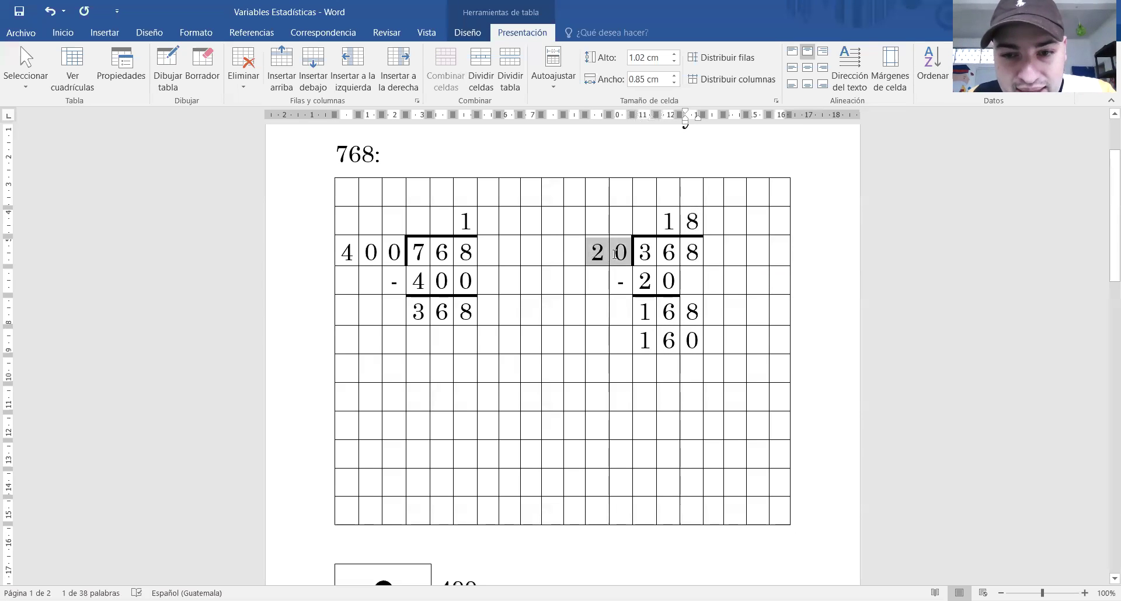
click(635, 314)
double_click(681, 224)
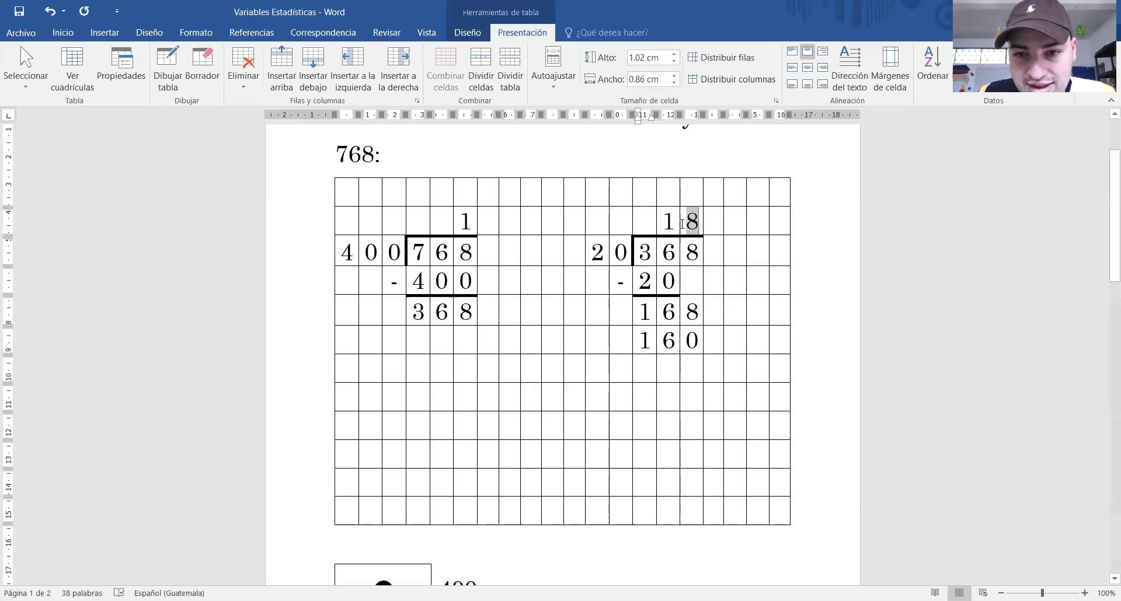
double_click(674, 225)
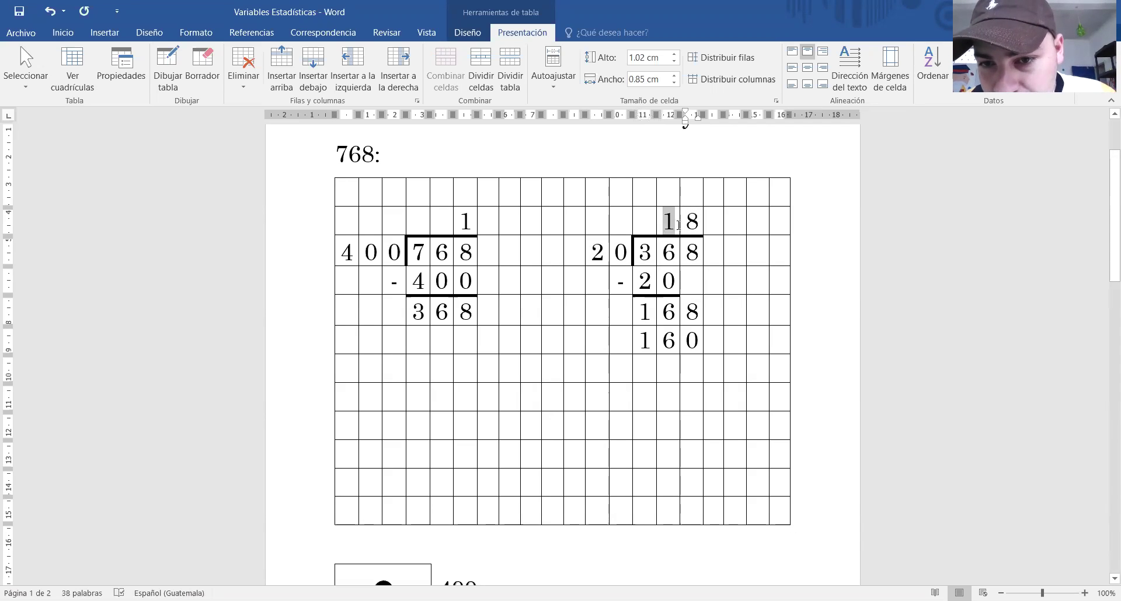
key(Left)
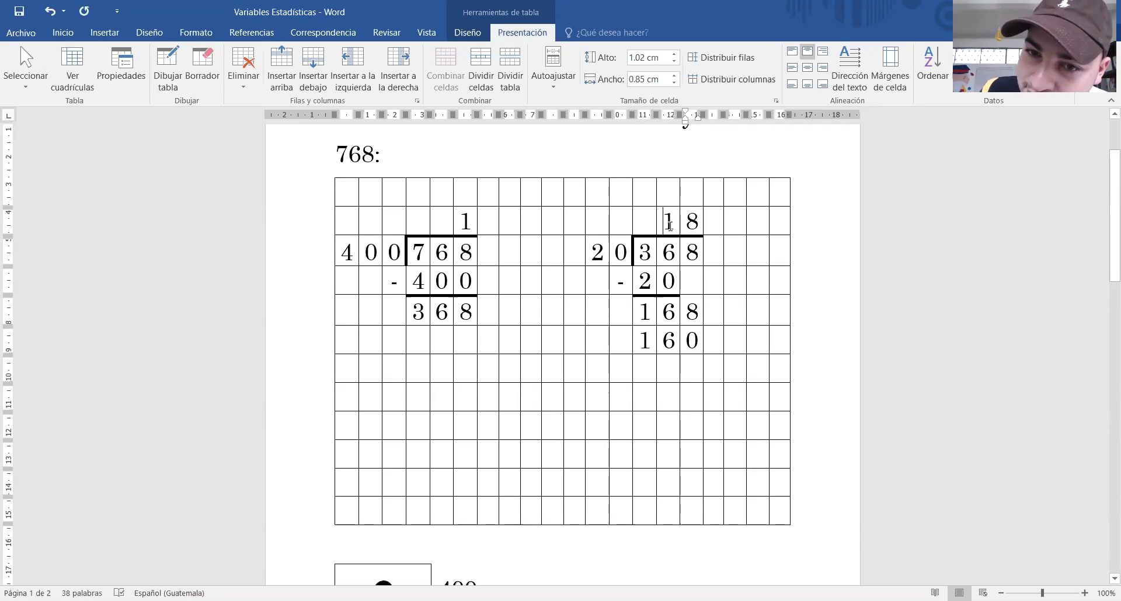
double_click(671, 223)
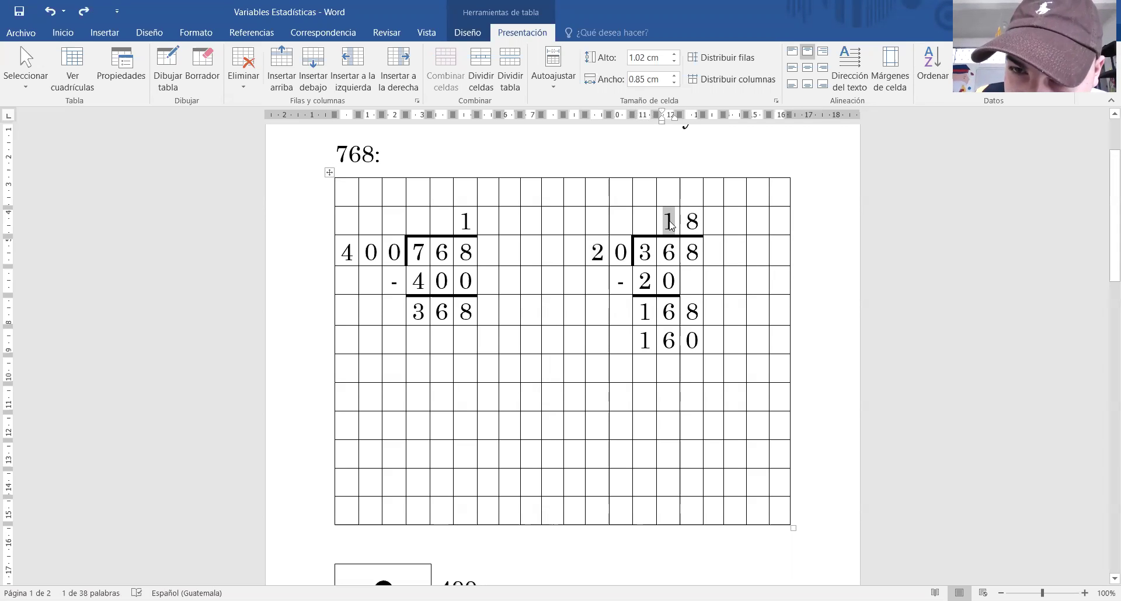
double_click(691, 222)
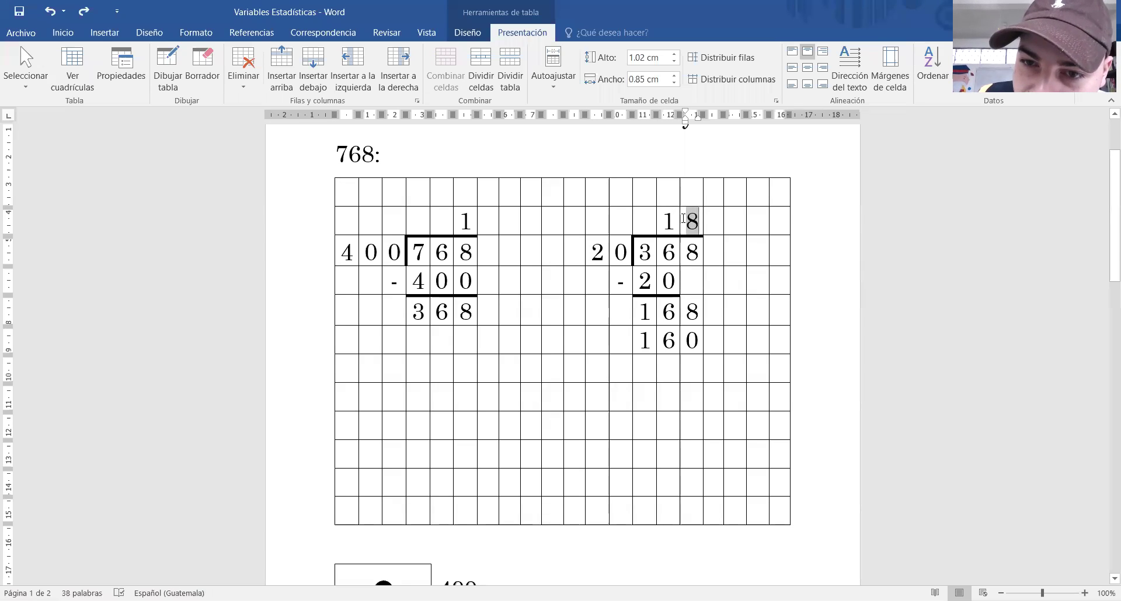
drag(683, 218, 670, 221)
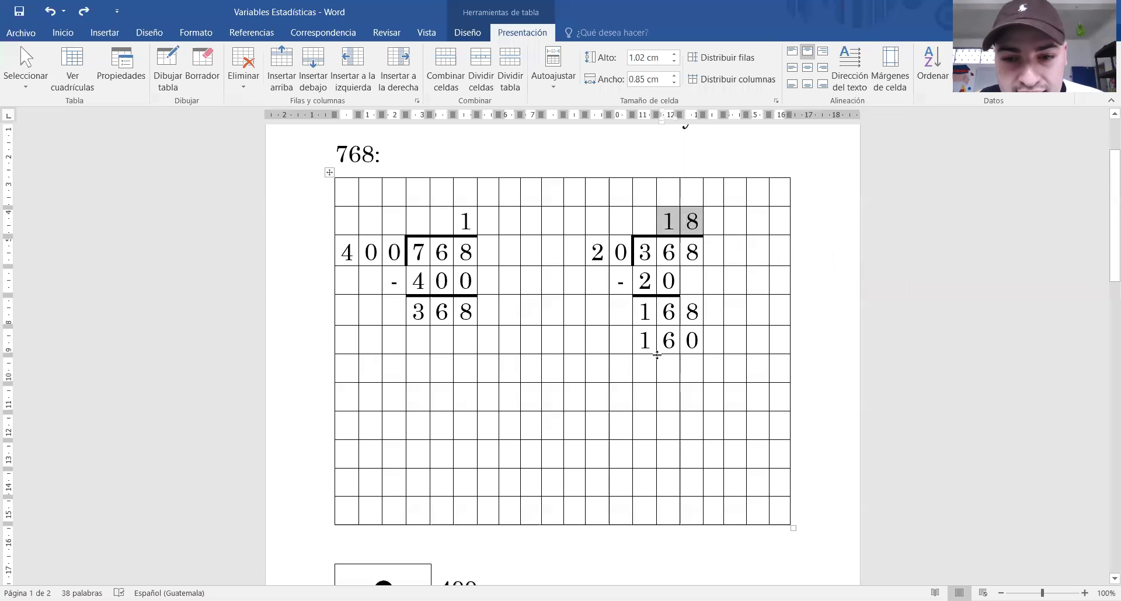
Step: Put a minus sign before 160 and draw a thick rule beneath it
click(627, 343)
text(-)
click(167, 68)
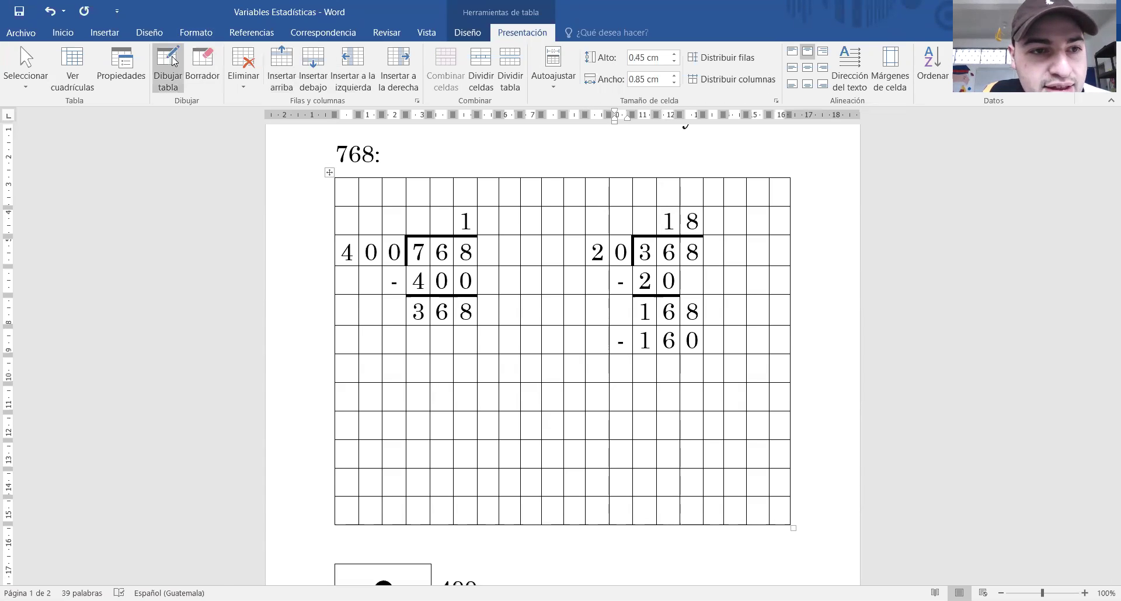
drag(633, 354, 703, 354)
key(Escape)
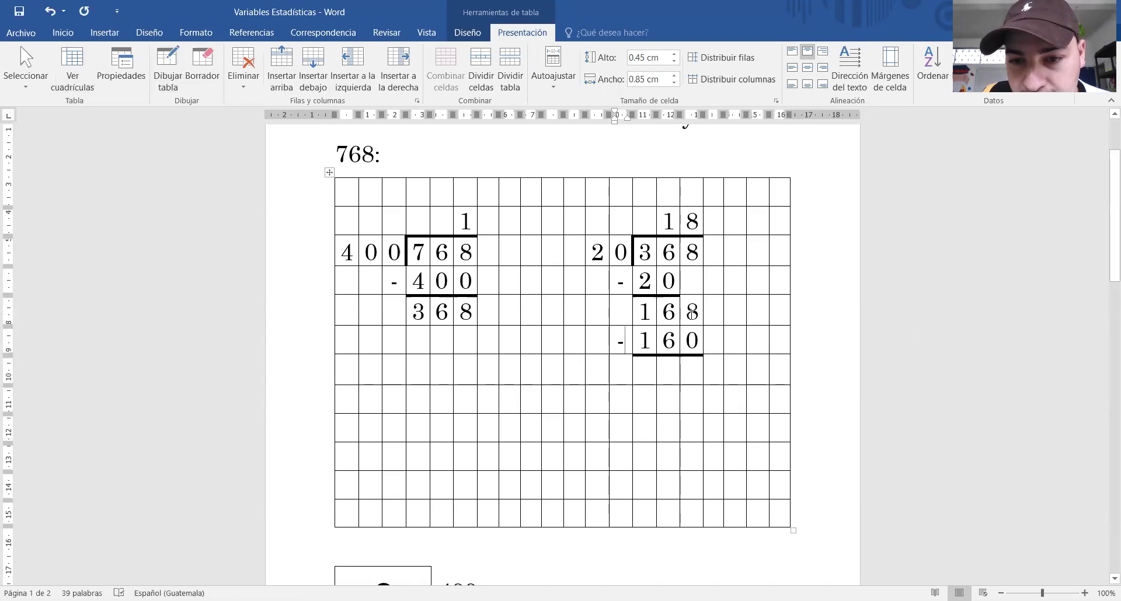
Step: Write the remainder 008 in the cells below the rule under 160
click(700, 378)
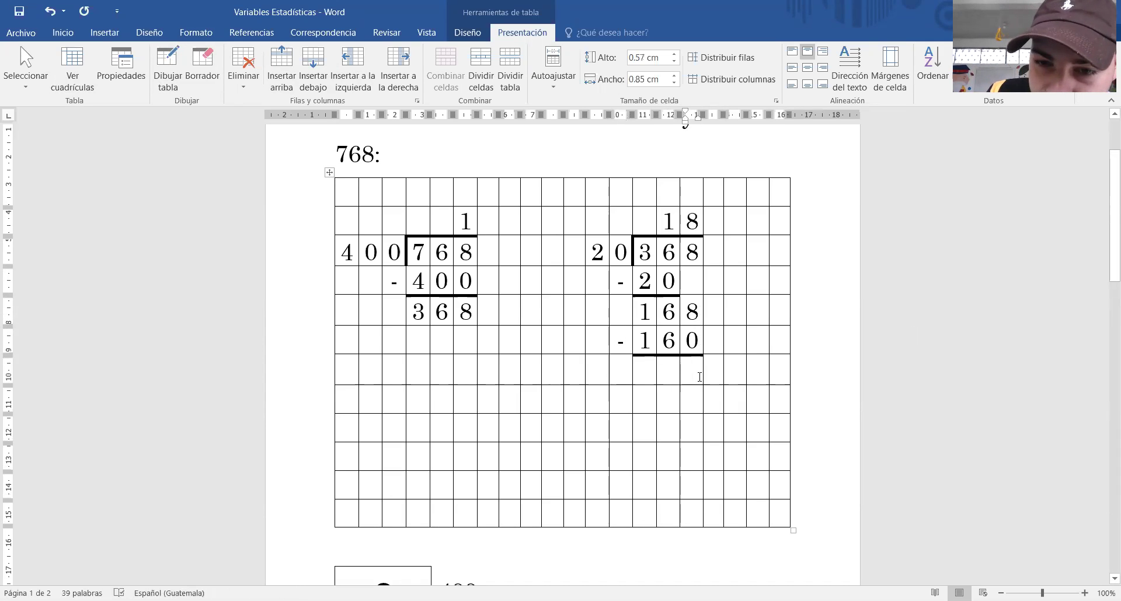
text(8)
key(Left)
key(Left)
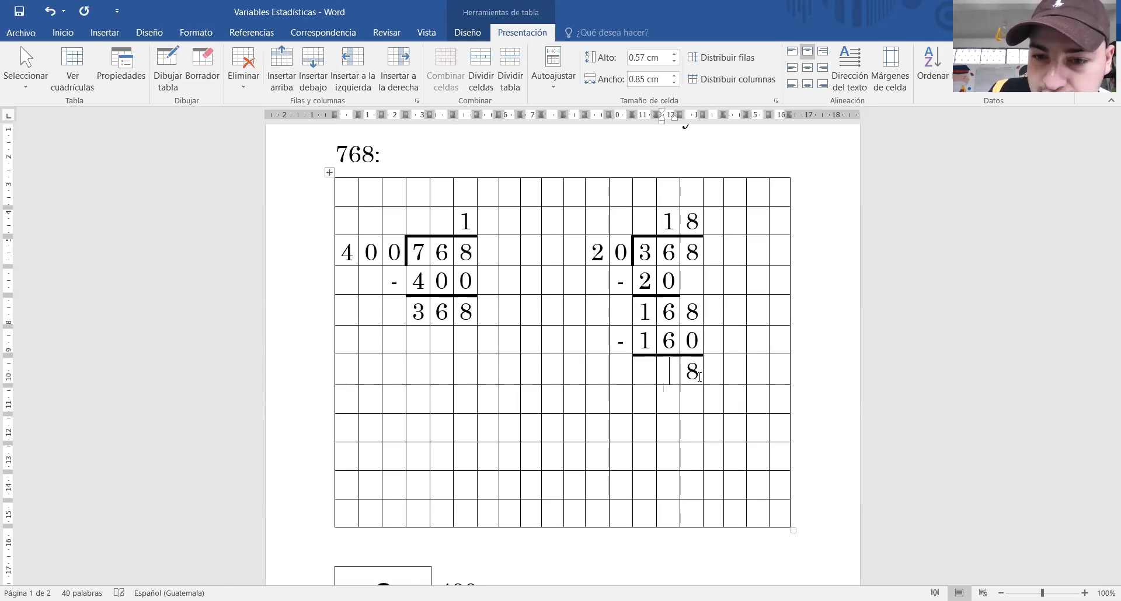
text(0)
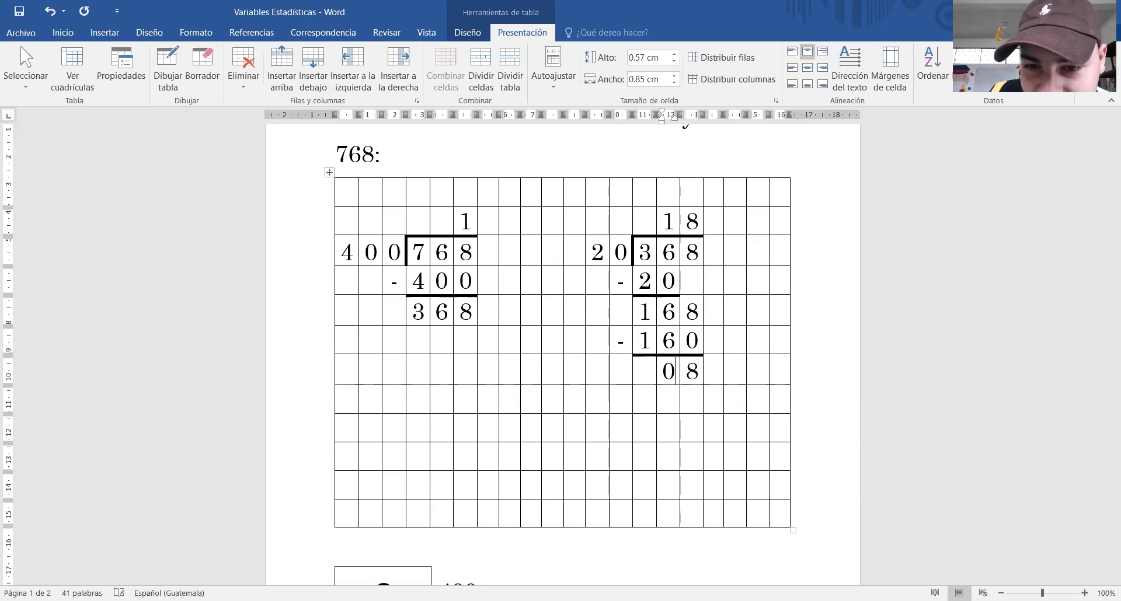
key(Left)
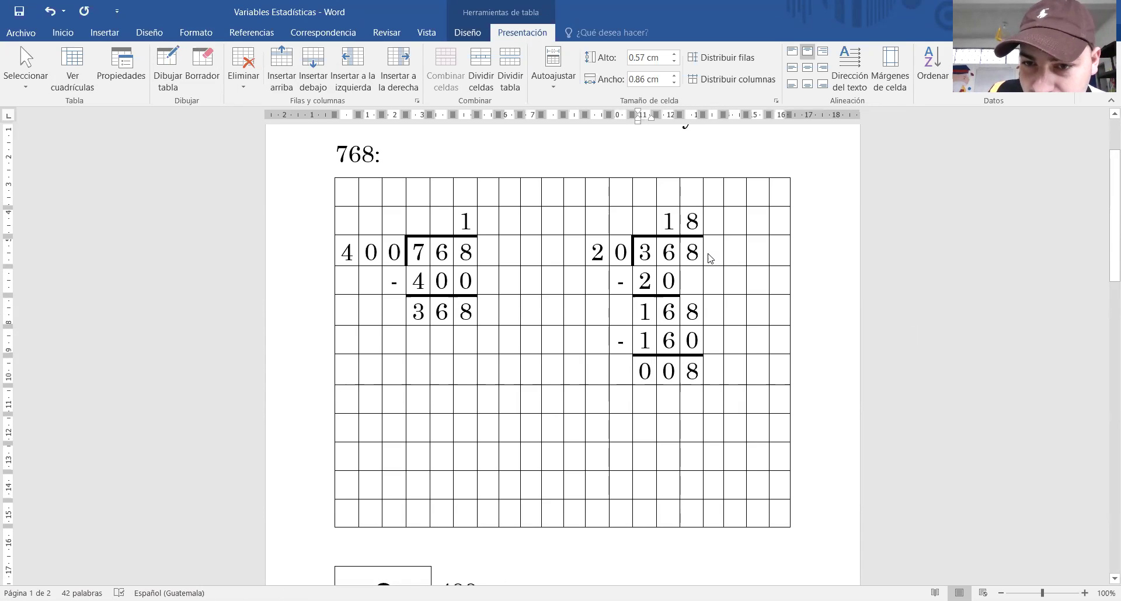
click(713, 251)
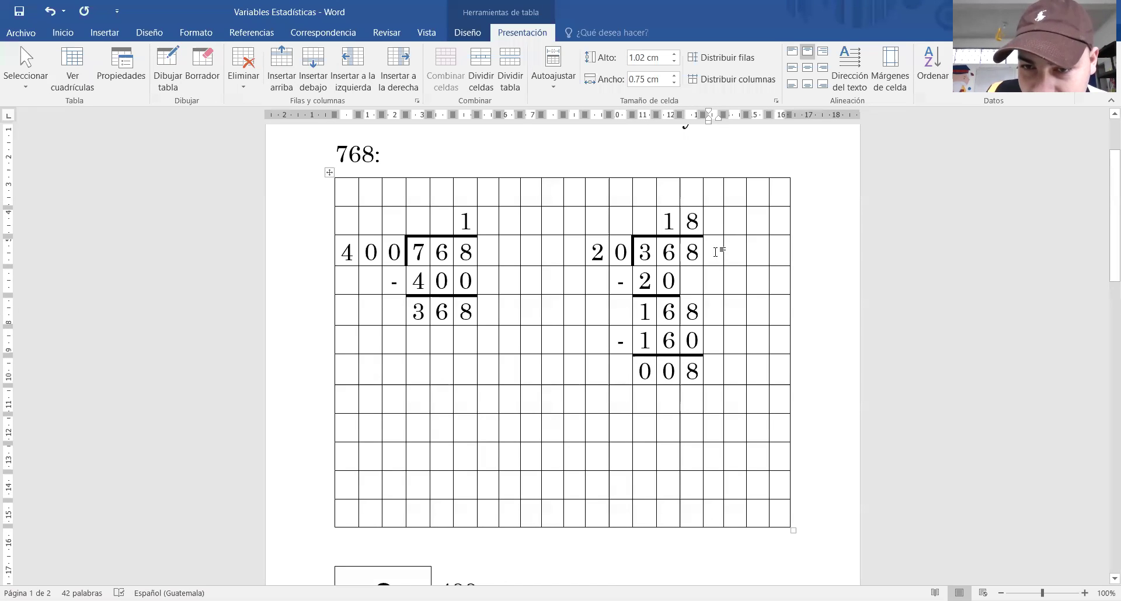
click(719, 367)
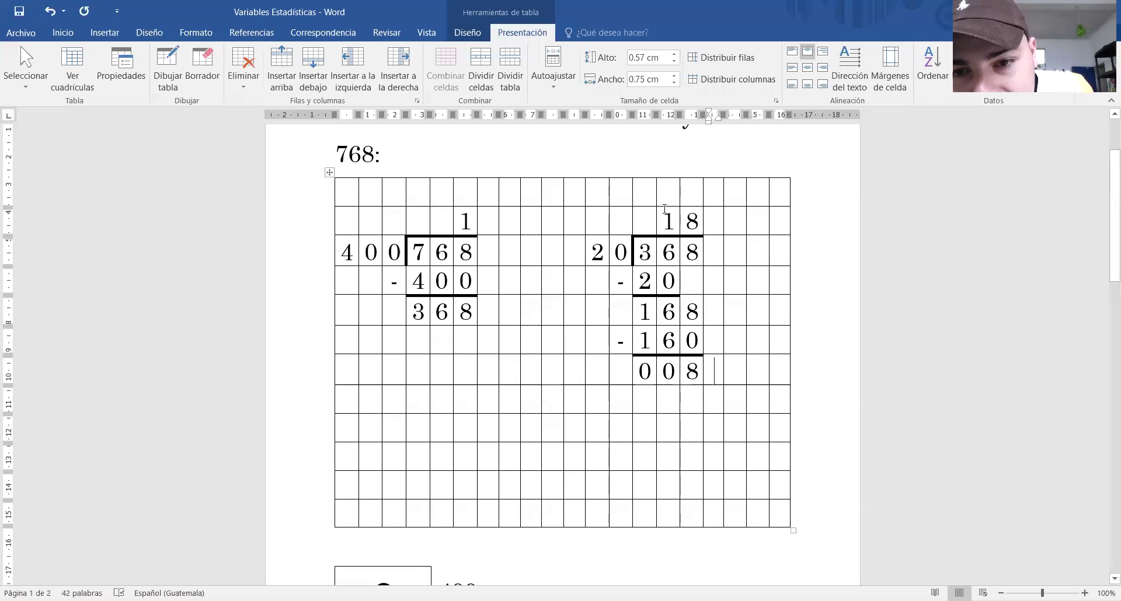
drag(664, 221, 680, 220)
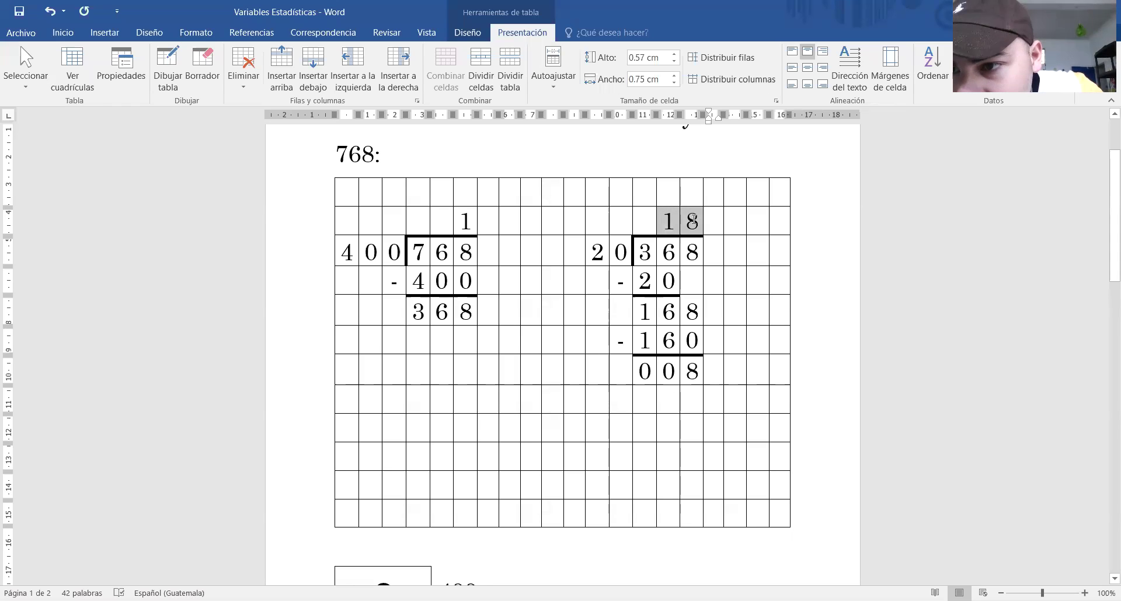
drag(693, 221, 692, 221)
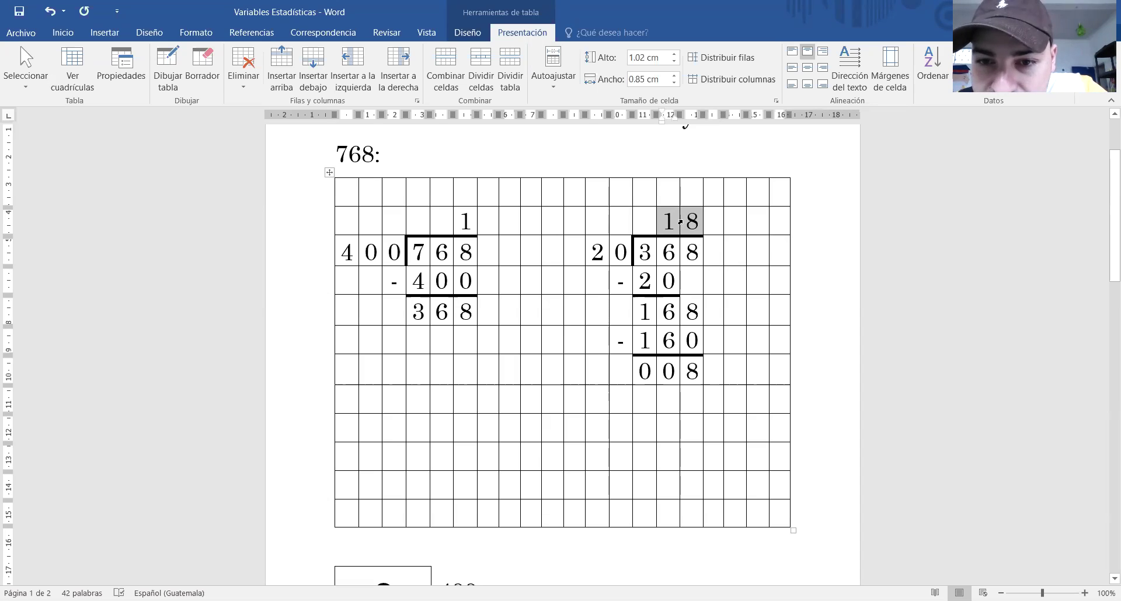
scroll(680, 224, down, 1)
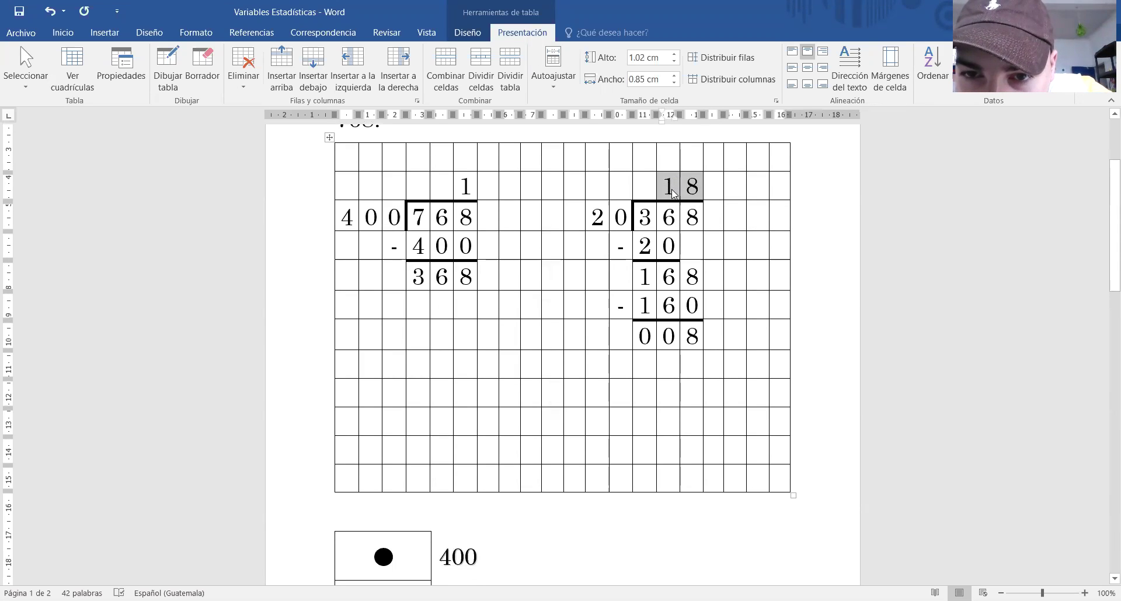
scroll(691, 197, down, 4)
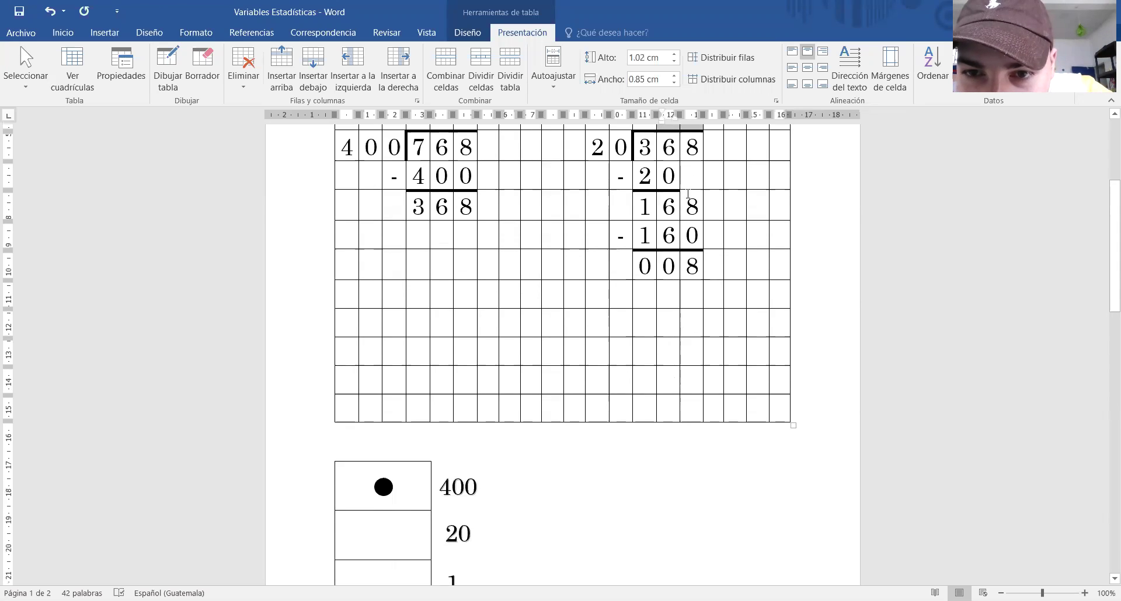
scroll(688, 194, up, 3)
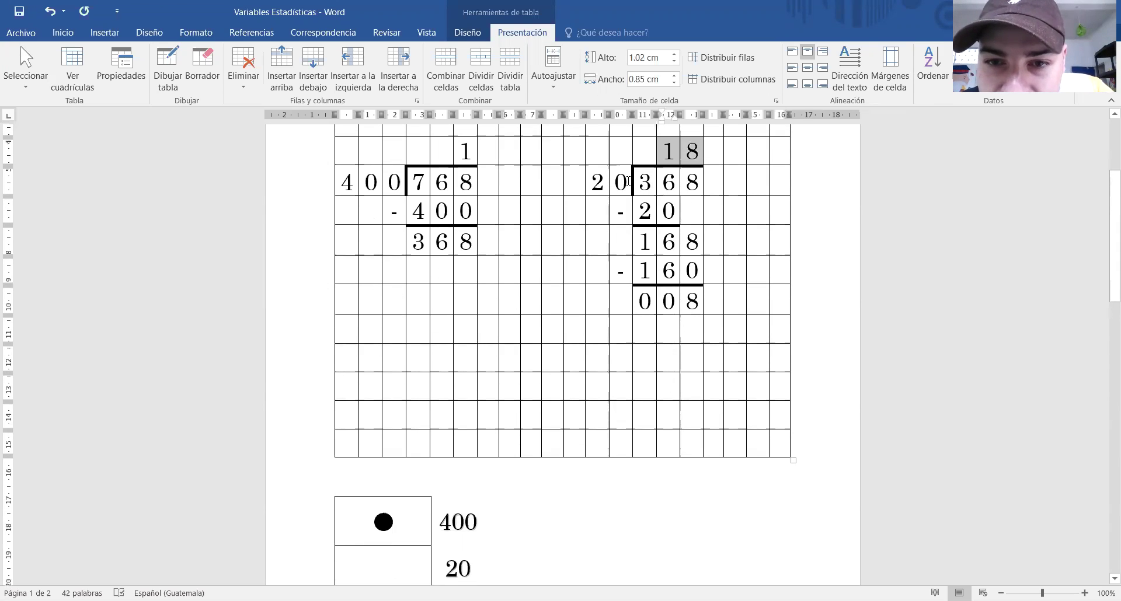
drag(627, 181, 595, 187)
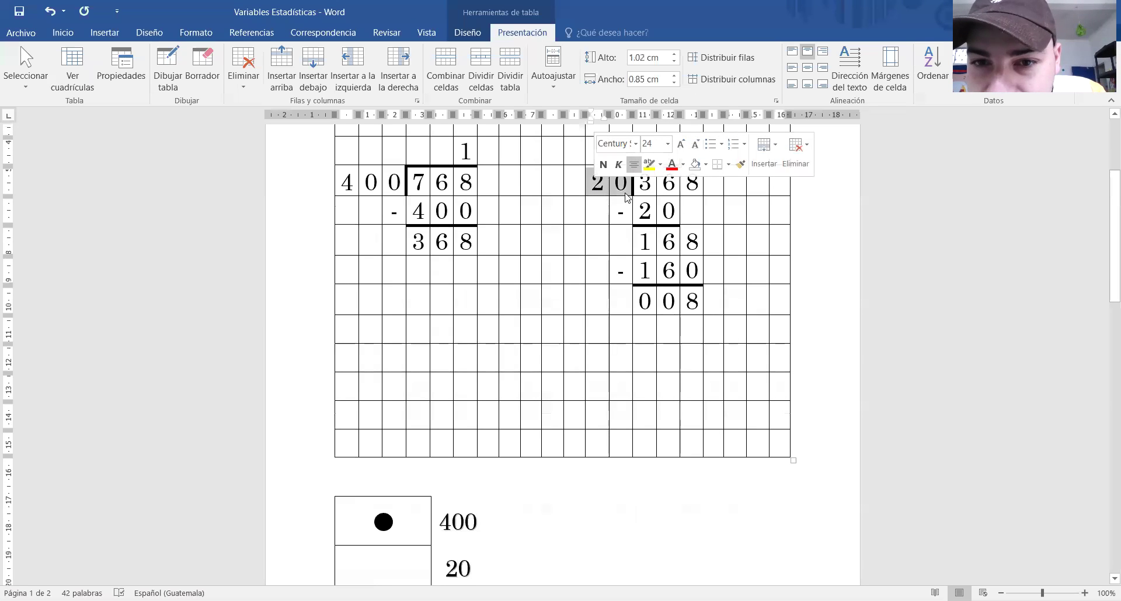
click(601, 219)
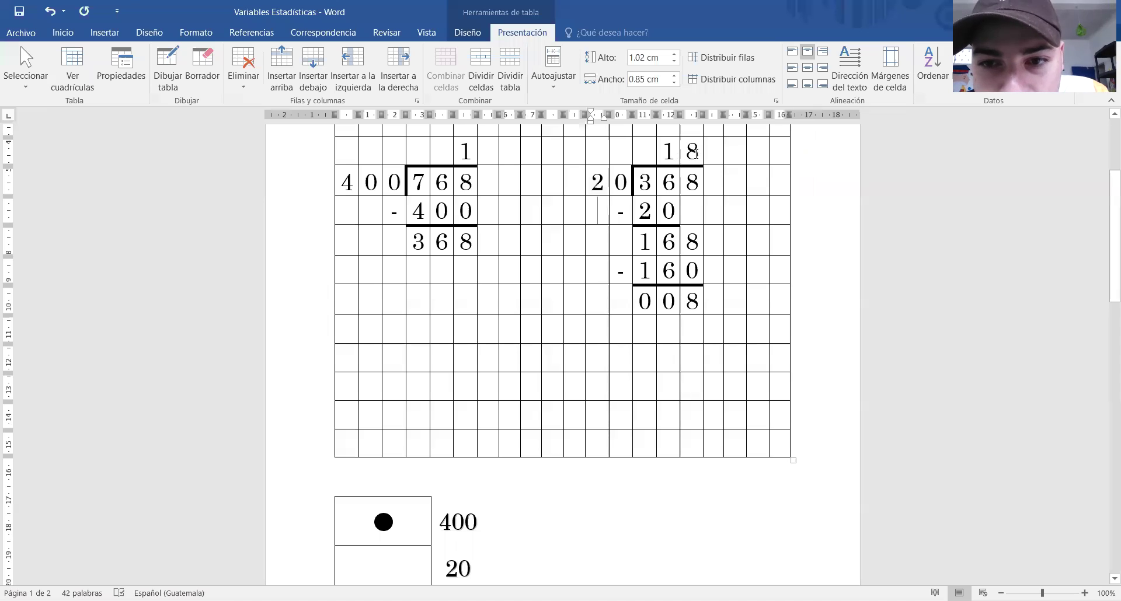
drag(696, 154, 671, 158)
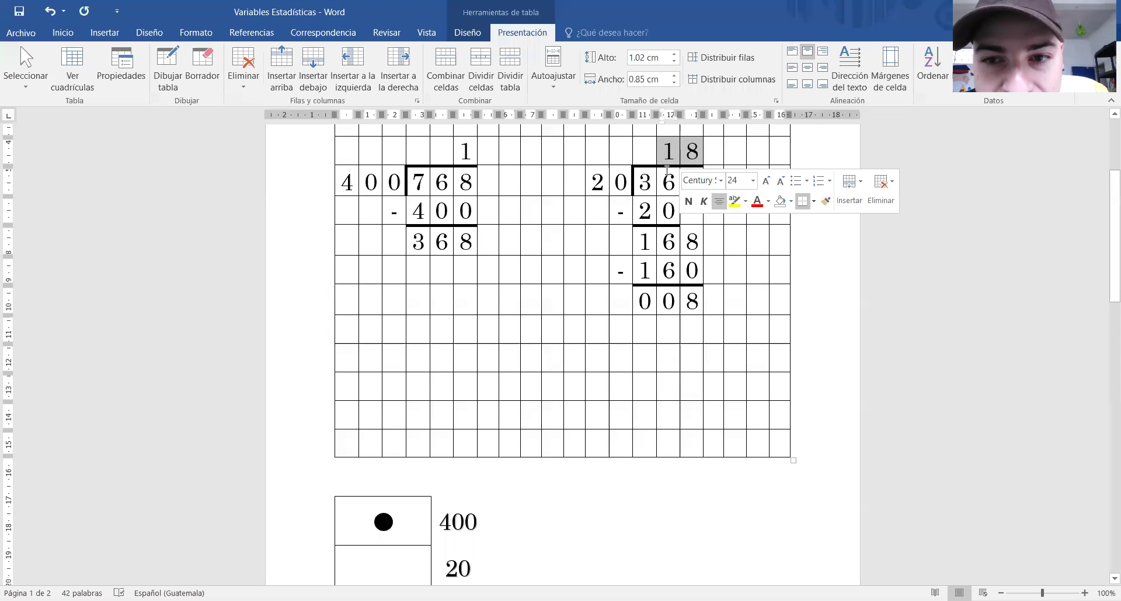
scroll(601, 203, down, 5)
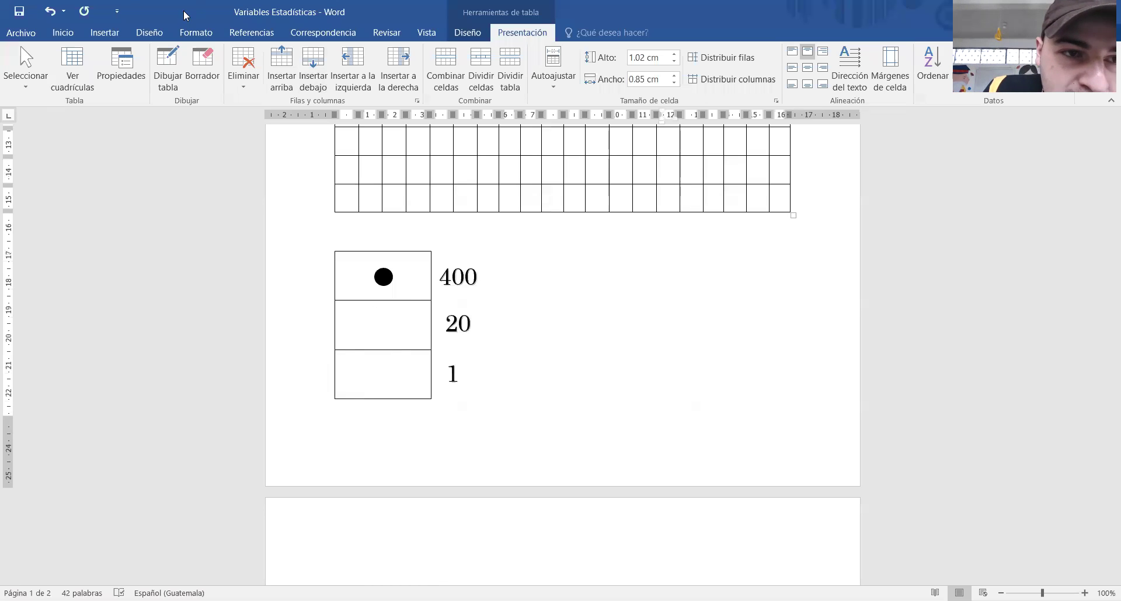
Step: Draw a thin rectangle bar in the 20-row cell and give it a solid black style
click(107, 35)
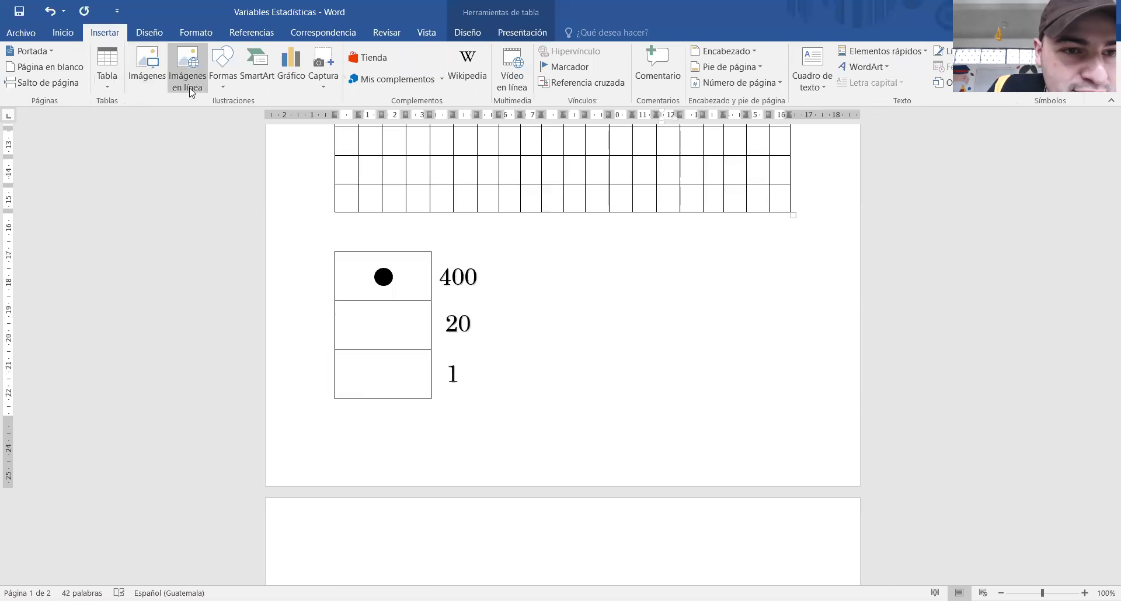
click(226, 70)
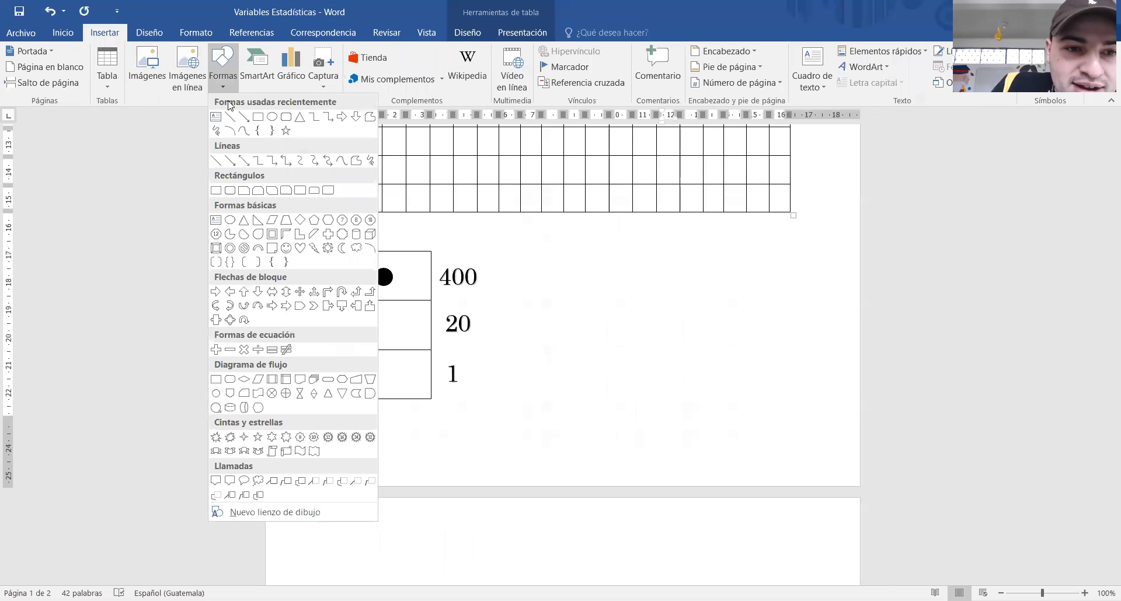
click(257, 117)
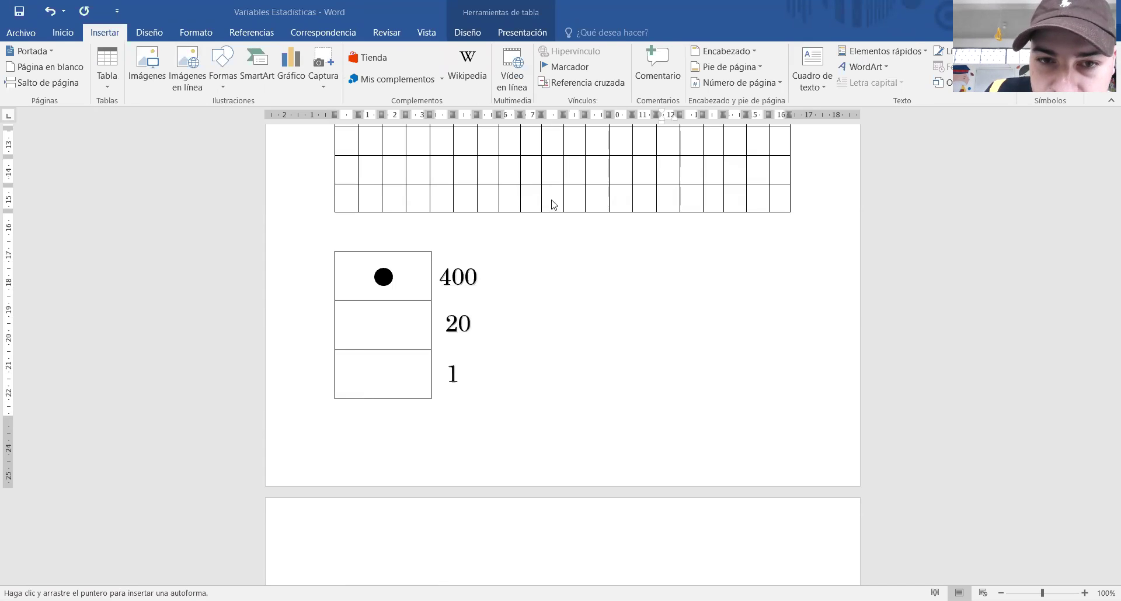
click(226, 69)
click(254, 118)
drag(352, 334, 414, 341)
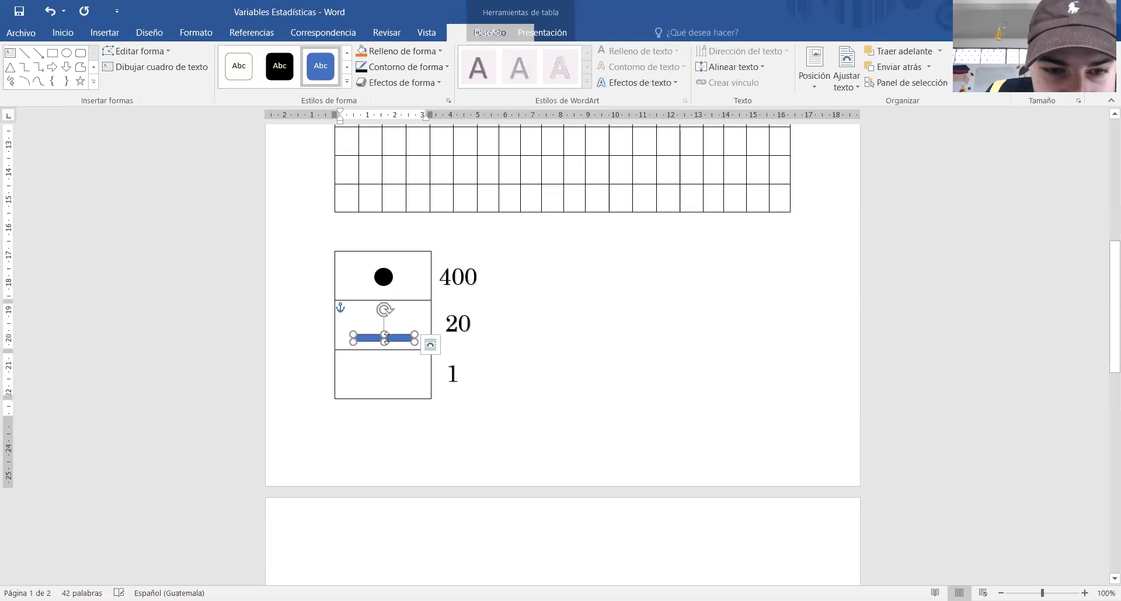
click(280, 65)
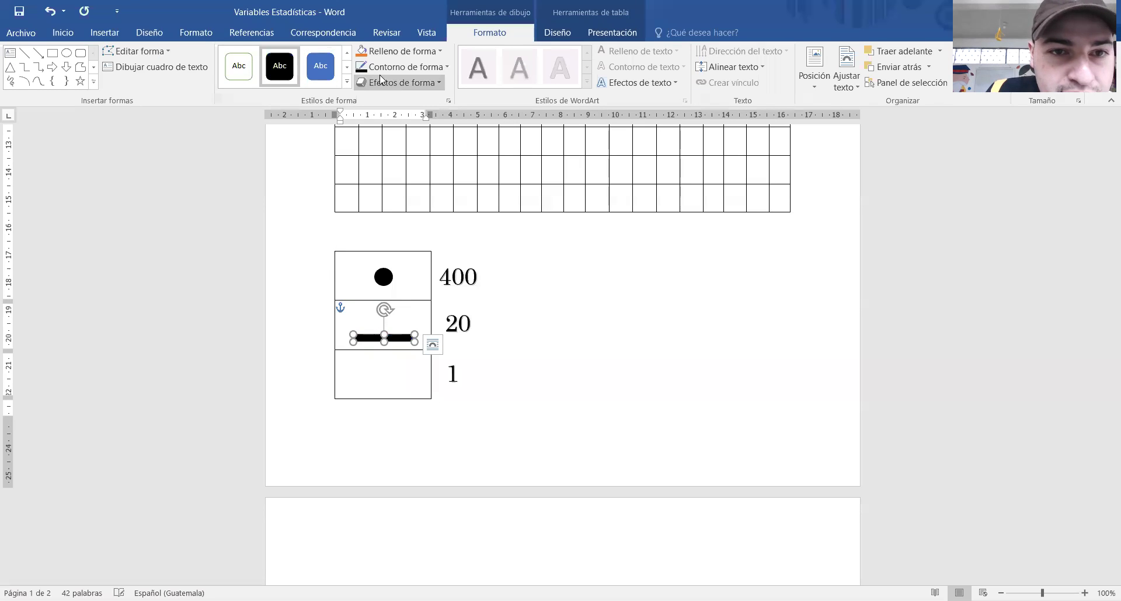
Step: Copy the black bar and paste two copies, stacking all three in the 20 row
right_click(399, 338)
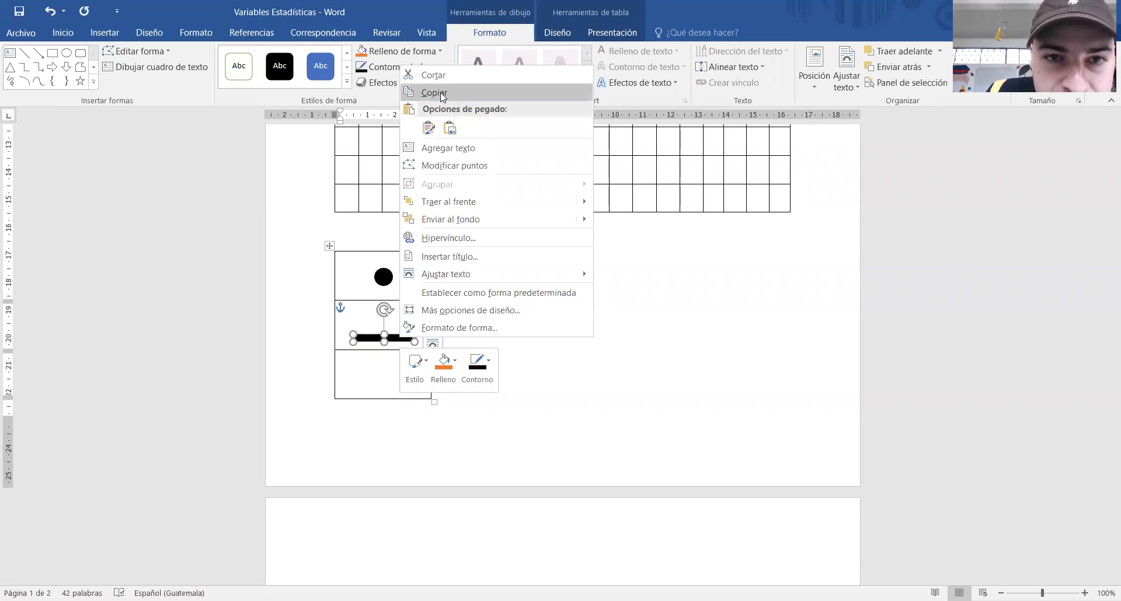
click(442, 94)
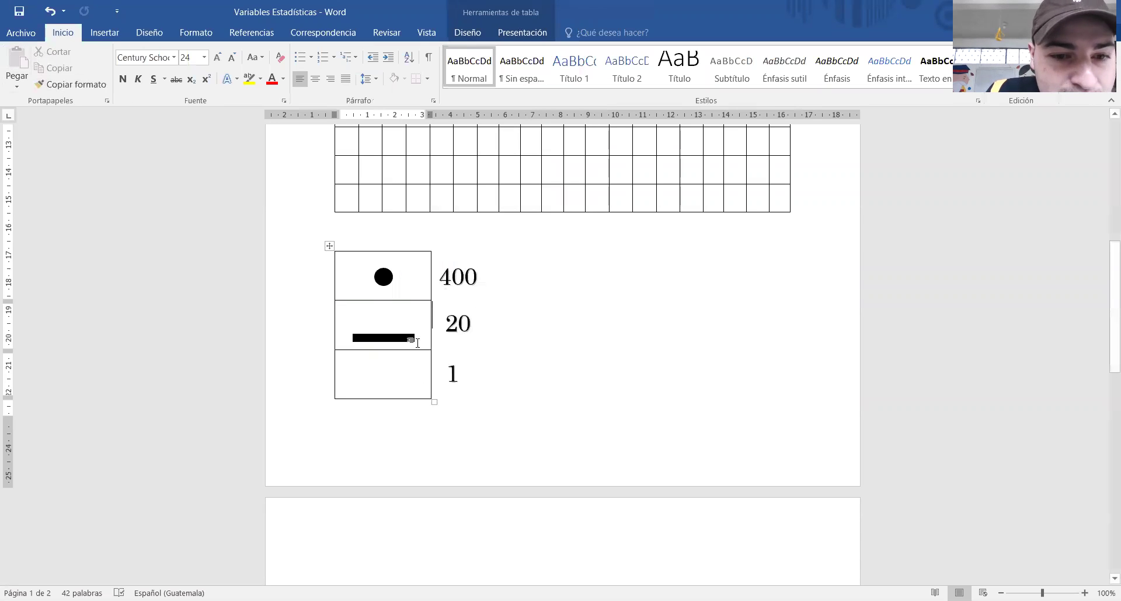
click(398, 376)
key(ctrl+v)
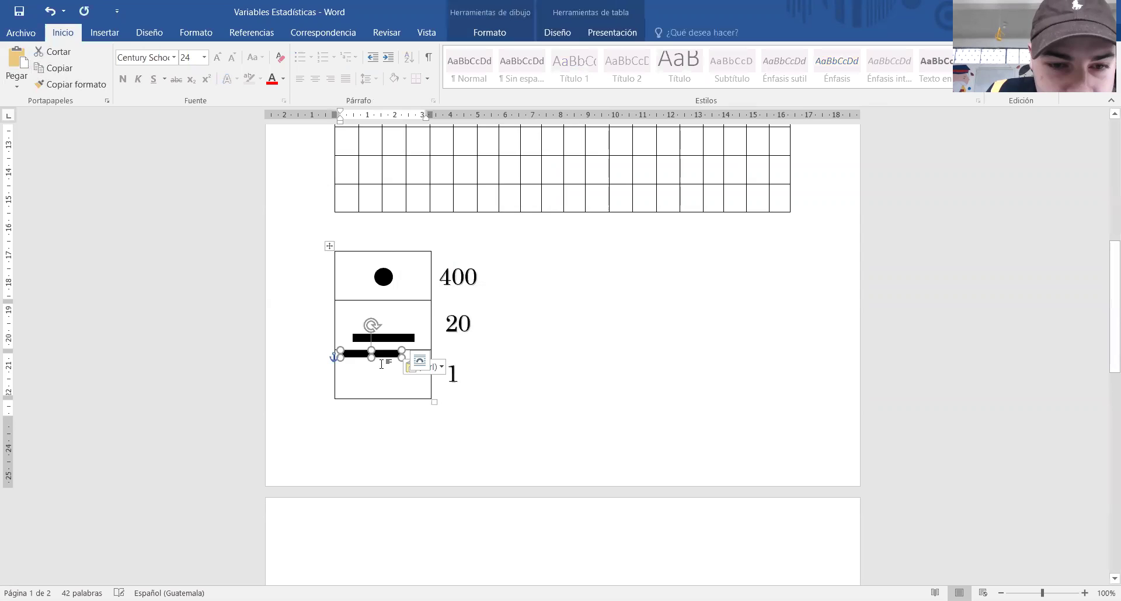
drag(384, 354, 396, 338)
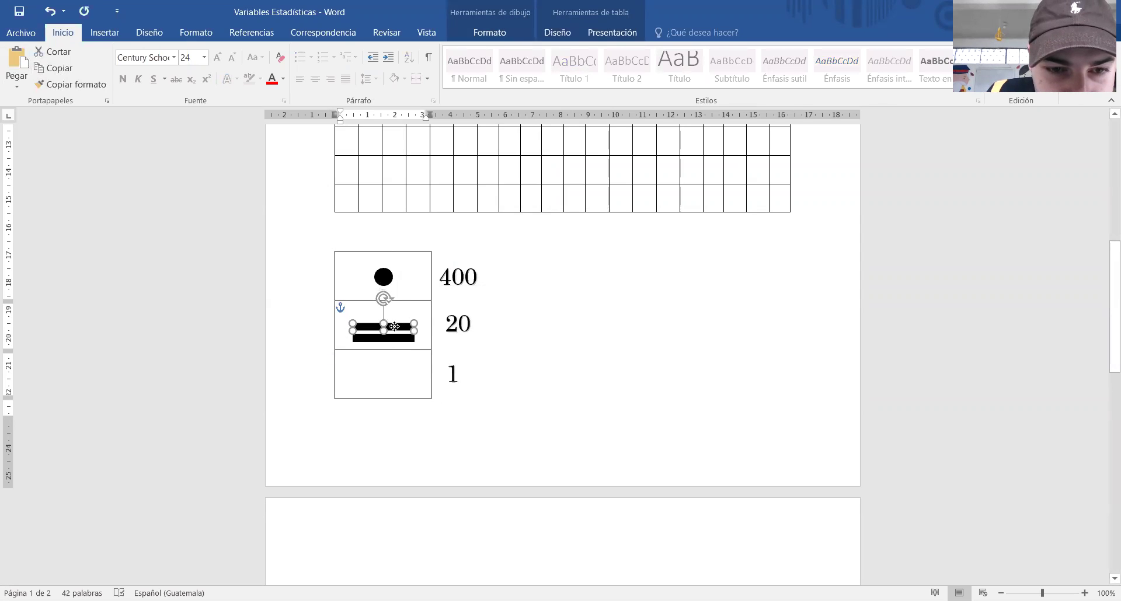
drag(396, 337, 396, 331)
click(392, 366)
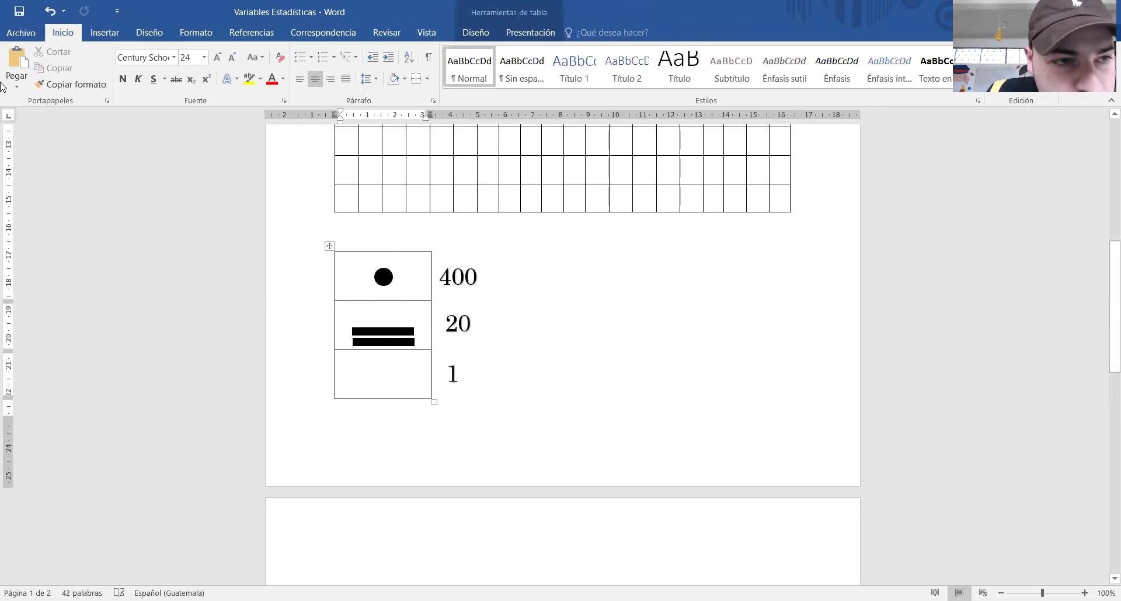
click(10, 62)
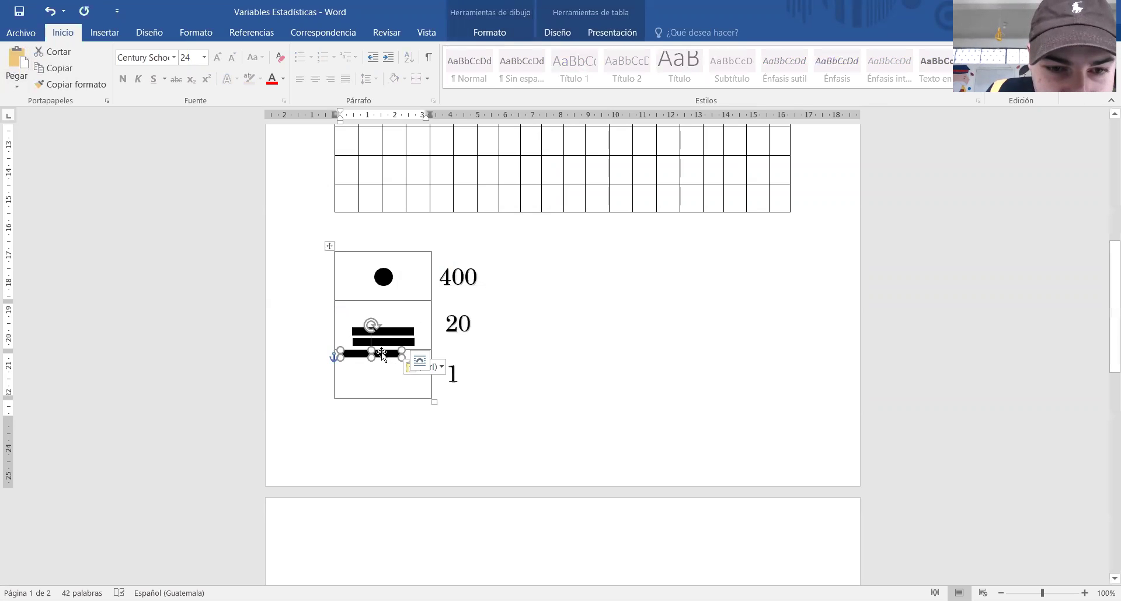
drag(381, 354, 393, 322)
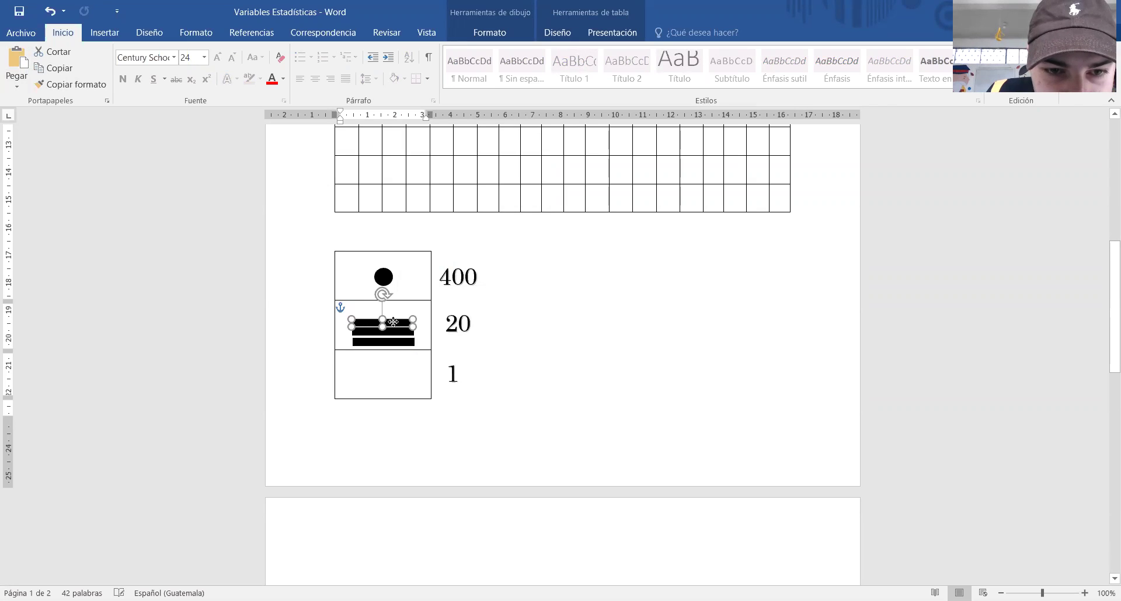
click(388, 276)
Step: Paste two copies of the 400-cell dot, shrink them and place them above the 20-row bars
right_click(388, 277)
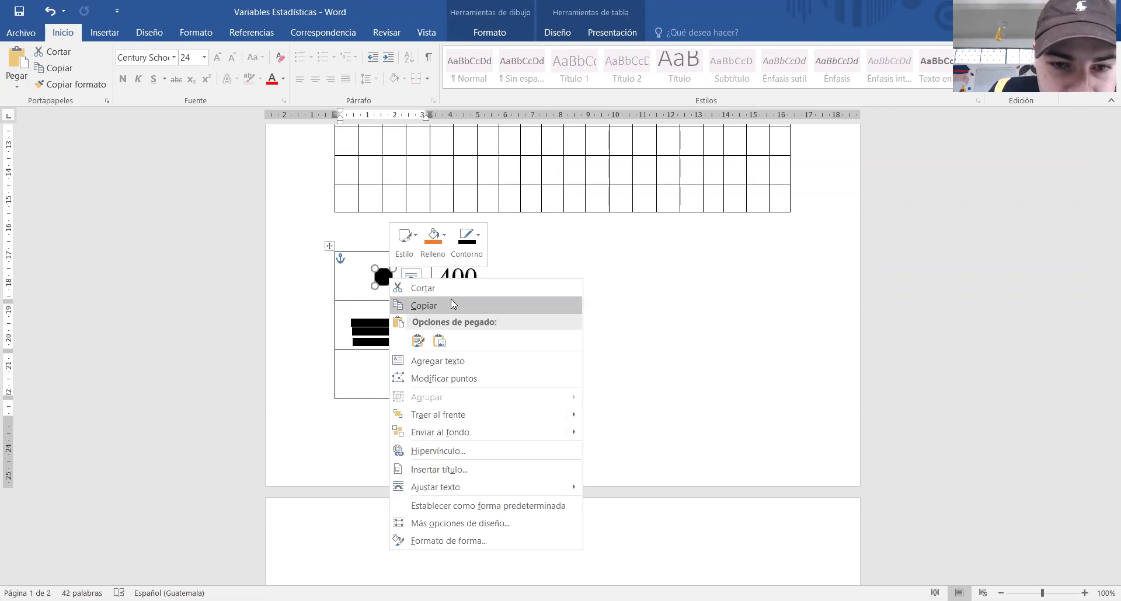
key(Escape)
key(Escape)
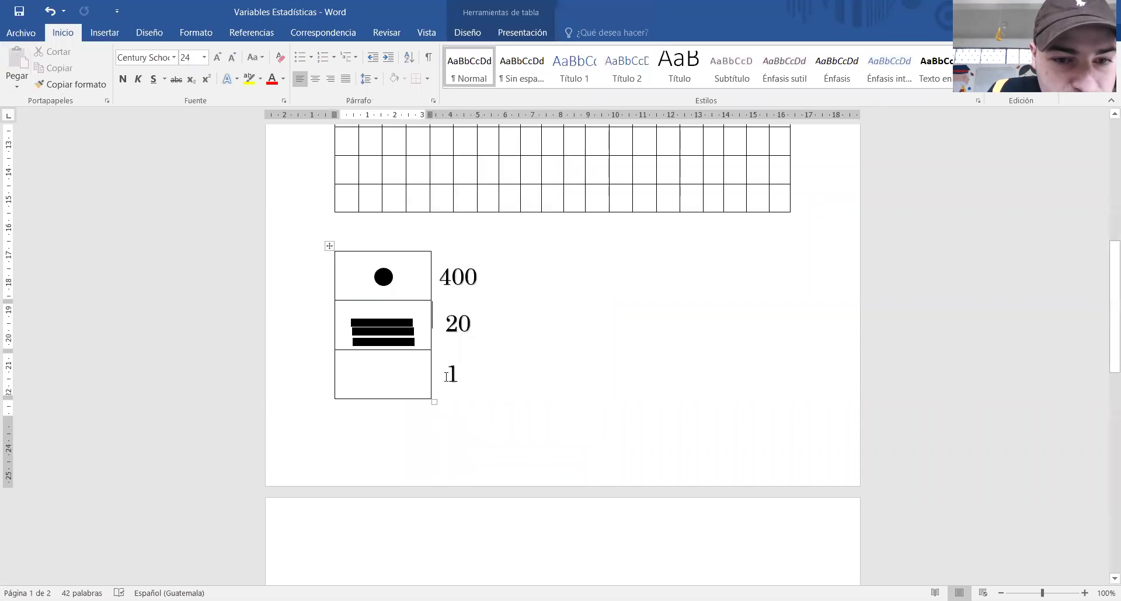
click(391, 374)
key(ctrl+v)
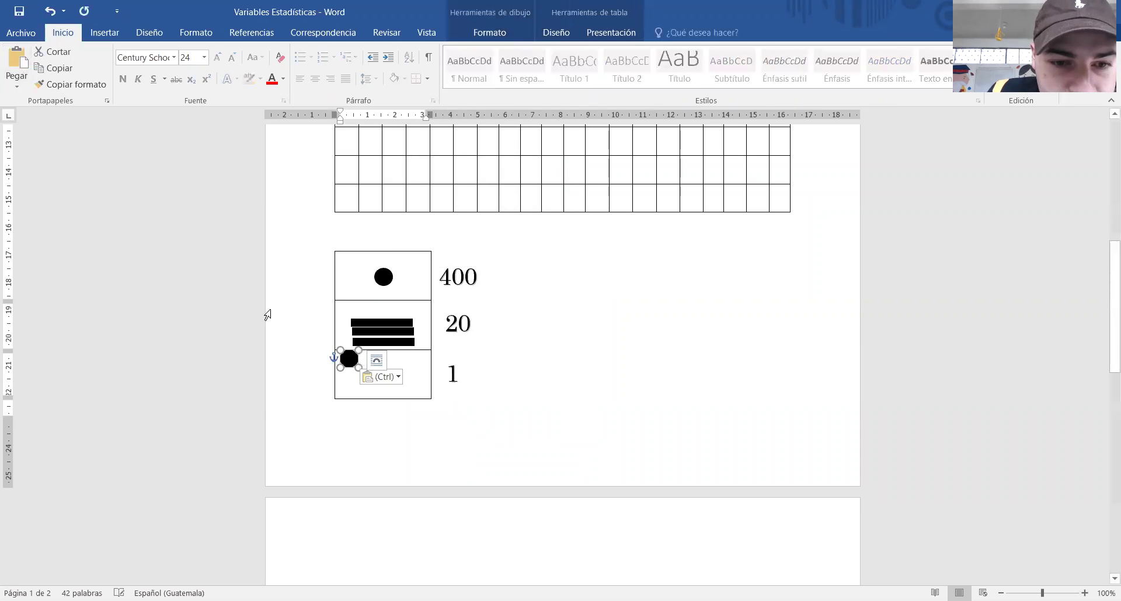
drag(354, 366, 364, 308)
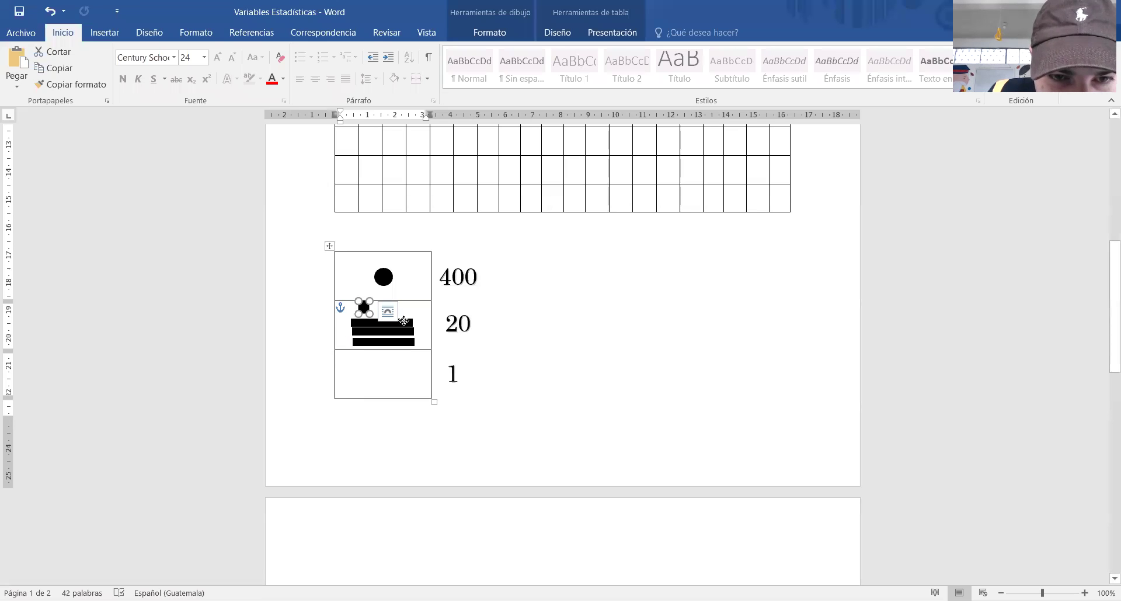
click(379, 376)
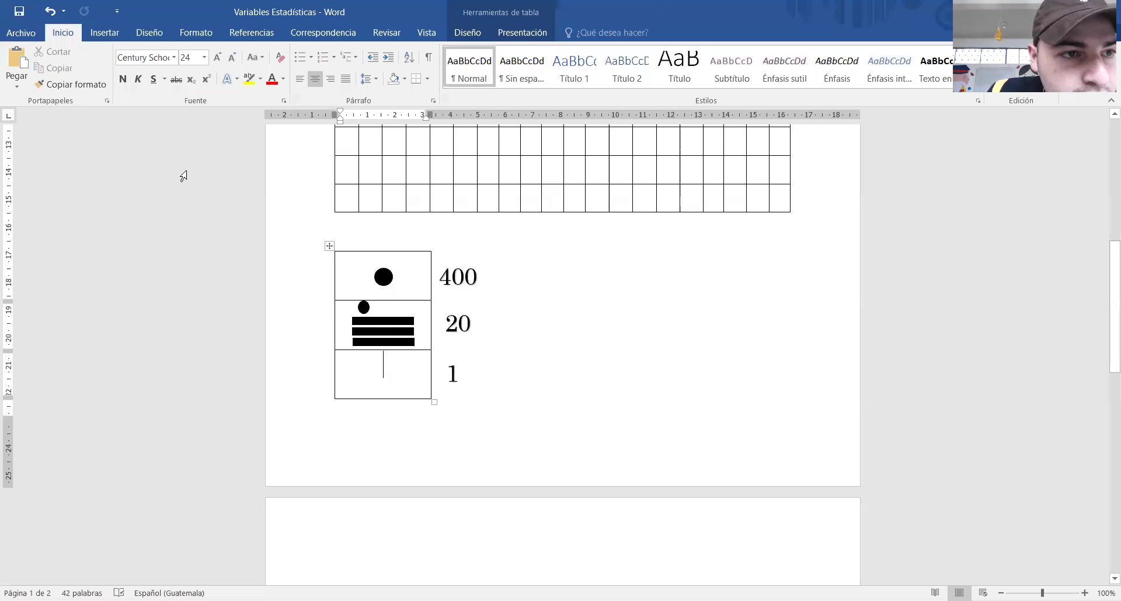
click(17, 61)
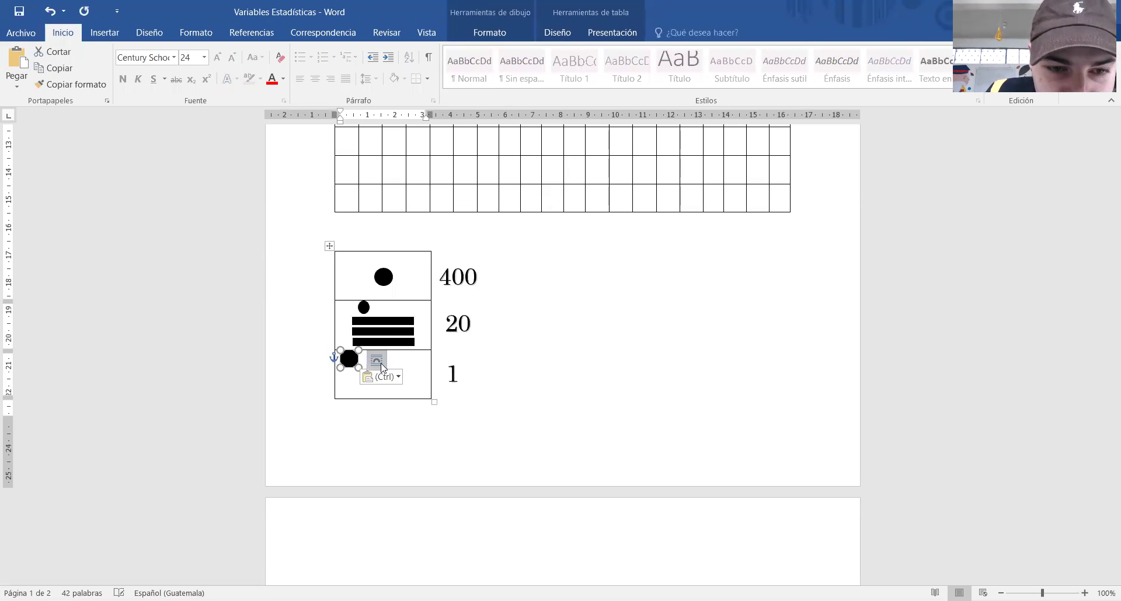
drag(358, 350, 355, 353)
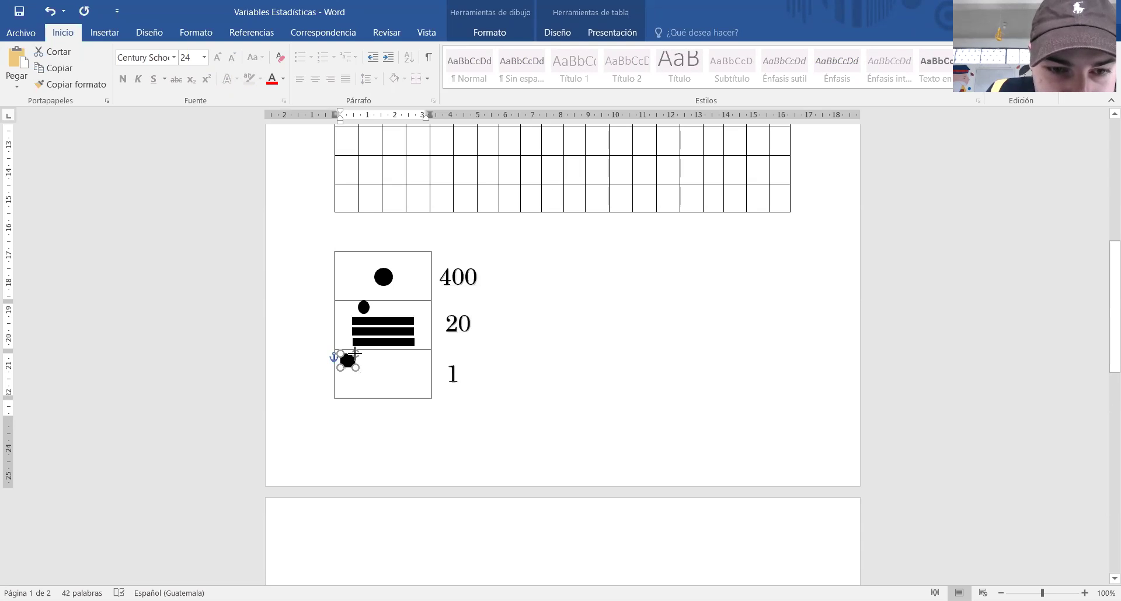
drag(347, 360, 382, 305)
click(385, 373)
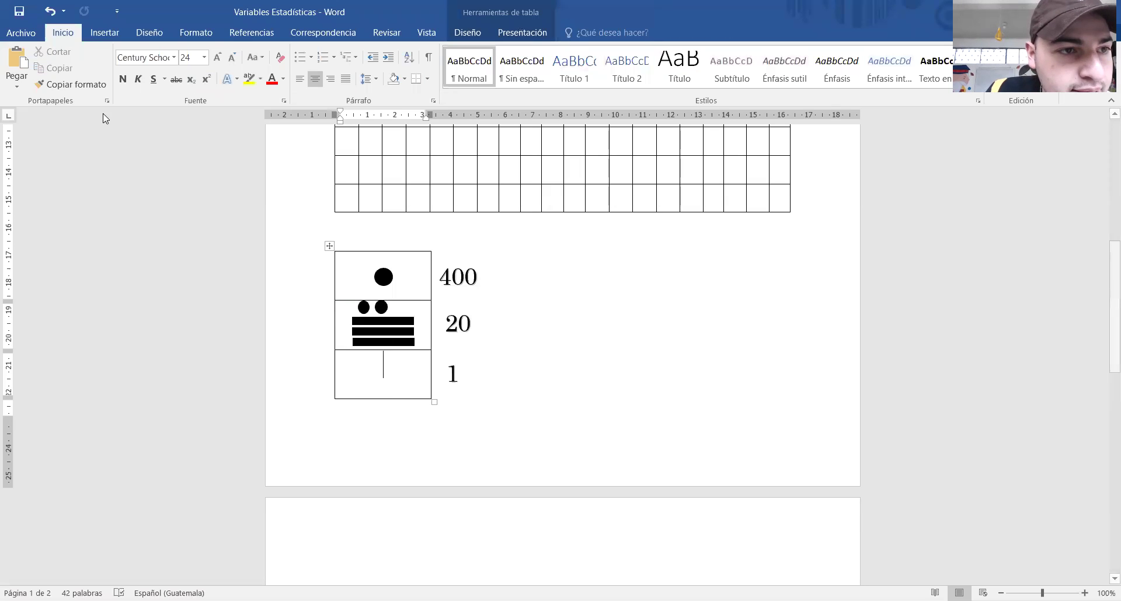
Step: Paste a third dot, shrunk to match, above the bars to complete the numeral 18
click(20, 32)
key(Escape)
click(19, 63)
drag(358, 368, 401, 308)
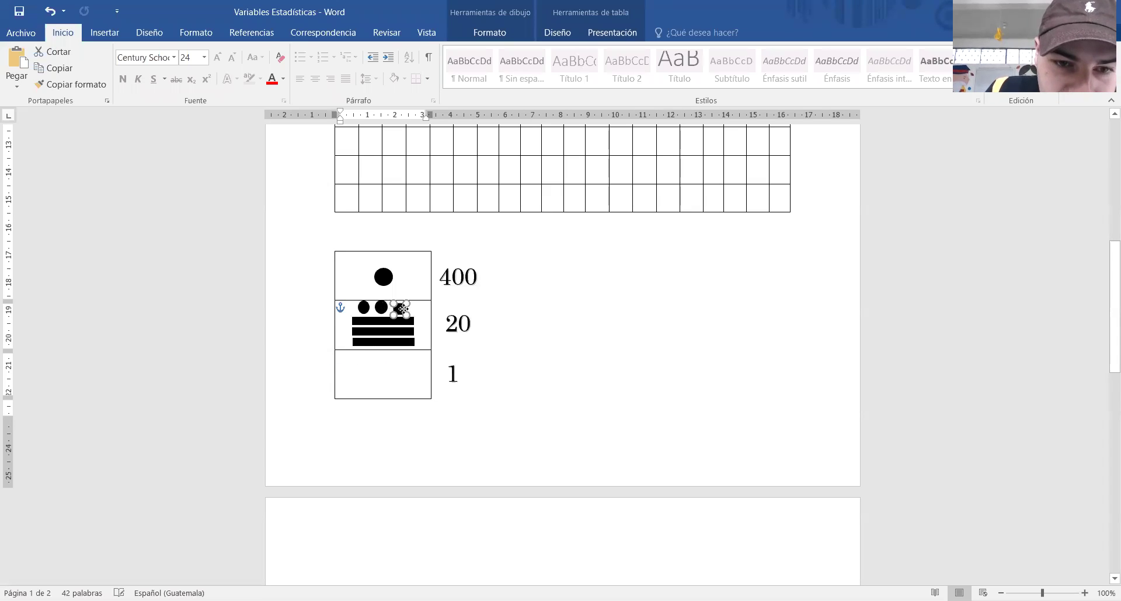
click(520, 347)
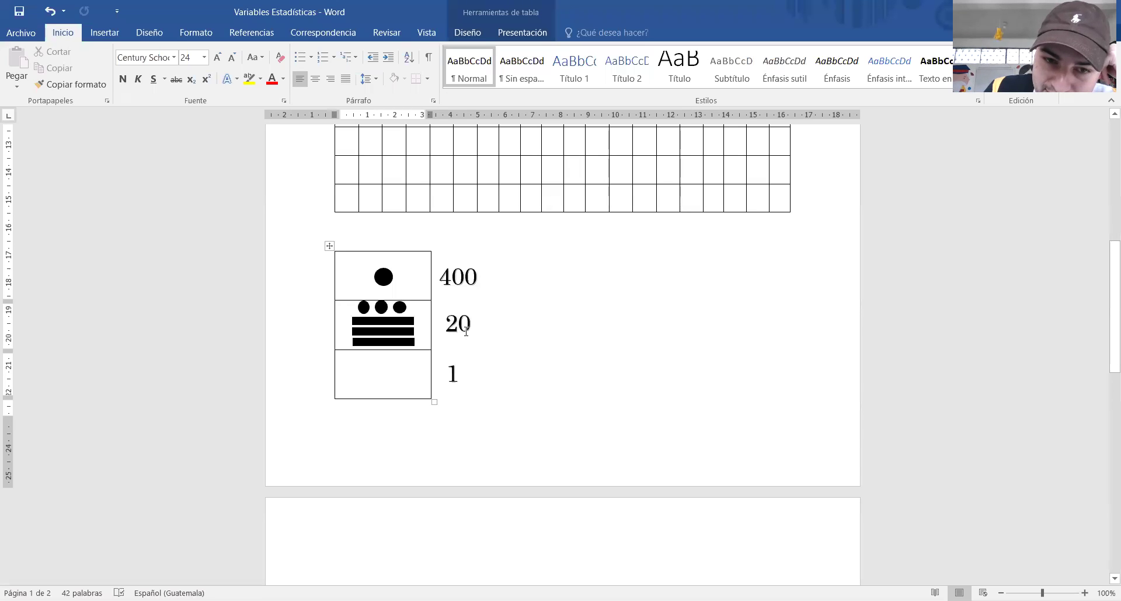
click(466, 331)
scroll(558, 325, up, 10)
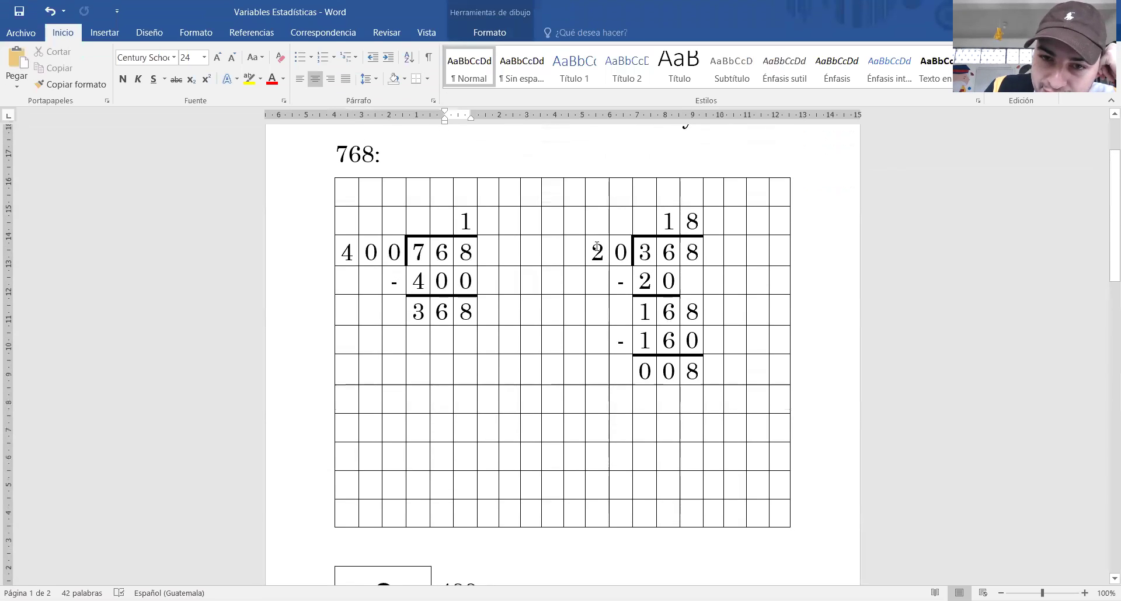
drag(596, 247, 625, 252)
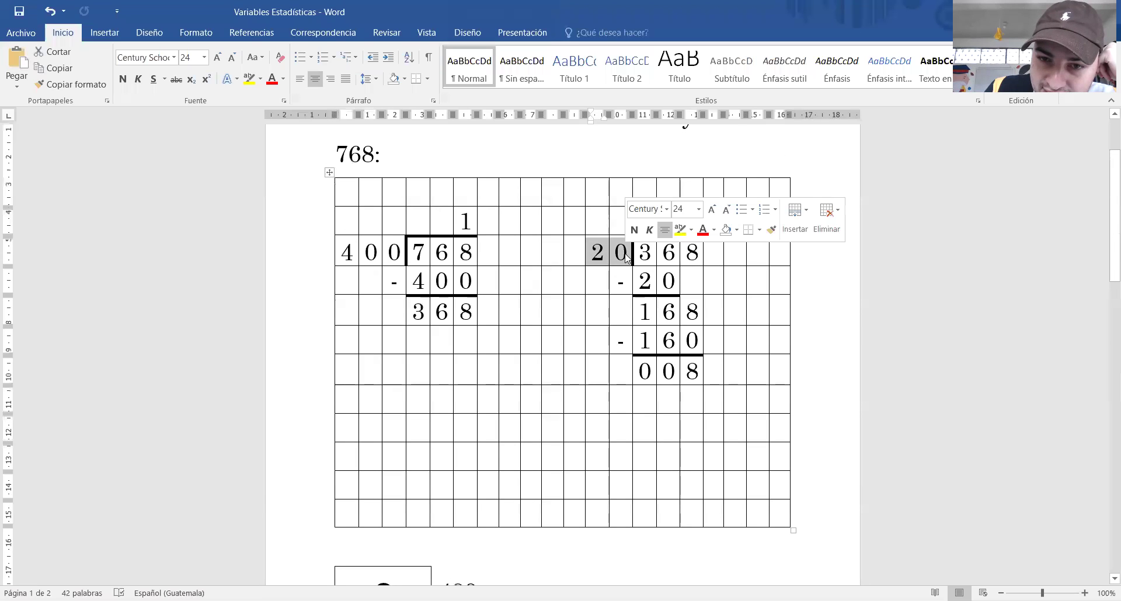
scroll(625, 252, down, 2)
scroll(469, 411, down, 4)
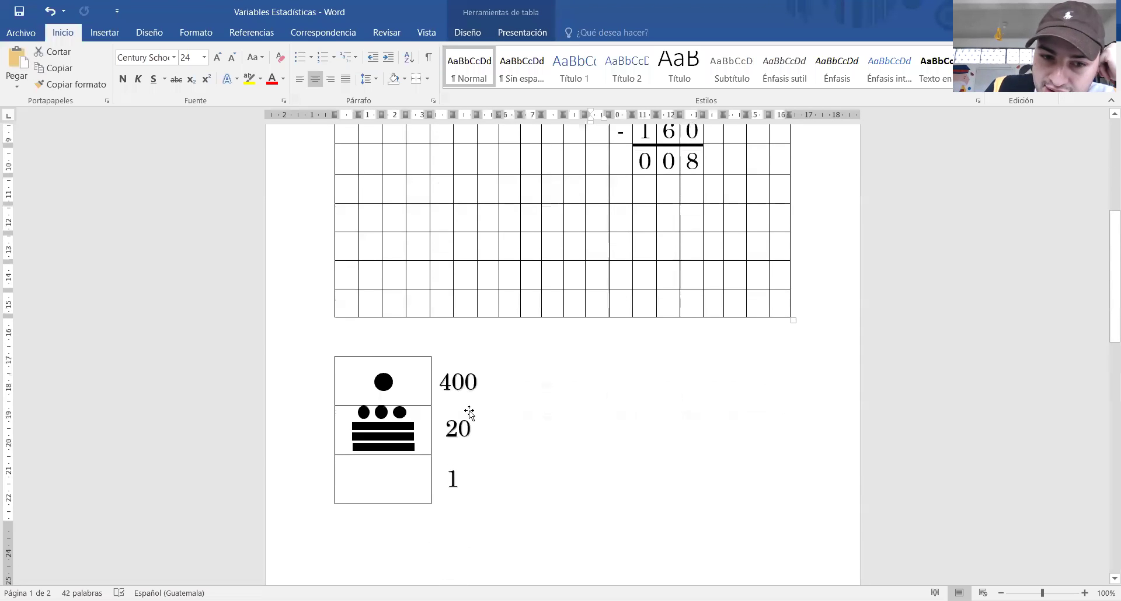
scroll(412, 420, up, 3)
scroll(412, 420, up, 1)
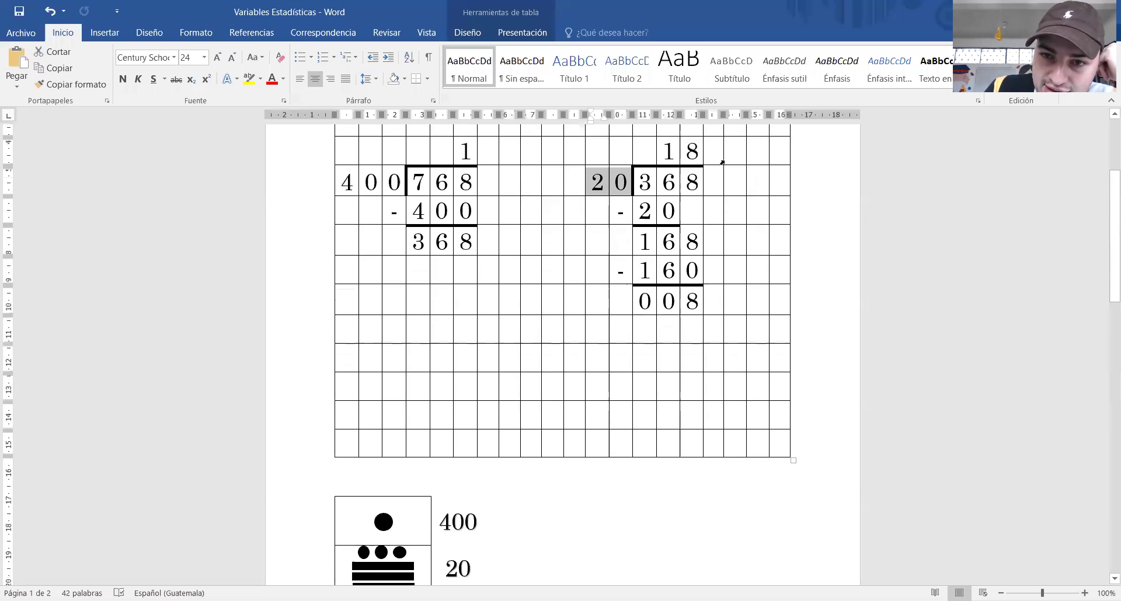
scroll(392, 426, down, 5)
scroll(392, 426, down, 1)
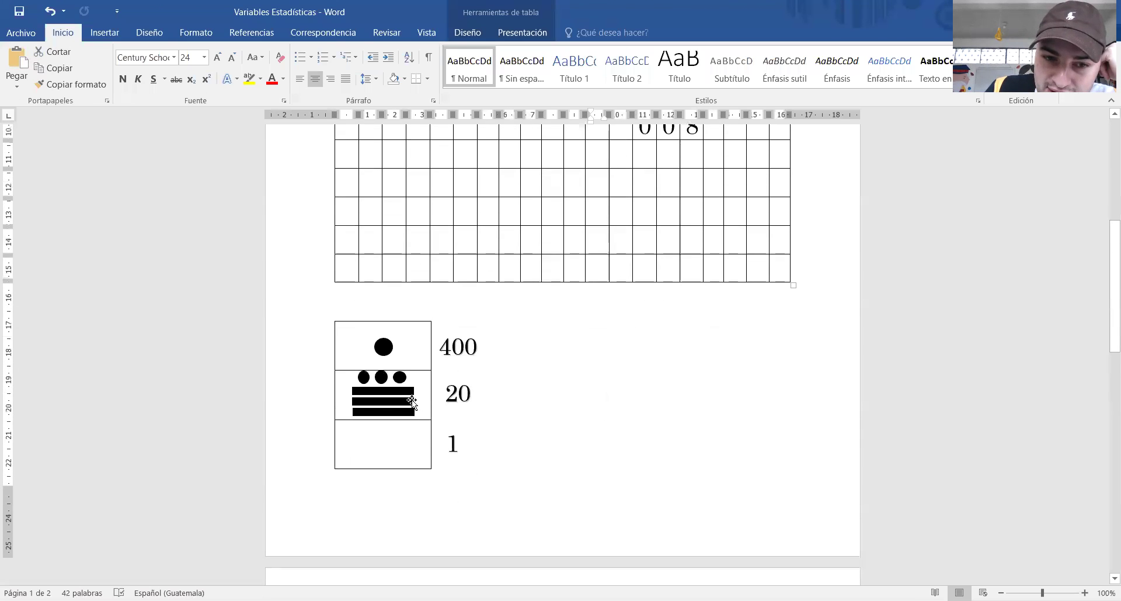
scroll(713, 396, up, 5)
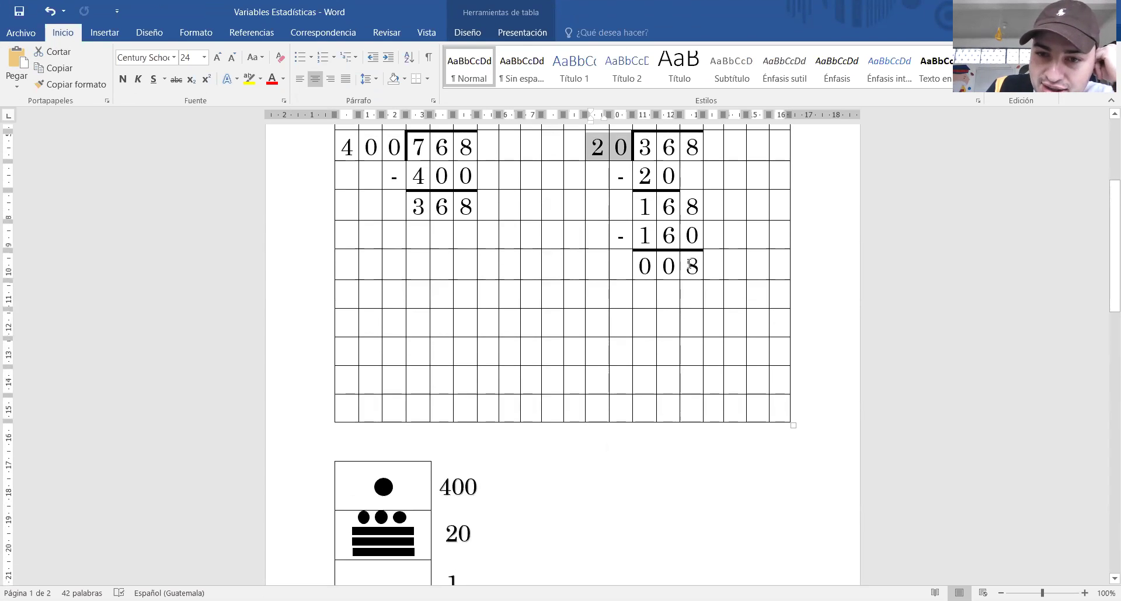
drag(691, 271, 699, 267)
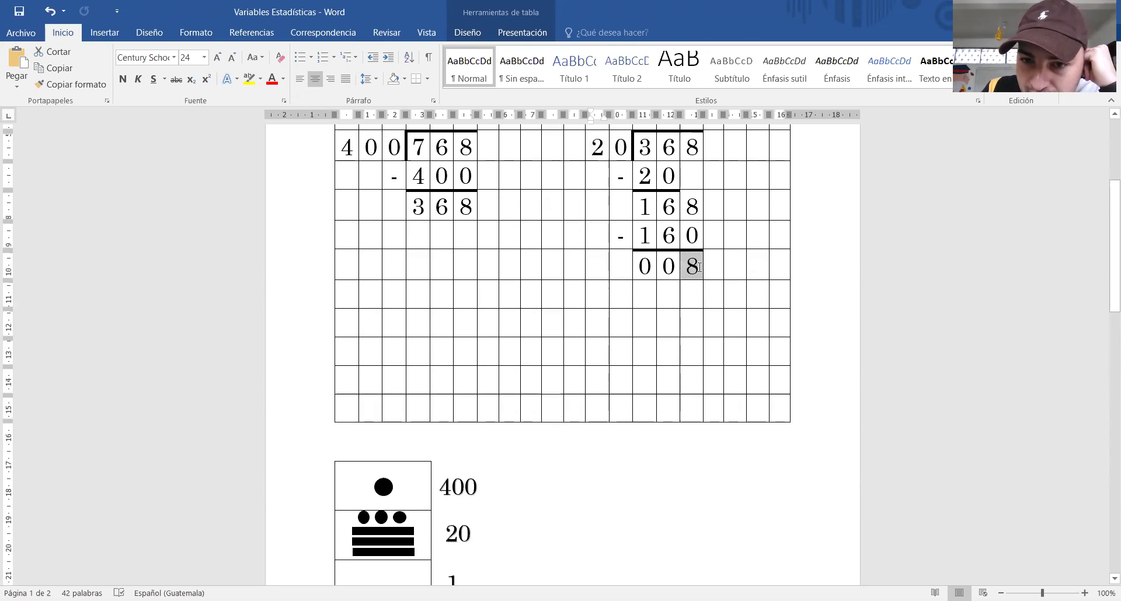
scroll(694, 295, up, 1)
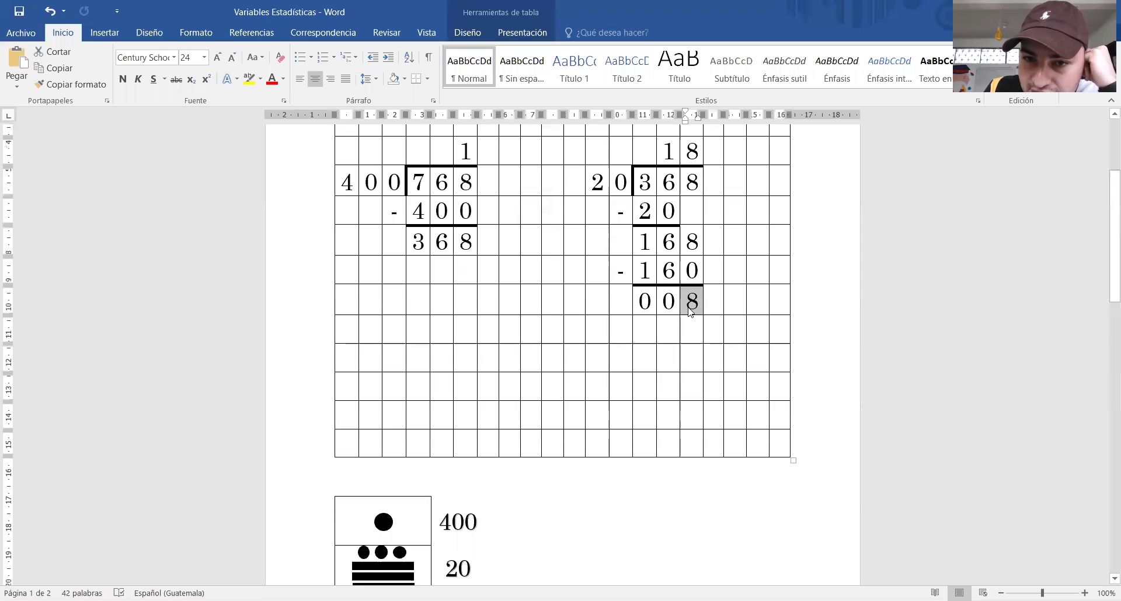
Step: Type the leftover 8 in an empty cell and draw the division bracket lines around it
click(416, 357)
text(8)
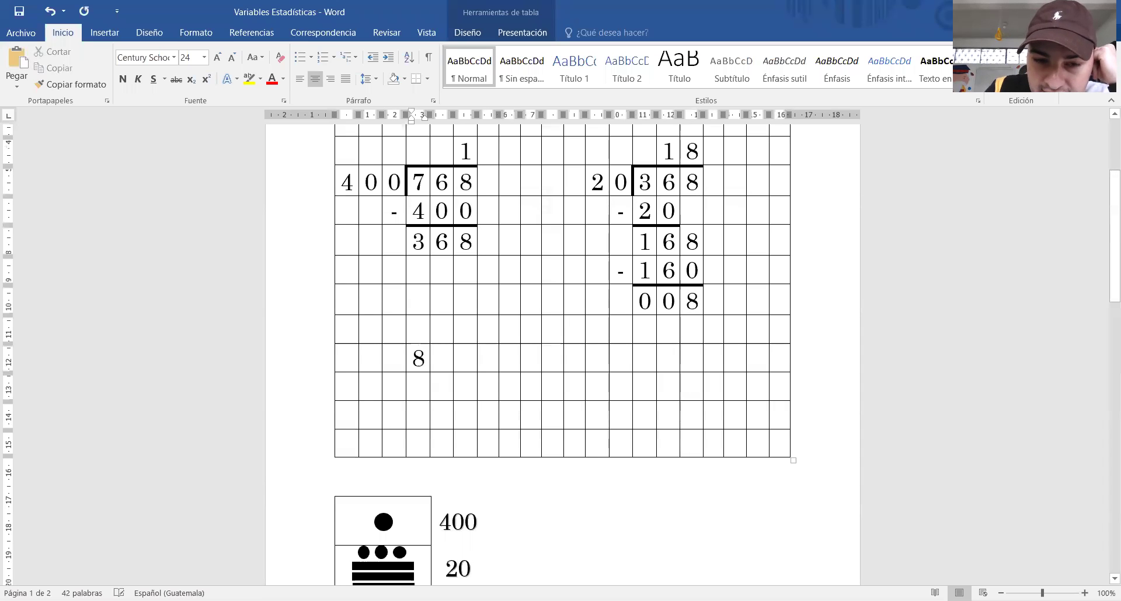
click(427, 79)
click(445, 315)
drag(408, 345, 406, 401)
key(ctrl+z)
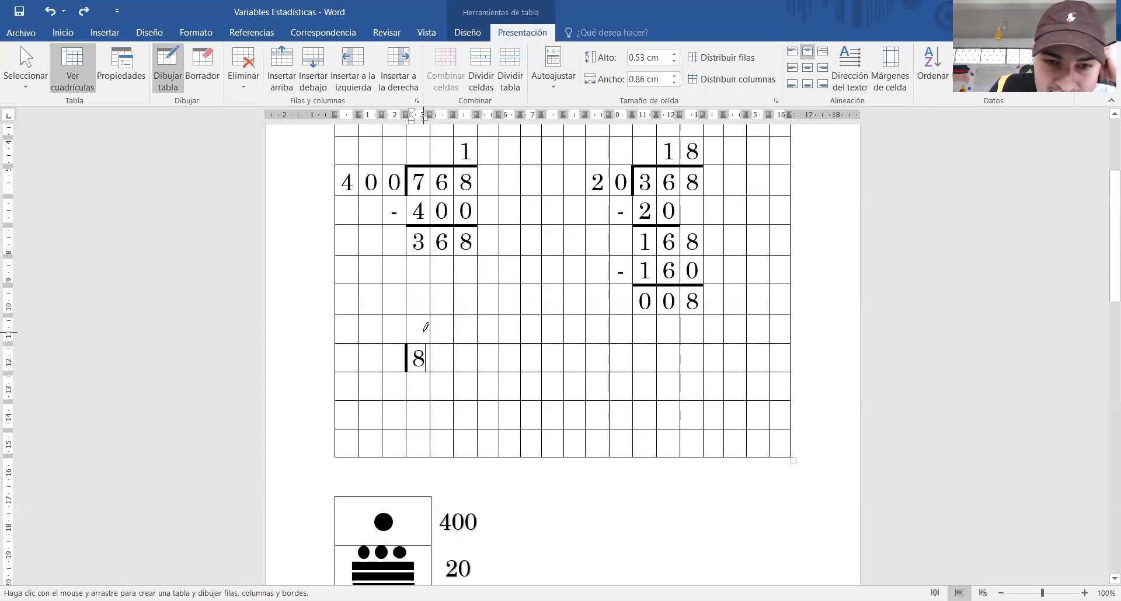
click(427, 344)
scroll(453, 356, down, 2)
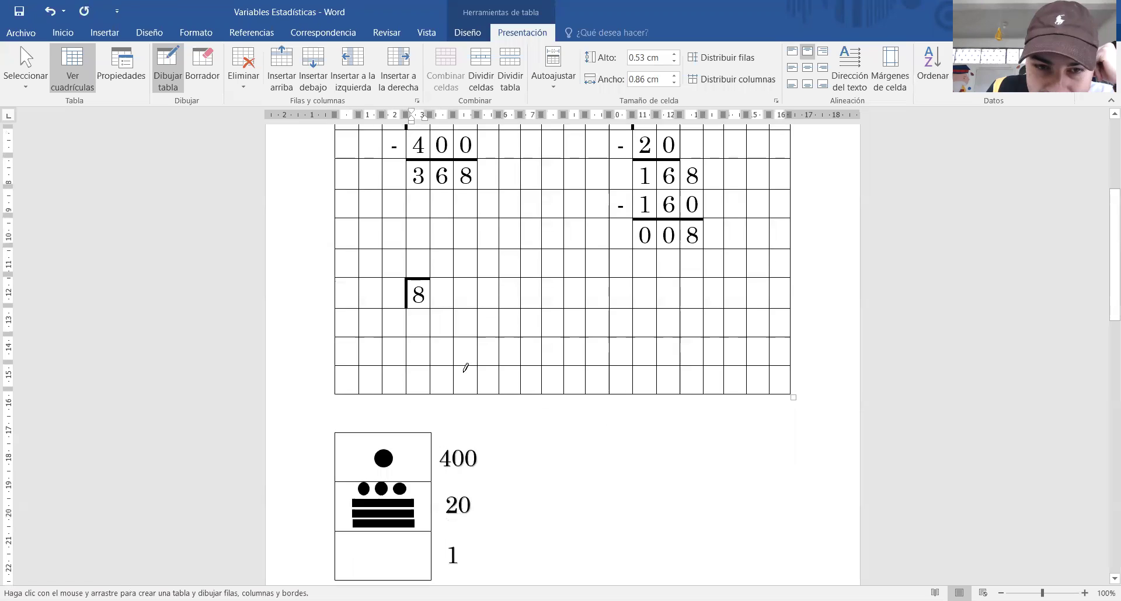
scroll(449, 471, down, 2)
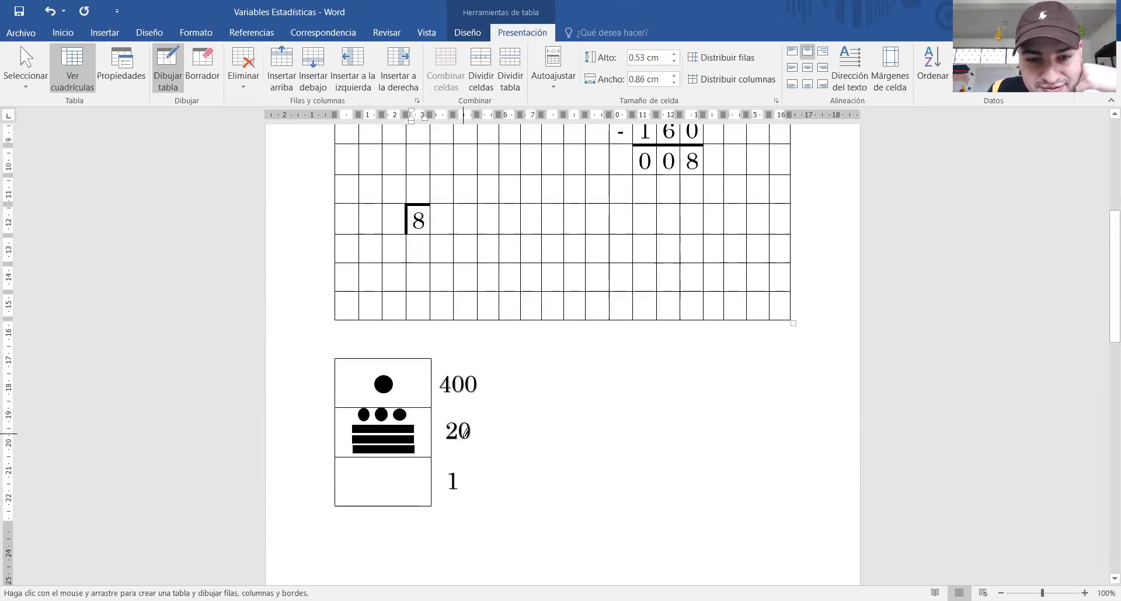
key(Escape)
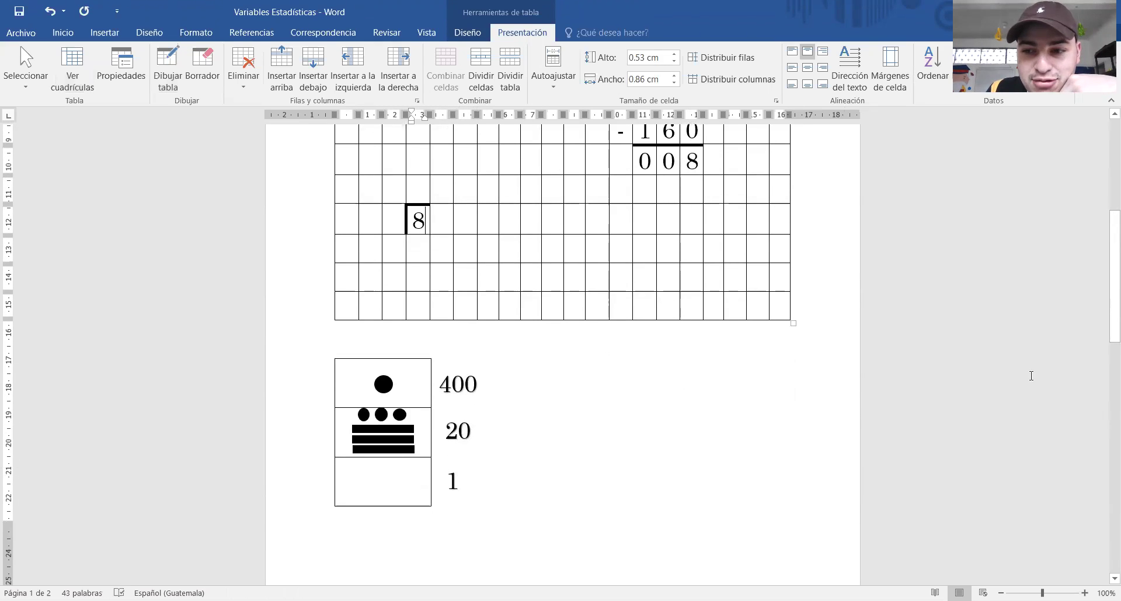
scroll(697, 265, up, 2)
Step: Write the divisor 1 left of the 8 and the quotient 8 above the bracket
double_click(689, 232)
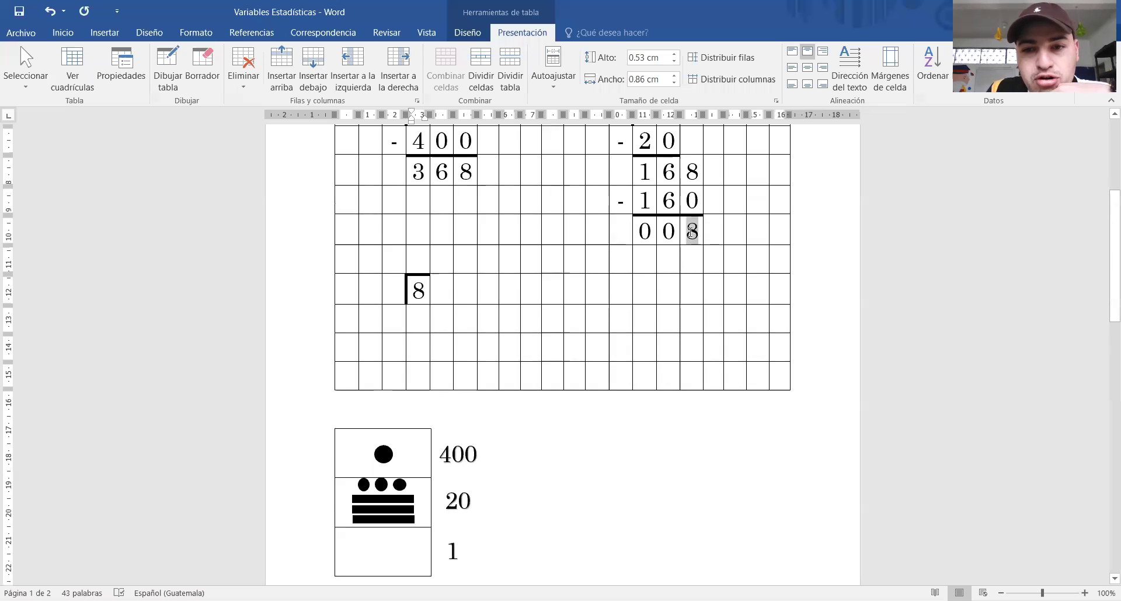
scroll(686, 233, up, 2)
click(398, 356)
text(1)
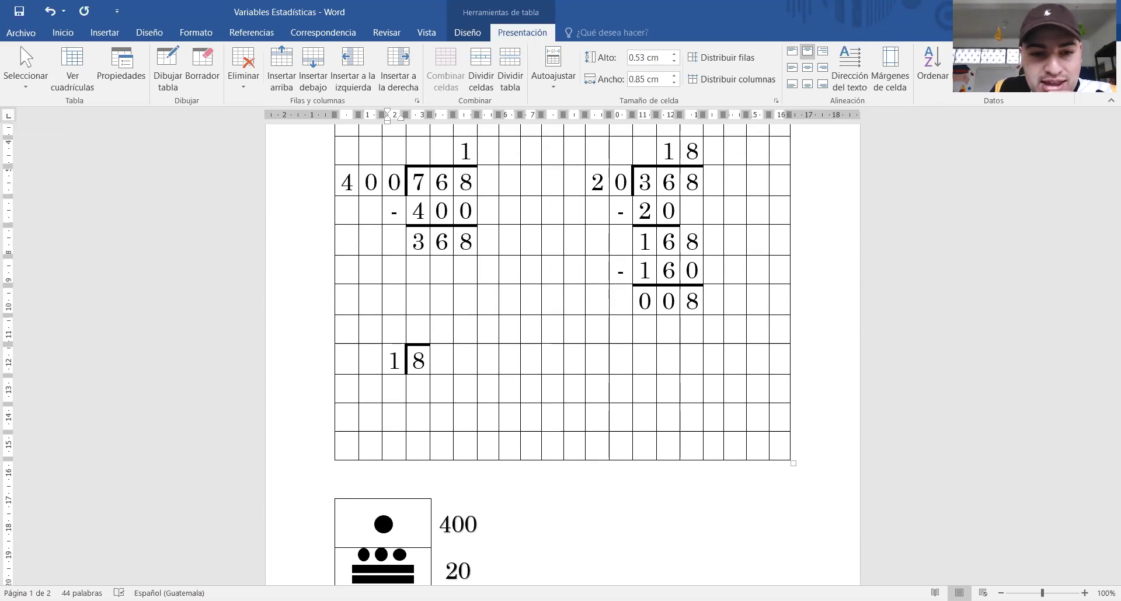
double_click(397, 362)
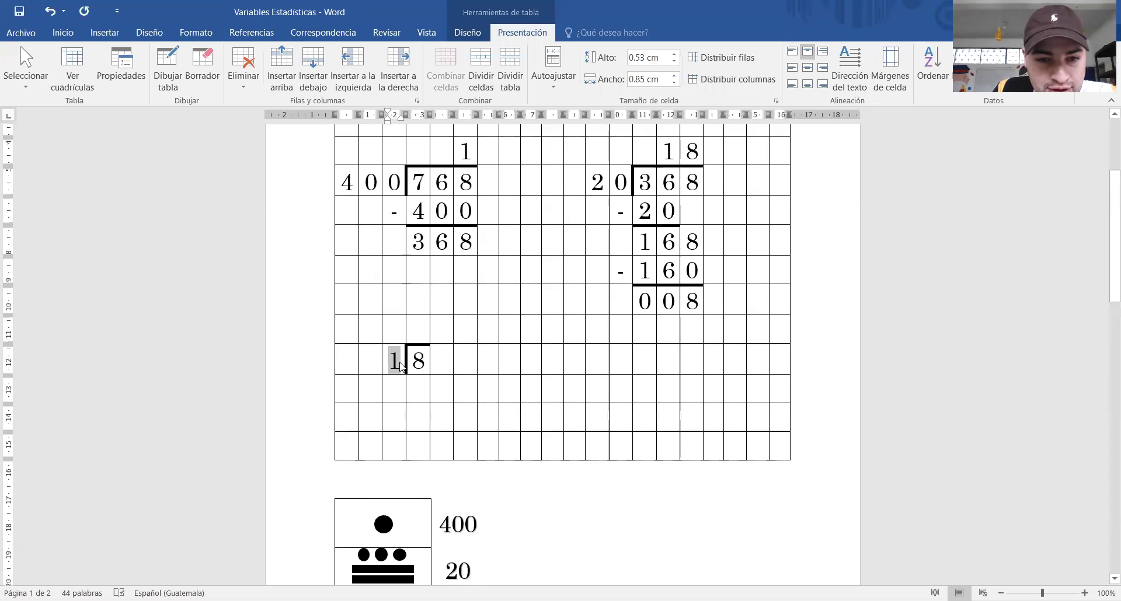
double_click(418, 361)
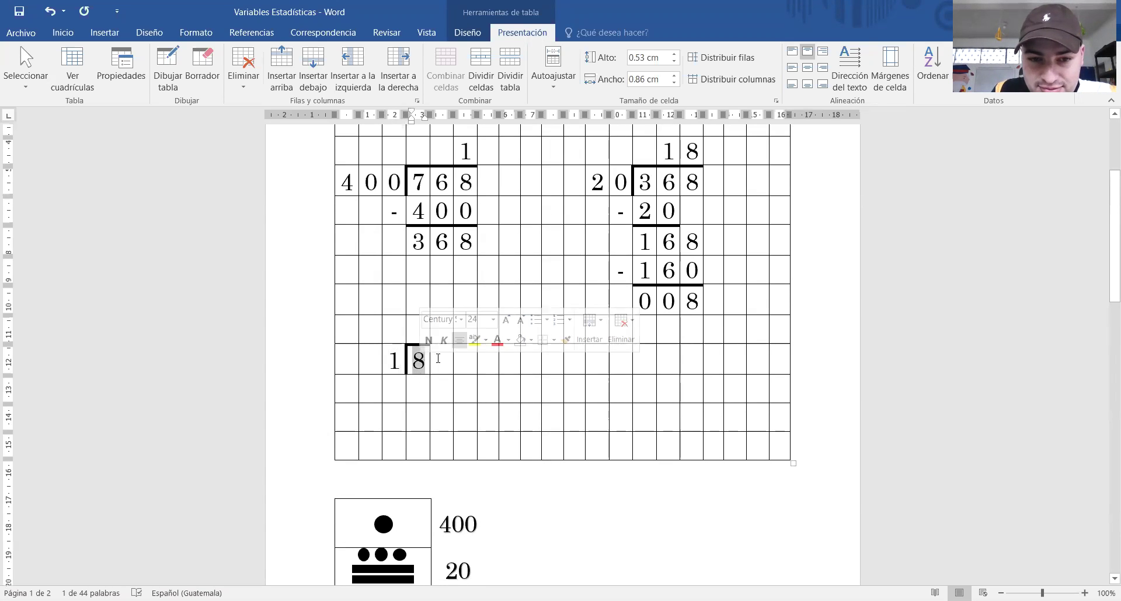
click(422, 328)
text(8)
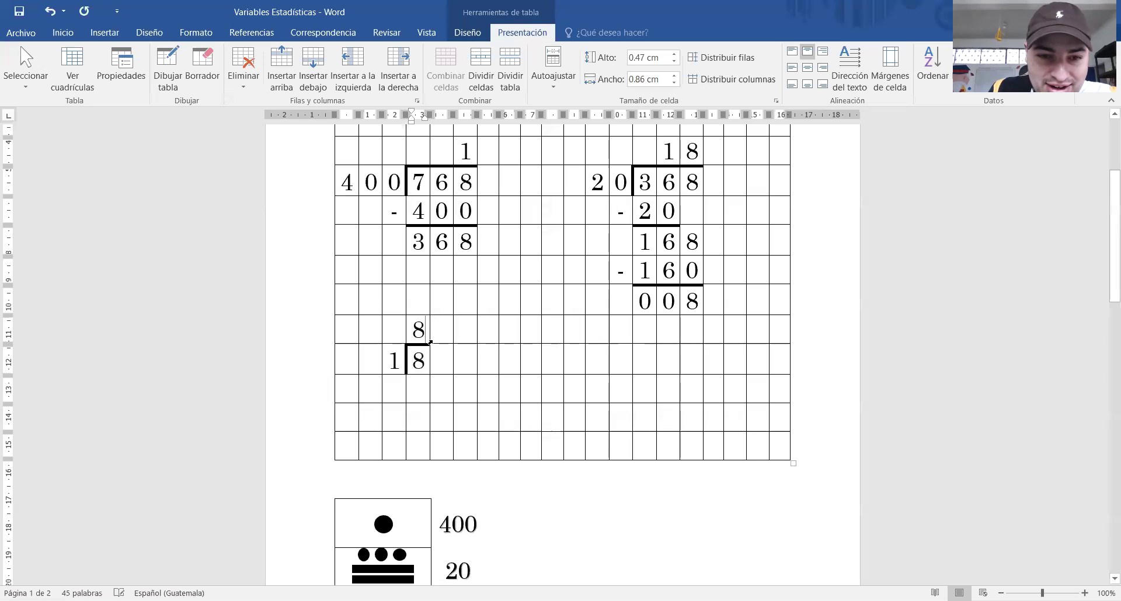
Step: Write the subtraction -8 under the dividend and the remainder 0 below it
double_click(394, 361)
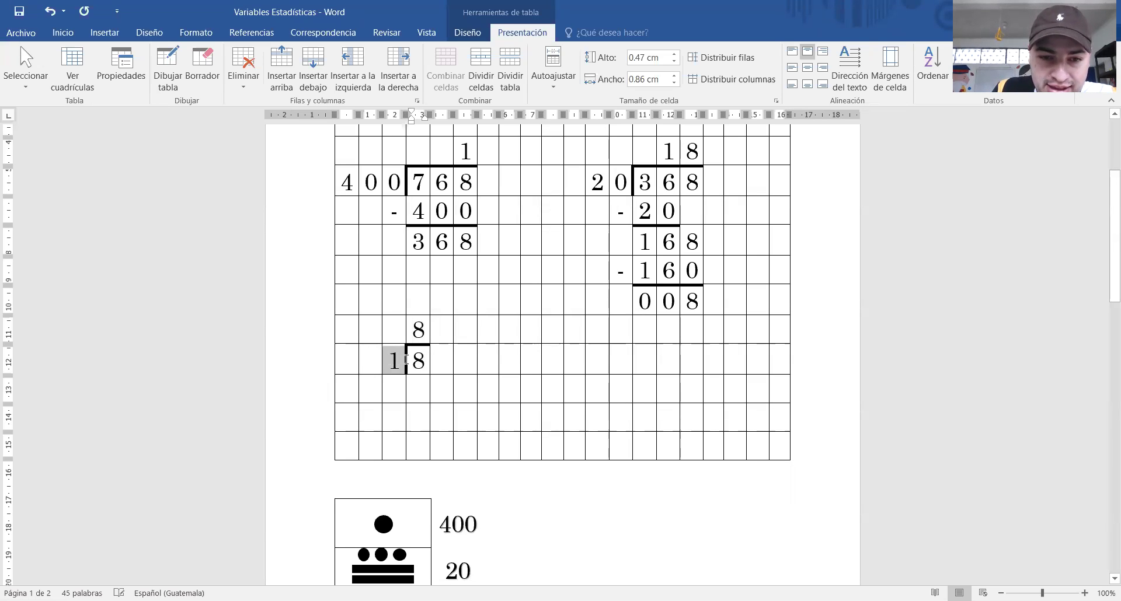
click(395, 328)
double_click(418, 330)
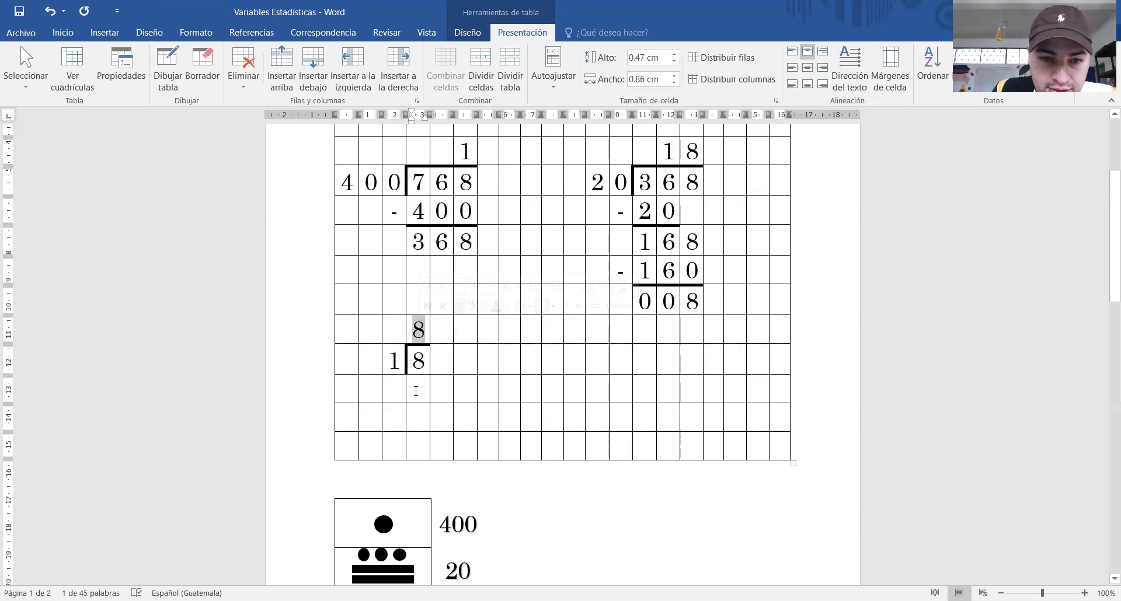
click(417, 395)
text(8)
click(394, 390)
text(-)
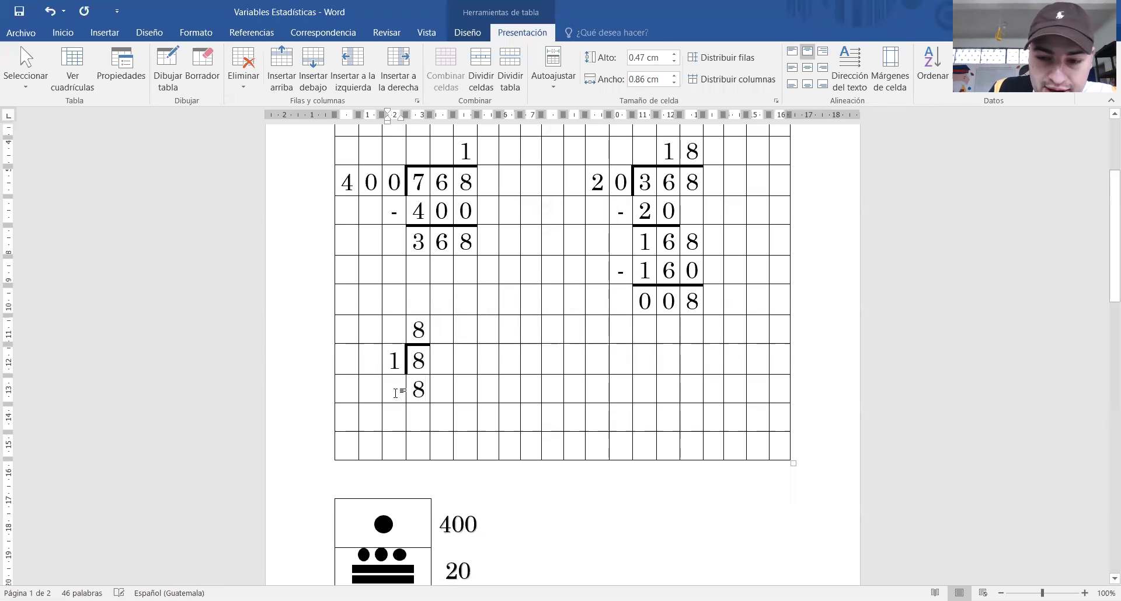
click(418, 418)
text(0)
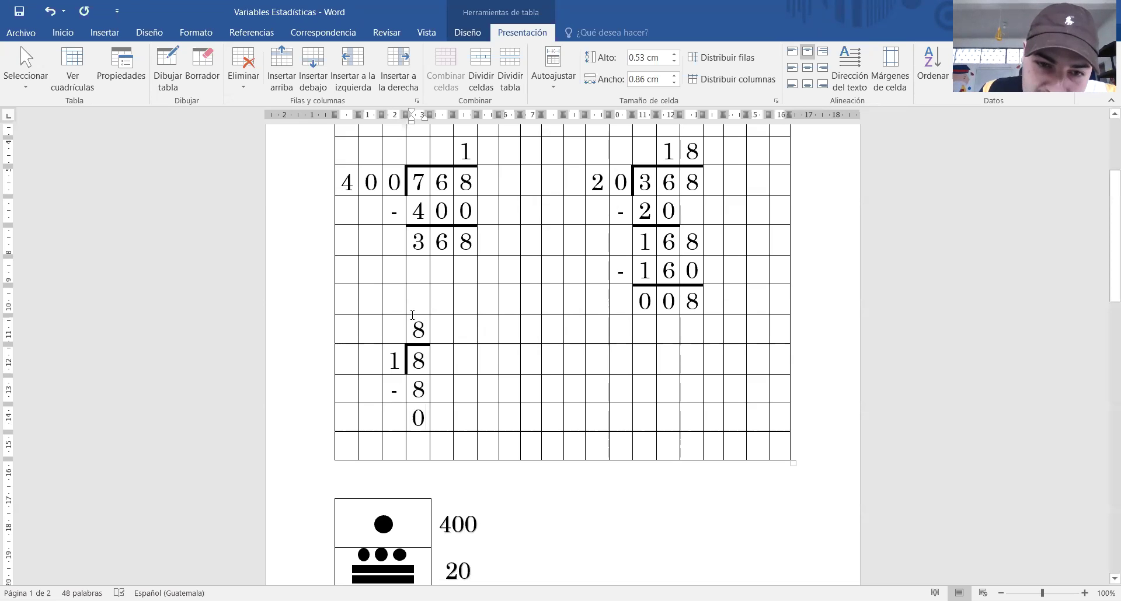
Step: Review the quotient 8 and divisor 1 of the finished 8 ÷ 1 division
drag(424, 338, 414, 338)
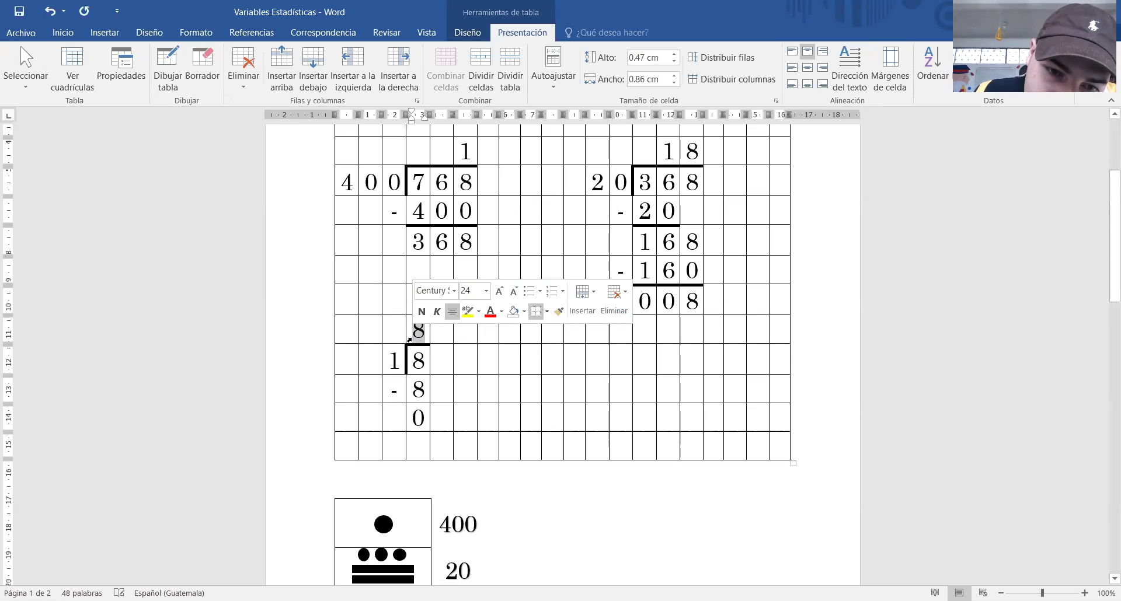
double_click(387, 352)
drag(425, 330, 416, 332)
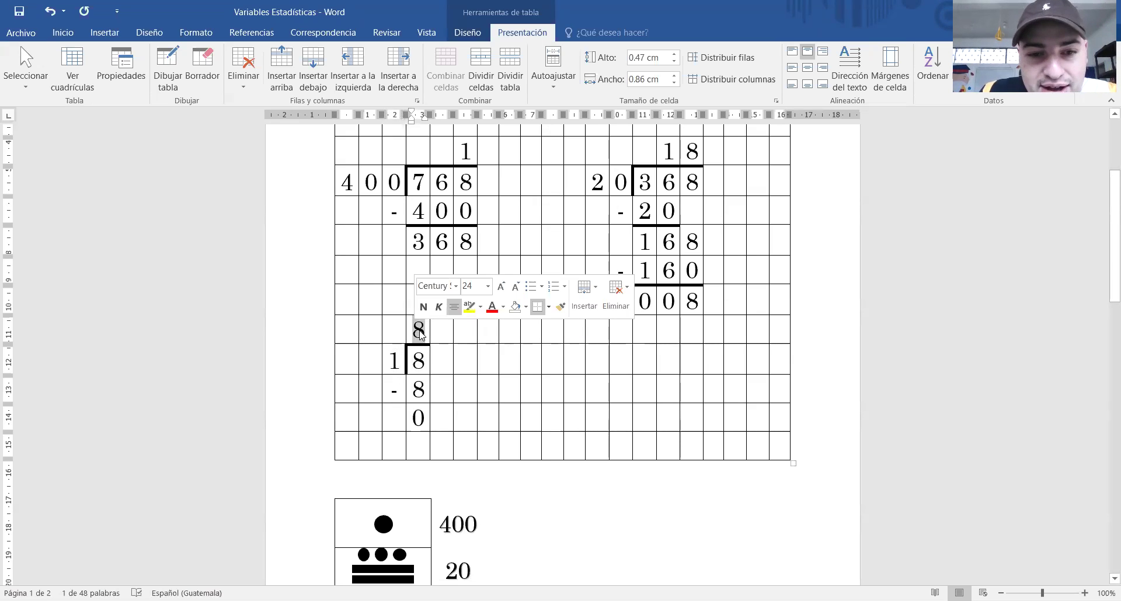
scroll(421, 334, down, 1)
scroll(422, 333, down, 1)
scroll(423, 333, down, 1)
scroll(424, 331, down, 1)
scroll(423, 324, down, 1)
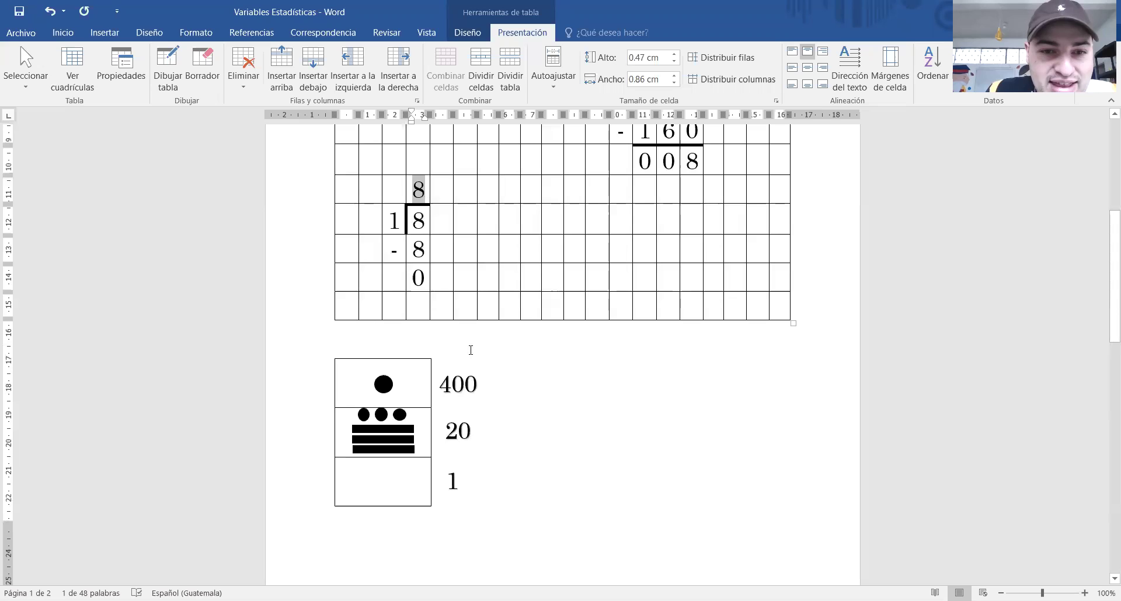
Step: Copy the bar drawing from the 20 row into the empty 1-row cell, centred
double_click(392, 219)
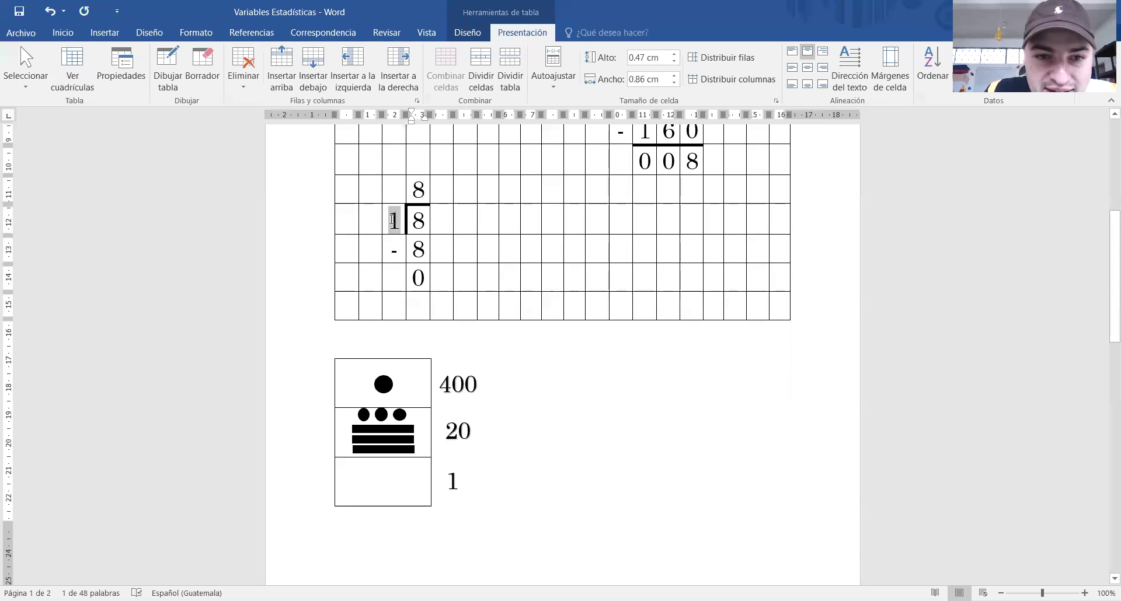
click(422, 221)
double_click(414, 192)
click(386, 482)
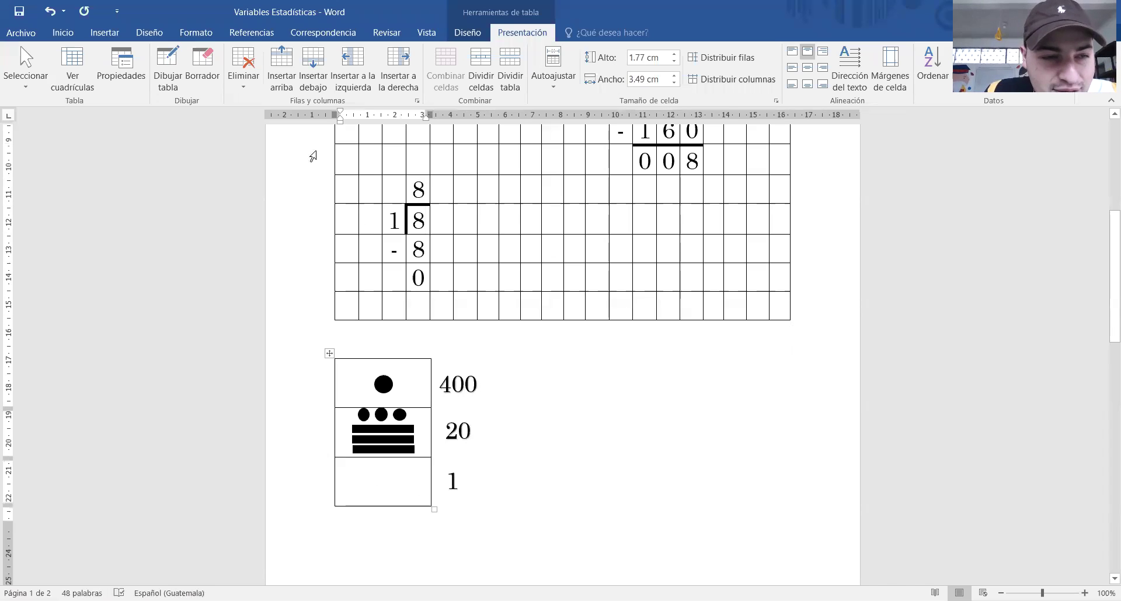
click(382, 440)
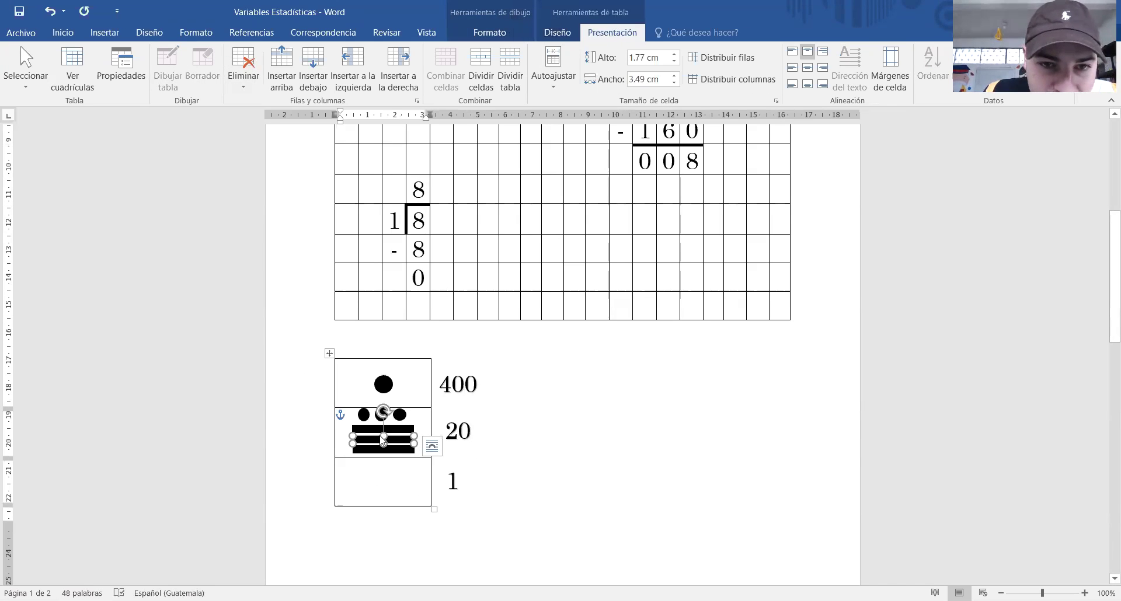
right_click(383, 441)
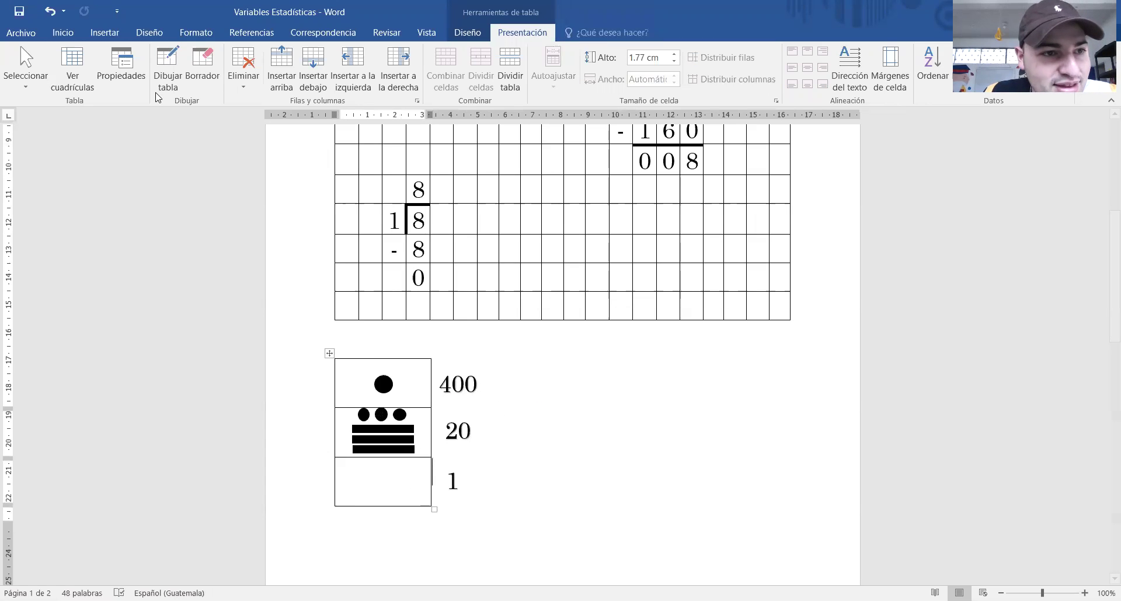
click(63, 32)
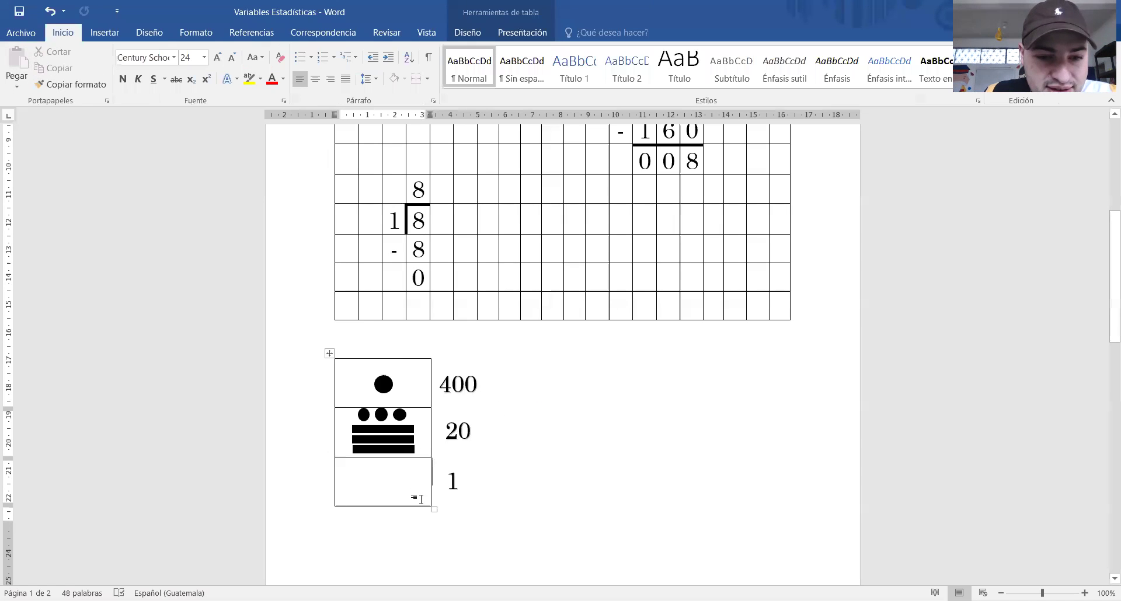
click(383, 474)
click(17, 63)
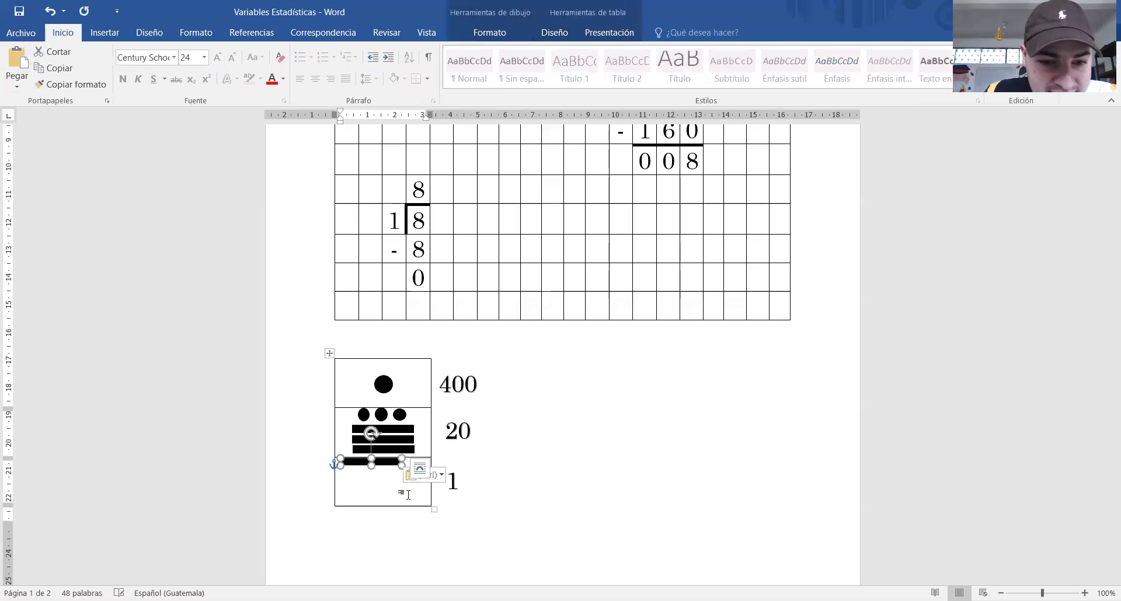
drag(390, 461, 403, 492)
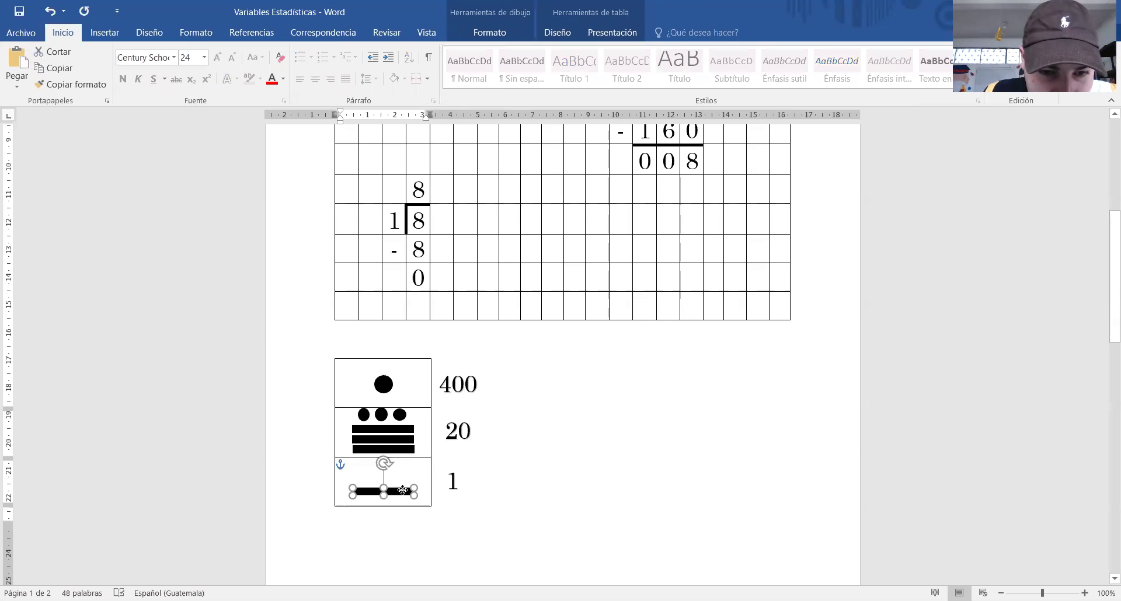
Step: Copy a dot from the 20 cell and place it above the bottom bar
click(366, 413)
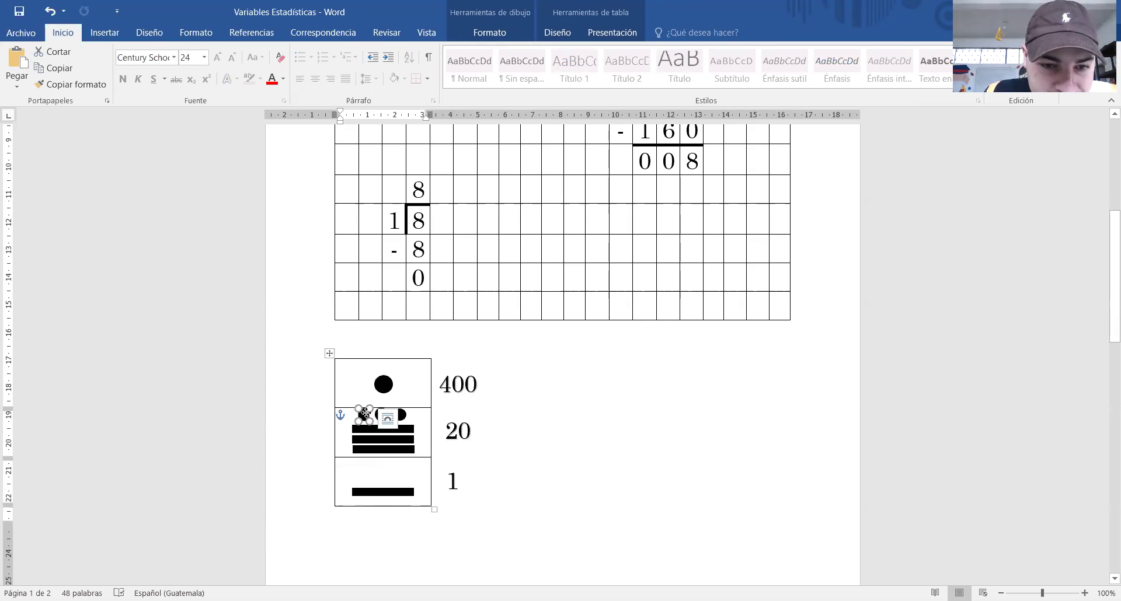
right_click(367, 414)
click(407, 169)
click(377, 487)
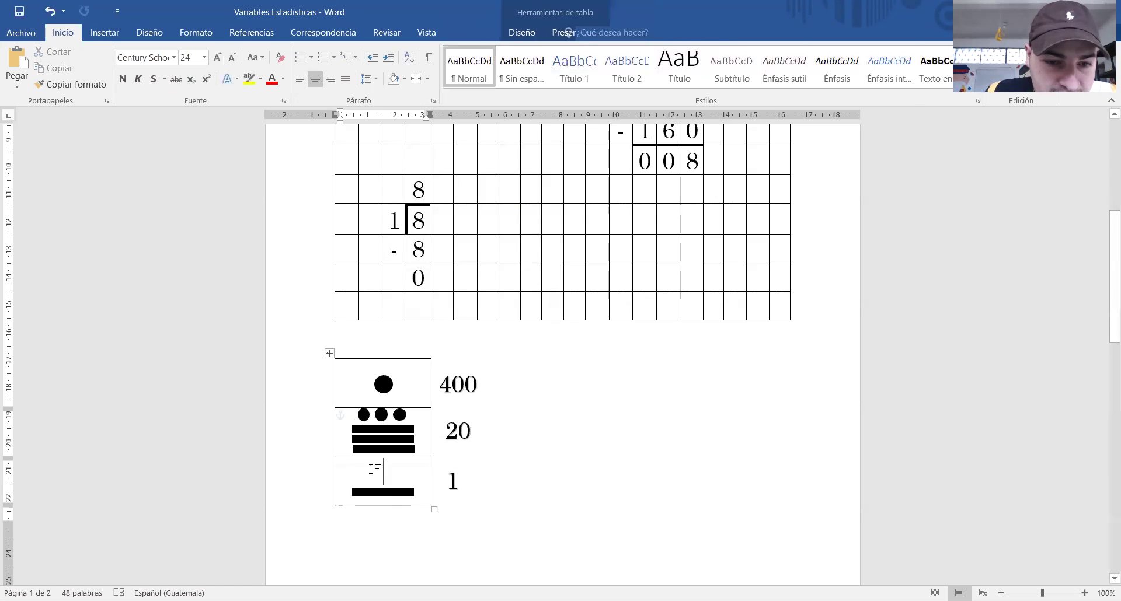
click(14, 66)
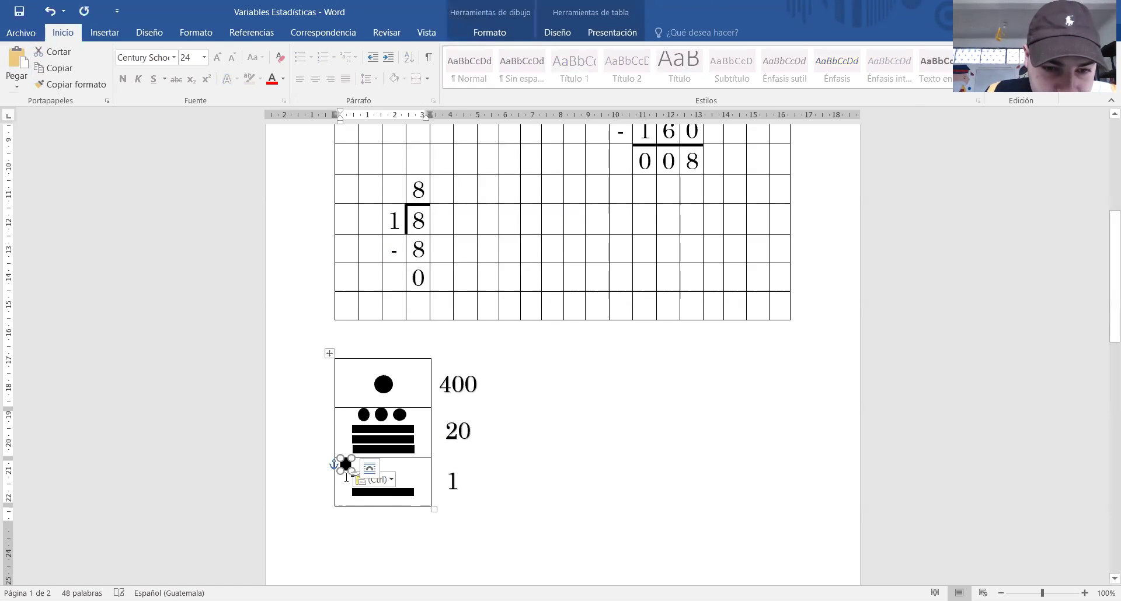
drag(345, 466, 402, 478)
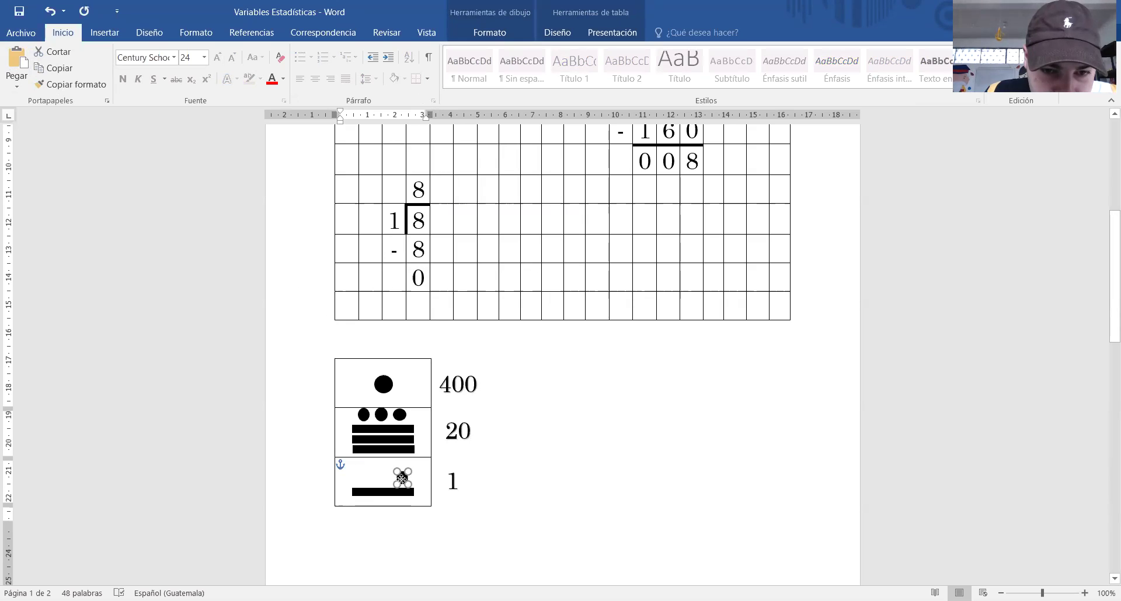
Step: Paste two more dots and line them up beside the first above the bar
click(388, 478)
click(14, 65)
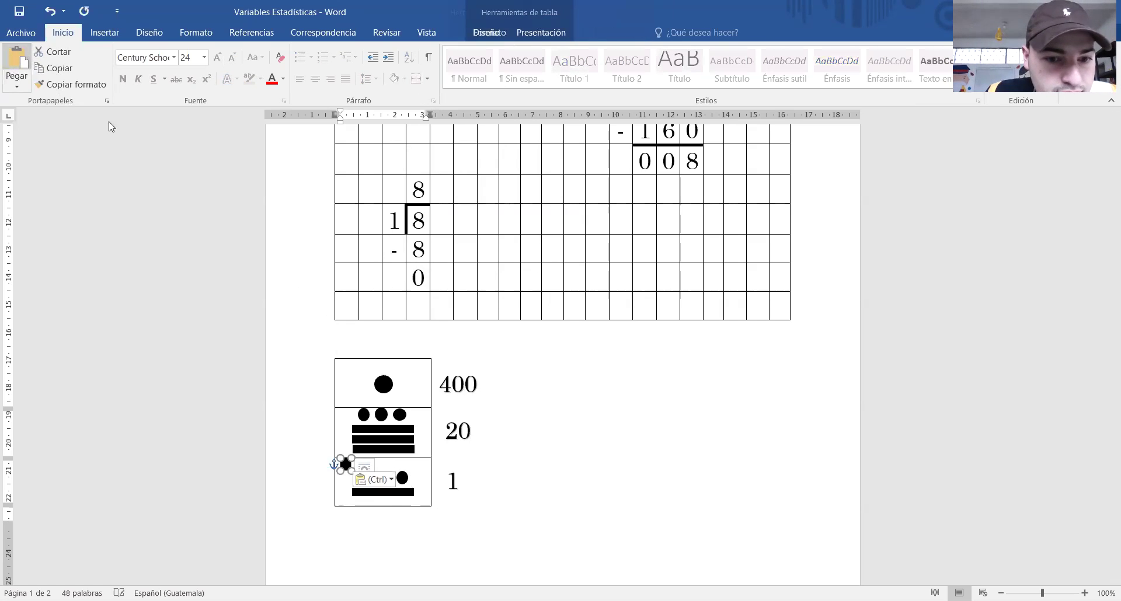
drag(344, 466, 384, 479)
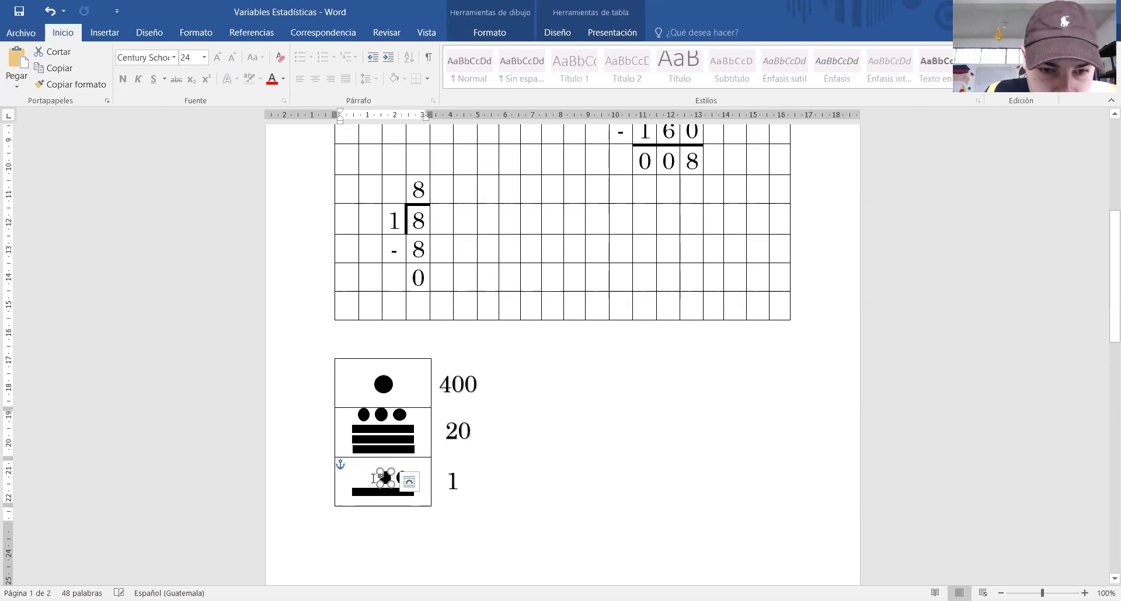
click(383, 479)
click(16, 61)
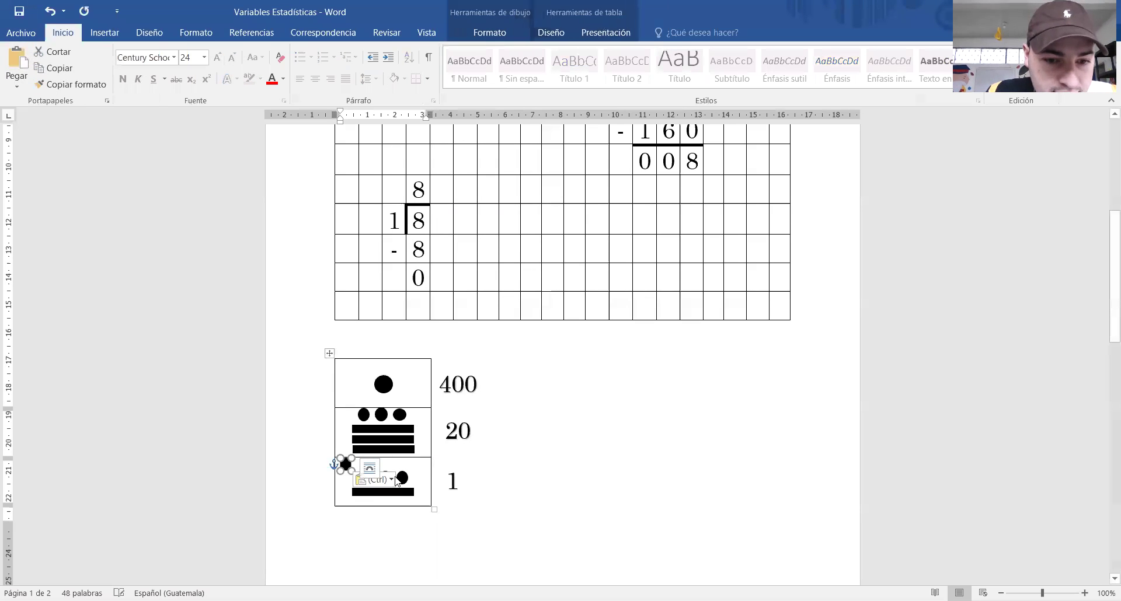
drag(355, 465, 368, 478)
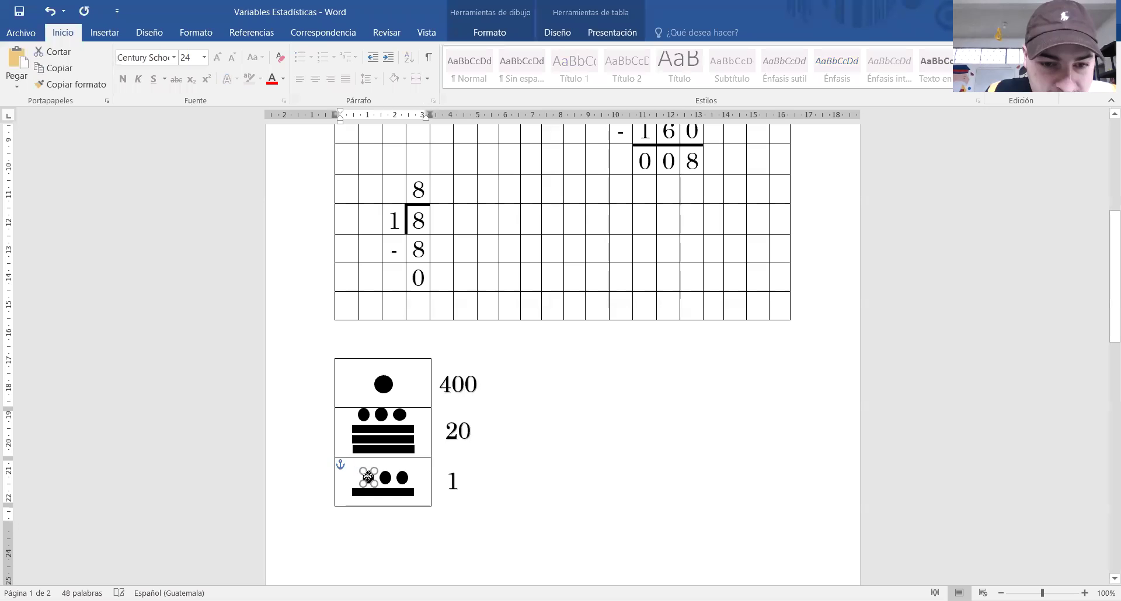
click(546, 473)
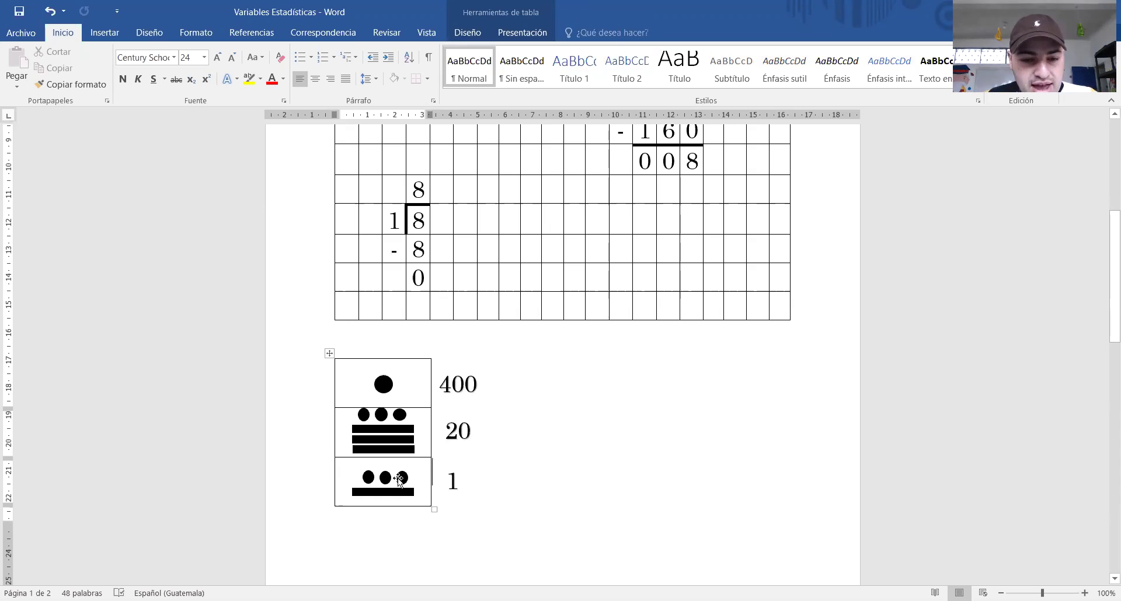
Step: Shrink the 400-cell dot and check it against the labels and bottom-row dots
click(388, 387)
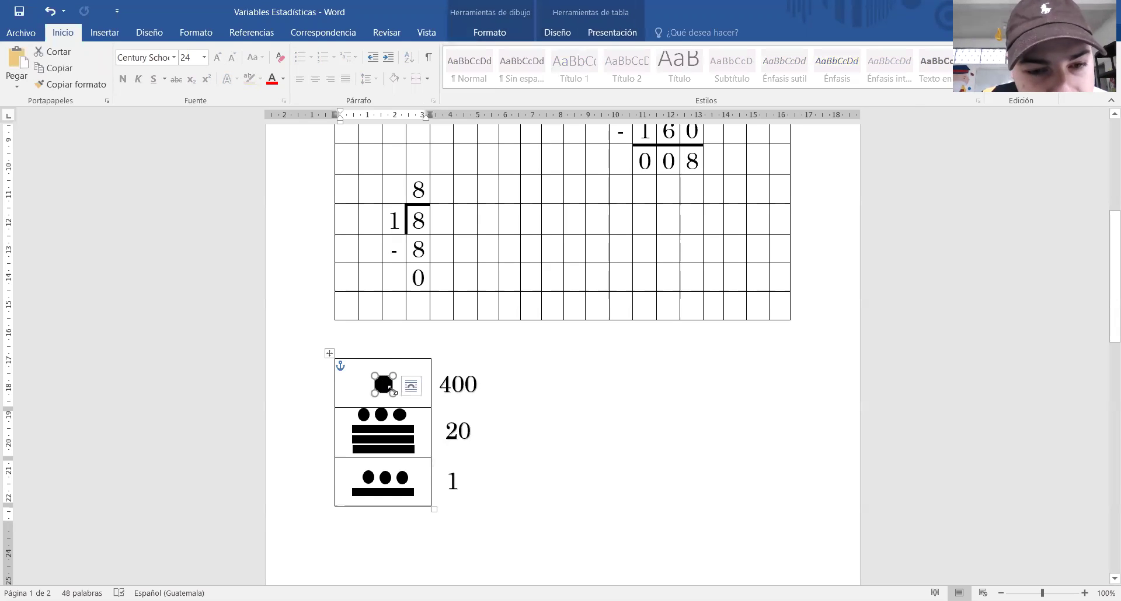
drag(389, 387, 389, 386)
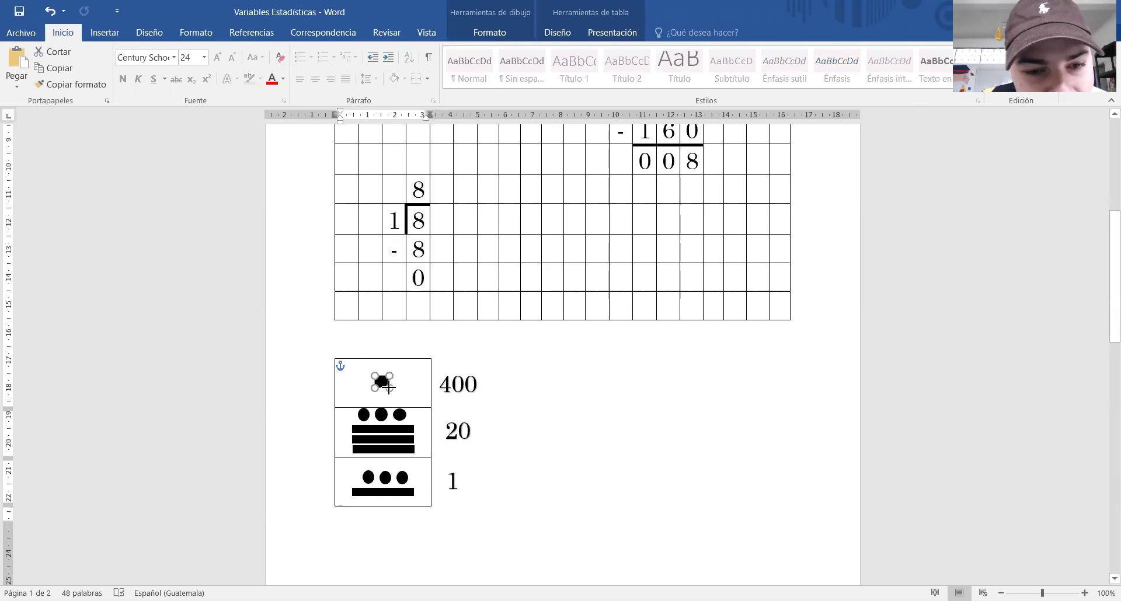
click(490, 435)
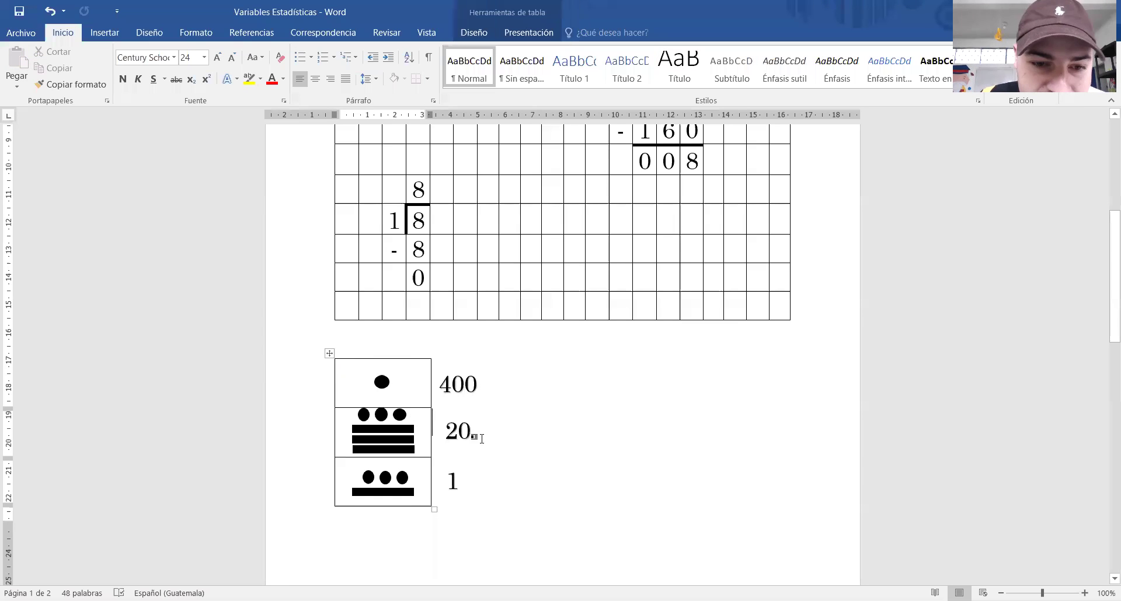
click(381, 384)
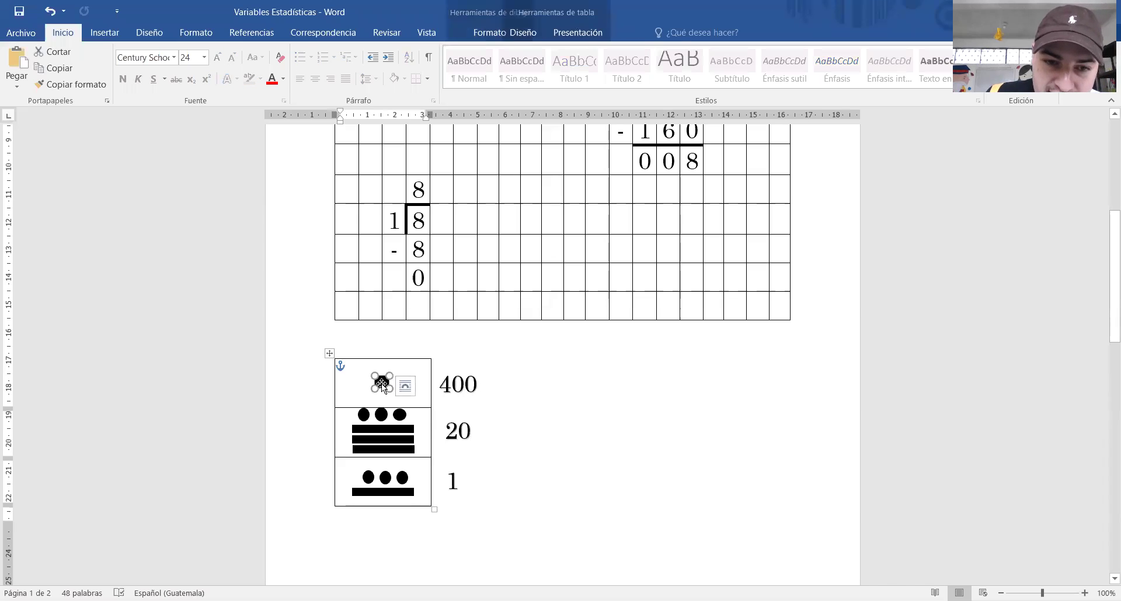
click(475, 385)
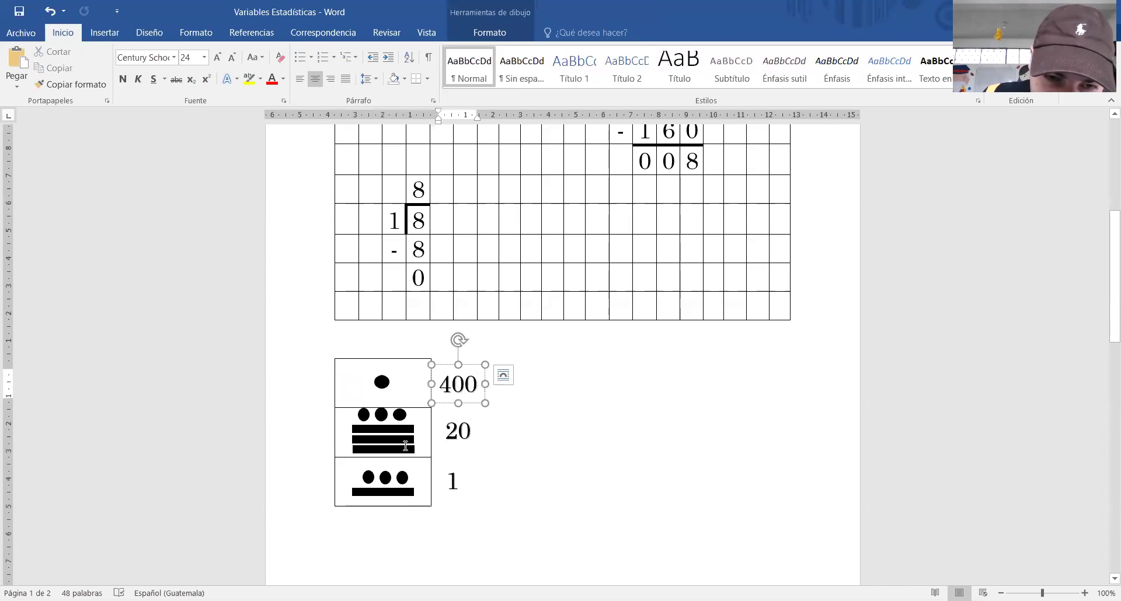
click(404, 416)
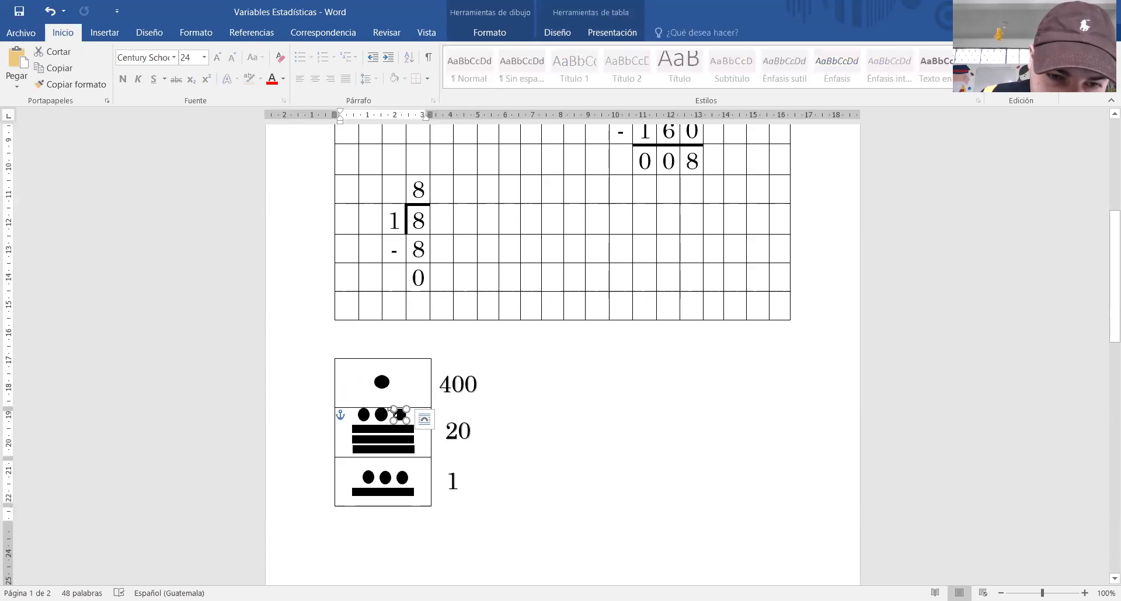
click(469, 429)
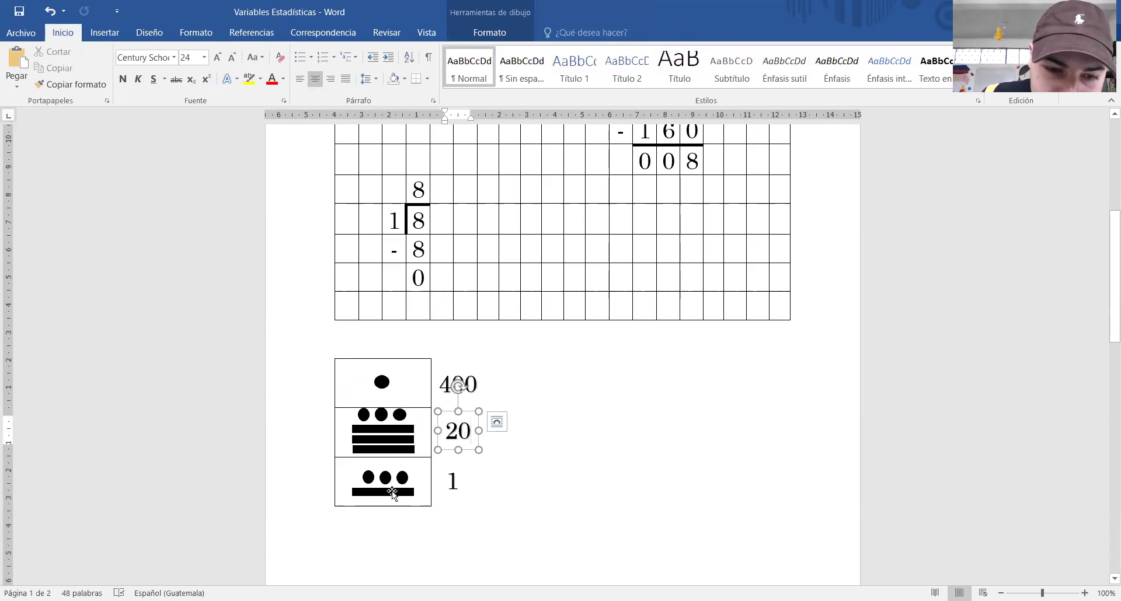
click(369, 475)
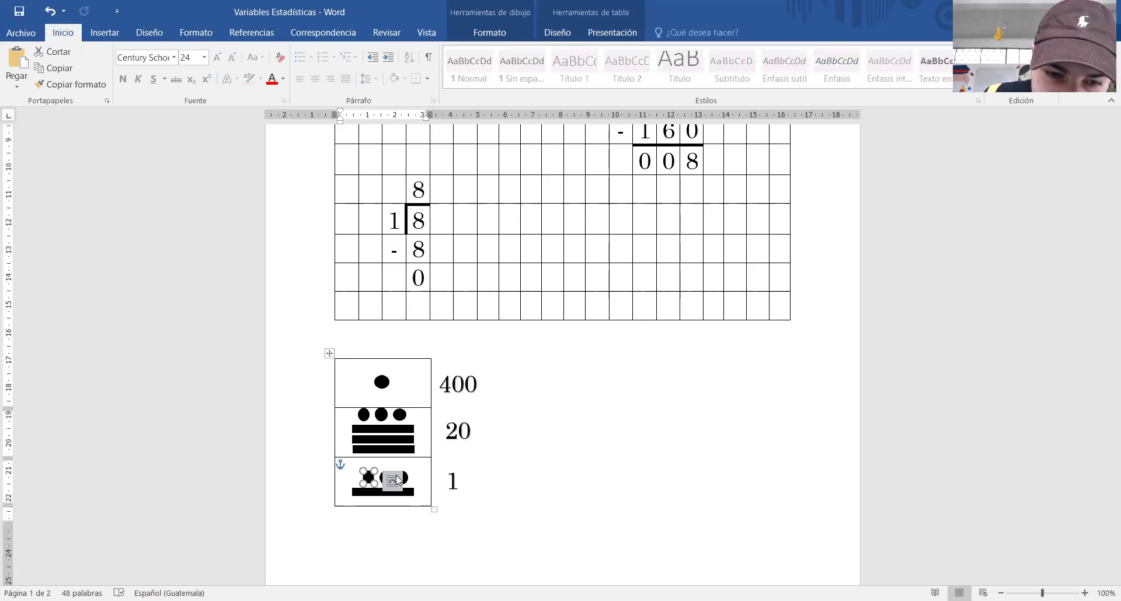
click(455, 489)
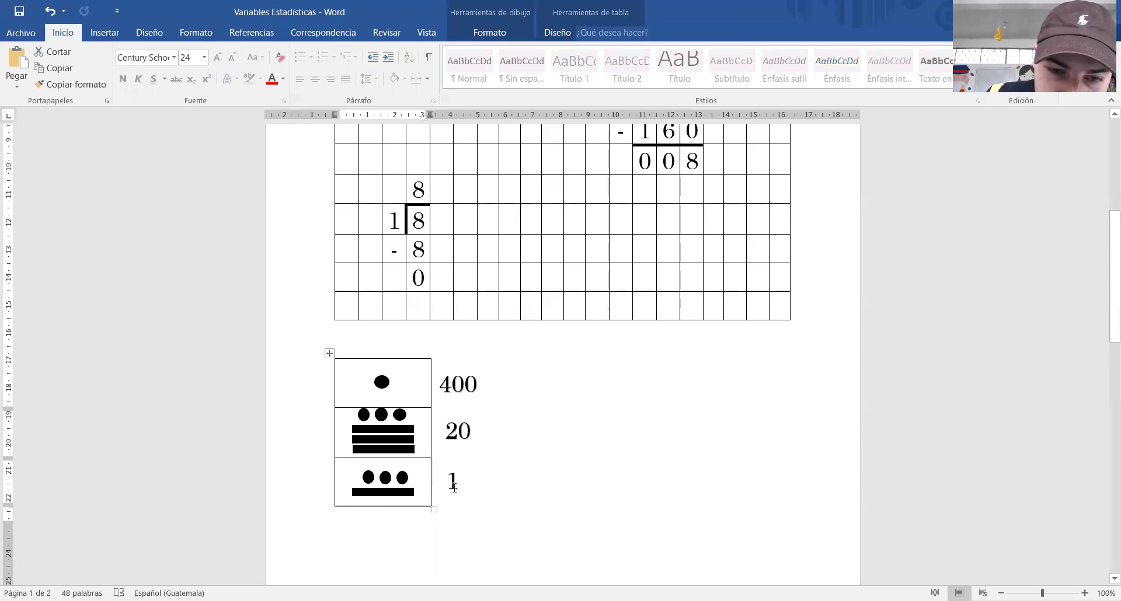
scroll(461, 465, up, 3)
scroll(461, 466, up, 3)
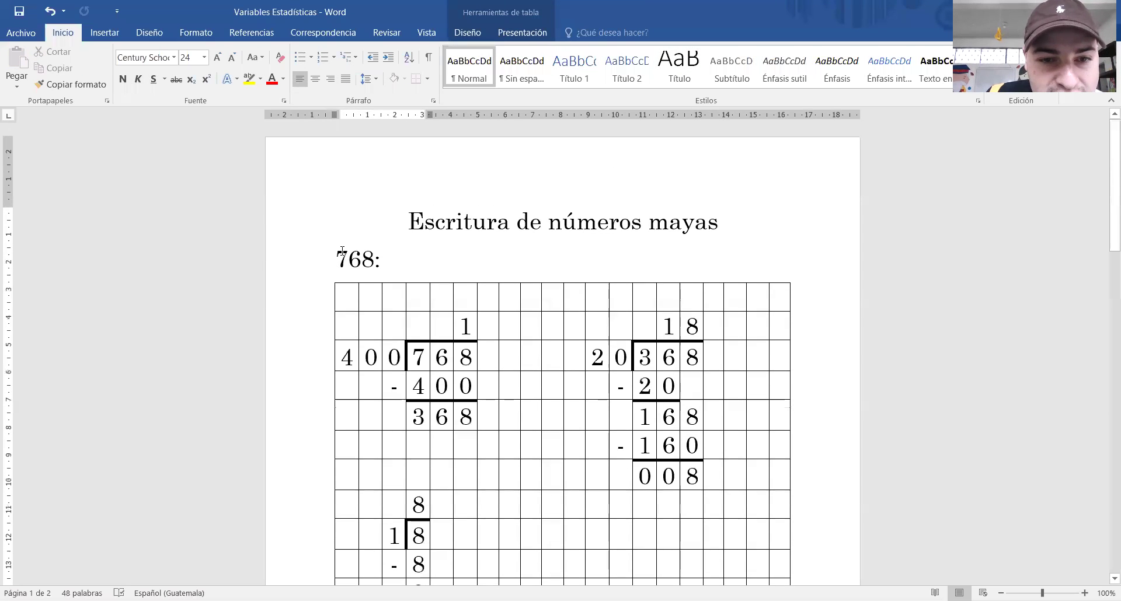
drag(342, 251, 395, 257)
scroll(413, 320, down, 1)
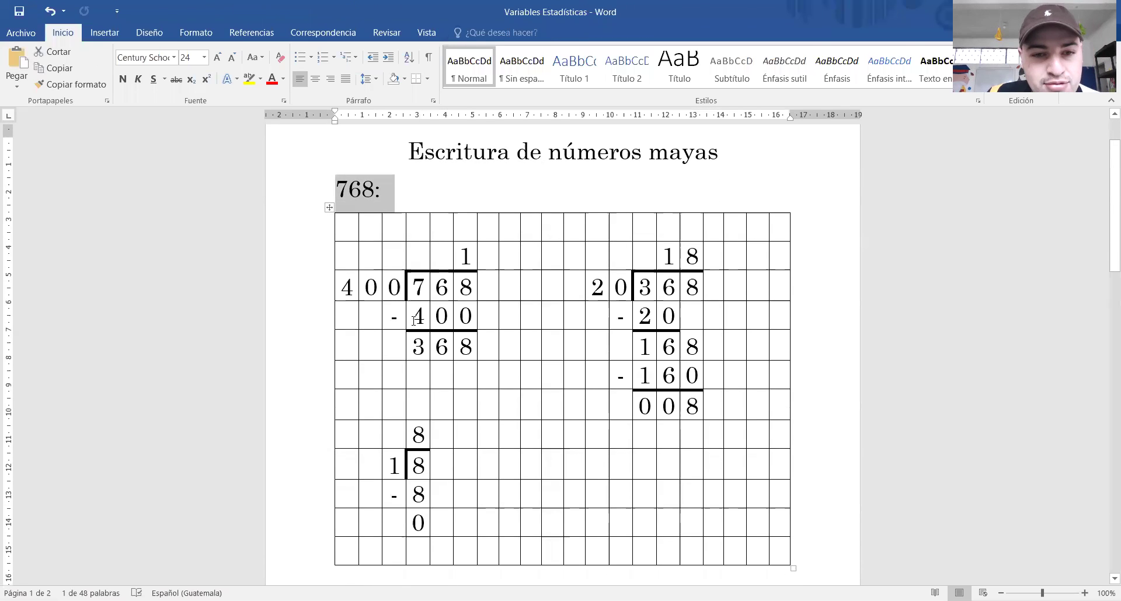
scroll(415, 327, down, 1)
scroll(563, 489, down, 1)
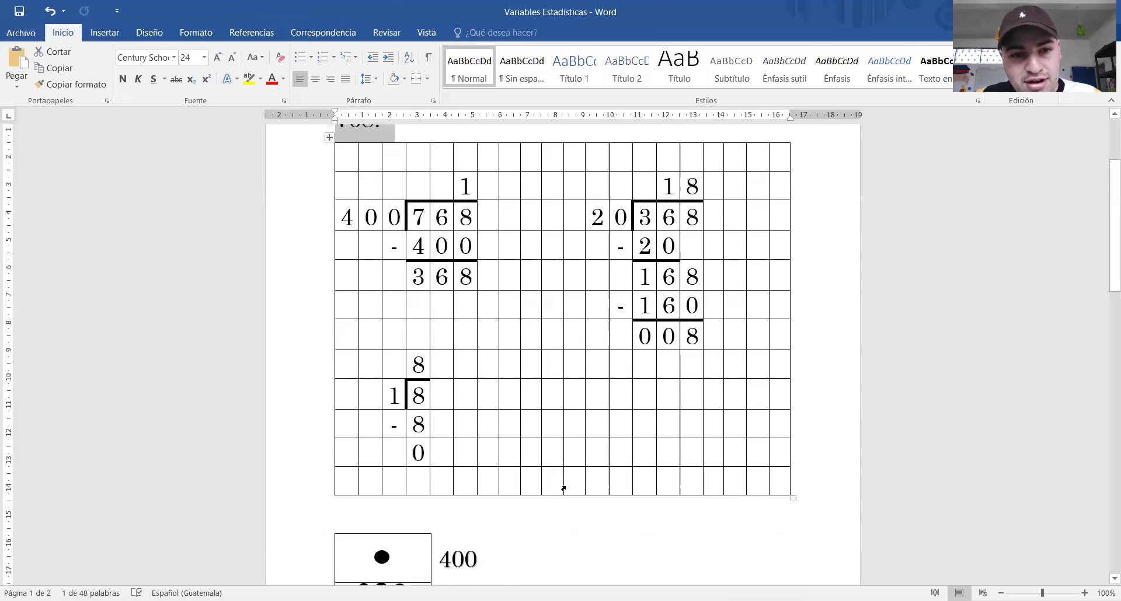
scroll(564, 488, up, 1)
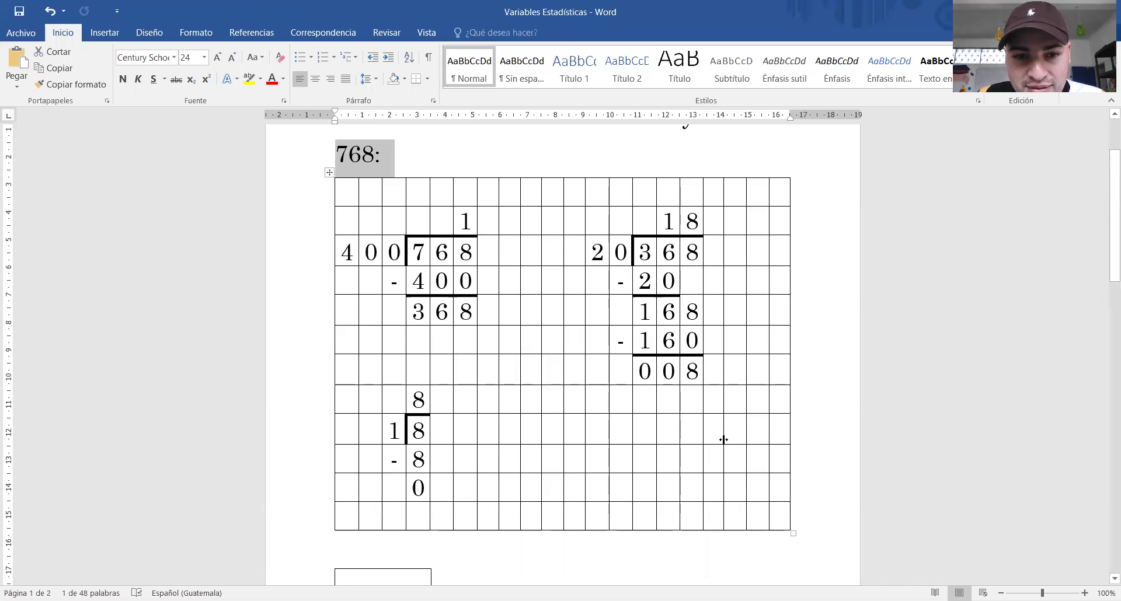
scroll(740, 496, down, 1)
scroll(740, 495, down, 2)
scroll(736, 494, down, 1)
scroll(740, 495, up, 1)
scroll(742, 494, up, 3)
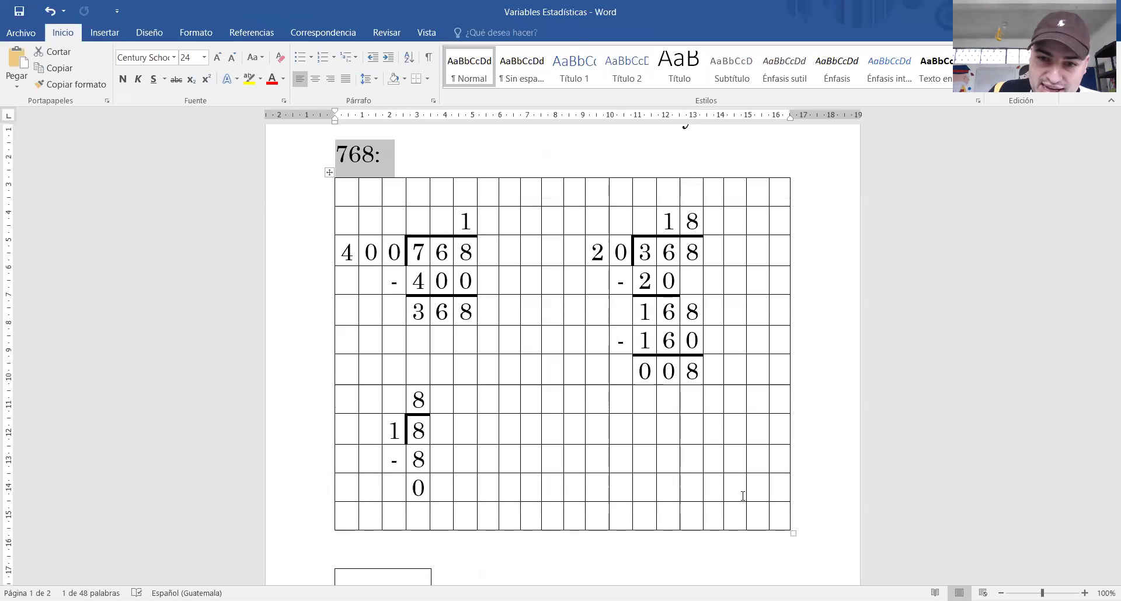
scroll(743, 495, down, 3)
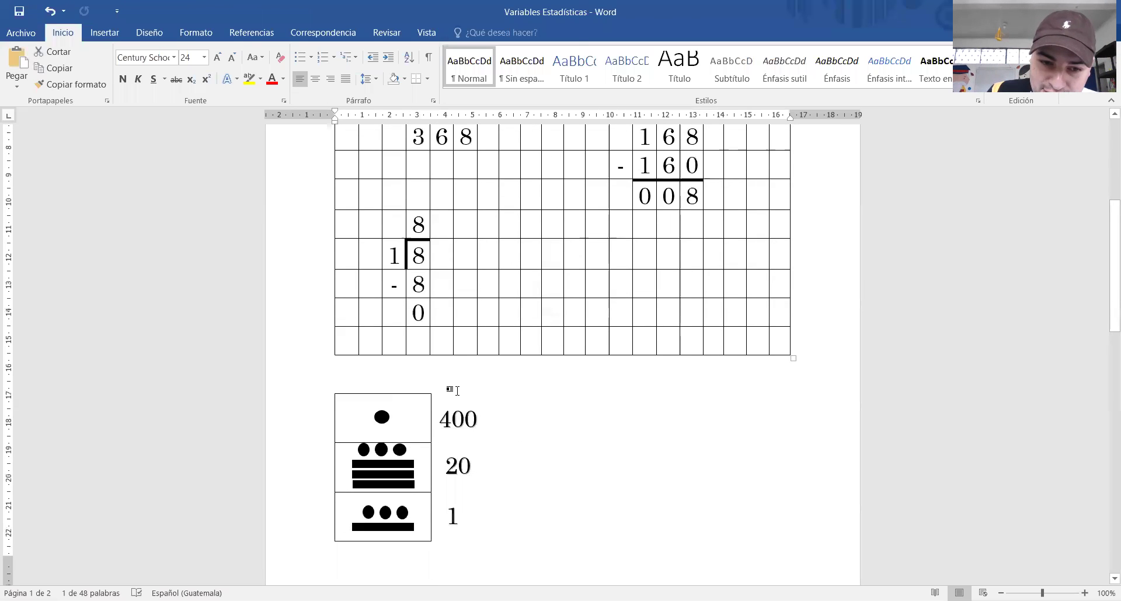
scroll(458, 352, up, 1)
scroll(458, 352, up, 3)
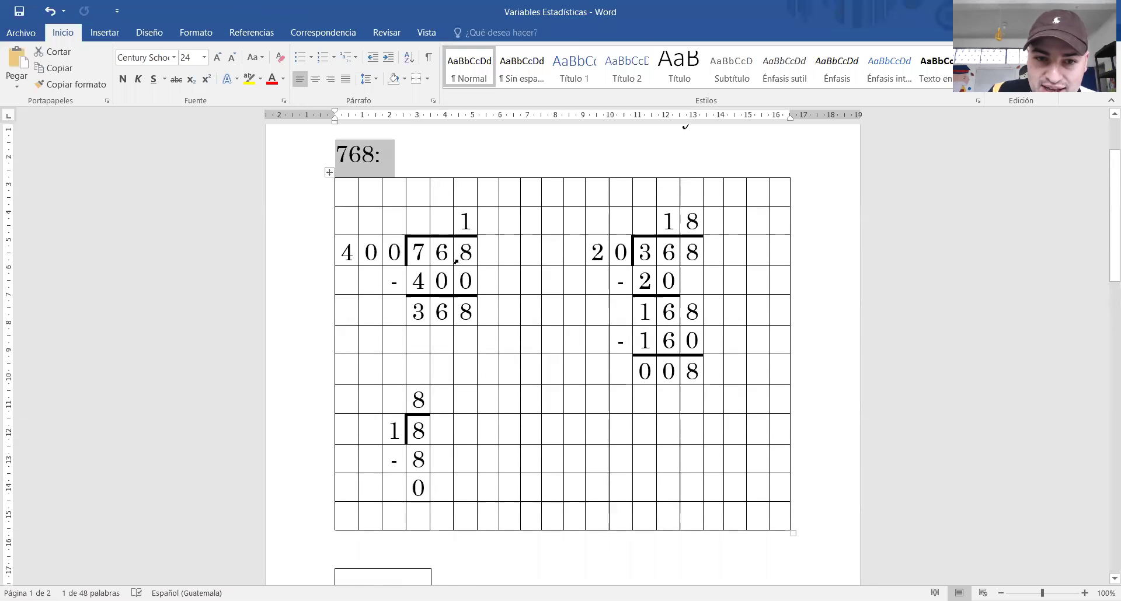
scroll(456, 349, down, 3)
scroll(456, 349, down, 2)
scroll(595, 469, up, 1)
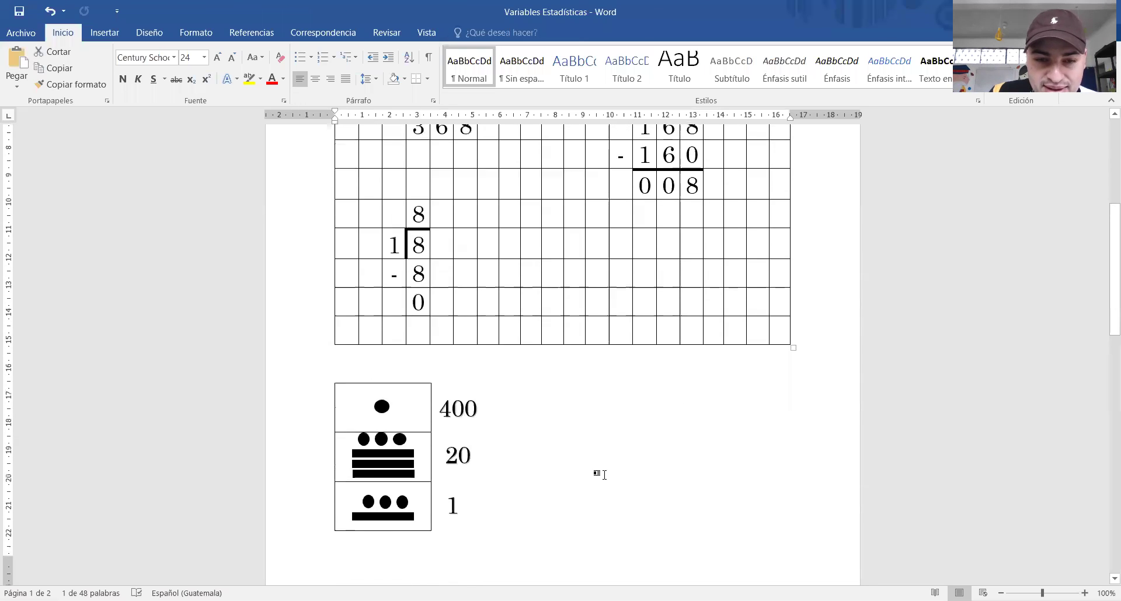
scroll(604, 475, up, 2)
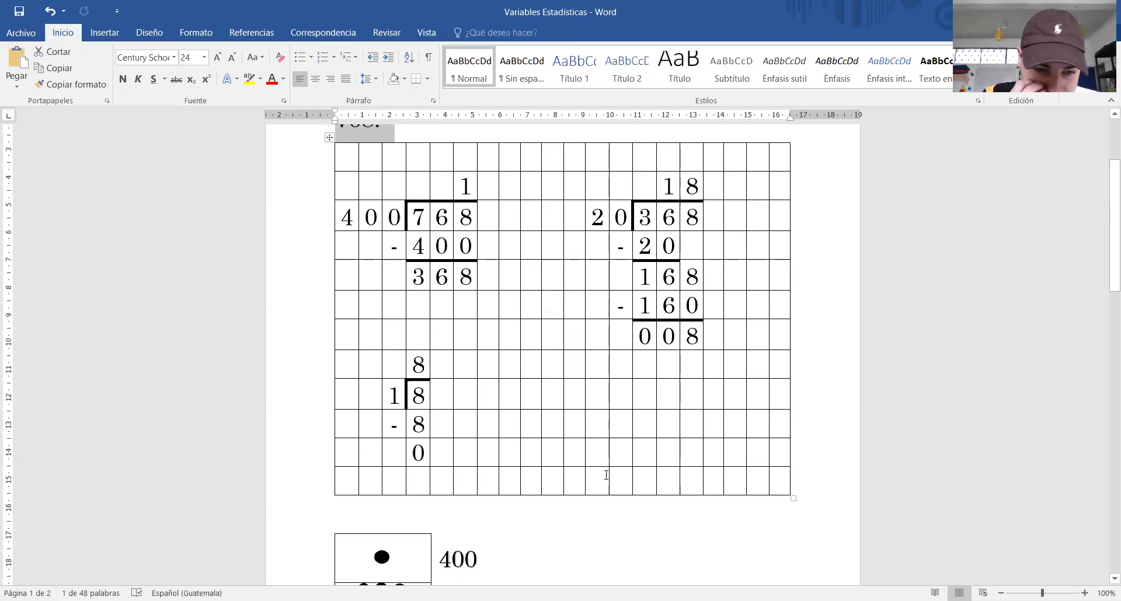
scroll(607, 476, up, 1)
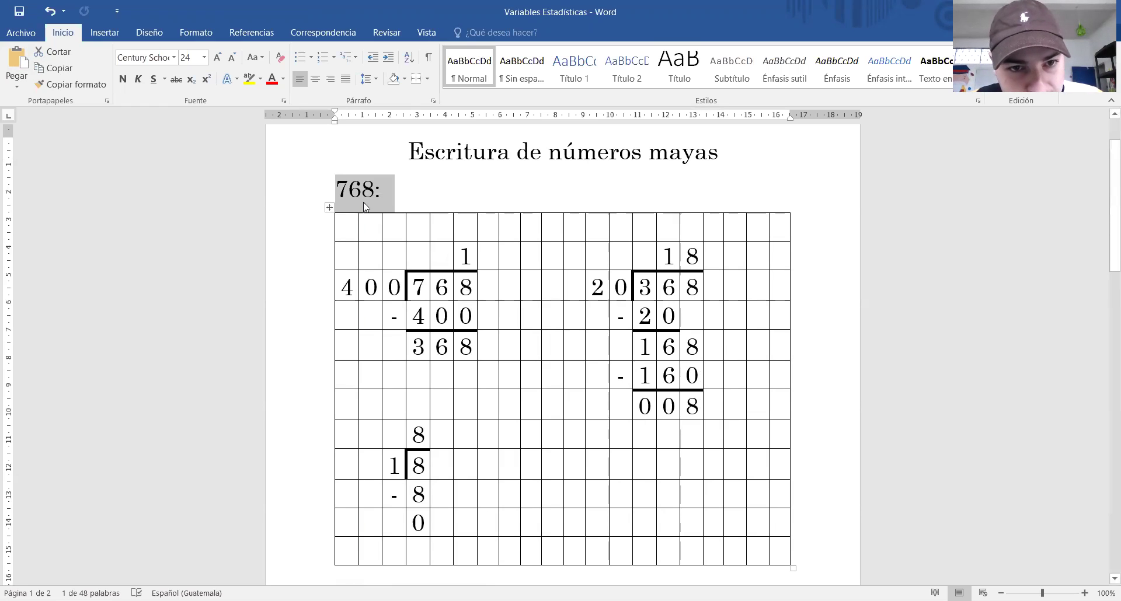
click(387, 197)
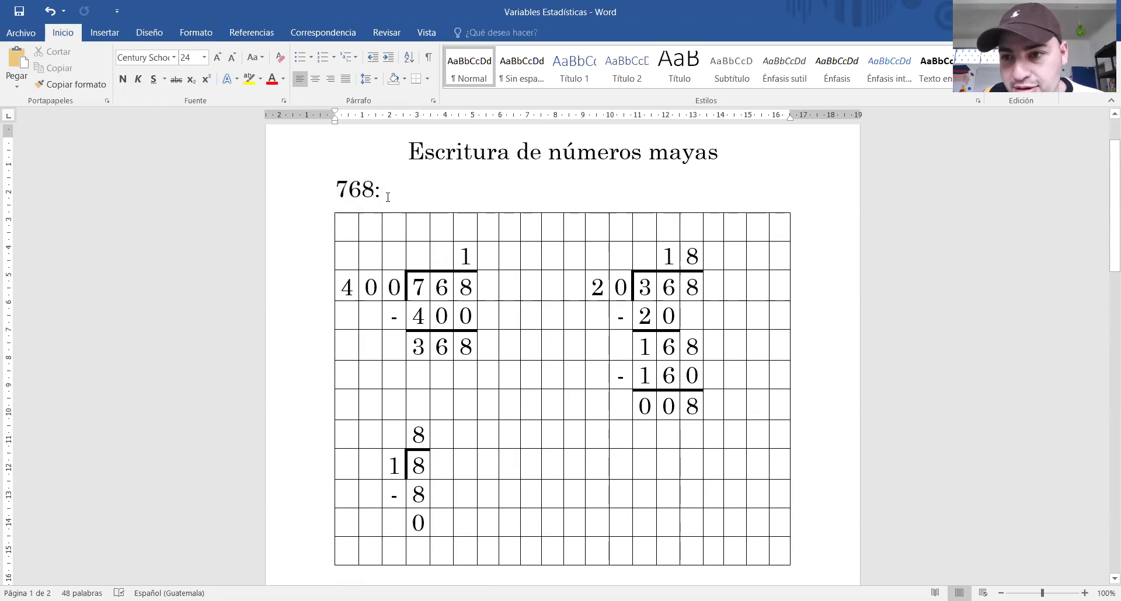
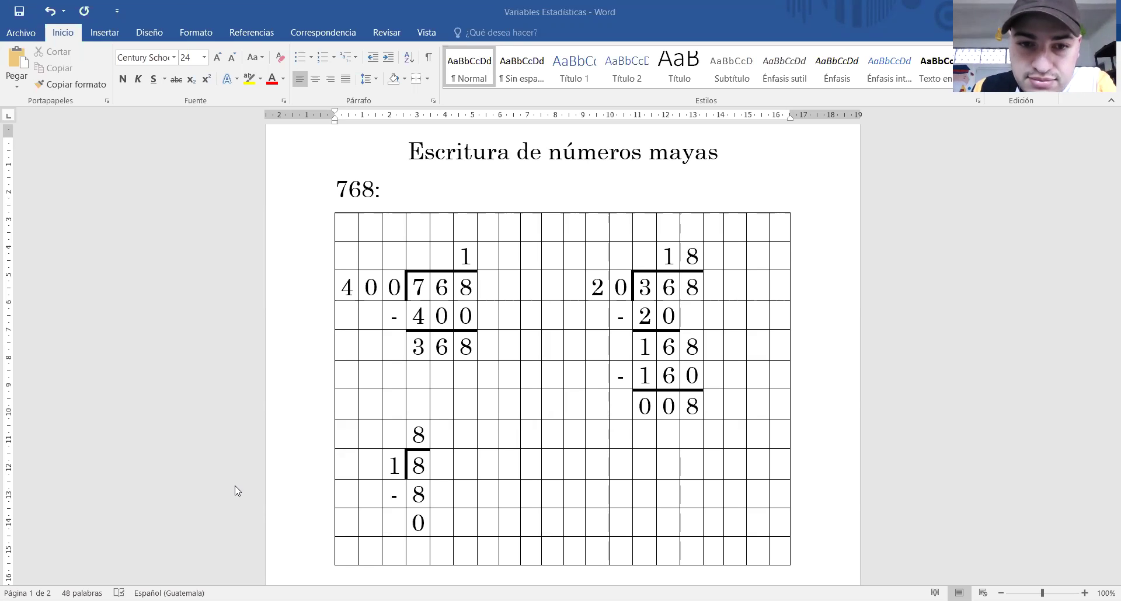
Step: Paste a fresh blank grid under the '1345:' heading, replacing the worked 768 divisions
click(551, 316)
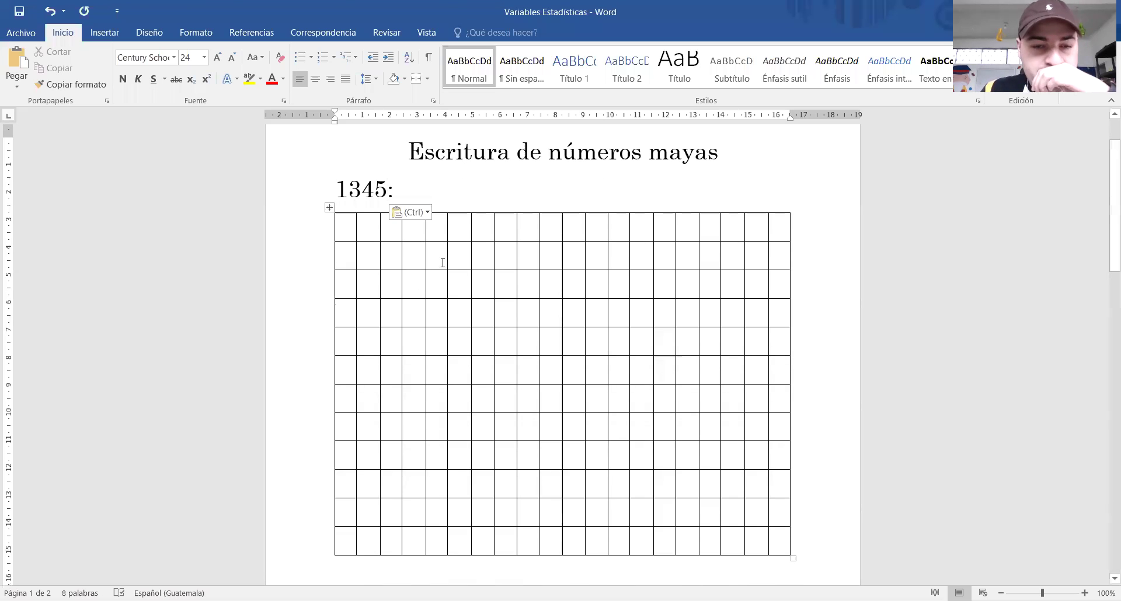
key(ctrl+v)
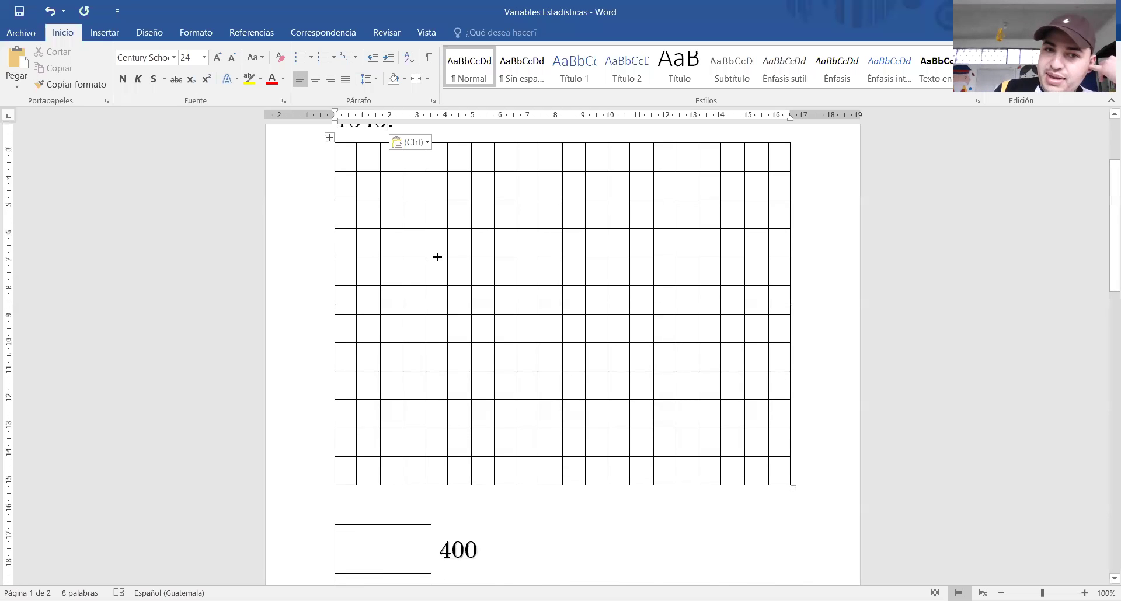
scroll(439, 326, down, 1)
scroll(439, 367, down, 3)
scroll(443, 345, up, 3)
scroll(445, 324, up, 6)
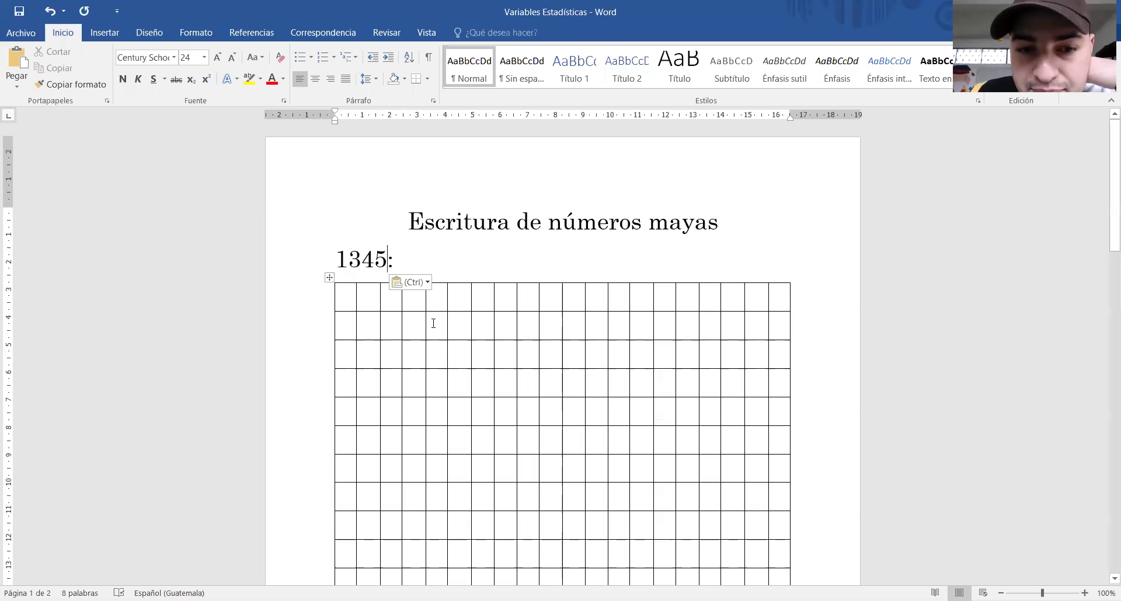
Step: Enter the digits 1, 3, 4, 5 in consecutive cells of the grid's second row
click(425, 323)
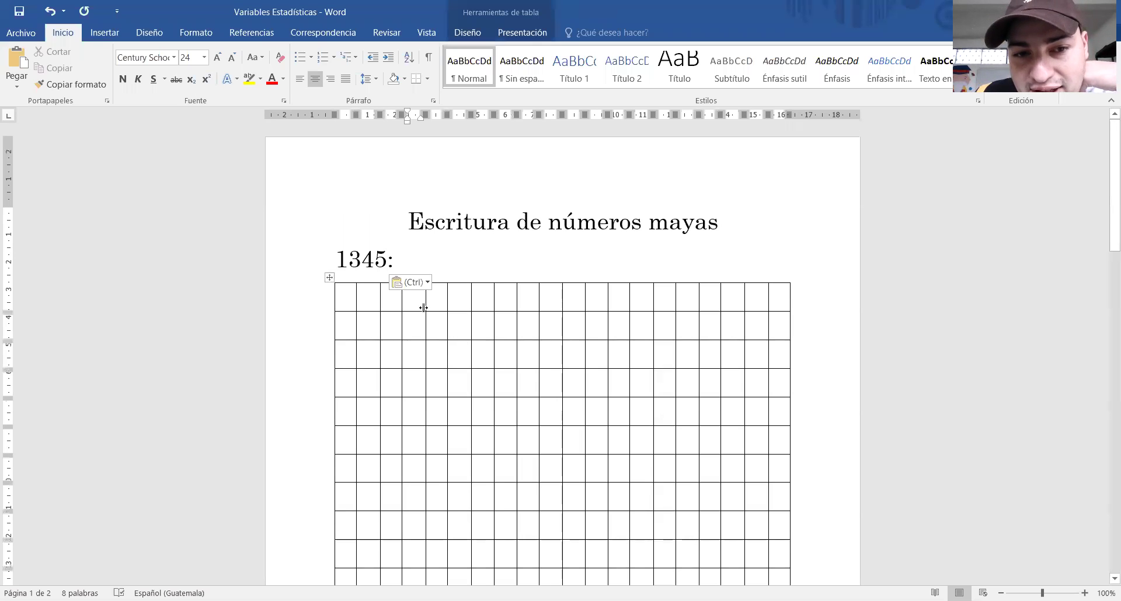
drag(336, 259, 385, 262)
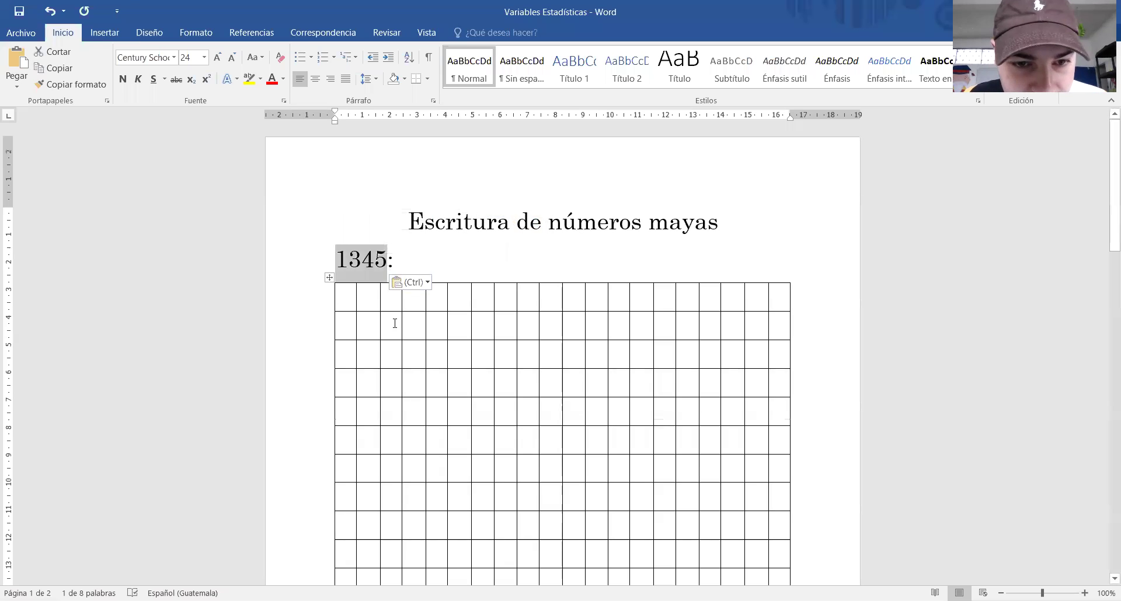
click(411, 332)
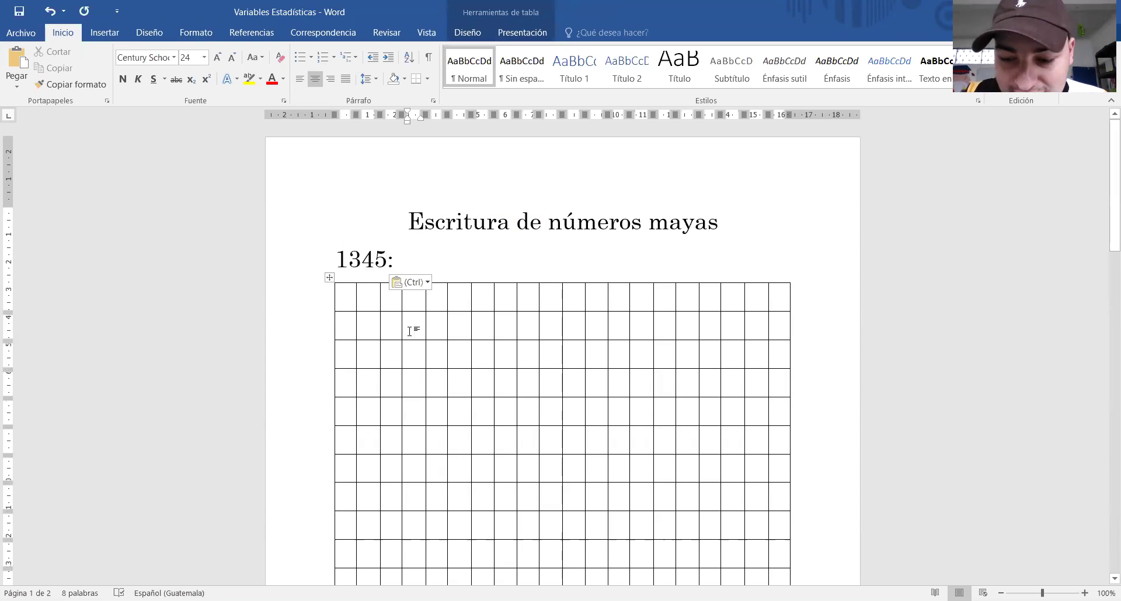
text(1)
key(Tab)
text(3)
key(Tab)
text(4)
key(Tab)
text(5)
Step: Highlight the 400 label in the place-value table below the grid
scroll(415, 334, down, 5)
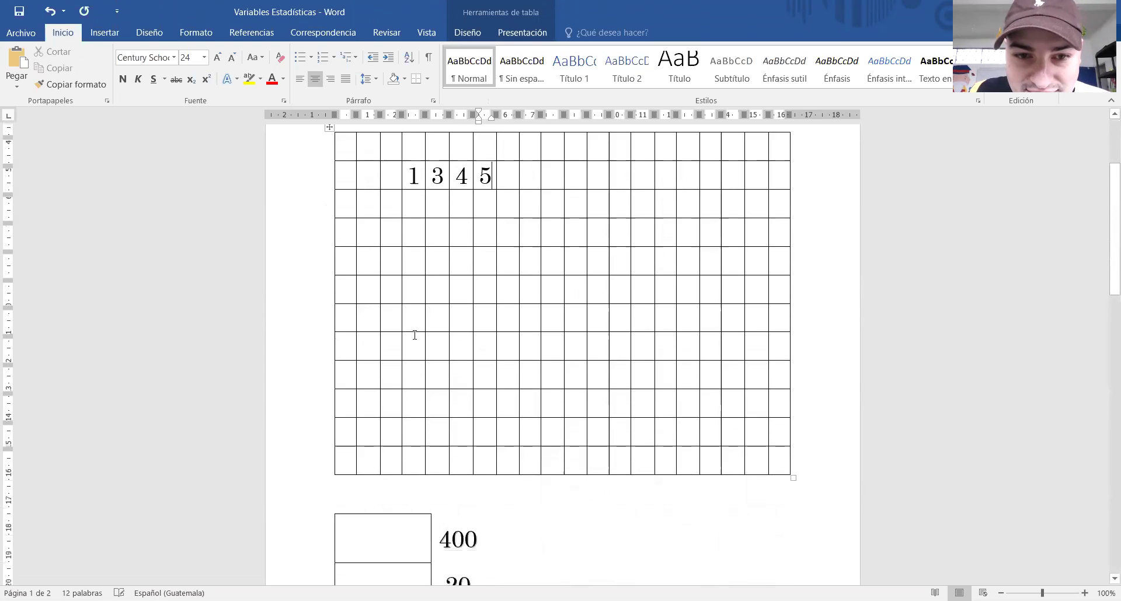
scroll(414, 334, down, 4)
click(472, 412)
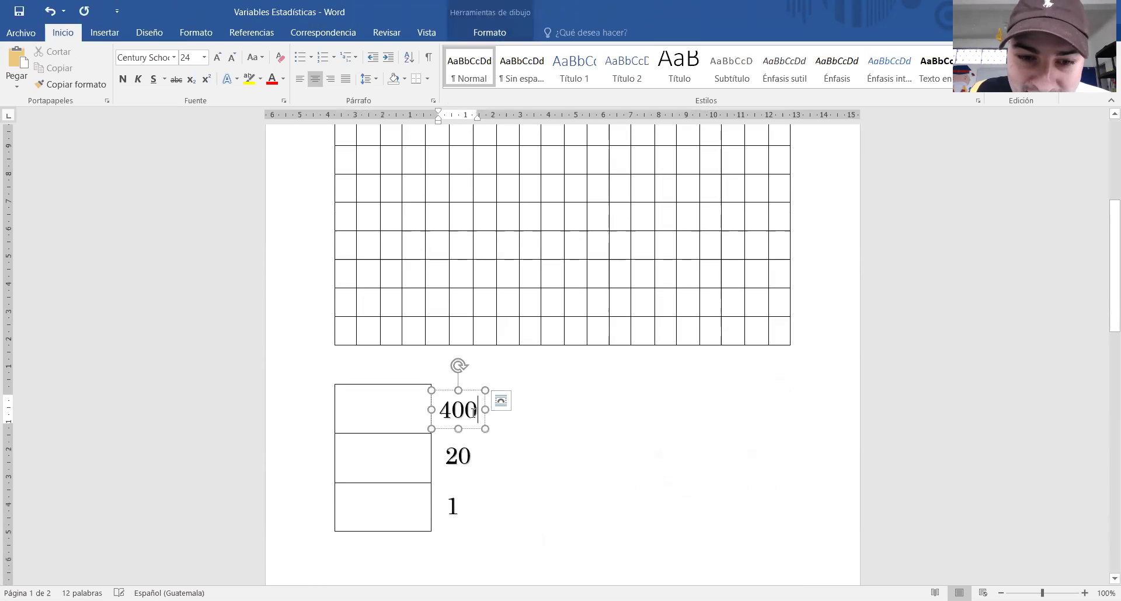
drag(477, 412, 423, 383)
scroll(408, 351, up, 7)
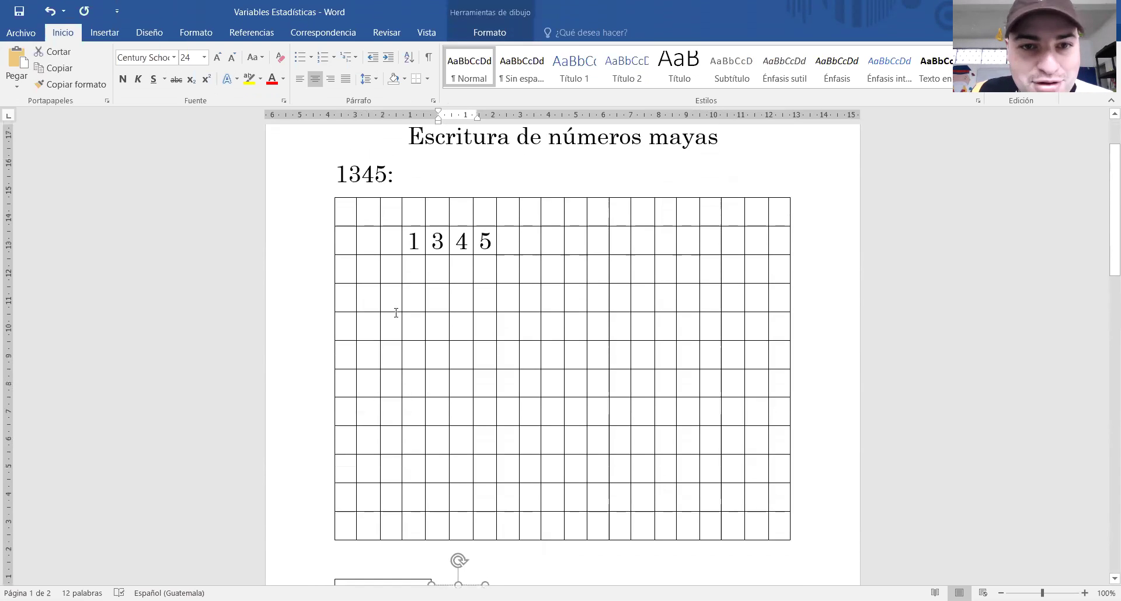
click(414, 285)
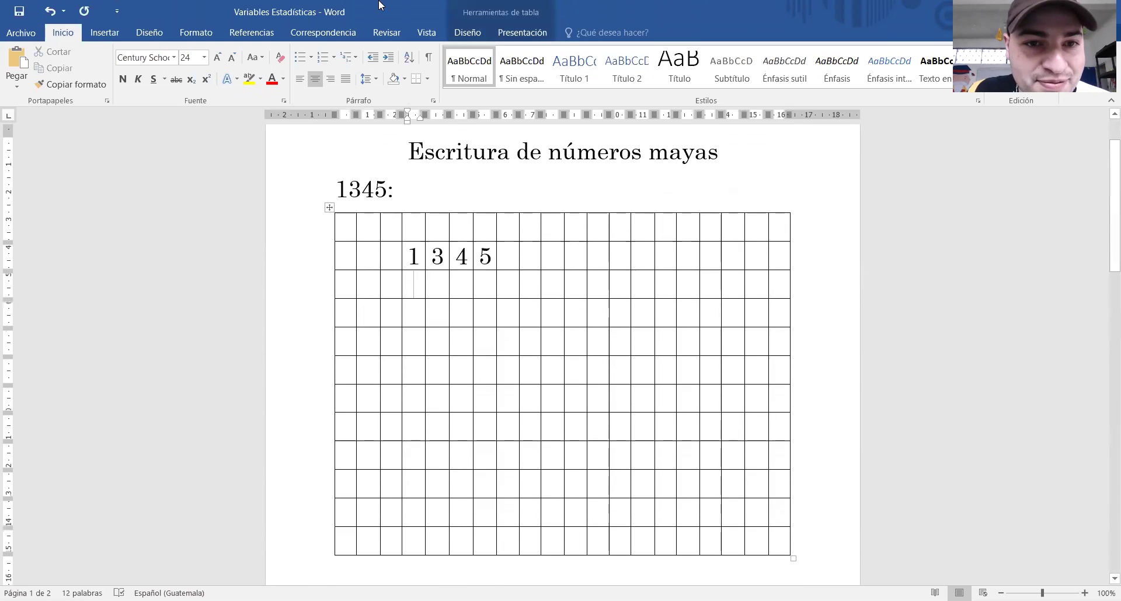
Step: Draw a thick division bracket along the left and top of 1345 with Dibujar tabla
click(427, 78)
click(468, 316)
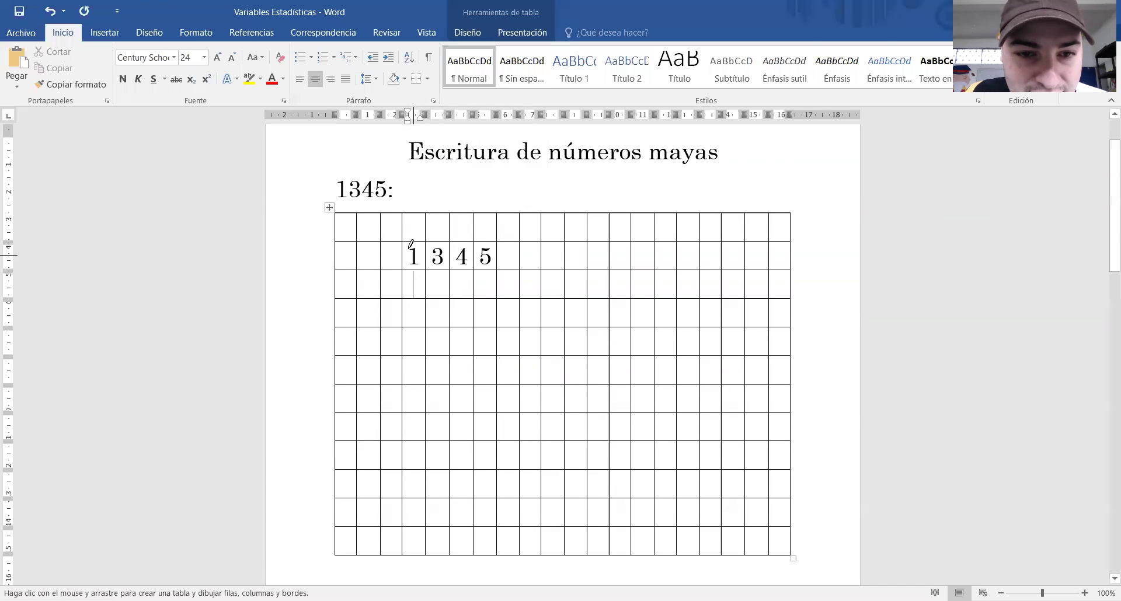
mouse_move(403, 242)
mouse_down()
mouse_move(403, 272)
mouse_move(474, 241)
mouse_up()
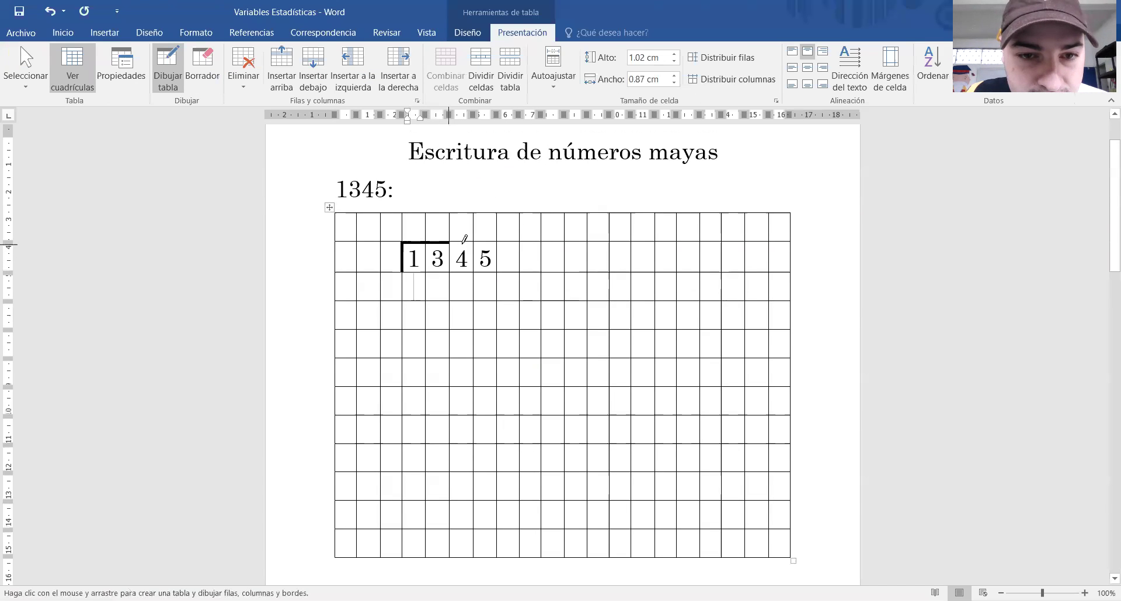
key(Escape)
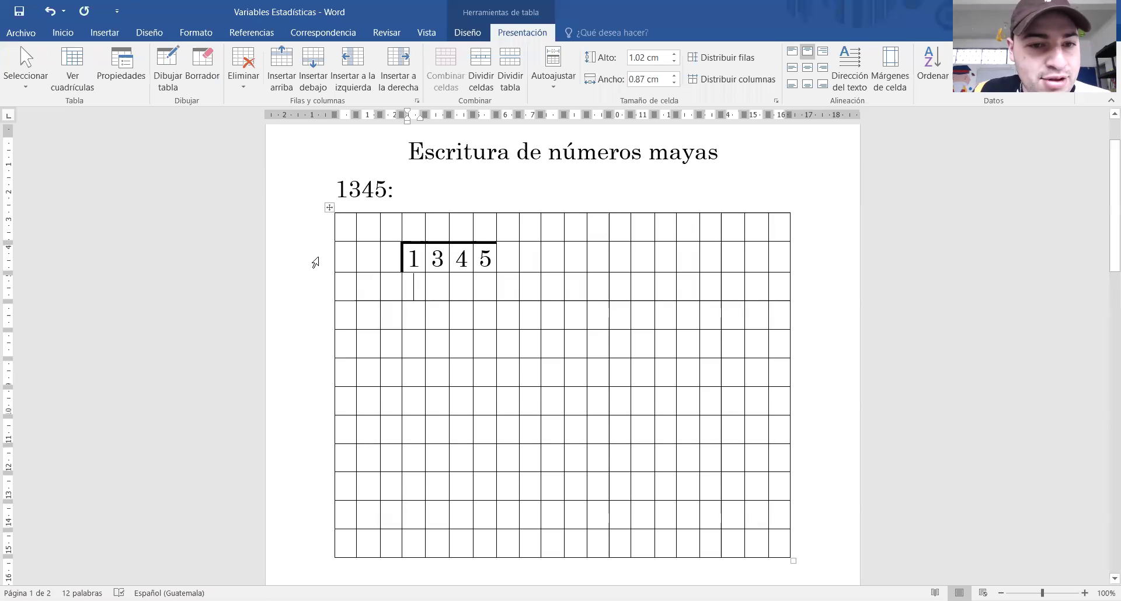
Step: Type the divisor 4 0 0 in the first cells of row 2
click(346, 257)
text(4)
key(Tab)
text(0)
key(Tab)
text(0)
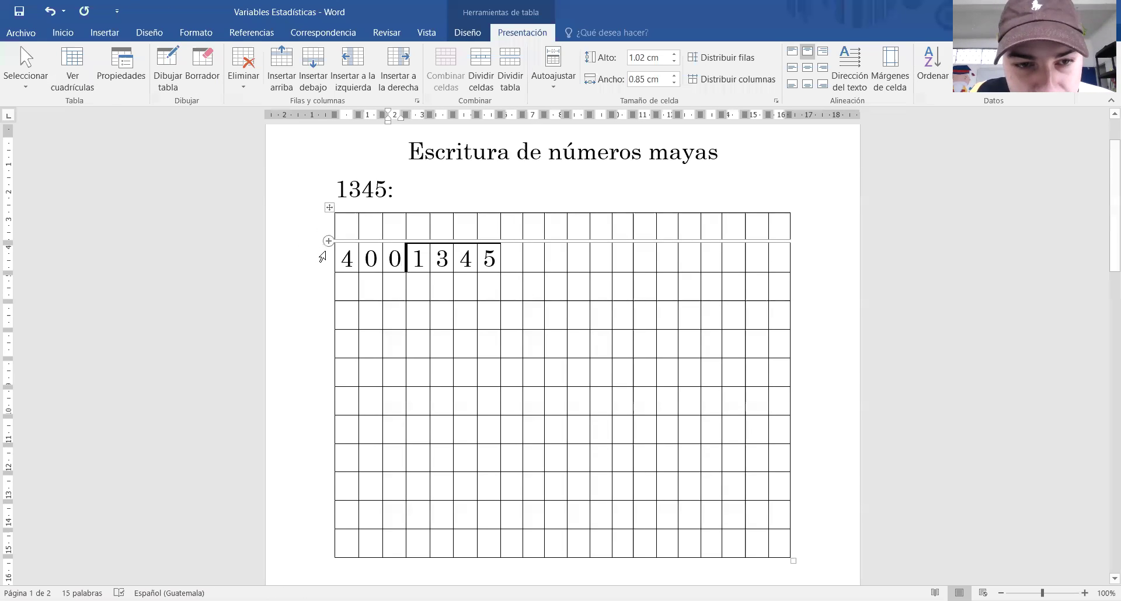
Step: Select the 400 and 1345 cells in turn to point out divisor and dividend
drag(425, 257, 488, 260)
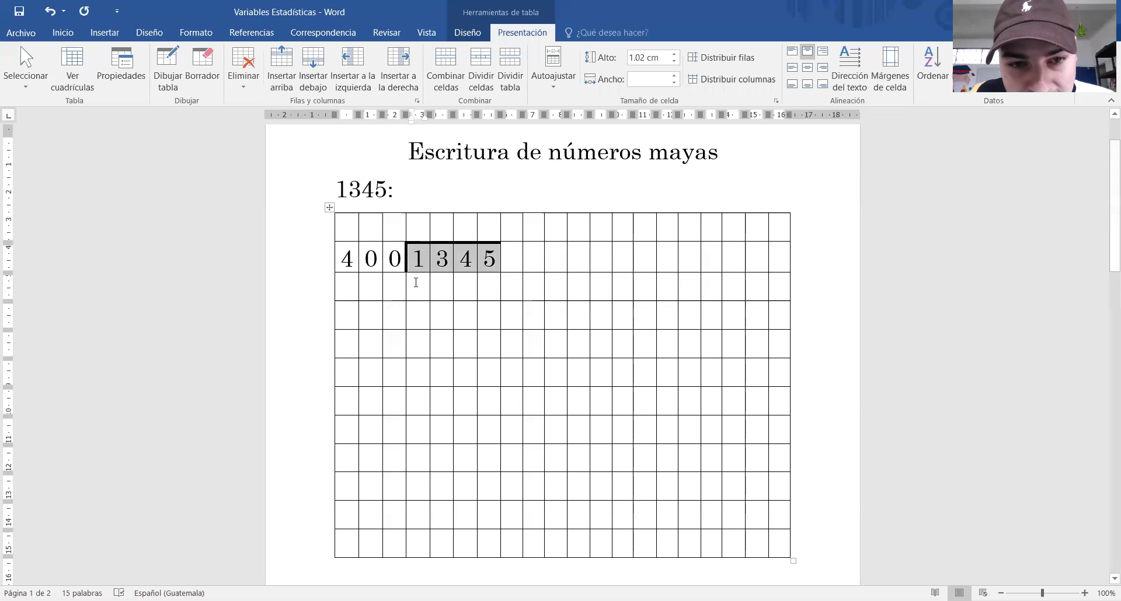
drag(401, 265, 345, 259)
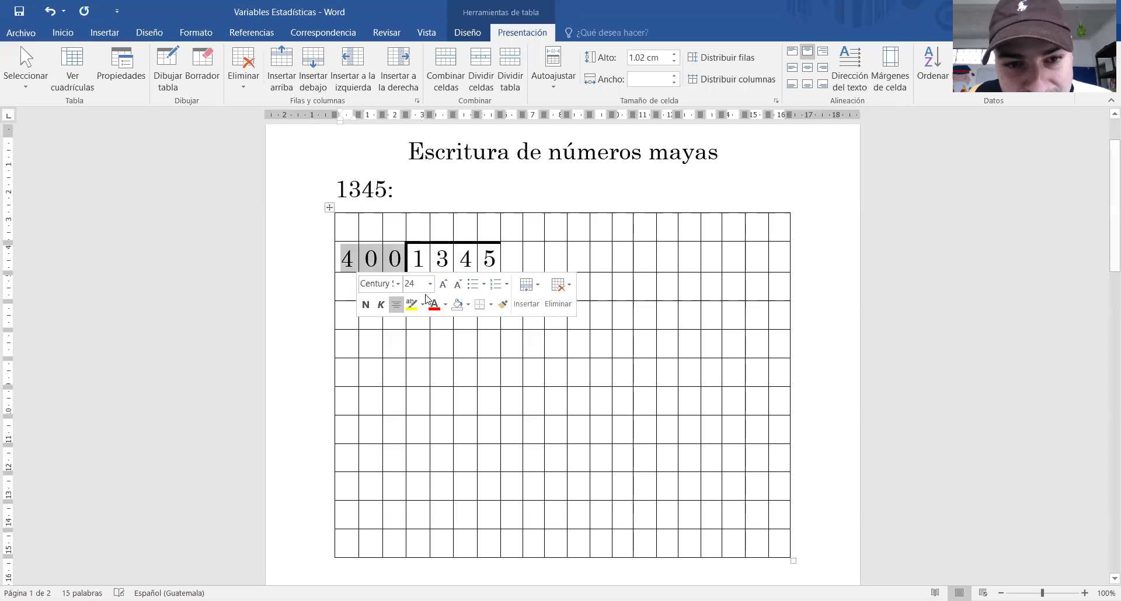
click(485, 233)
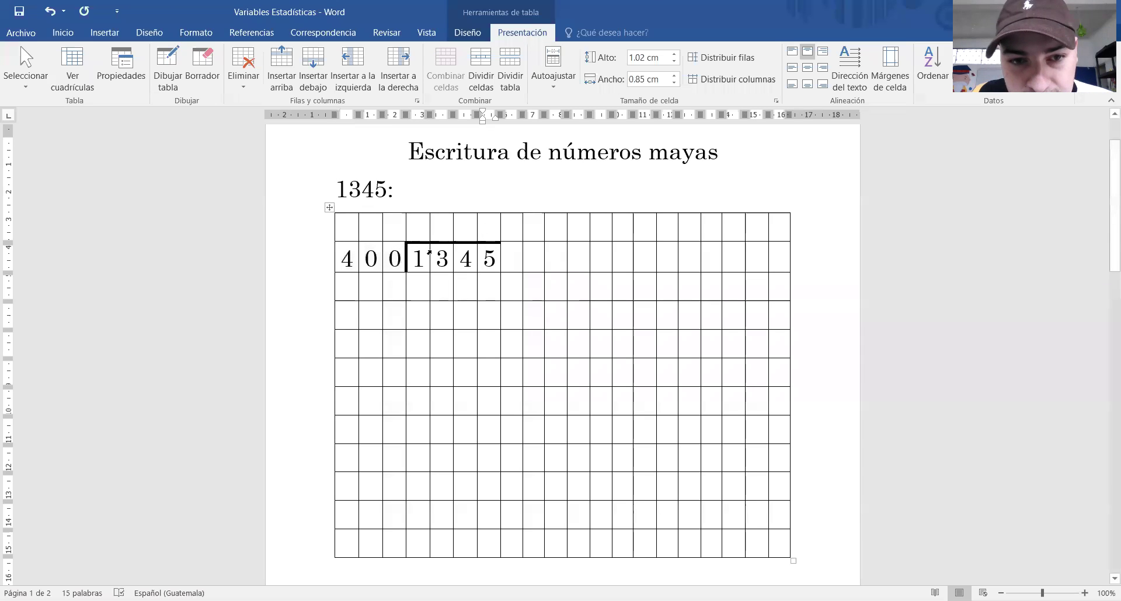
drag(397, 259, 360, 258)
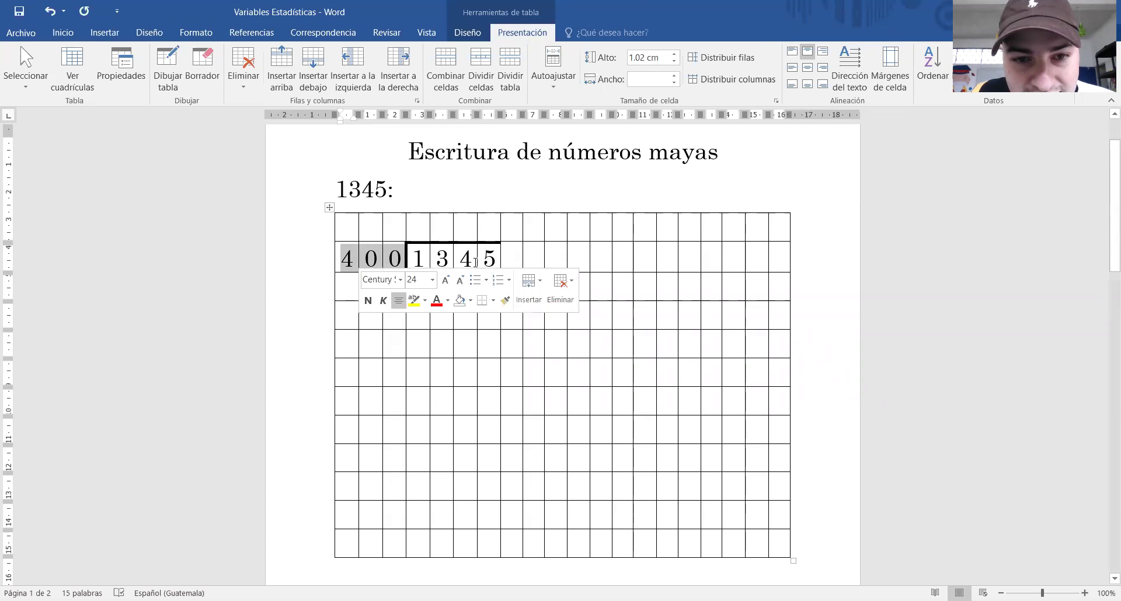
drag(467, 258, 418, 264)
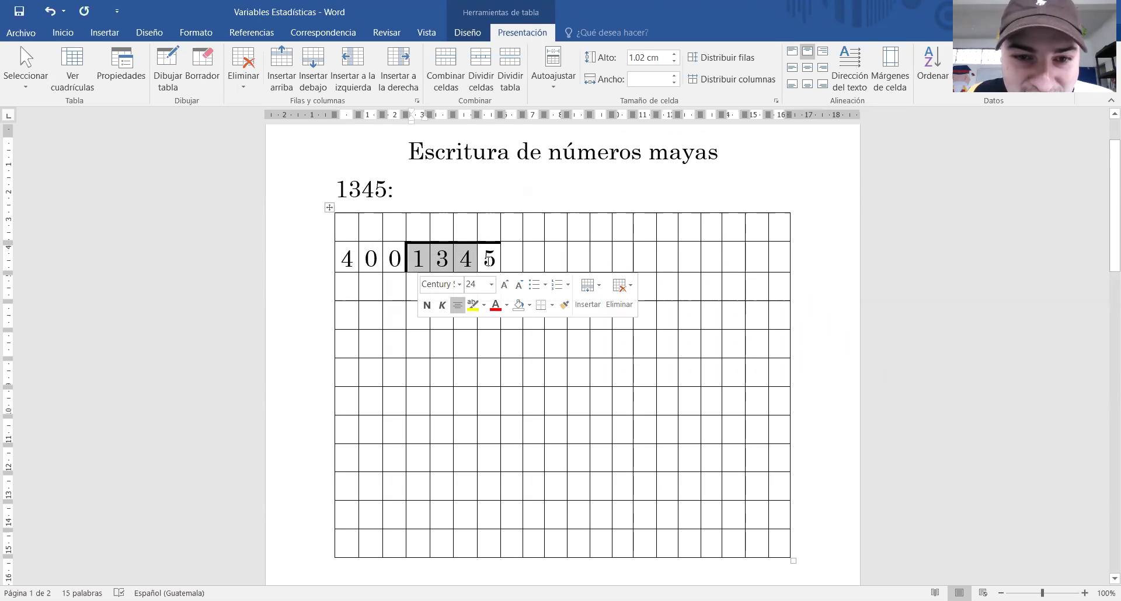
drag(487, 261, 404, 261)
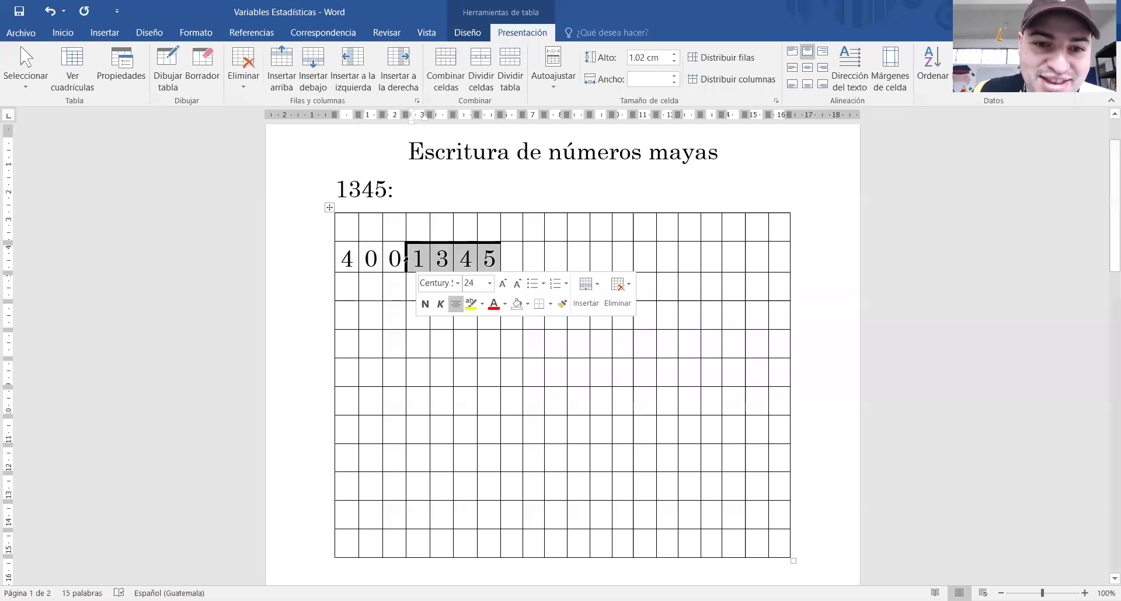
drag(492, 258, 347, 258)
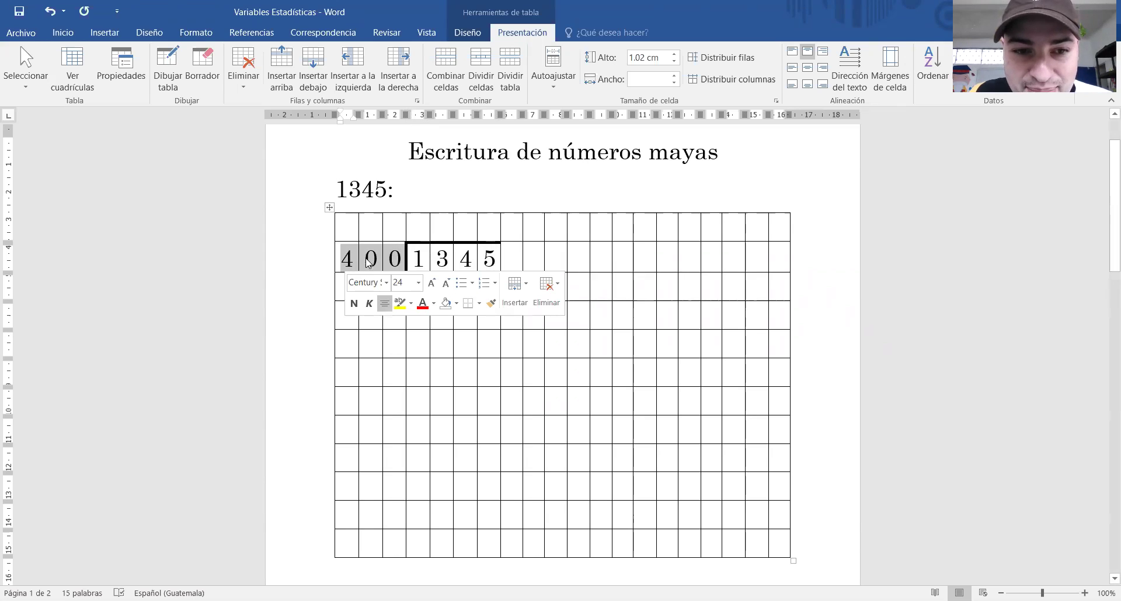
drag(415, 259, 478, 259)
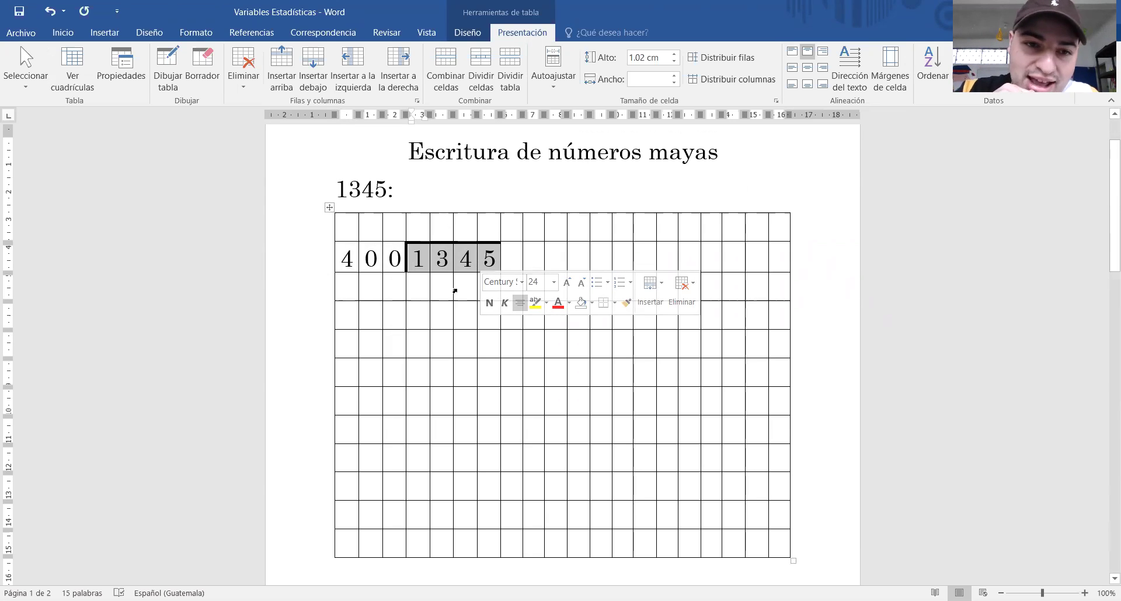
Step: Write the quotient 3 in the top-row cell above the 5
click(488, 228)
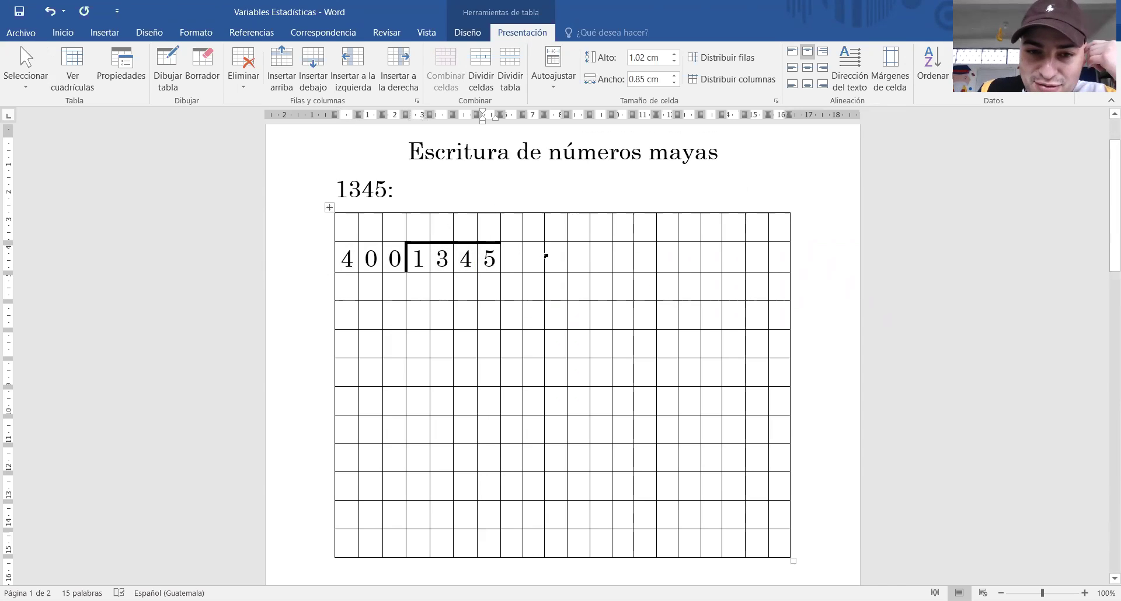
text(3)
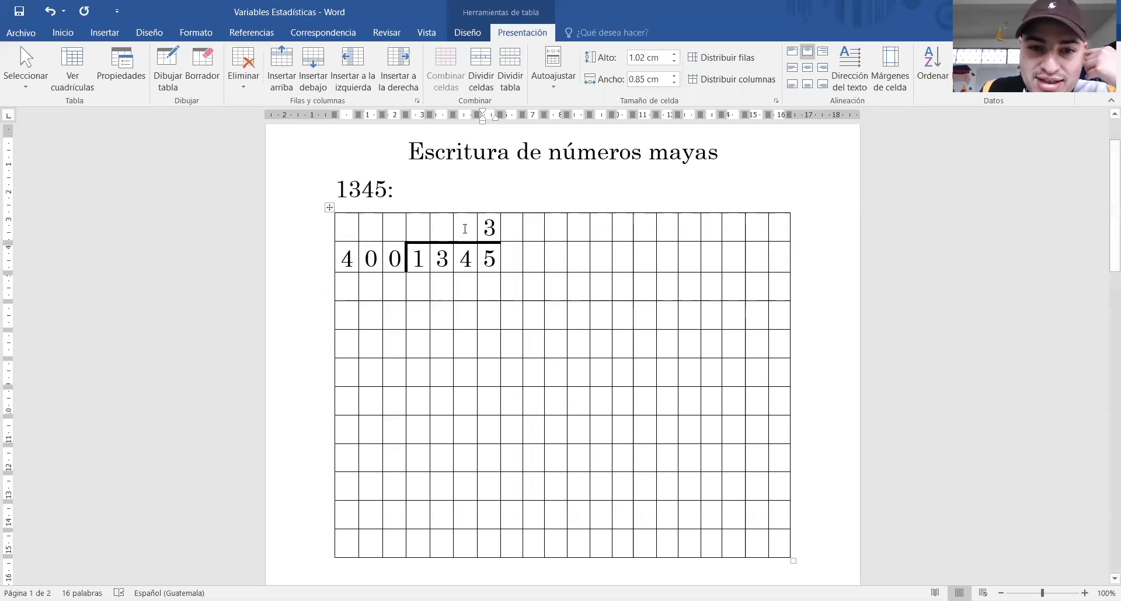
key(BackSpace)
text(5)
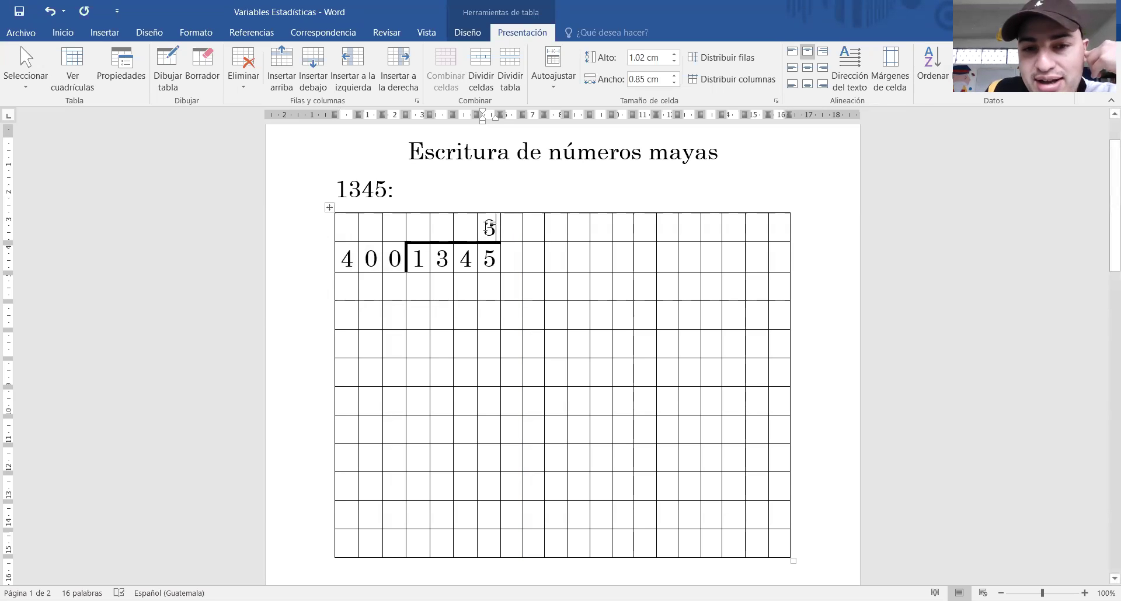
double_click(489, 228)
text(2)
key(ctrl+z)
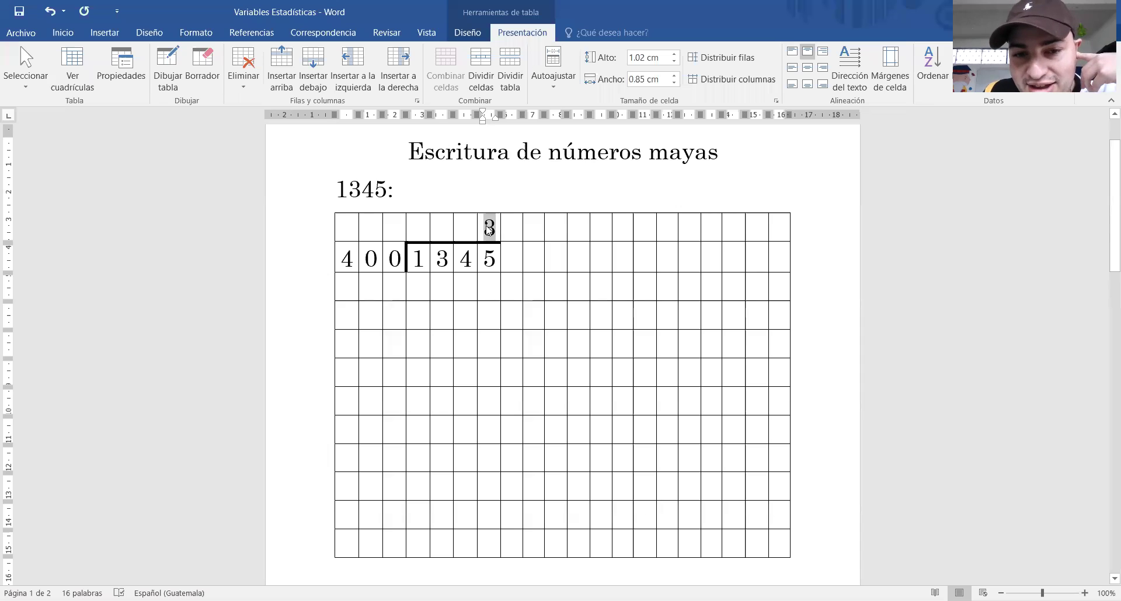
click(463, 234)
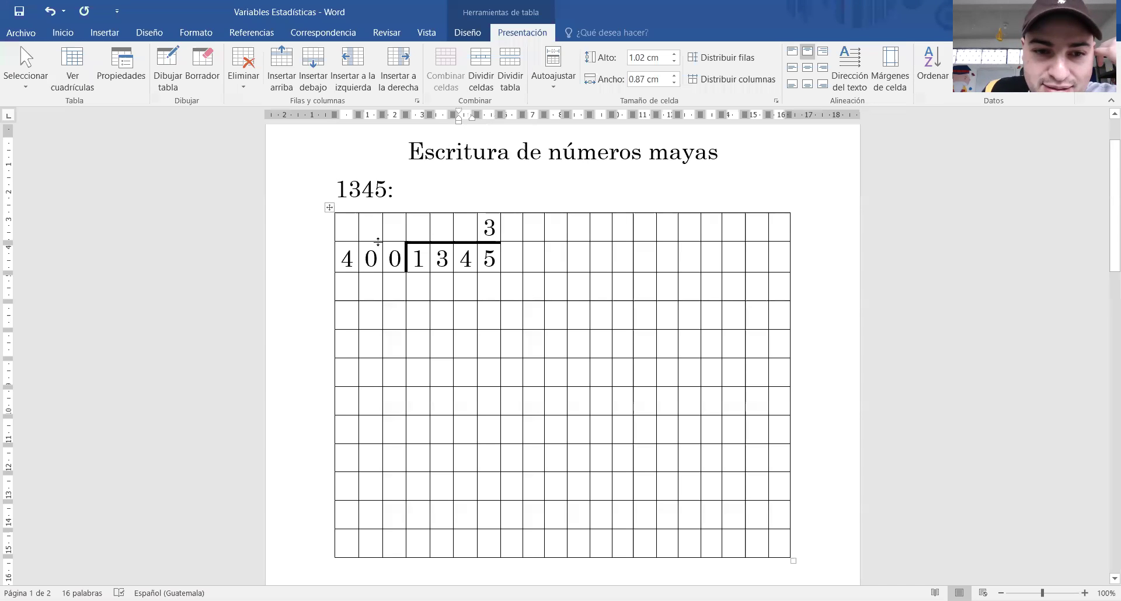
Step: Write the subtraction row '- 1 2 0 0' beneath 1345
click(495, 261)
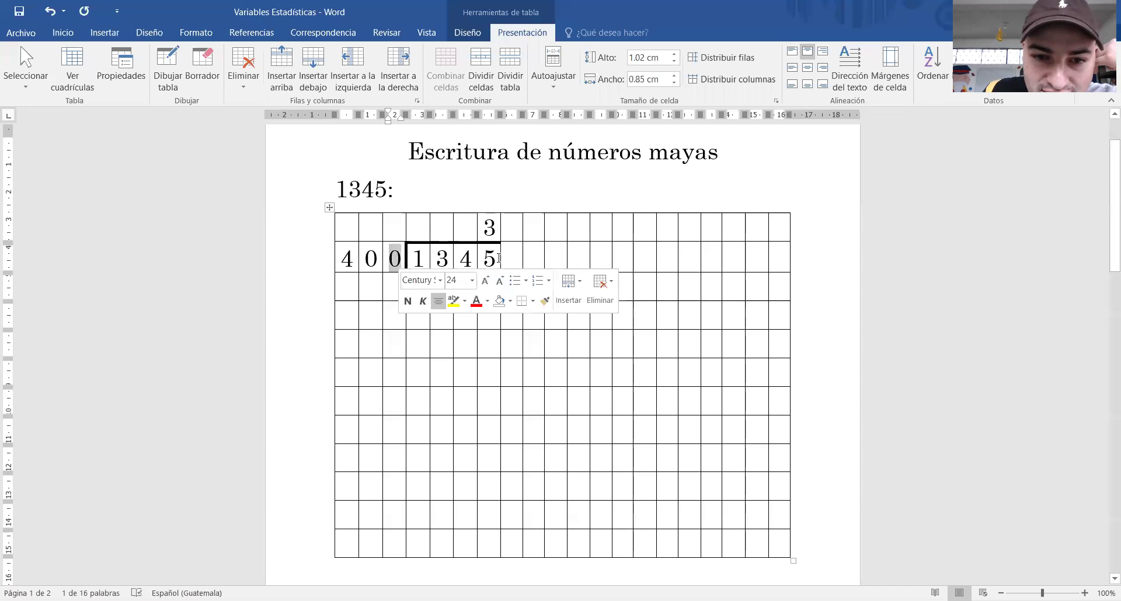
click(493, 285)
text(0)
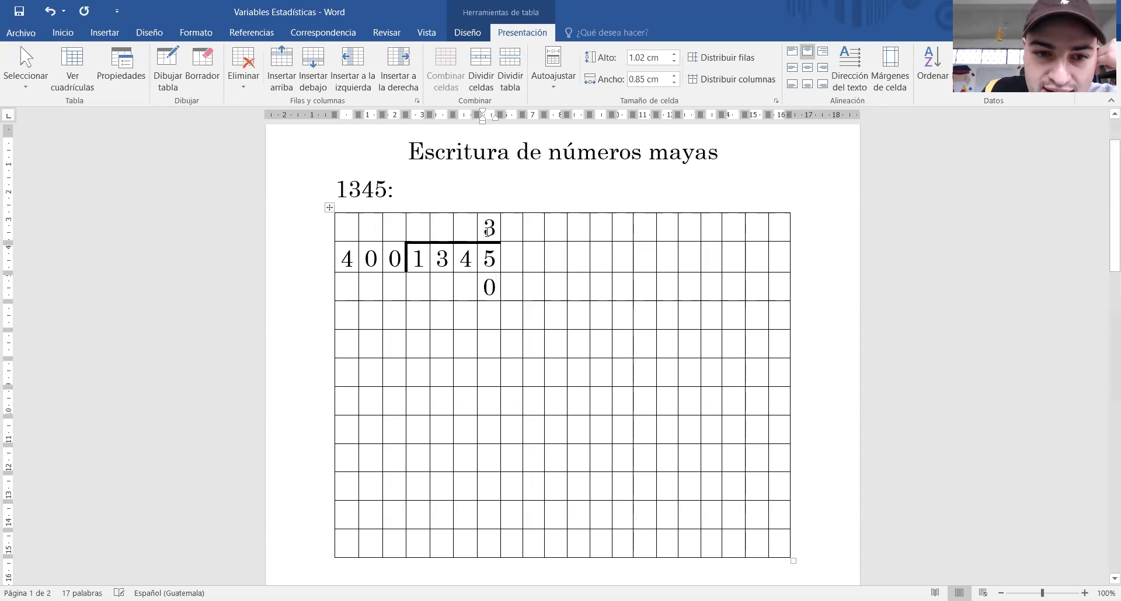
click(460, 292)
text(0)
click(492, 236)
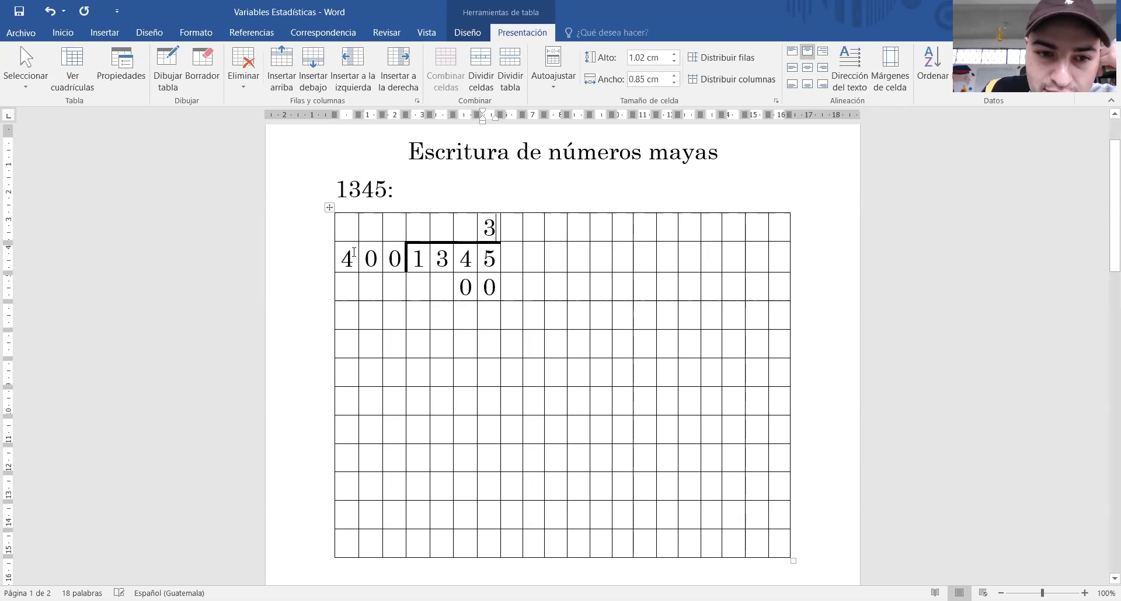
click(416, 286)
text(1)
click(443, 287)
text(2)
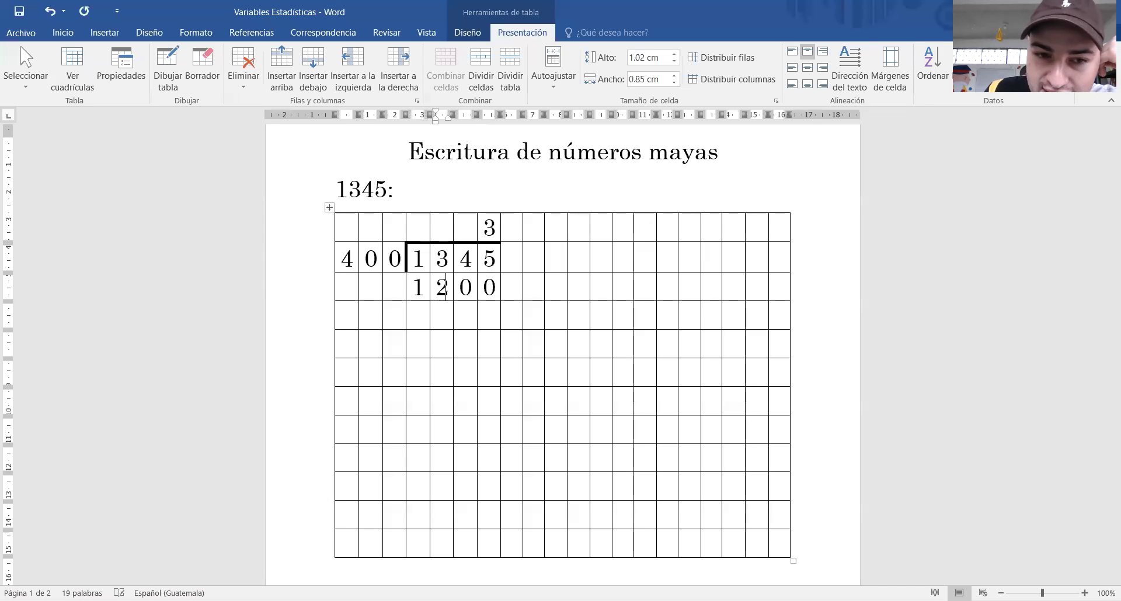
click(400, 285)
text(-)
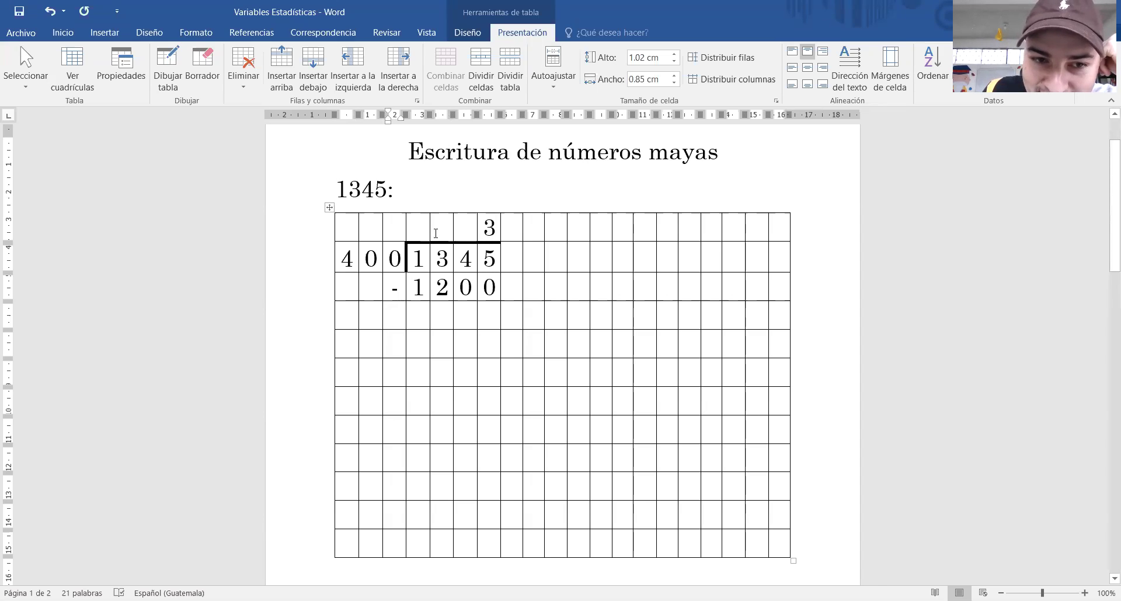
Step: Select 1345, the quotient 3, and 1200 to explain them; place caret below 1200's last 0
drag(417, 266, 489, 260)
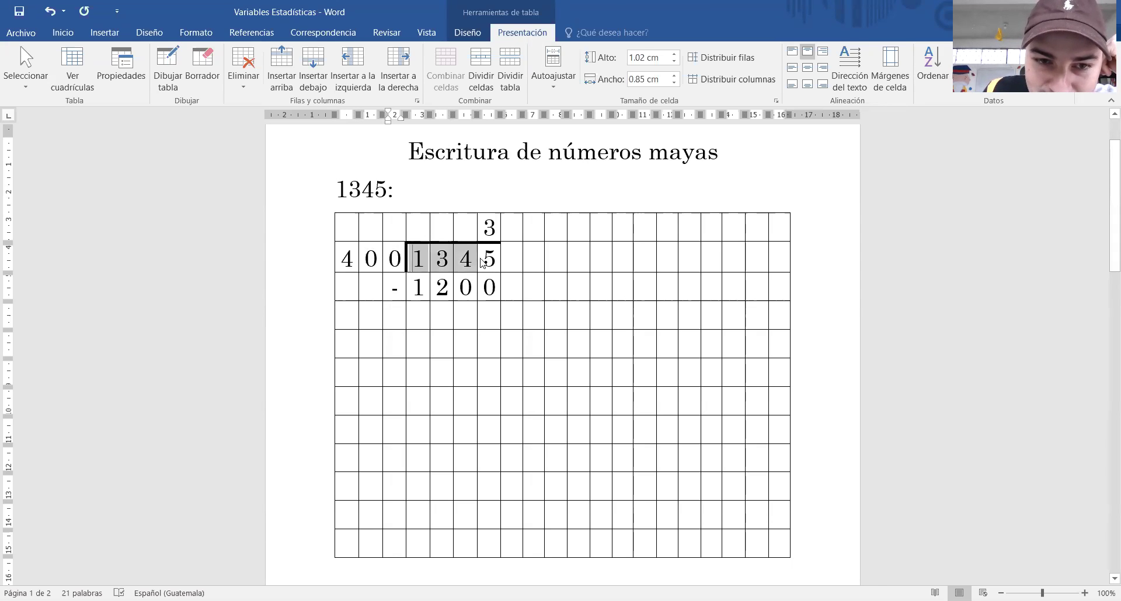
double_click(489, 228)
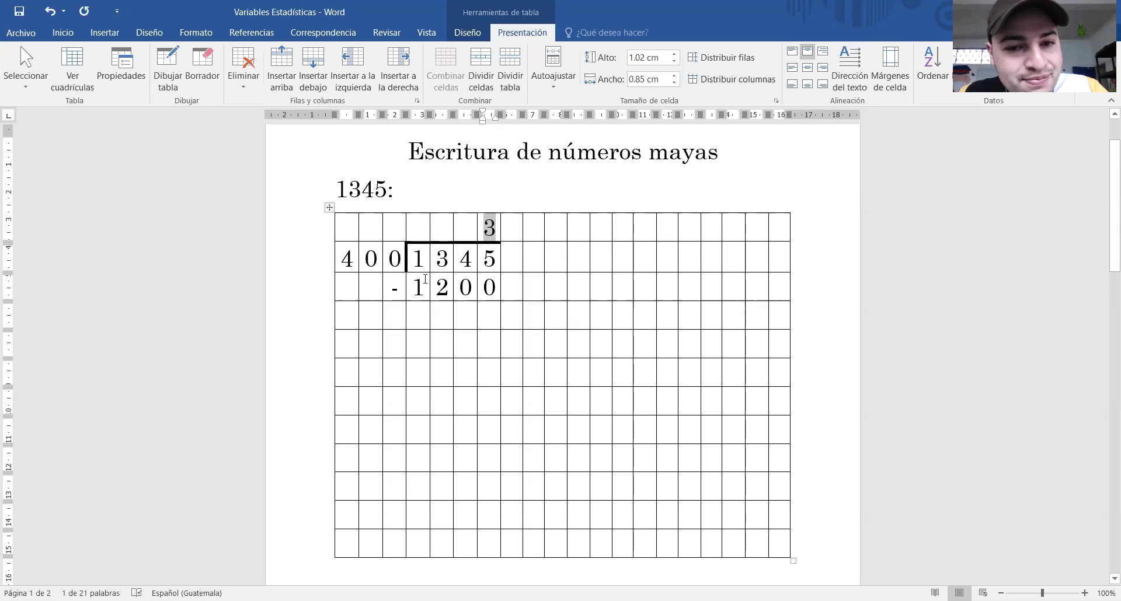
click(485, 229)
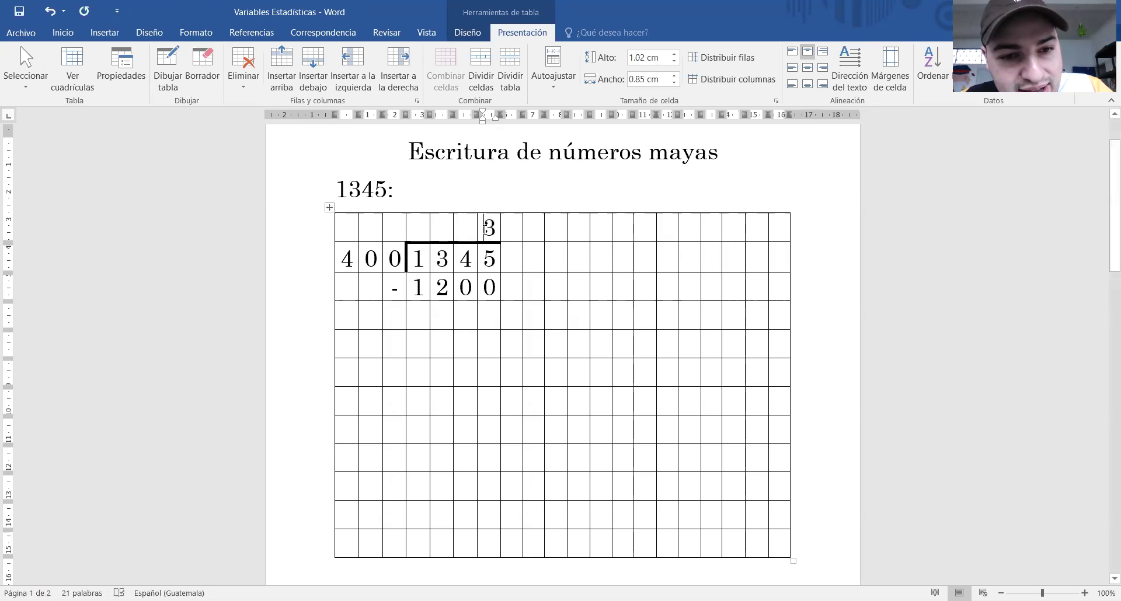
mouse_move(402, 254)
mouse_down()
mouse_move(345, 258)
mouse_move(507, 261)
mouse_move(496, 260)
mouse_up()
drag(409, 287, 488, 291)
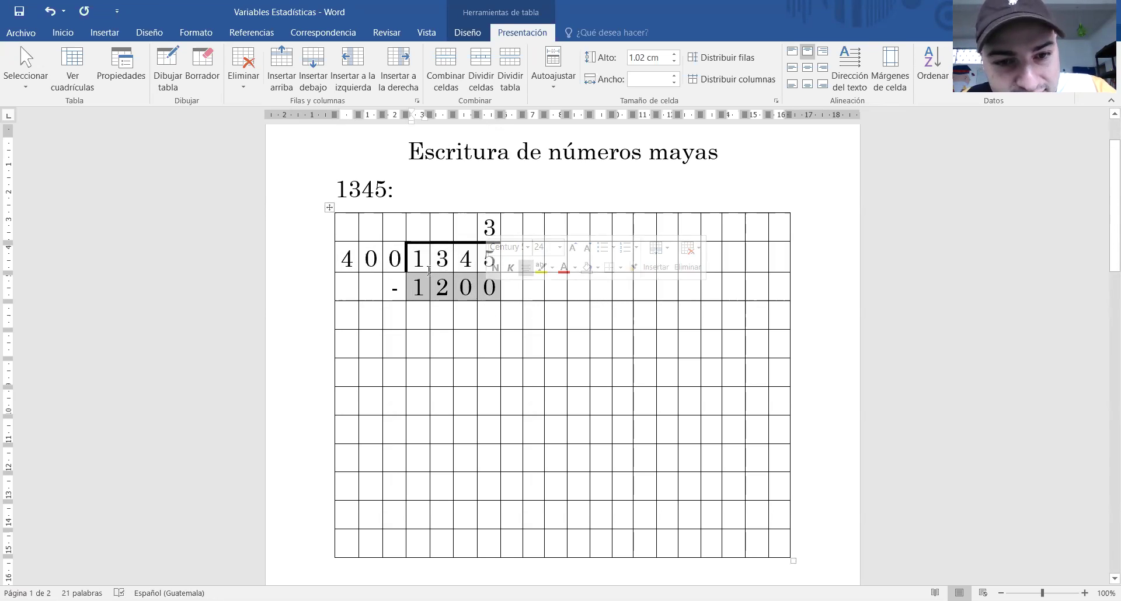
click(489, 311)
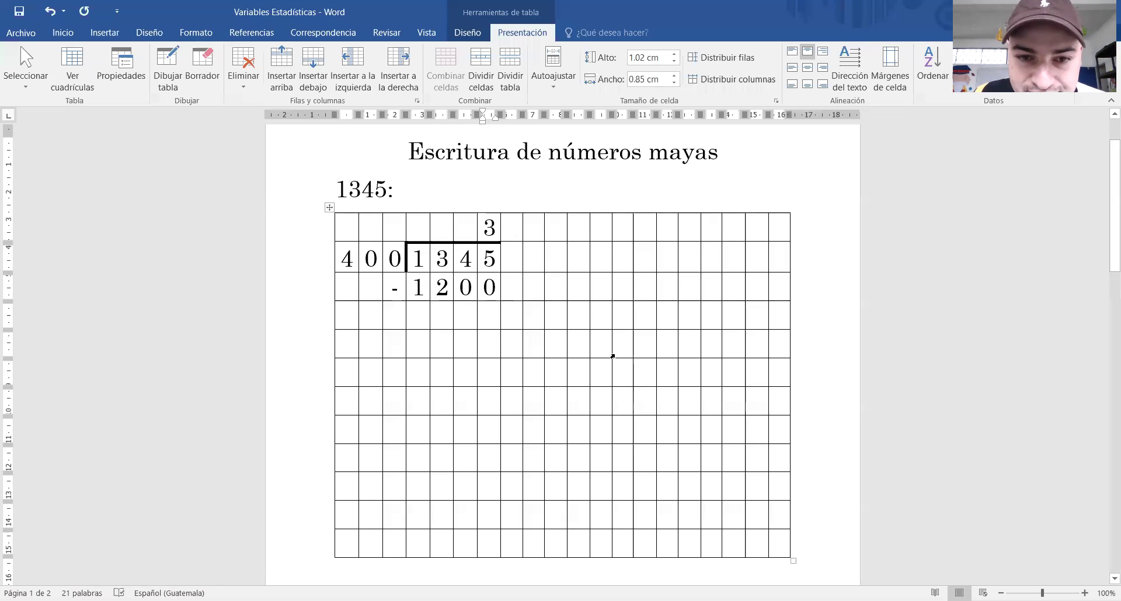
Step: Enter the remainder 0 1 4 5 below 1200, filling cells right to left
text(5)
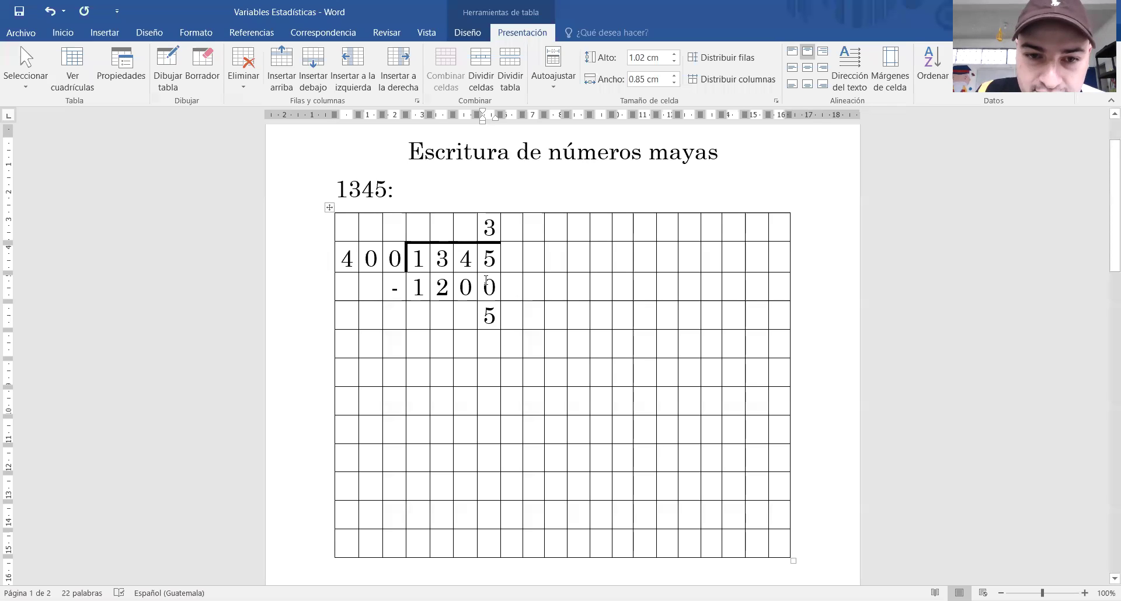
click(471, 313)
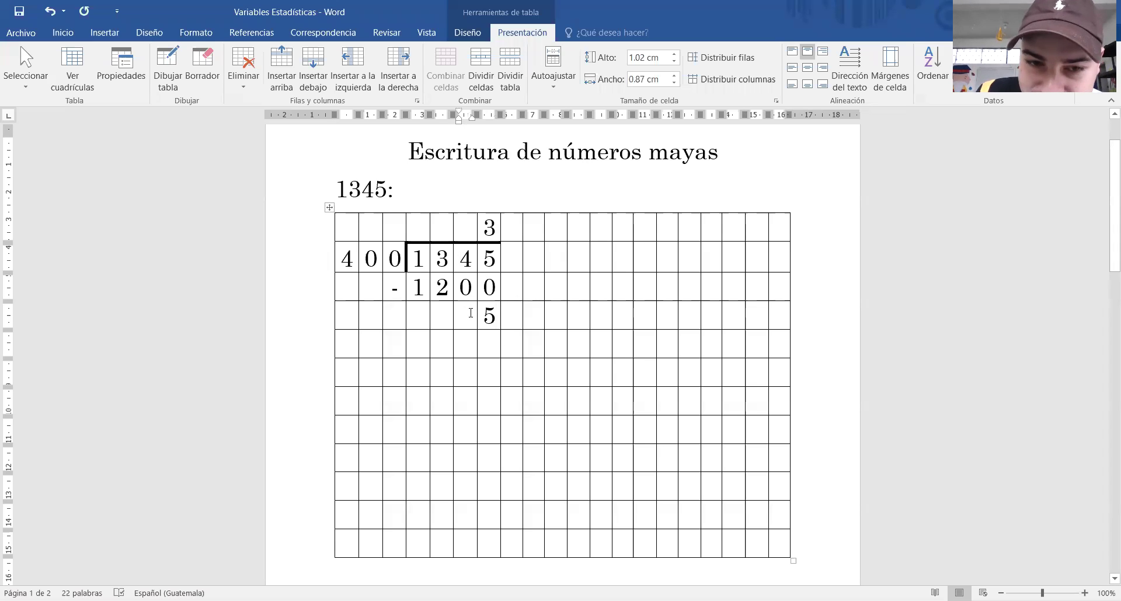
text(4)
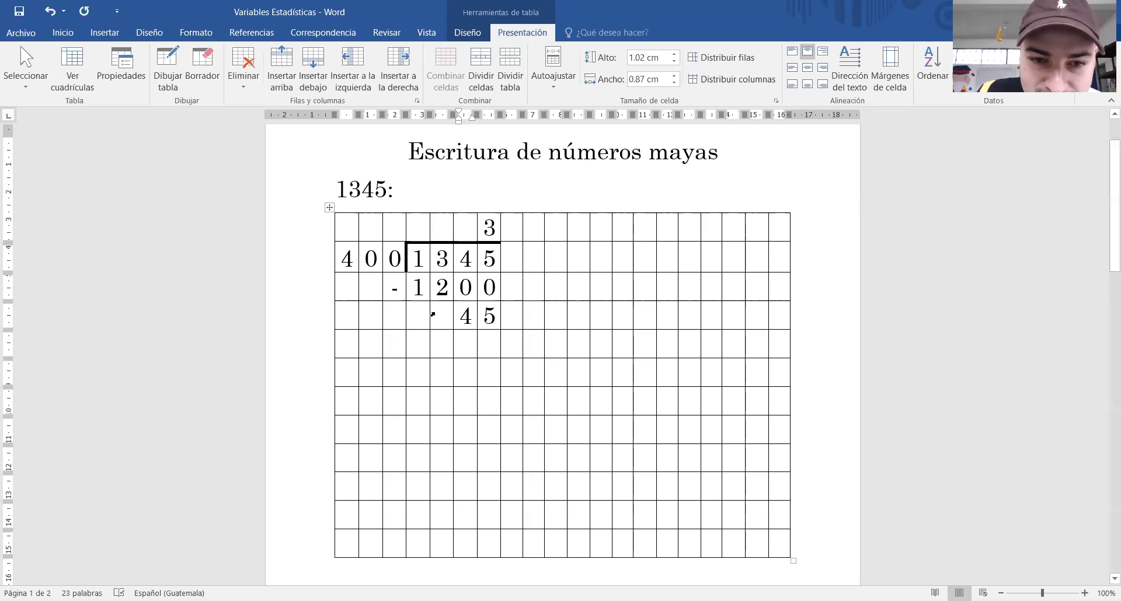
click(443, 314)
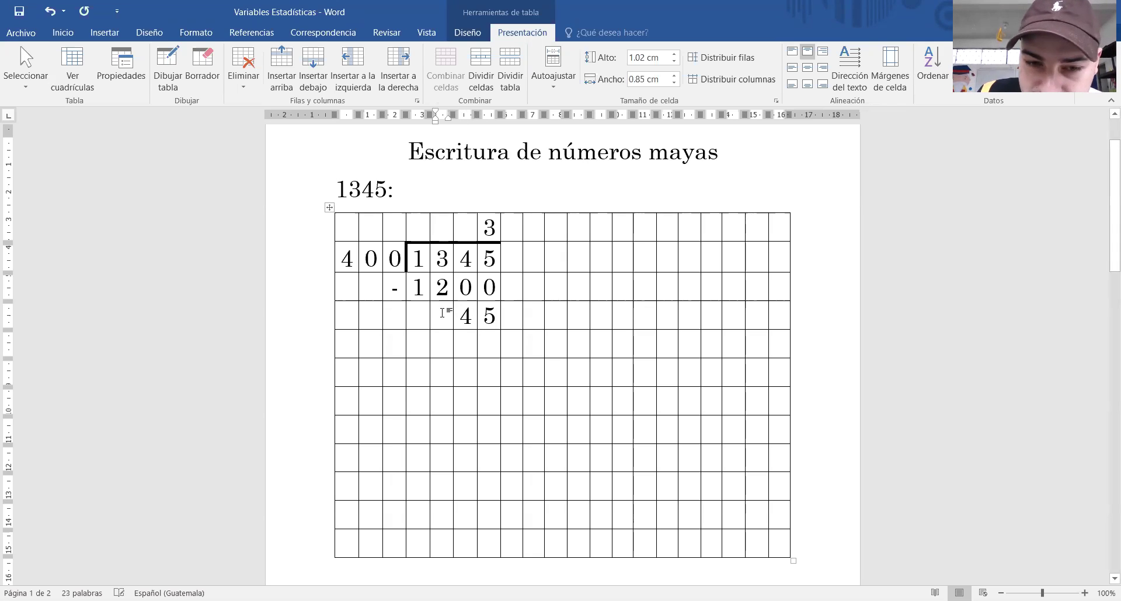
text(1)
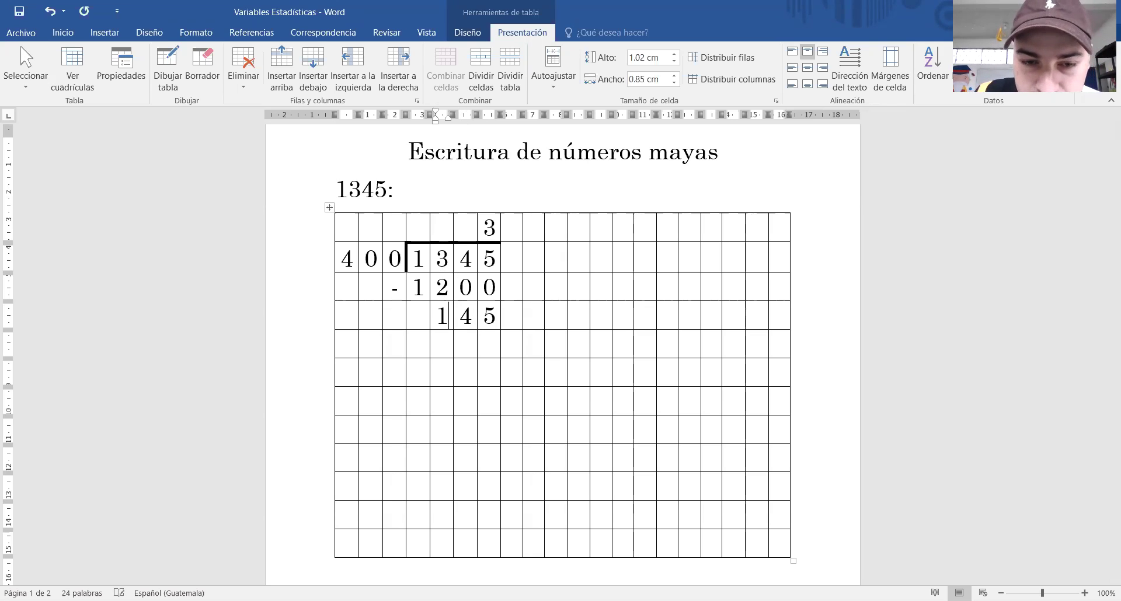
key(Left)
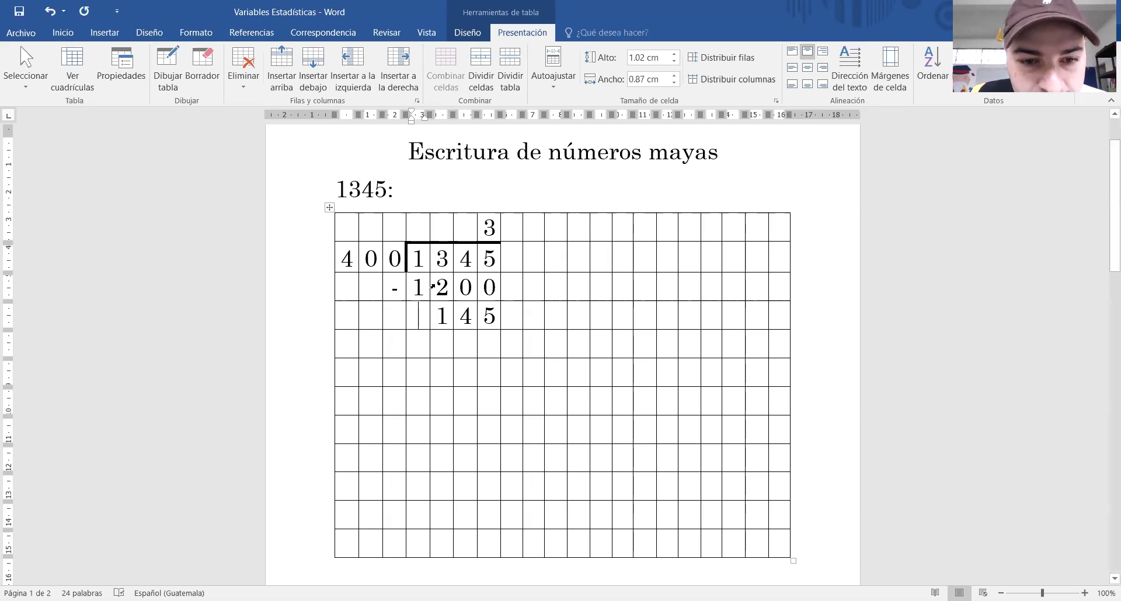
text(0)
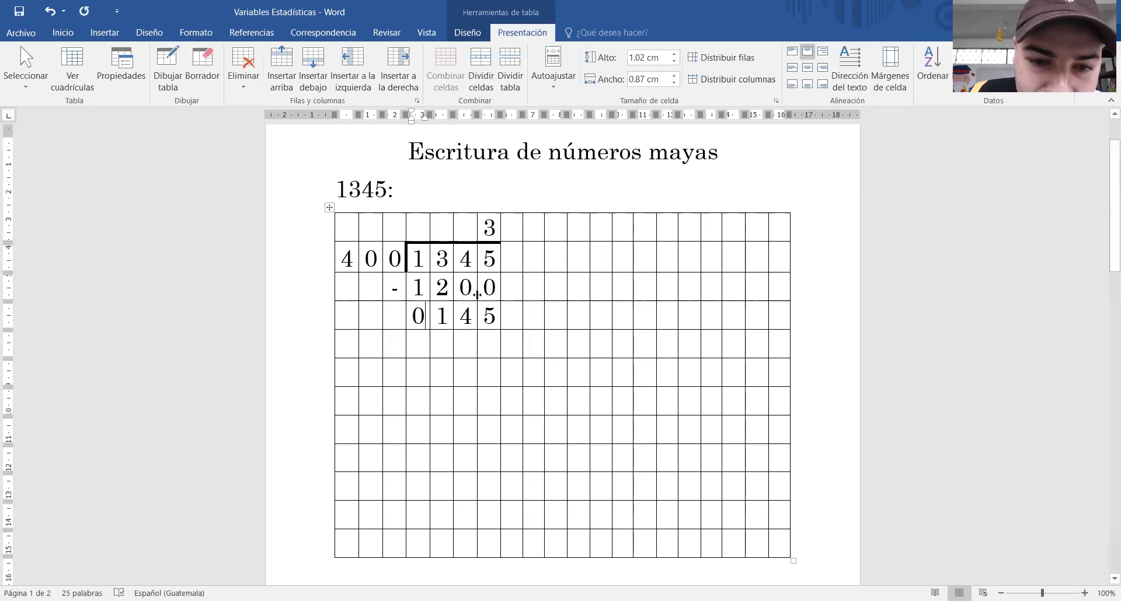
drag(498, 322, 445, 321)
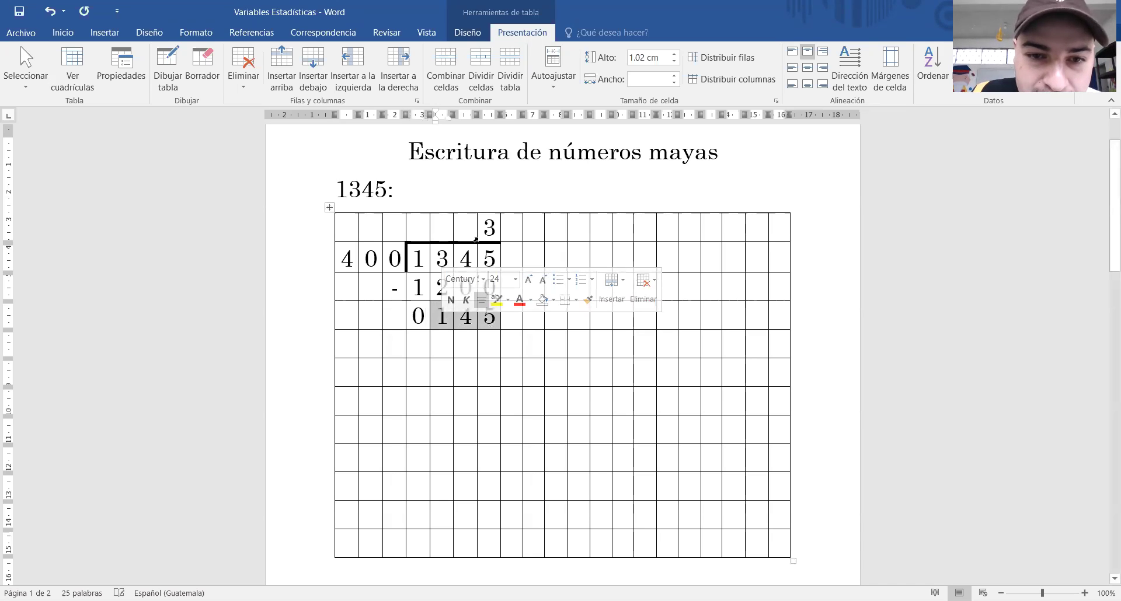
click(493, 233)
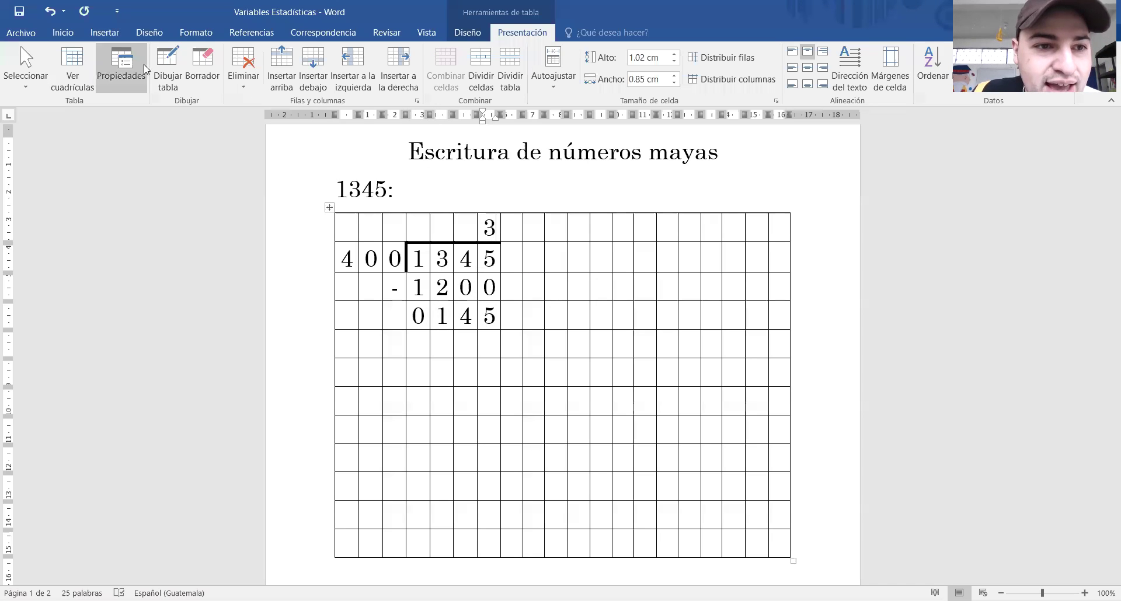
Step: Draw a thick subtraction line along the bottom of the 1200 row
click(166, 81)
drag(409, 302, 501, 301)
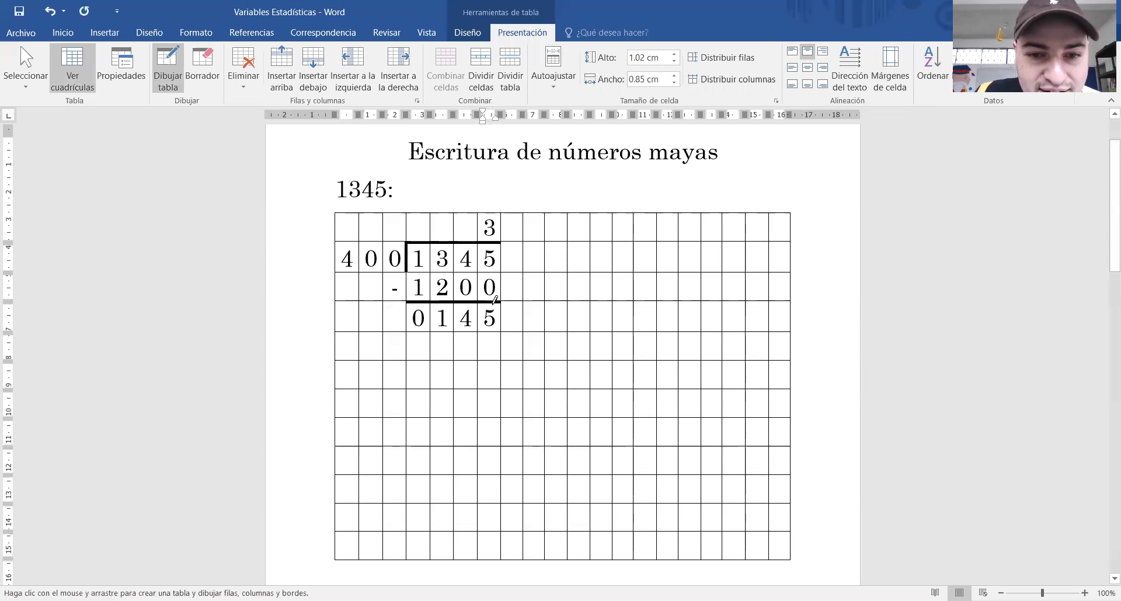
key(Escape)
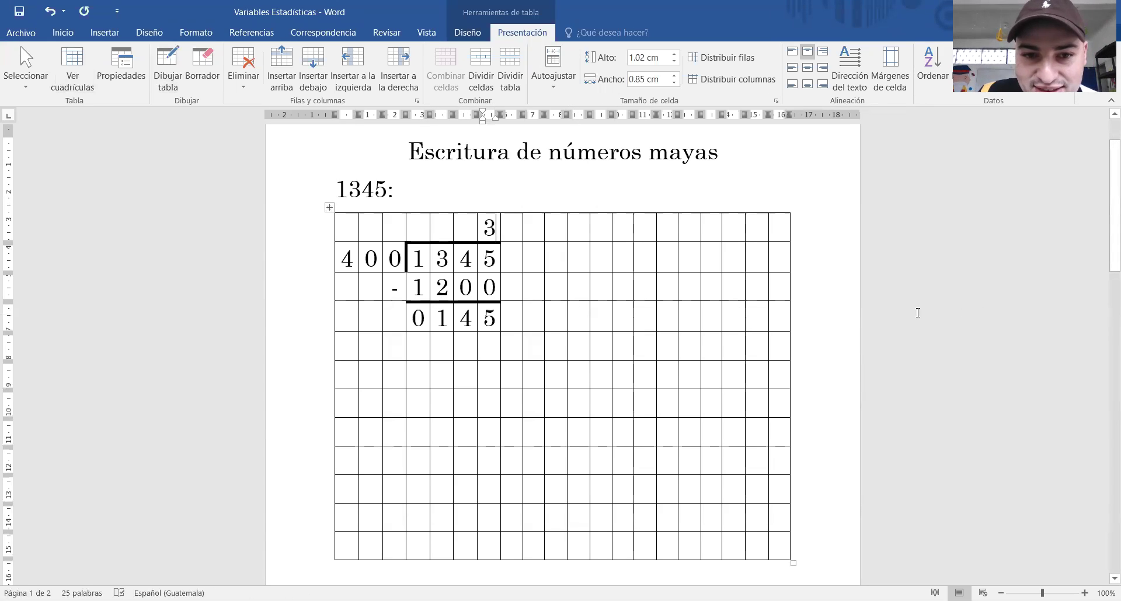
scroll(900, 316, down, 1)
scroll(900, 315, down, 1)
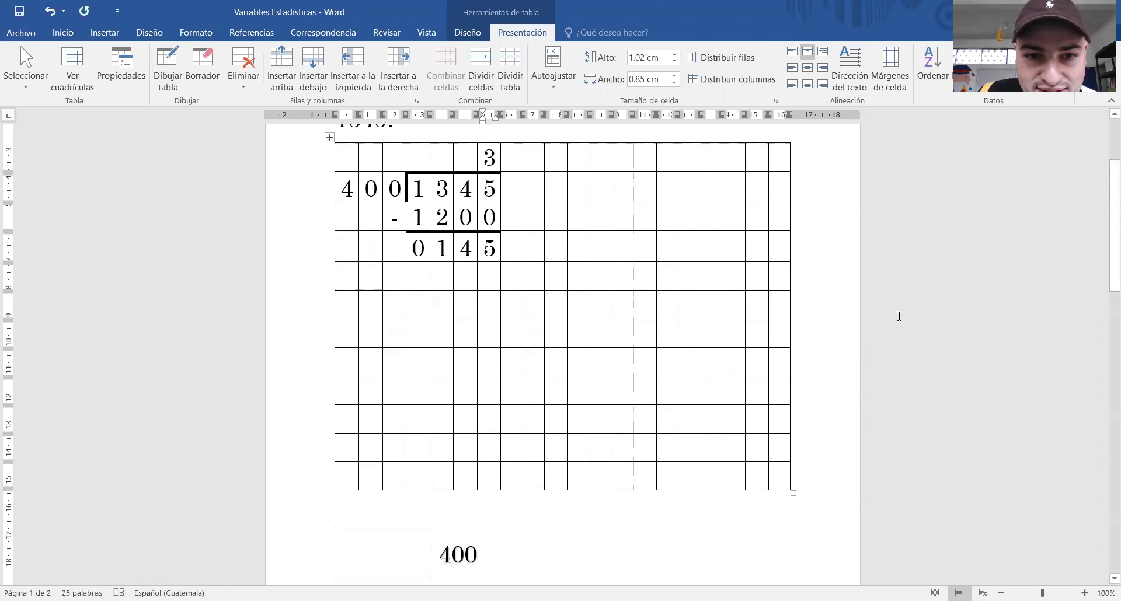
scroll(426, 299, down, 2)
scroll(426, 299, up, 2)
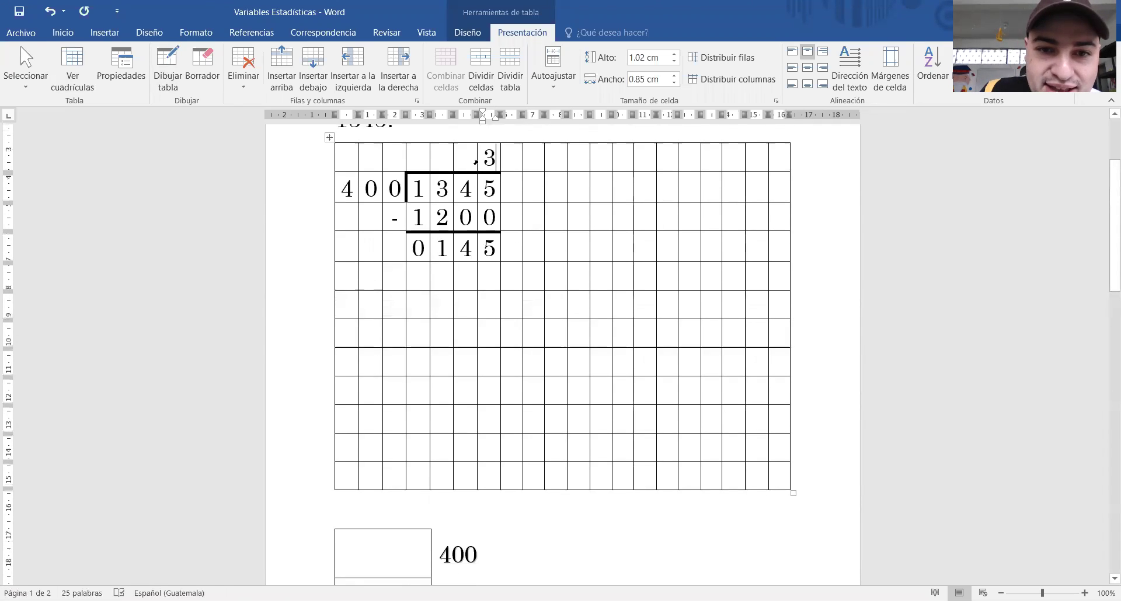
Step: Move to the place-value table, enter 3 in the 400 cell, then delete it
click(484, 156)
scroll(393, 327, down, 3)
scroll(390, 355, down, 3)
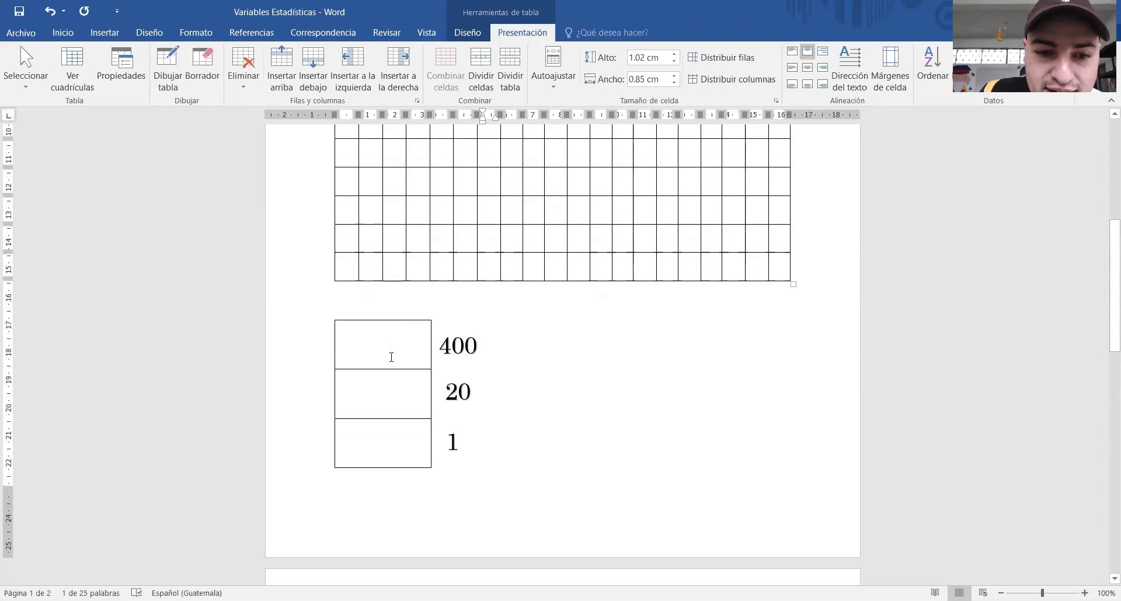
click(385, 357)
text(3)
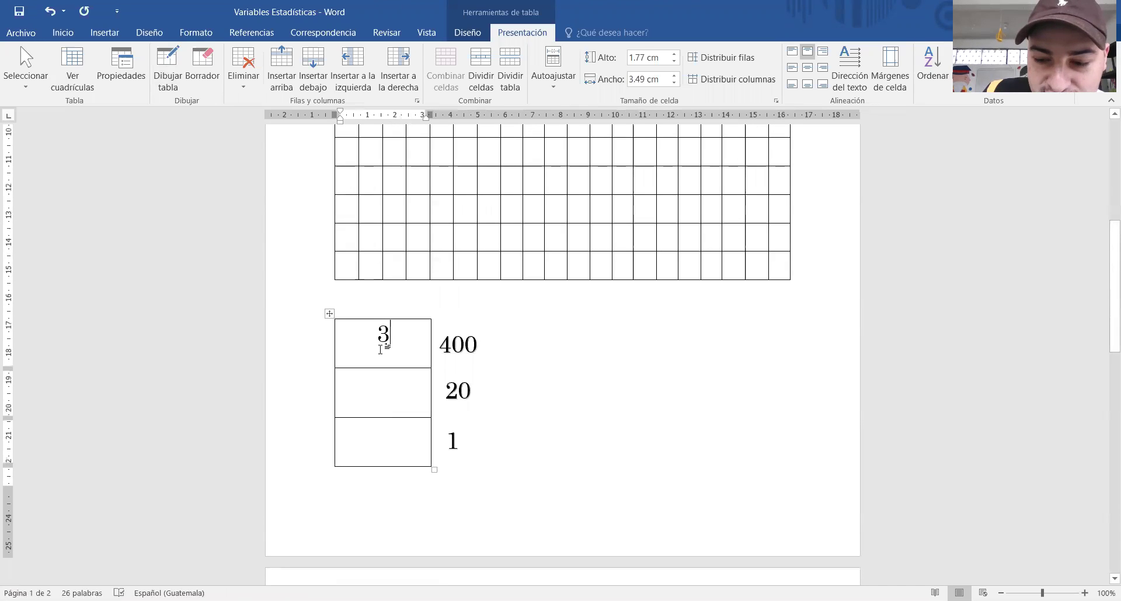
key(BackSpace)
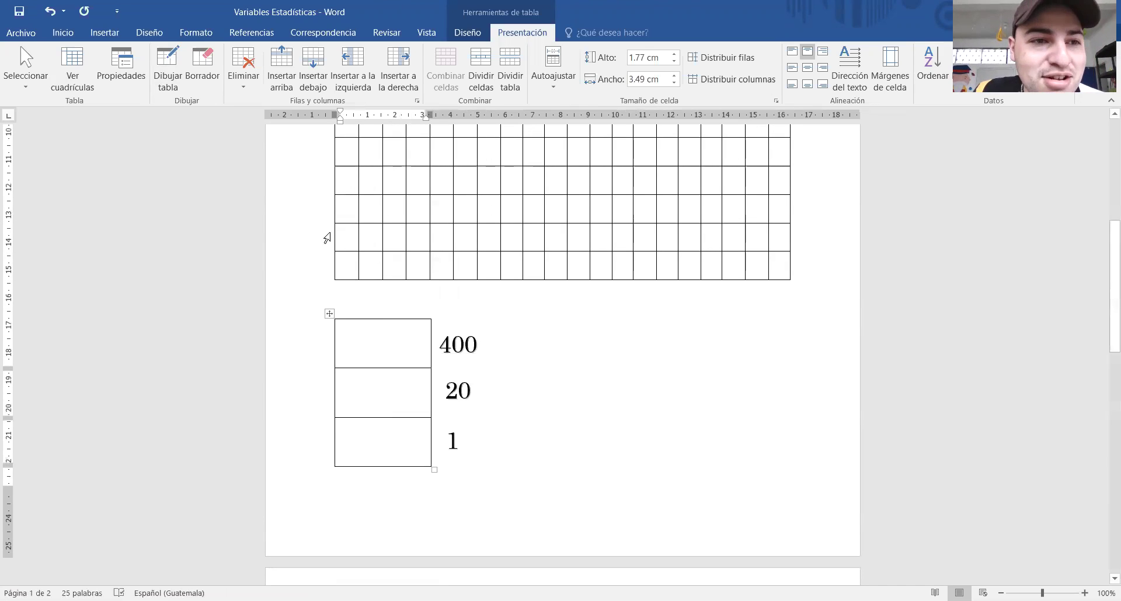
click(107, 34)
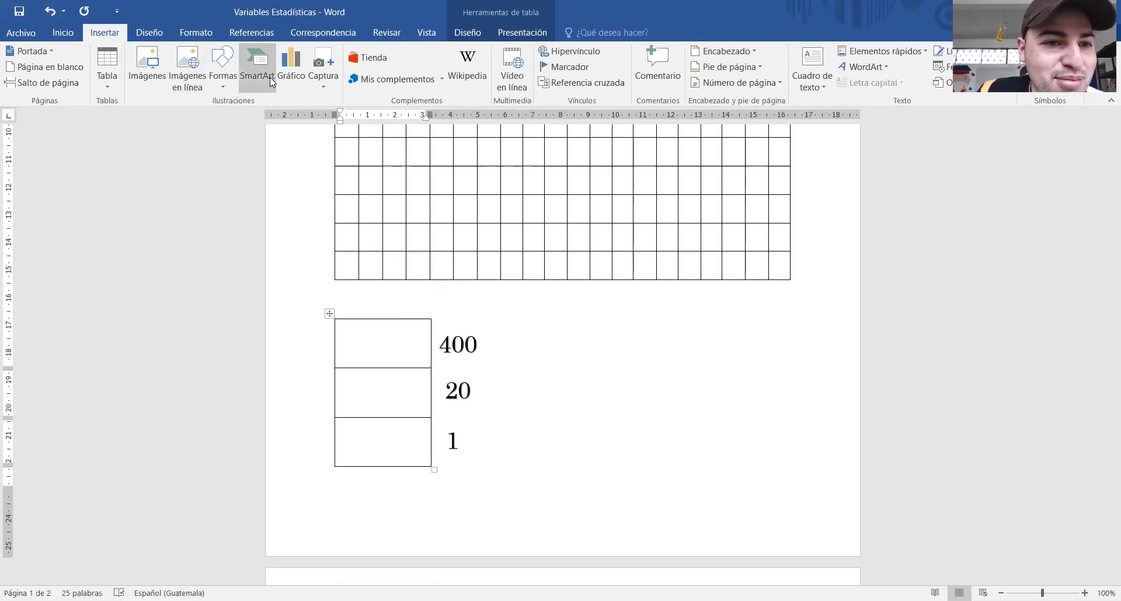
Step: Draw a small oval in the 400 place-value cell and fill it solid black
click(225, 67)
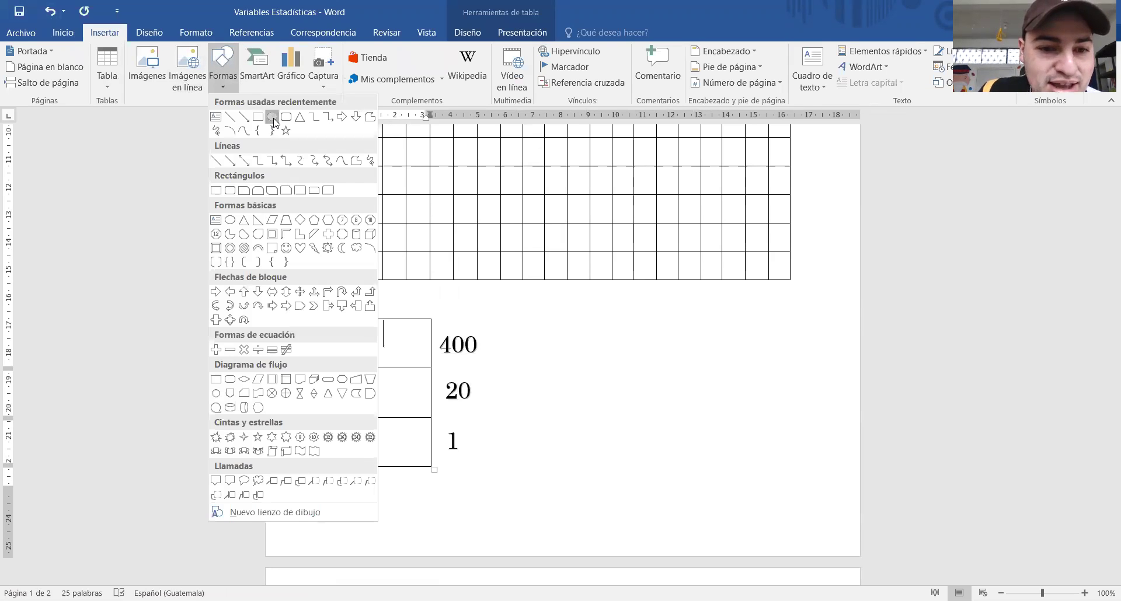
click(277, 123)
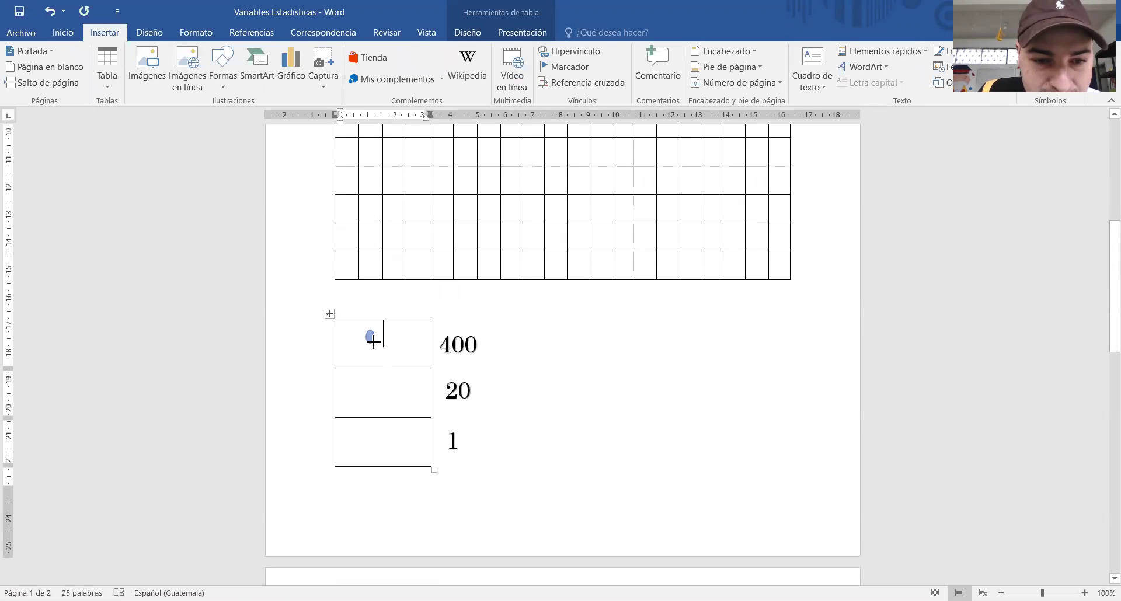
drag(365, 331, 376, 345)
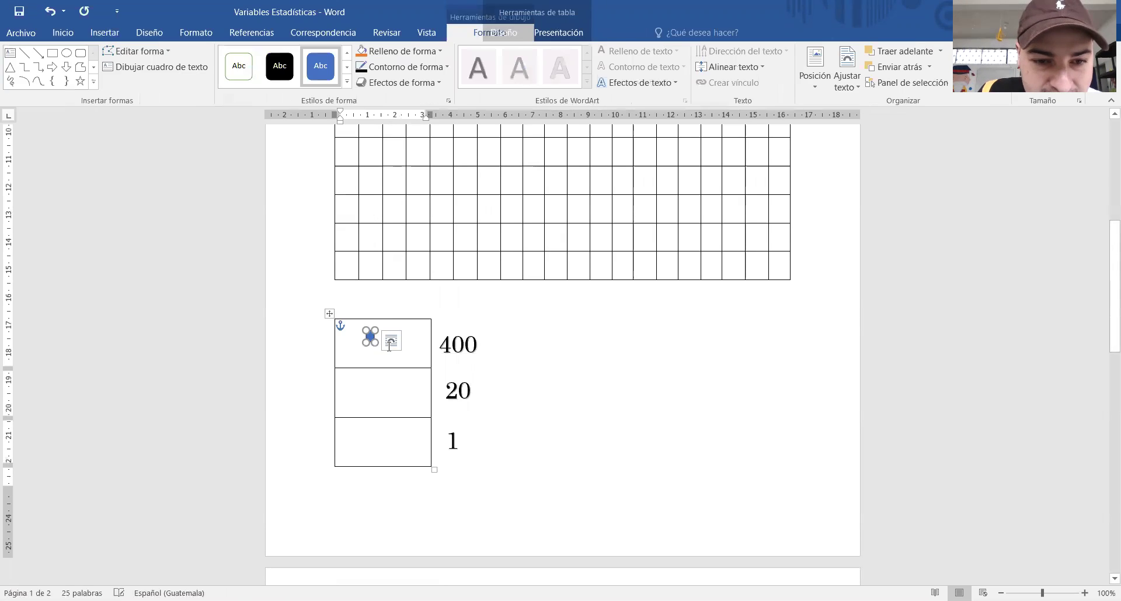
click(279, 65)
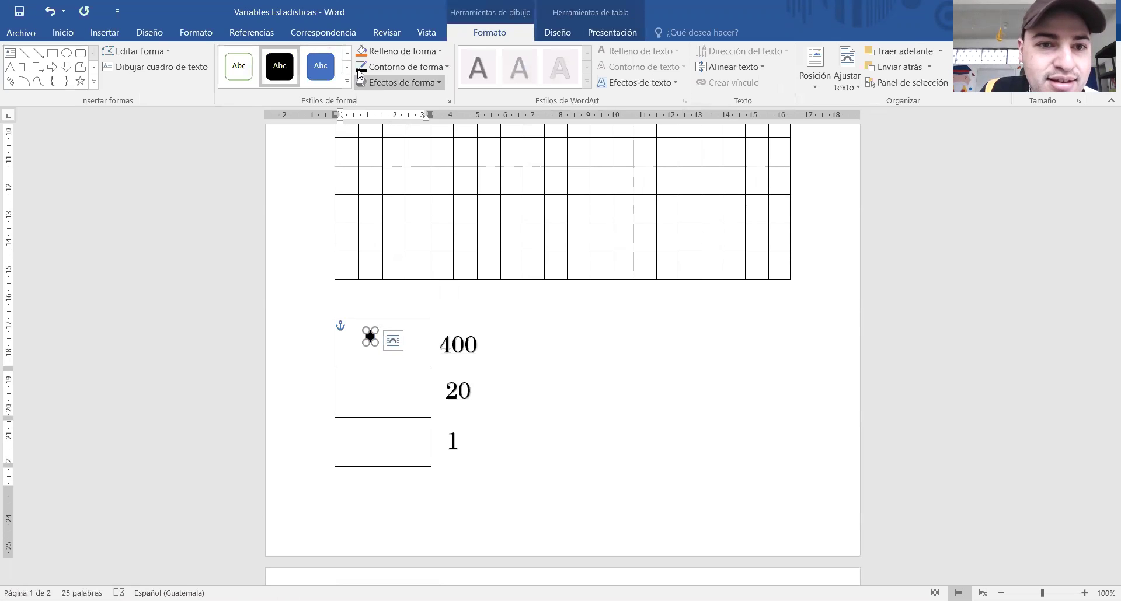
Step: Copy the black dot and paste two more copies of it
right_click(375, 337)
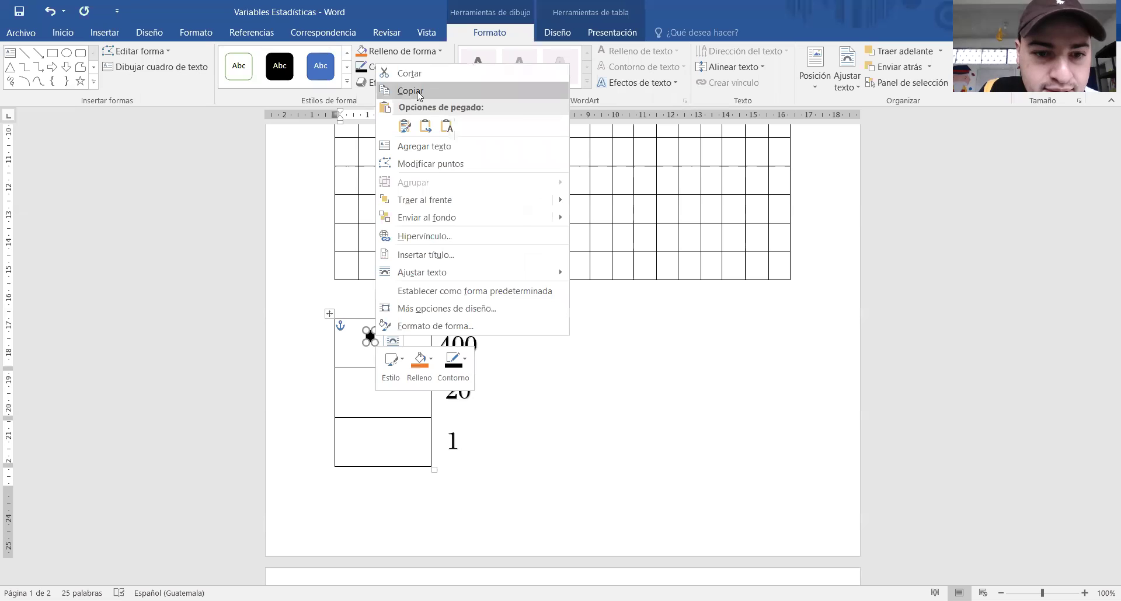
click(410, 91)
click(63, 32)
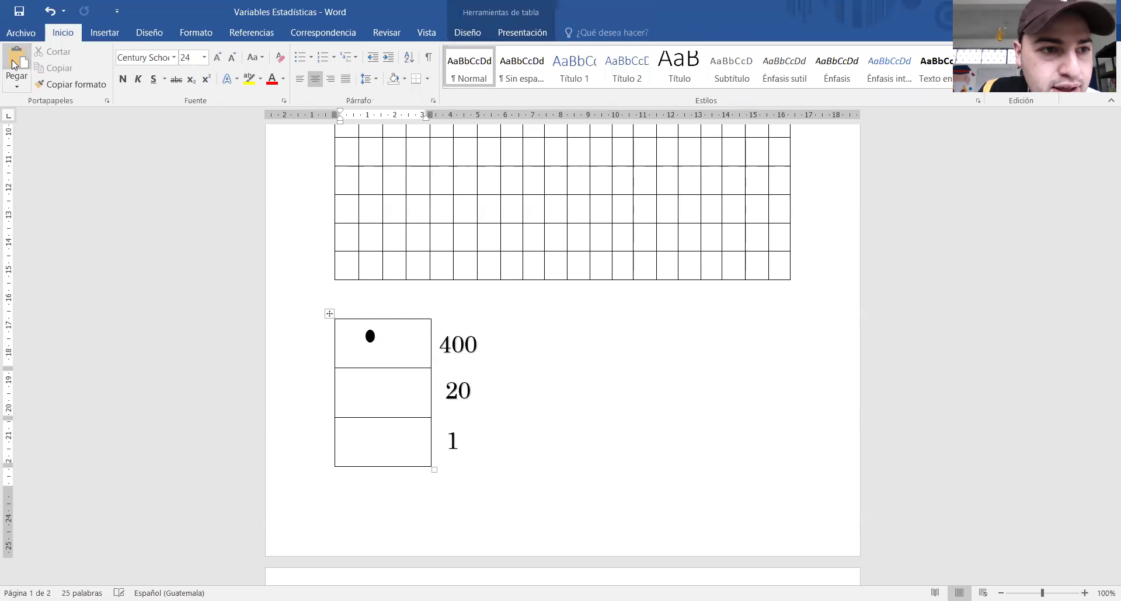
click(18, 61)
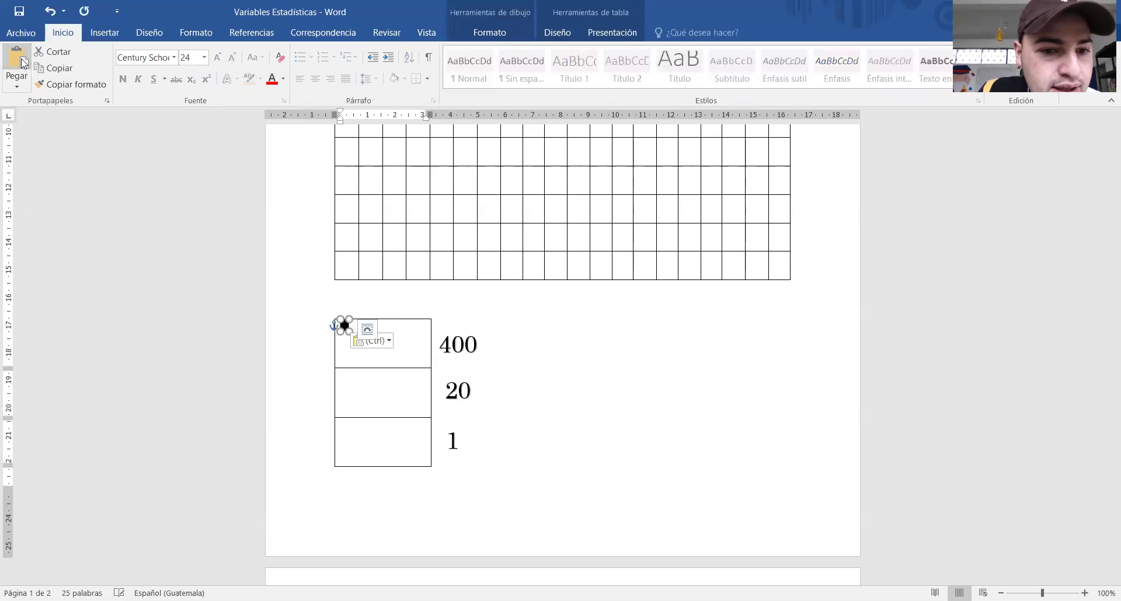
click(422, 349)
key(ctrl+v)
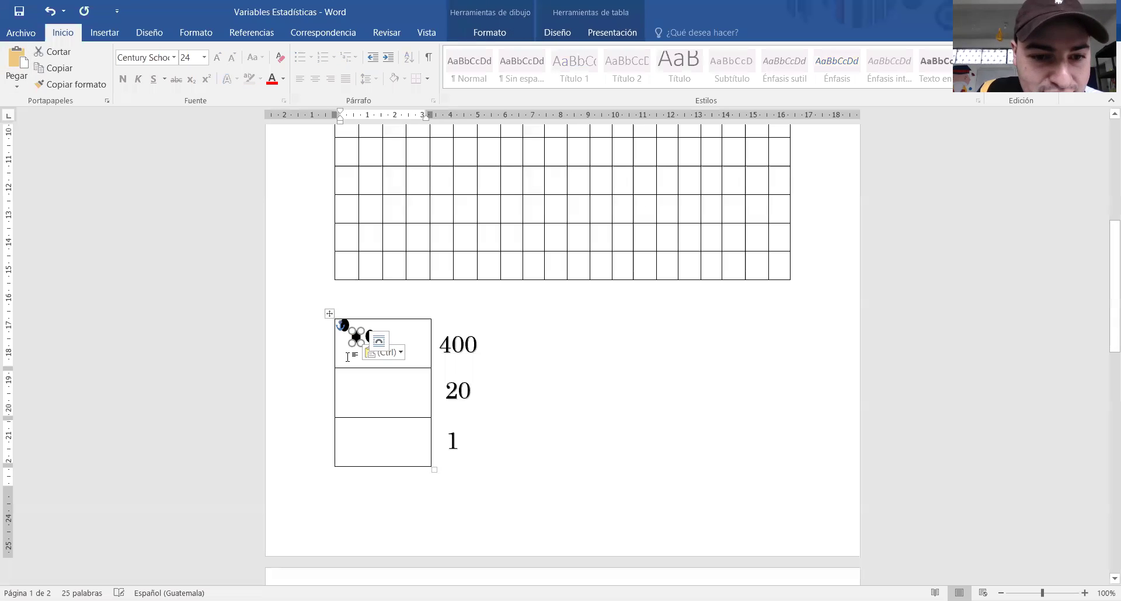